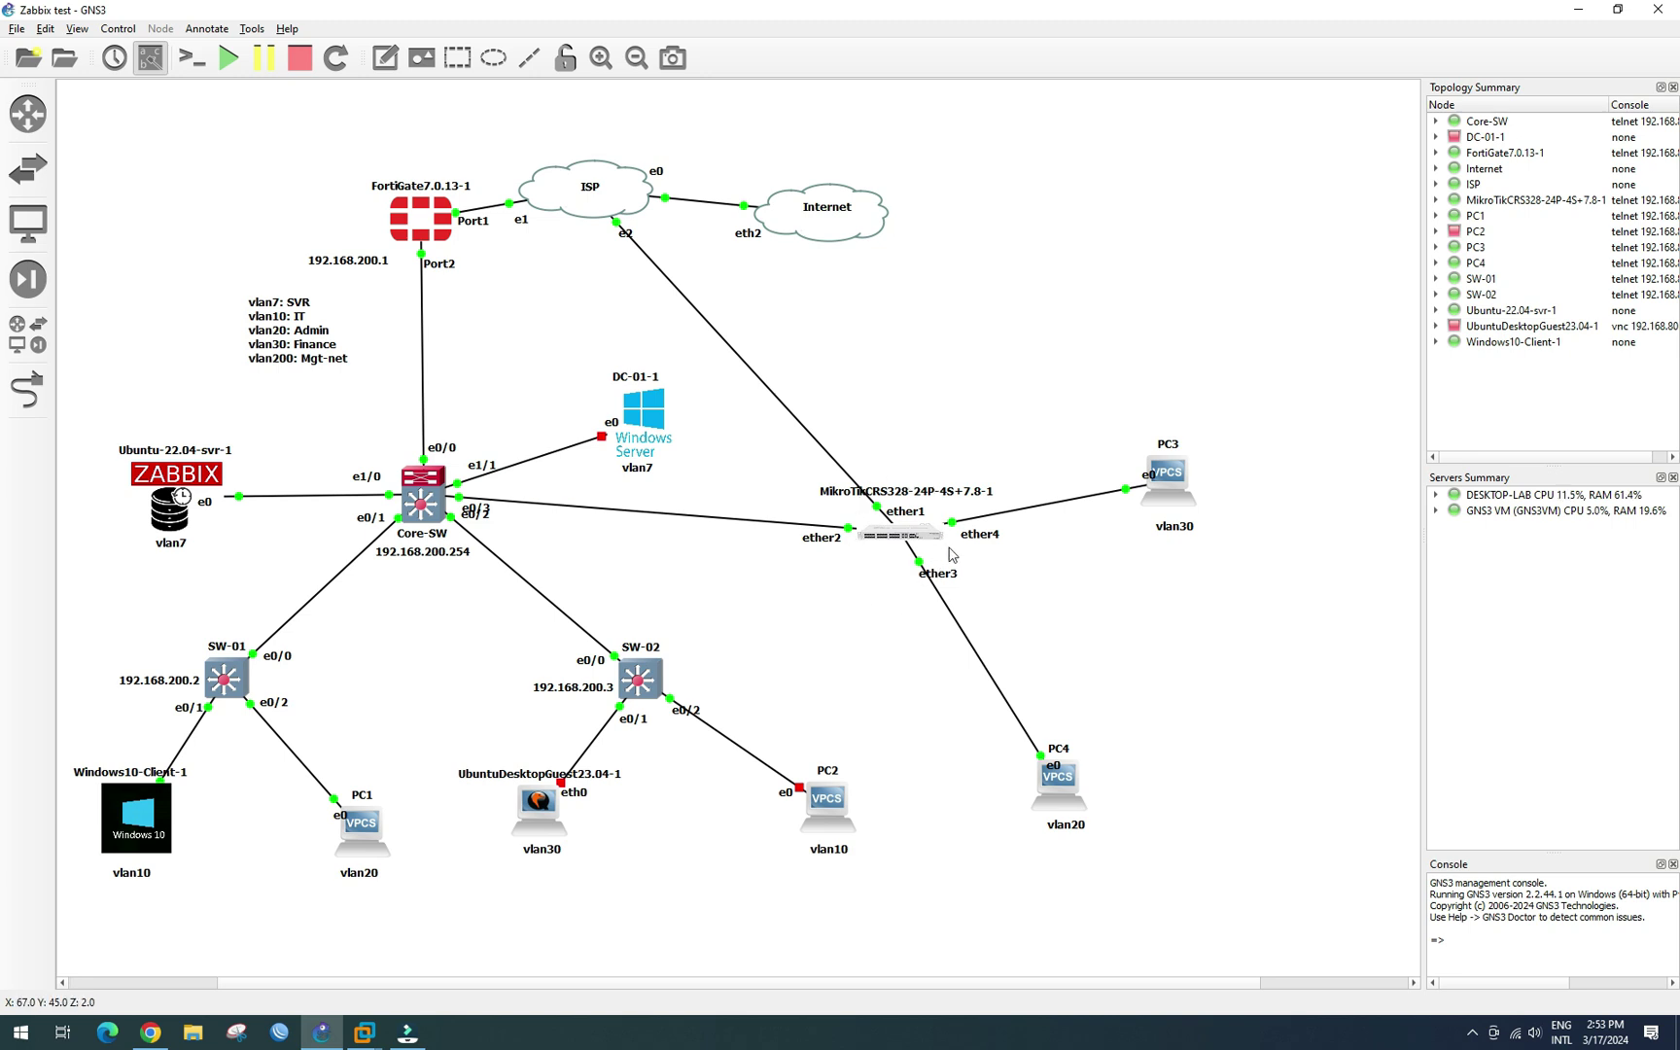
Step: Duplicate the 192.168.200.254 label under Core-SW and place the copy below the MikroTik switch
{"action": "double_click", "coordinate": [882, 546]}
{"action": "left_click", "coordinate": [433, 560]}
{"action": "right_click", "coordinate": [434, 561]}
{"action": "left_click", "coordinate": [448, 567]}
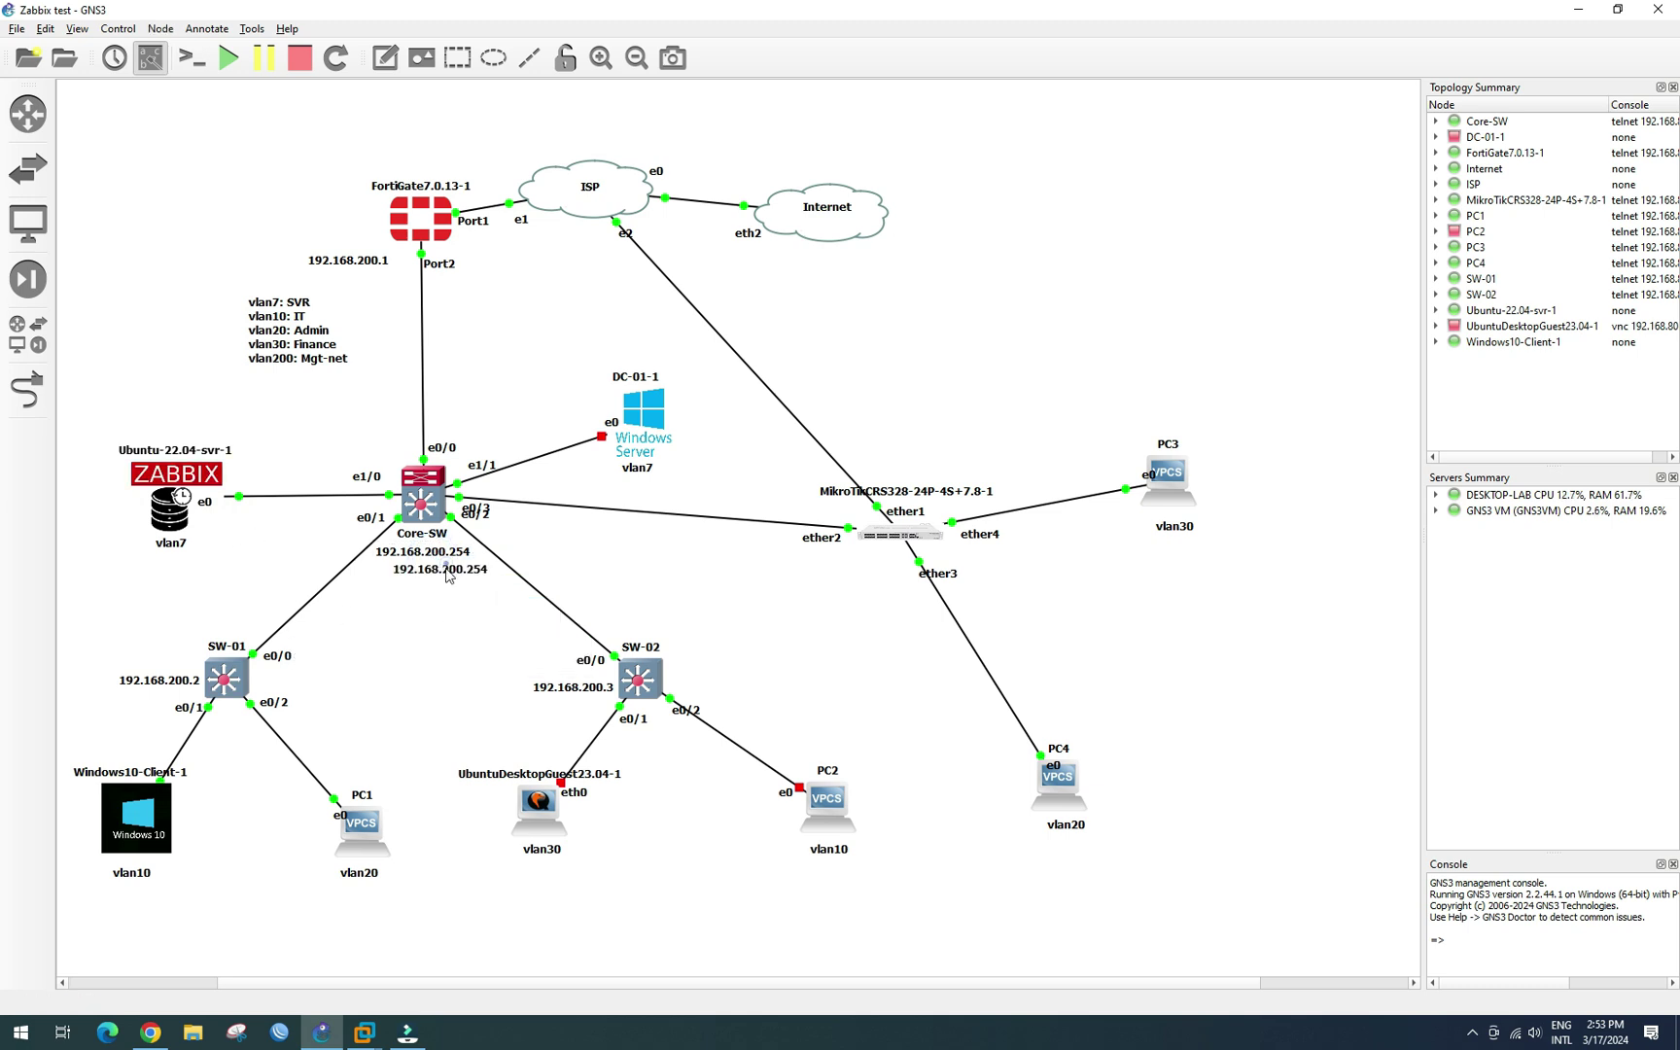
{"action": "left_click_drag", "start_coordinate": [445, 579], "coordinate": [849, 571]}
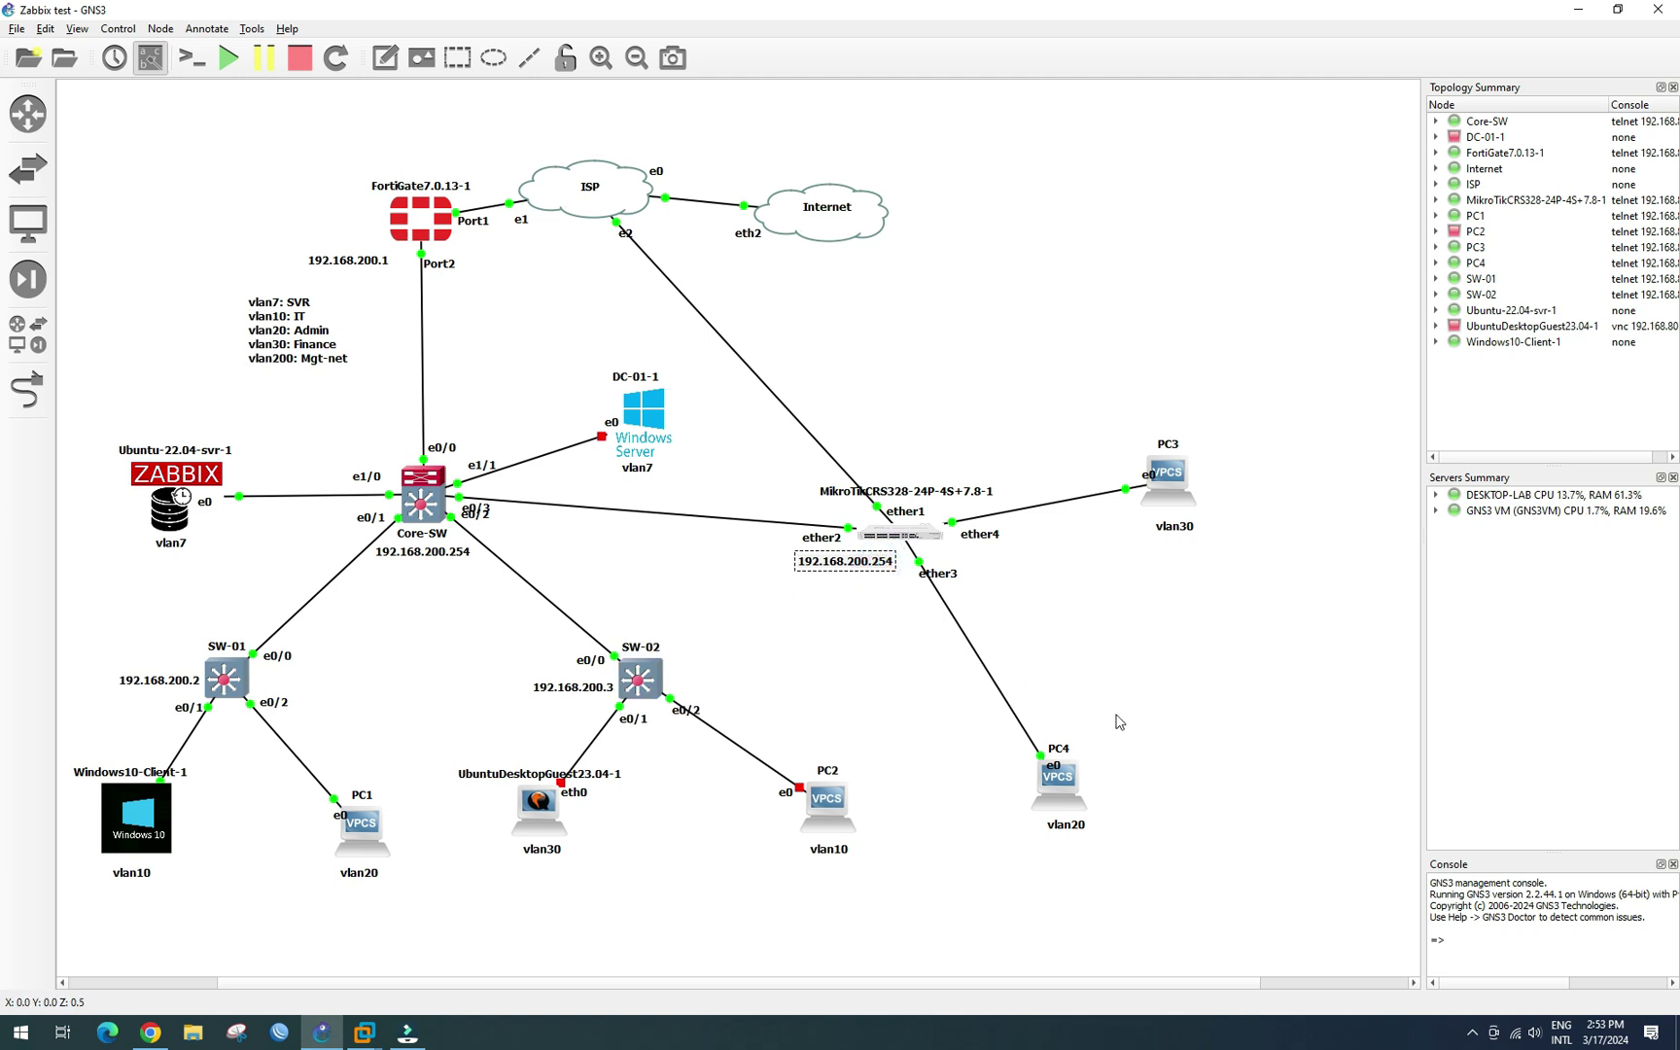
Step: Change the copied label to 192.168.200.4 and position it neatly beneath the MikroTik switch
{"action": "key", "text": "BackSpace"}
{"action": "key", "text": "BackSpace"}
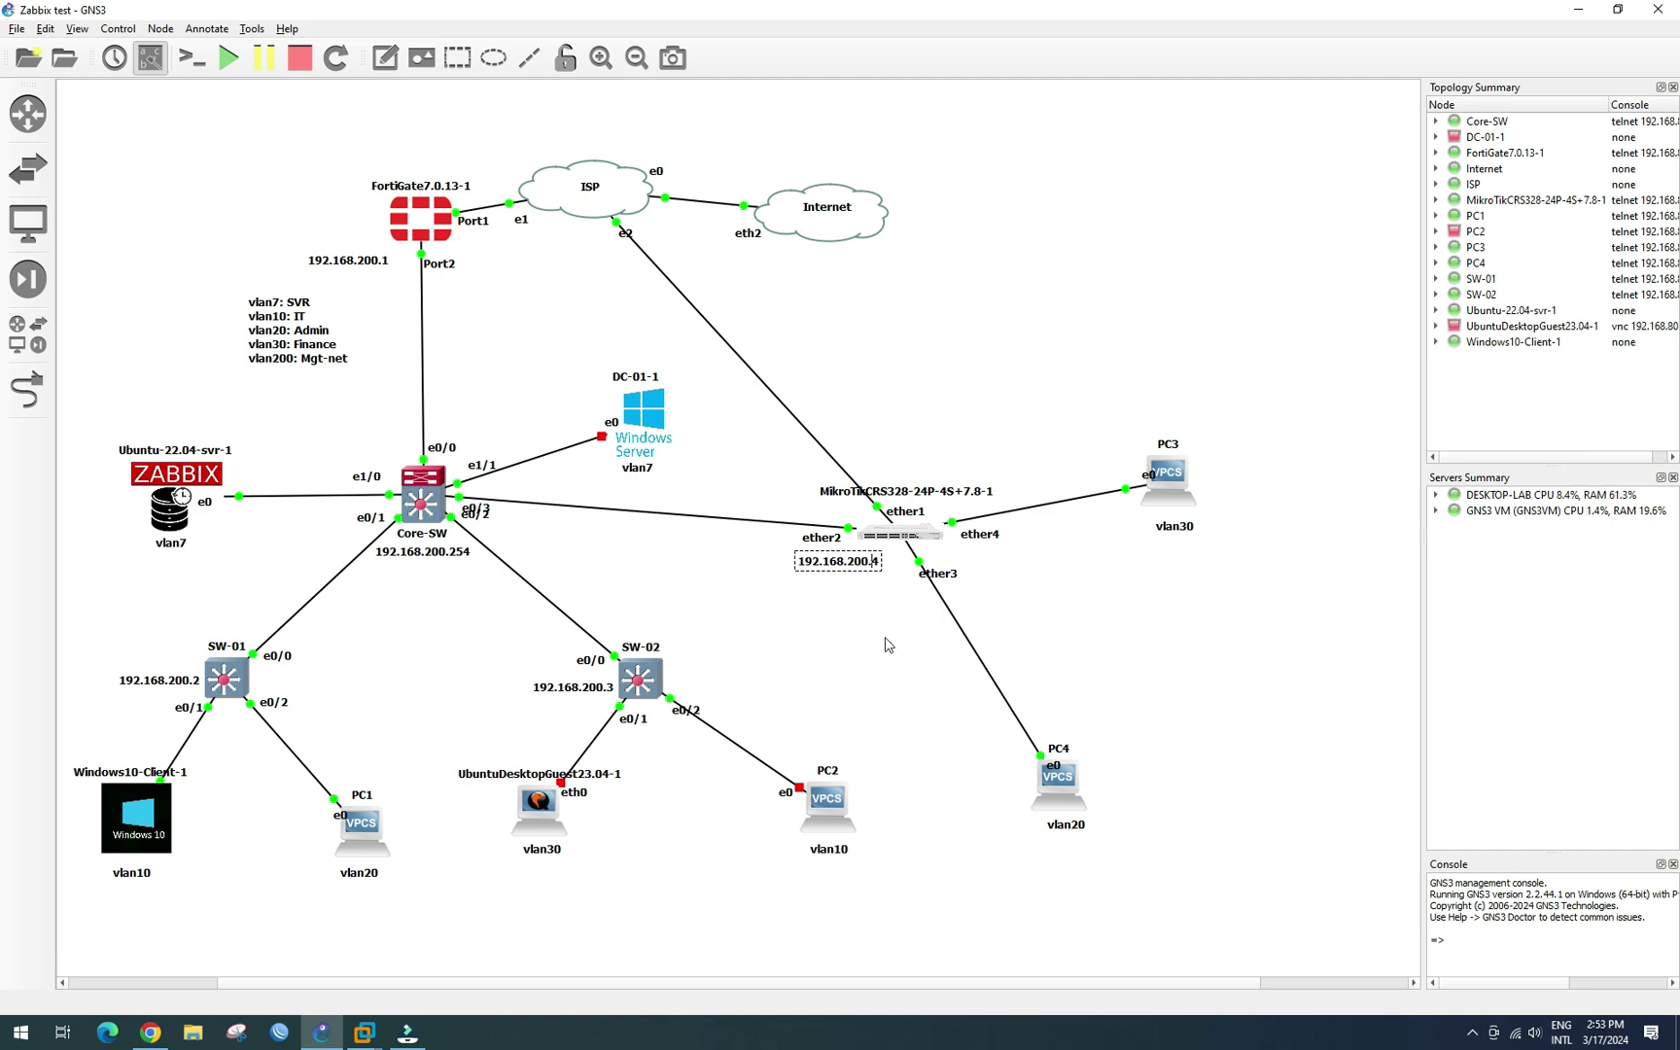
{"action": "double_click", "coordinate": [861, 561]}
{"action": "left_click", "coordinate": [872, 597]}
{"action": "left_click_drag", "start_coordinate": [855, 569], "coordinate": [878, 566]}
{"action": "left_click", "coordinate": [875, 614]}
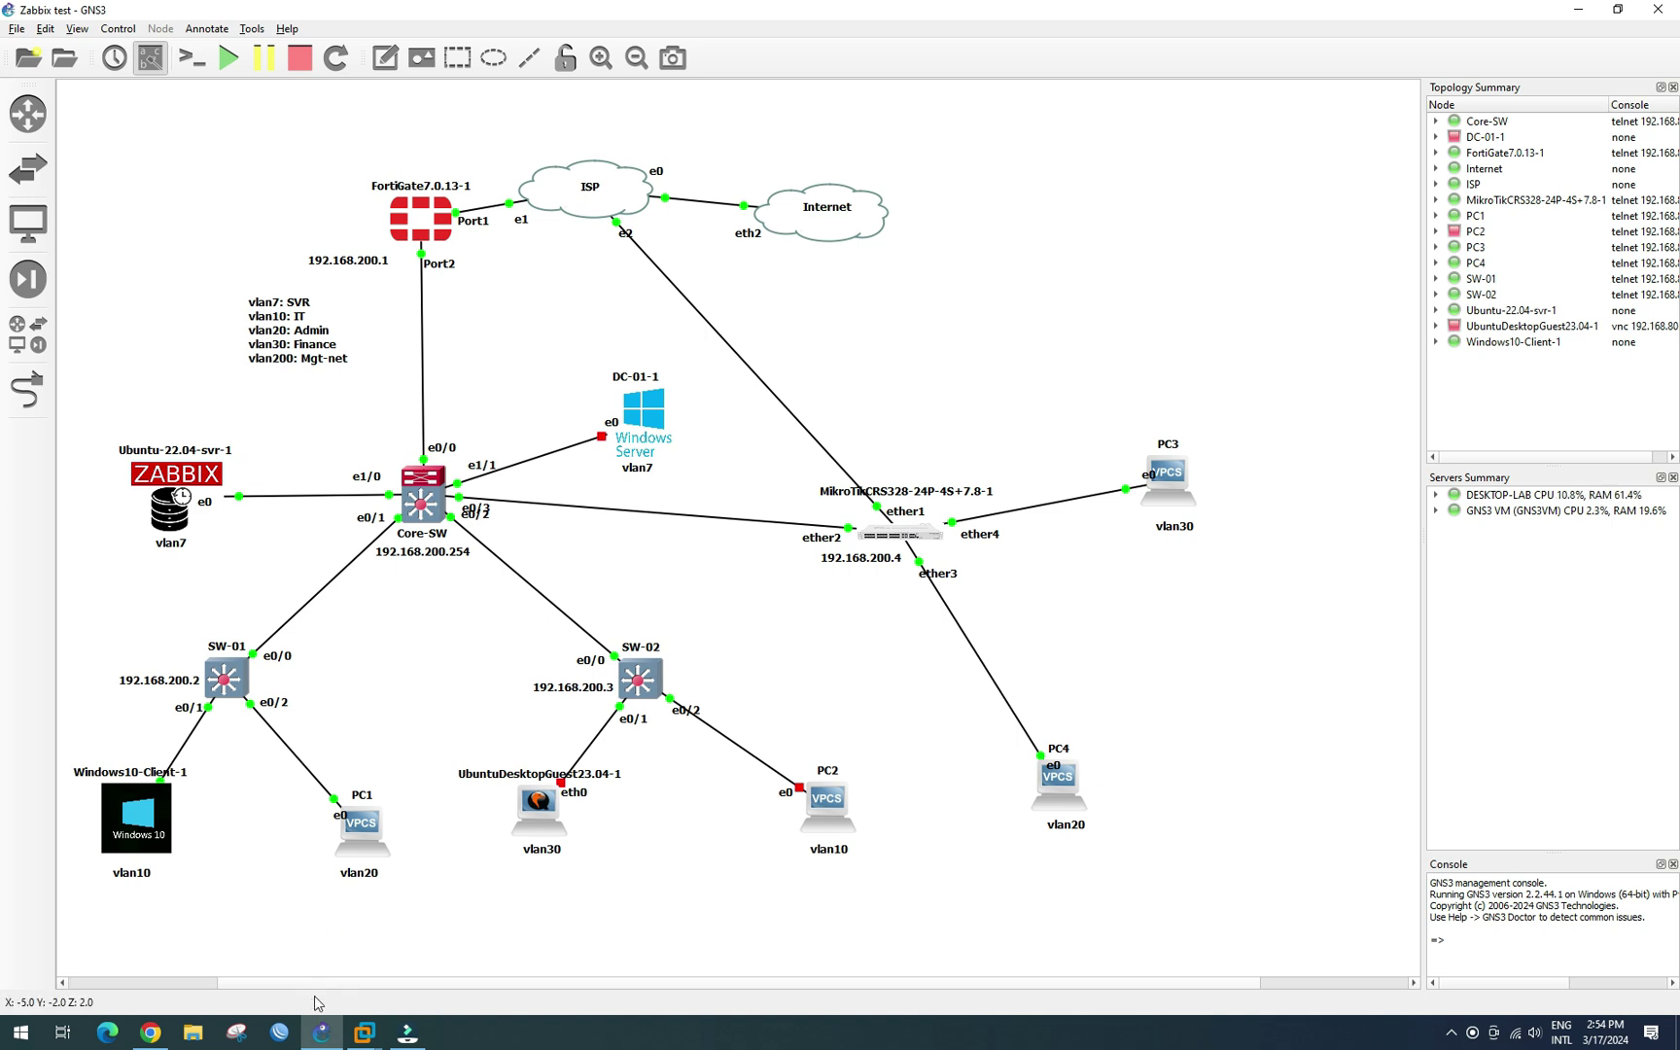
Step: Switch to WinBox and connect to the MikroTik at 192.168.100.104 with the saved login
{"action": "left_click", "coordinate": [279, 1031]}
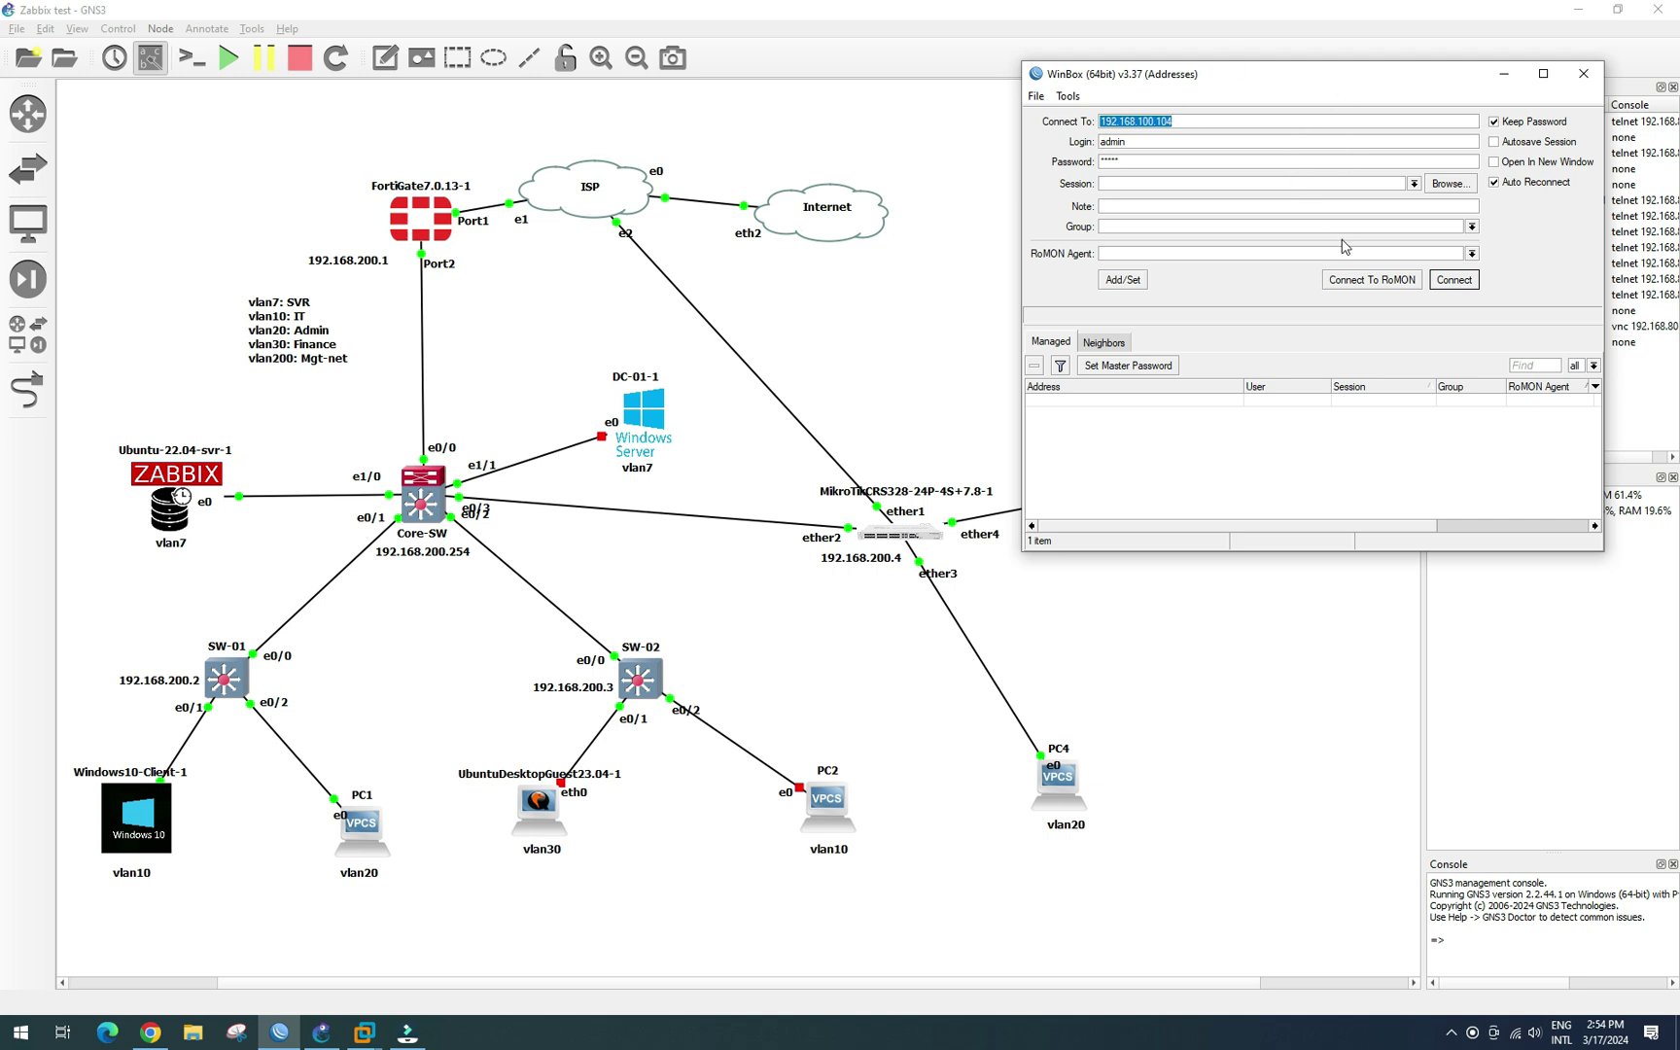
{"action": "left_click", "coordinate": [1452, 280]}
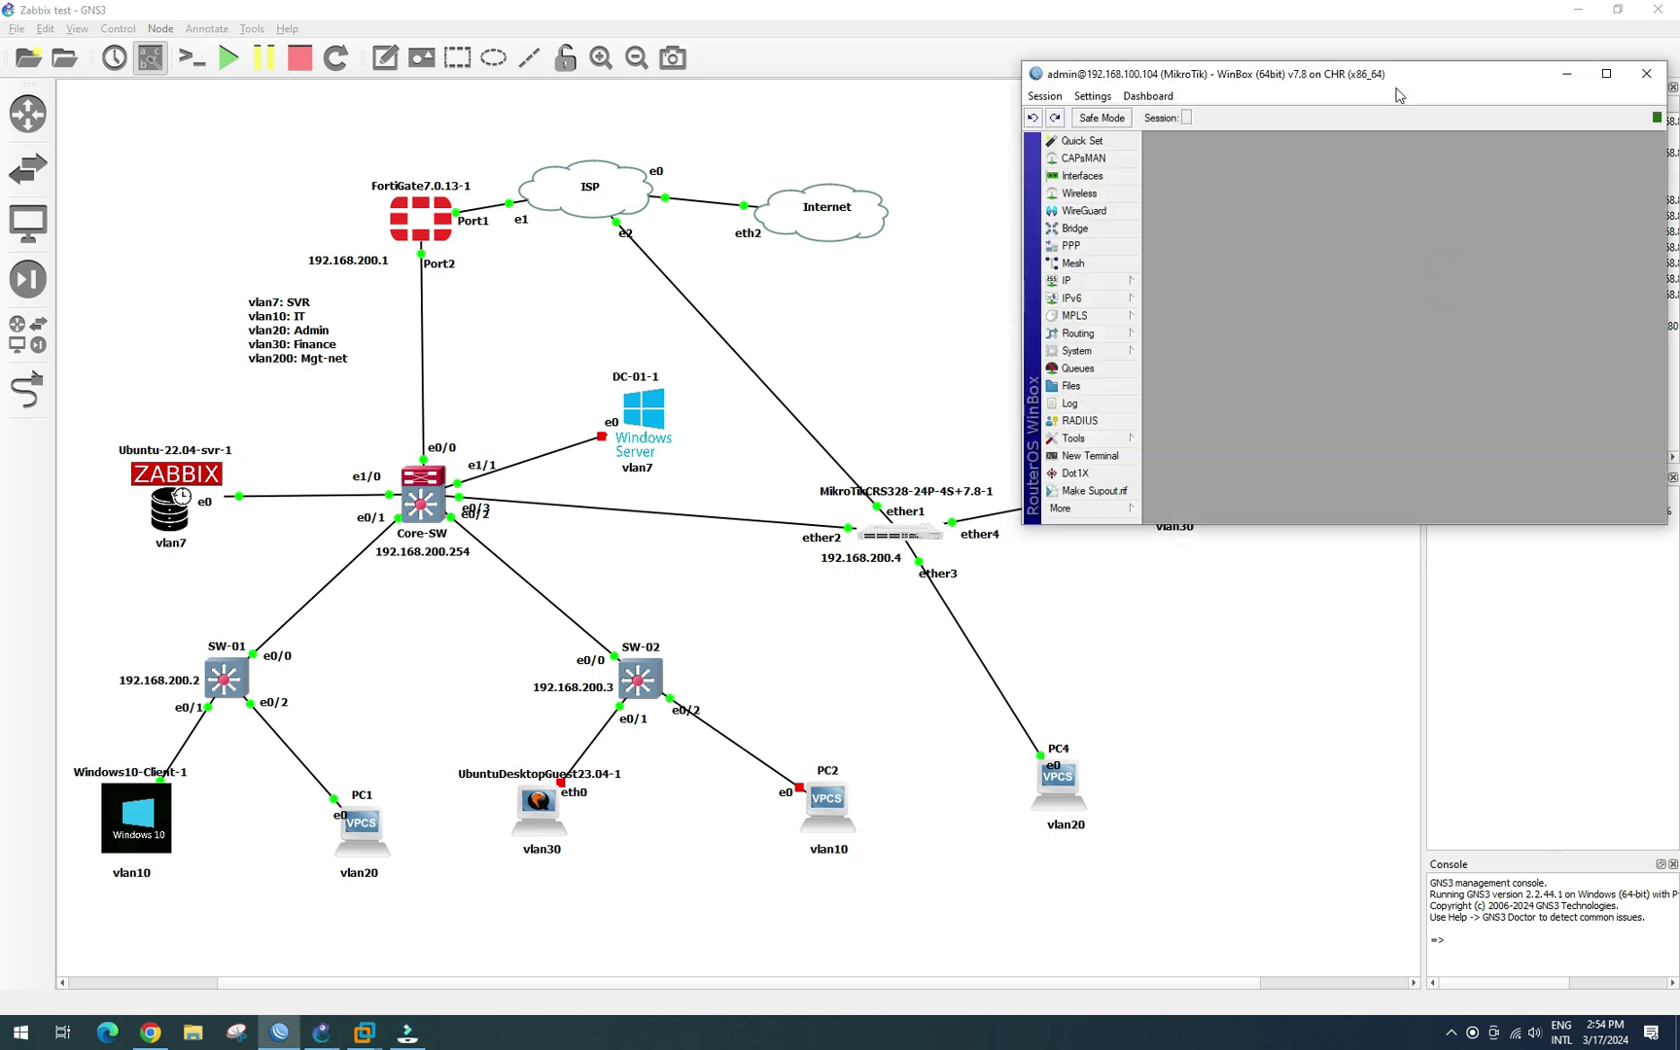
{"action": "left_click_drag", "start_coordinate": [1416, 75], "coordinate": [1388, 40]}
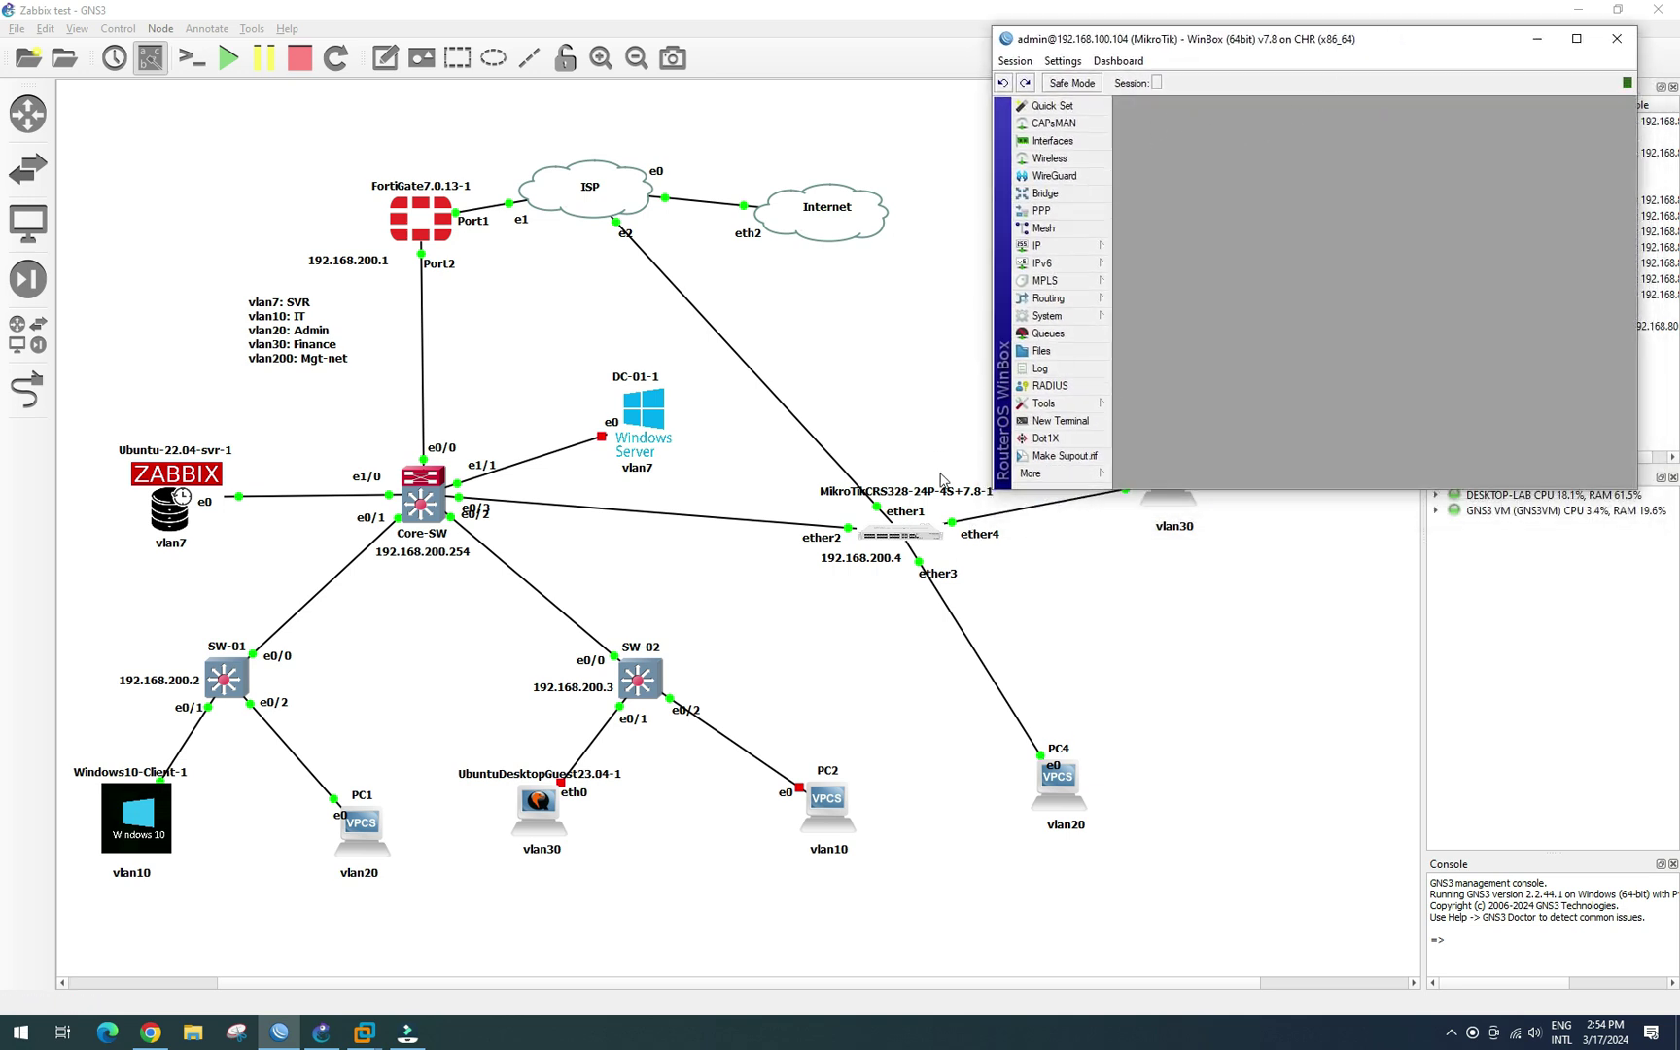
Step: Define a new VLAN interface on the MikroTik named vlan200 with VLAN ID 200
{"action": "left_click", "coordinate": [1082, 146]}
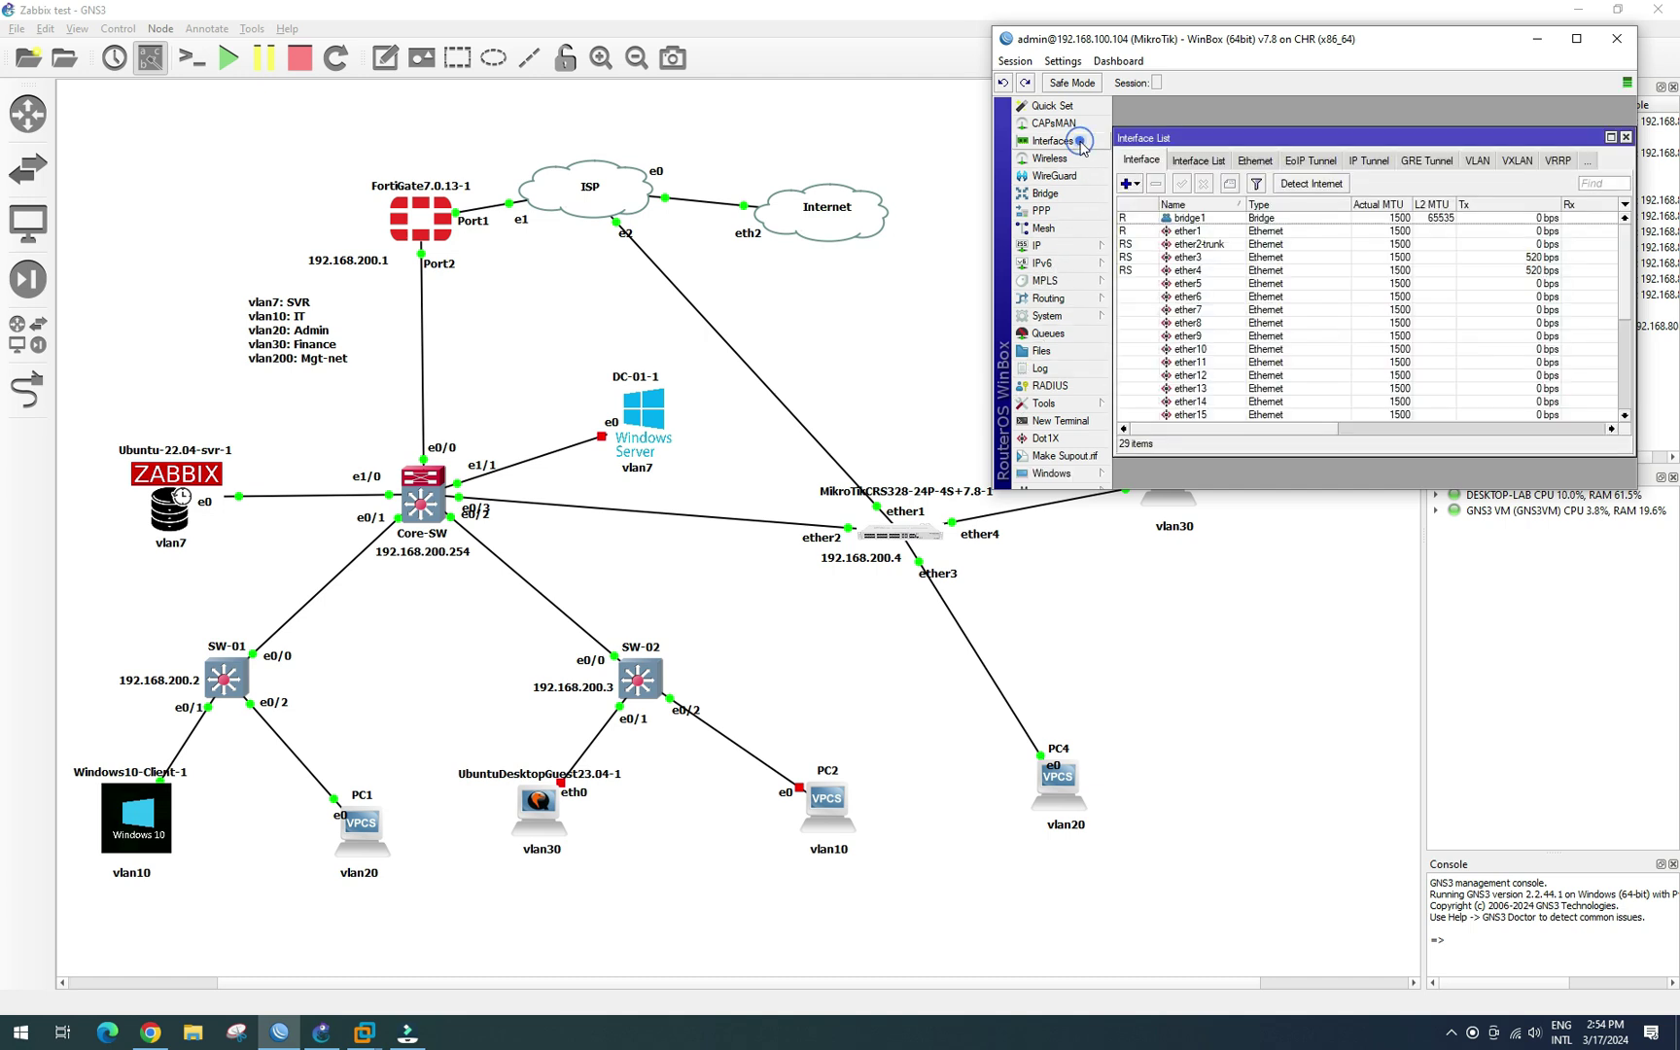
{"action": "left_click_drag", "start_coordinate": [1376, 137], "coordinate": [1376, 127]}
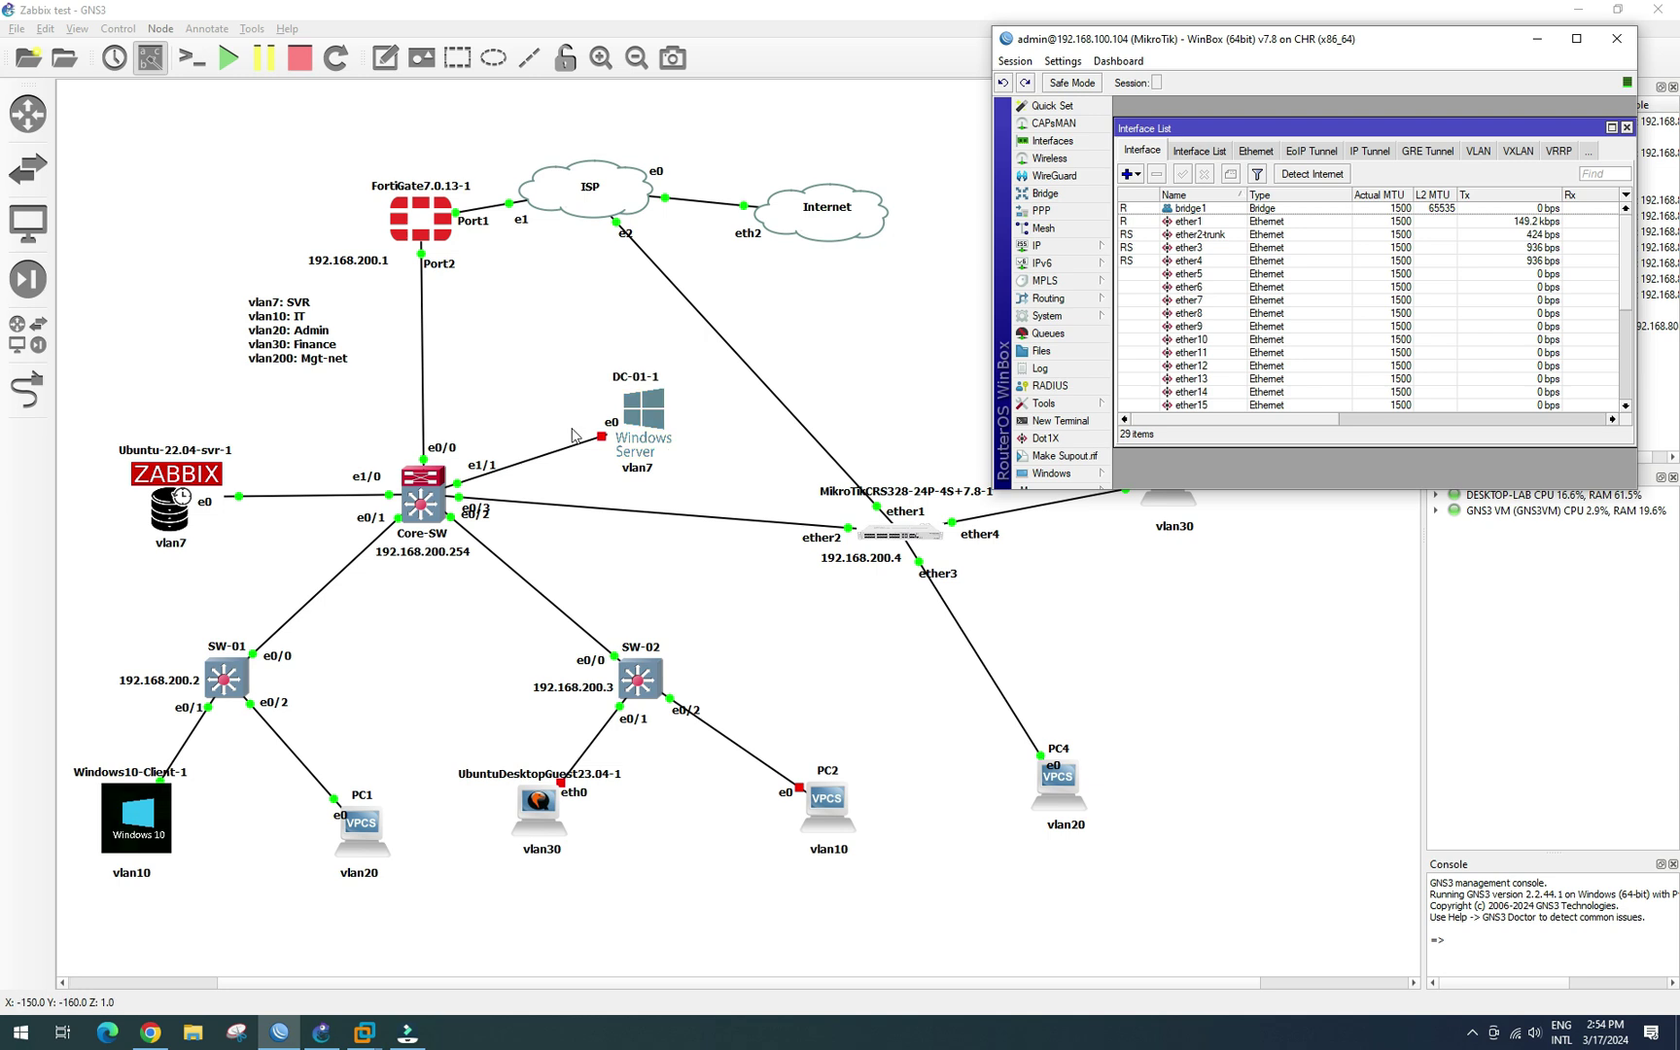
{"action": "left_click", "coordinate": [1129, 174]}
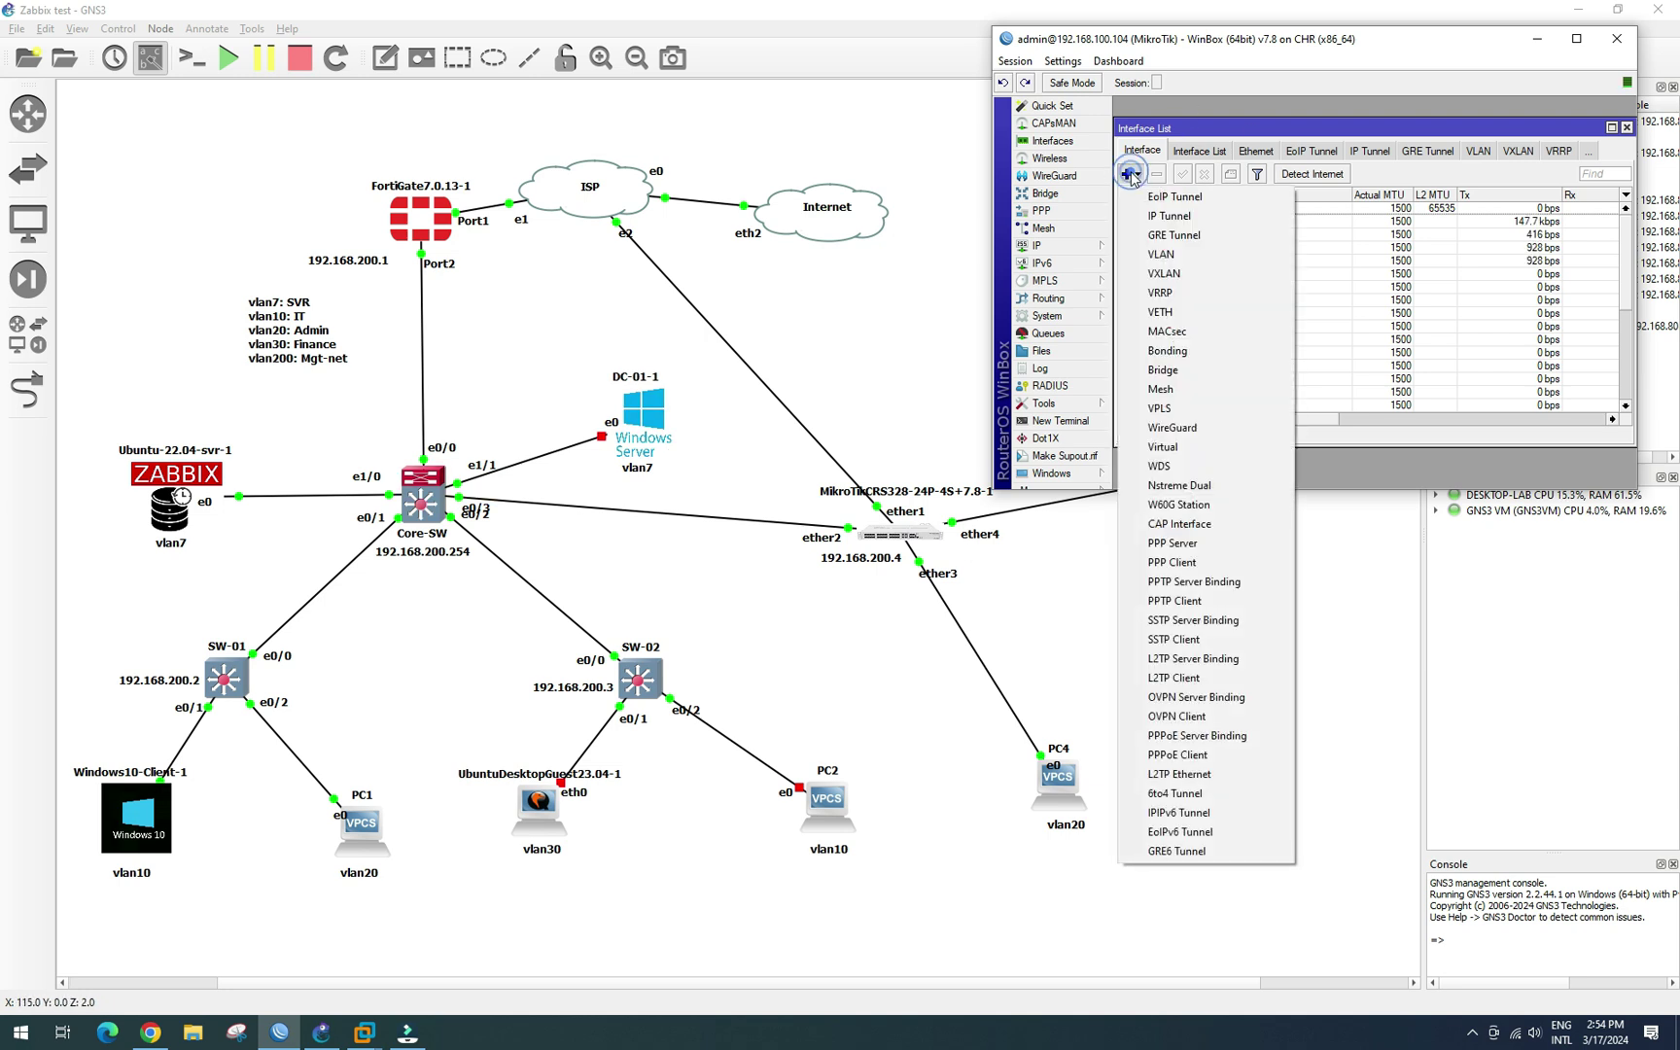
{"action": "left_click", "coordinate": [1156, 254]}
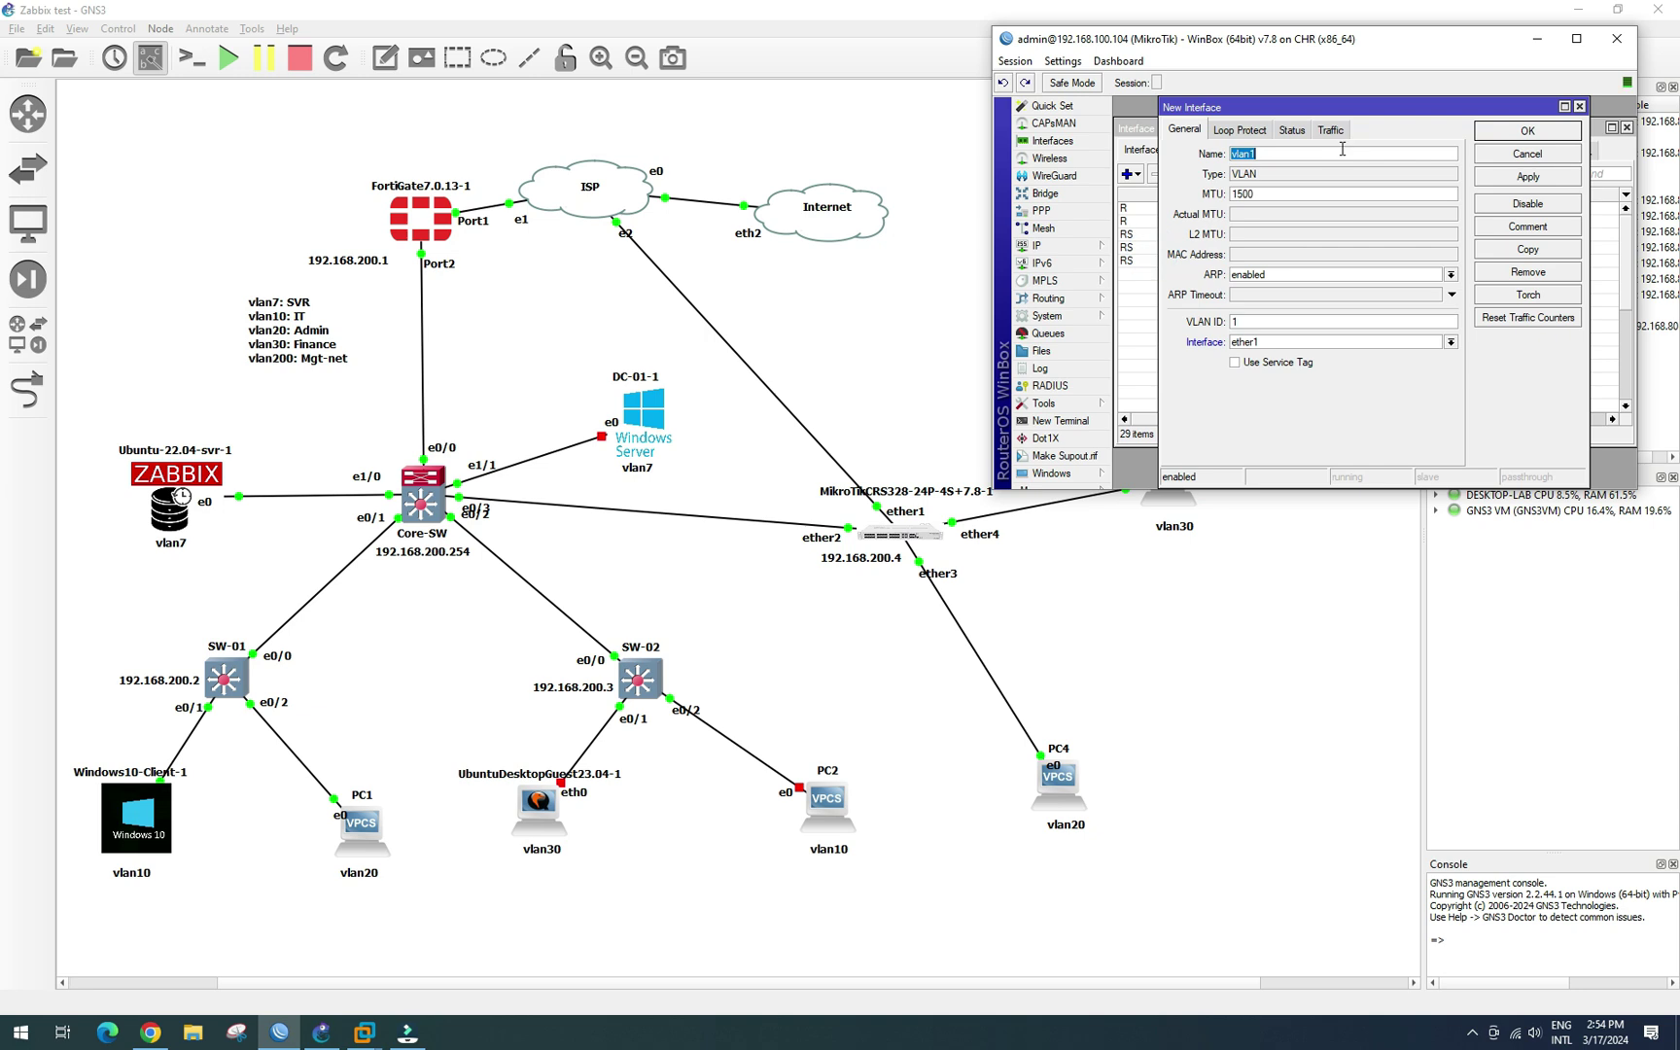
{"action": "left_click", "coordinate": [1272, 156]}
{"action": "key", "text": "BackSpace"}
{"action": "left_click", "coordinate": [1259, 320]}
{"action": "key", "text": "BackSpace"}
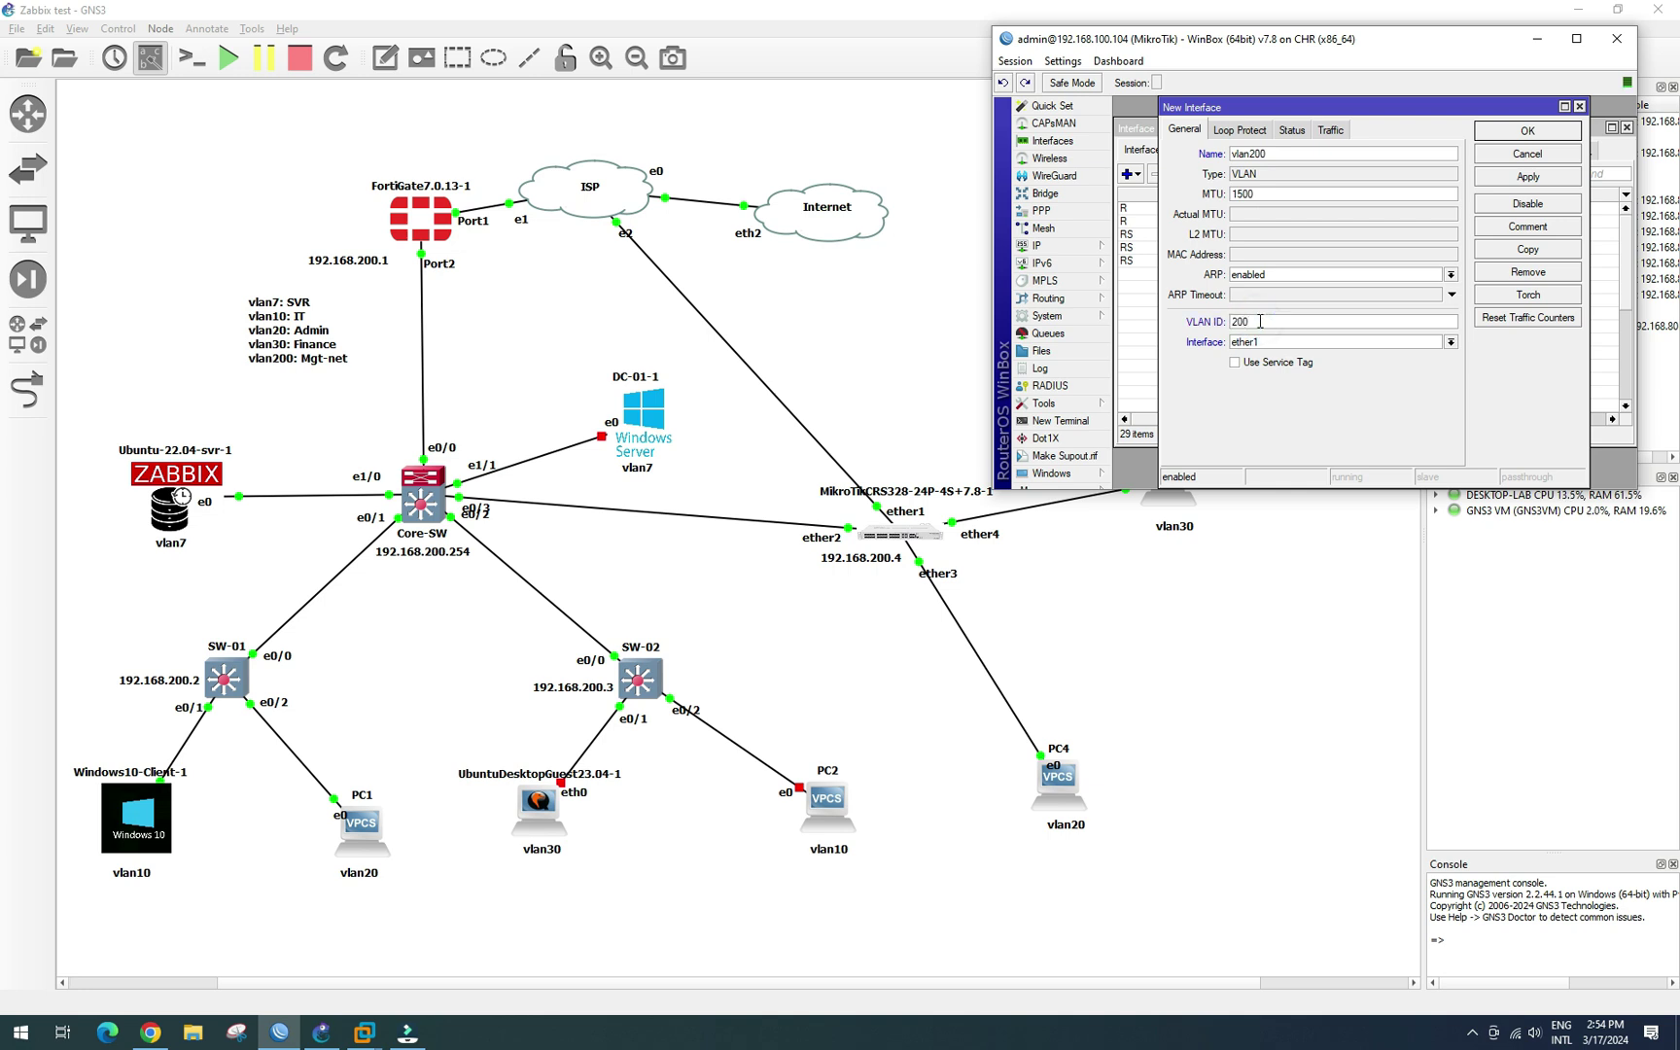
Step: Assign the new VLAN interface to bridge1, save it and review its entry among the VLAN interfaces
{"action": "left_click", "coordinate": [1452, 343]}
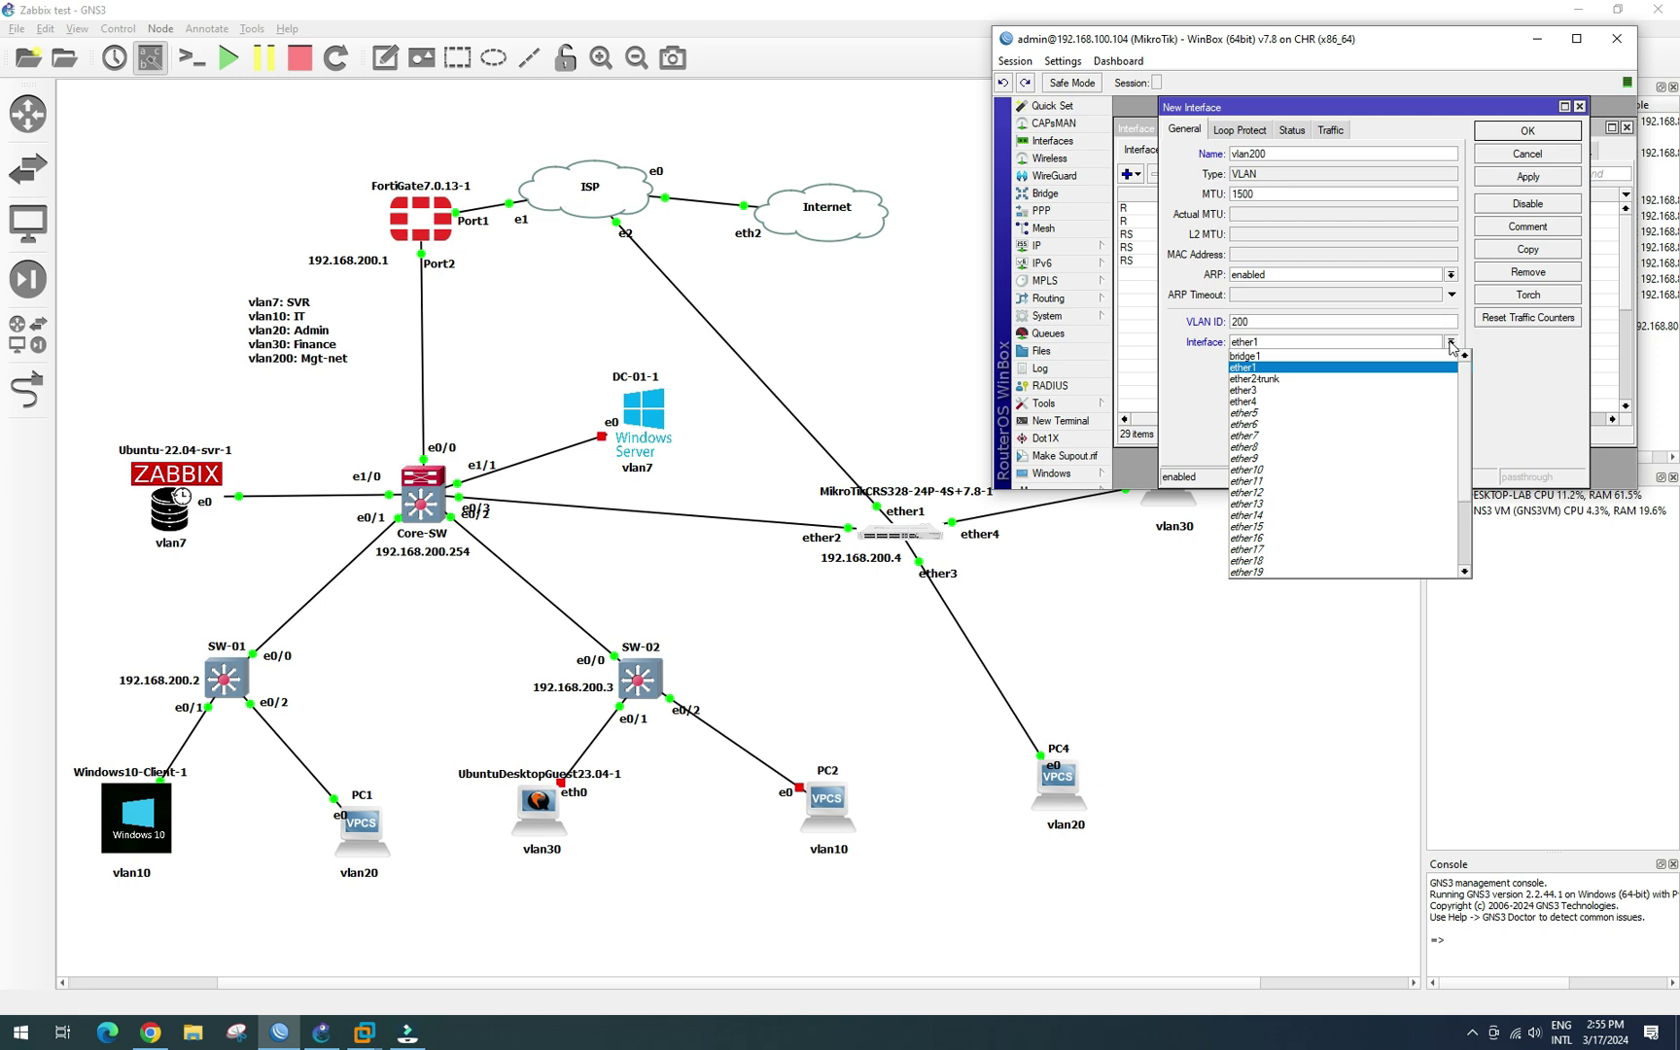
{"action": "left_click", "coordinate": [1261, 357]}
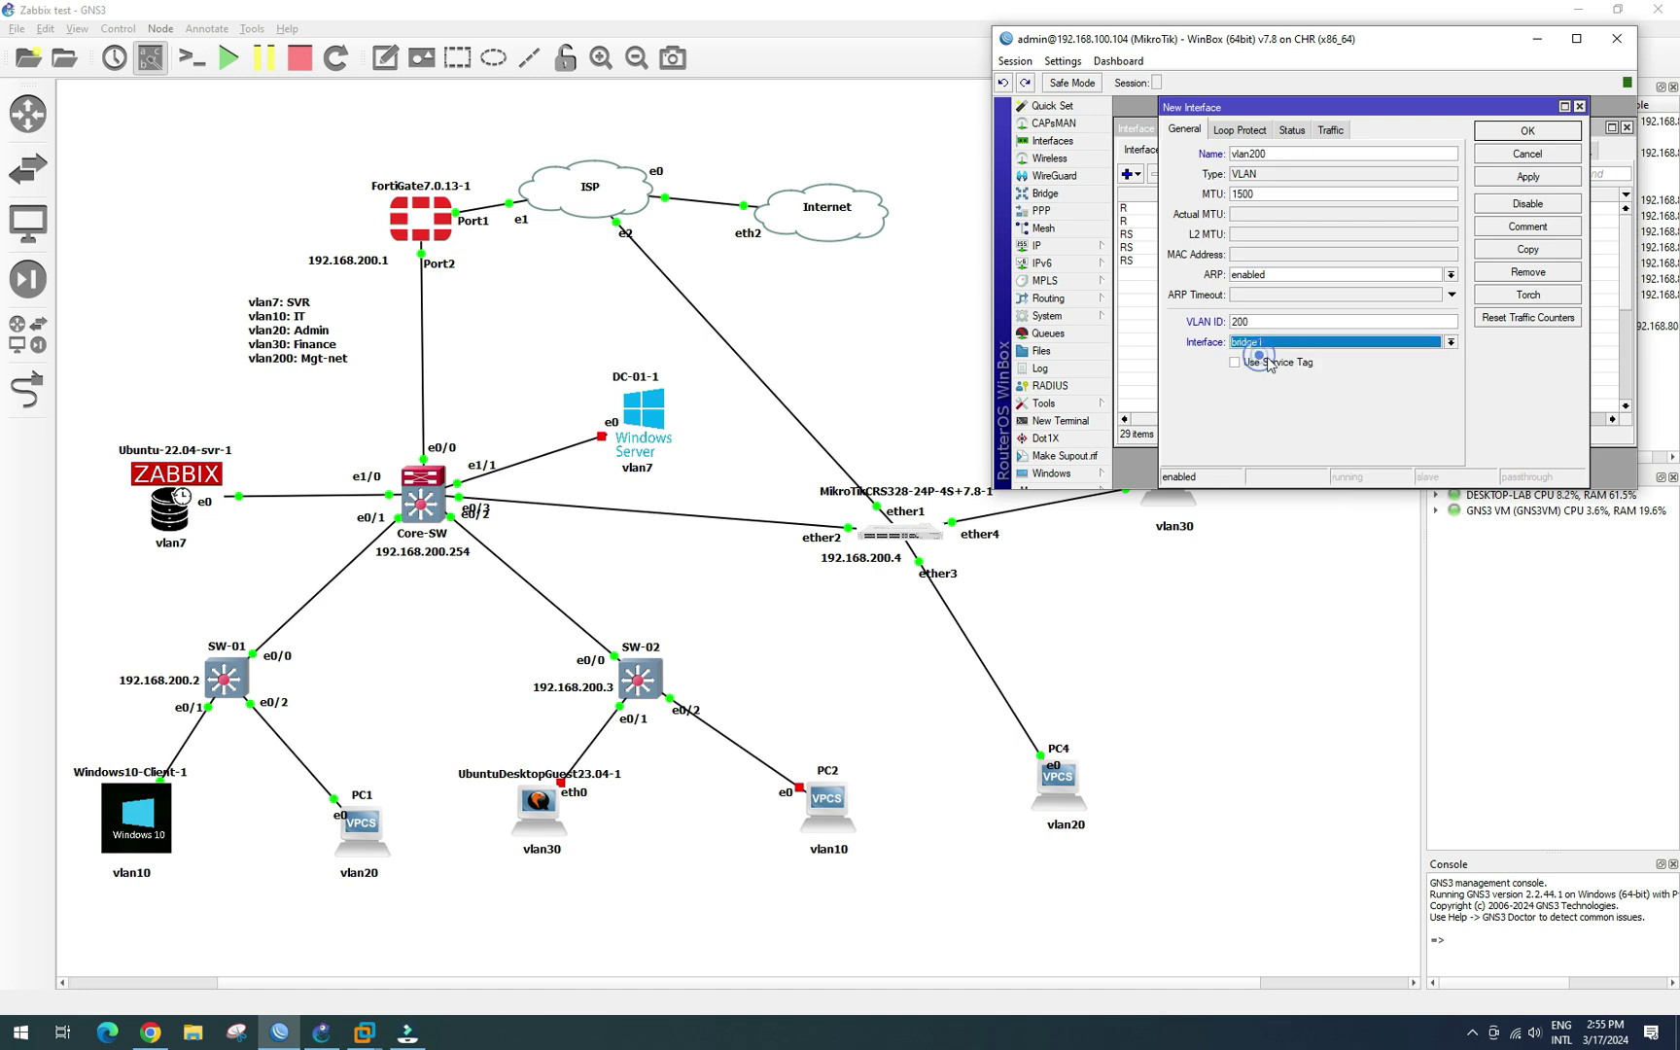
{"action": "left_click", "coordinate": [1527, 176]}
{"action": "left_click", "coordinate": [1527, 130]}
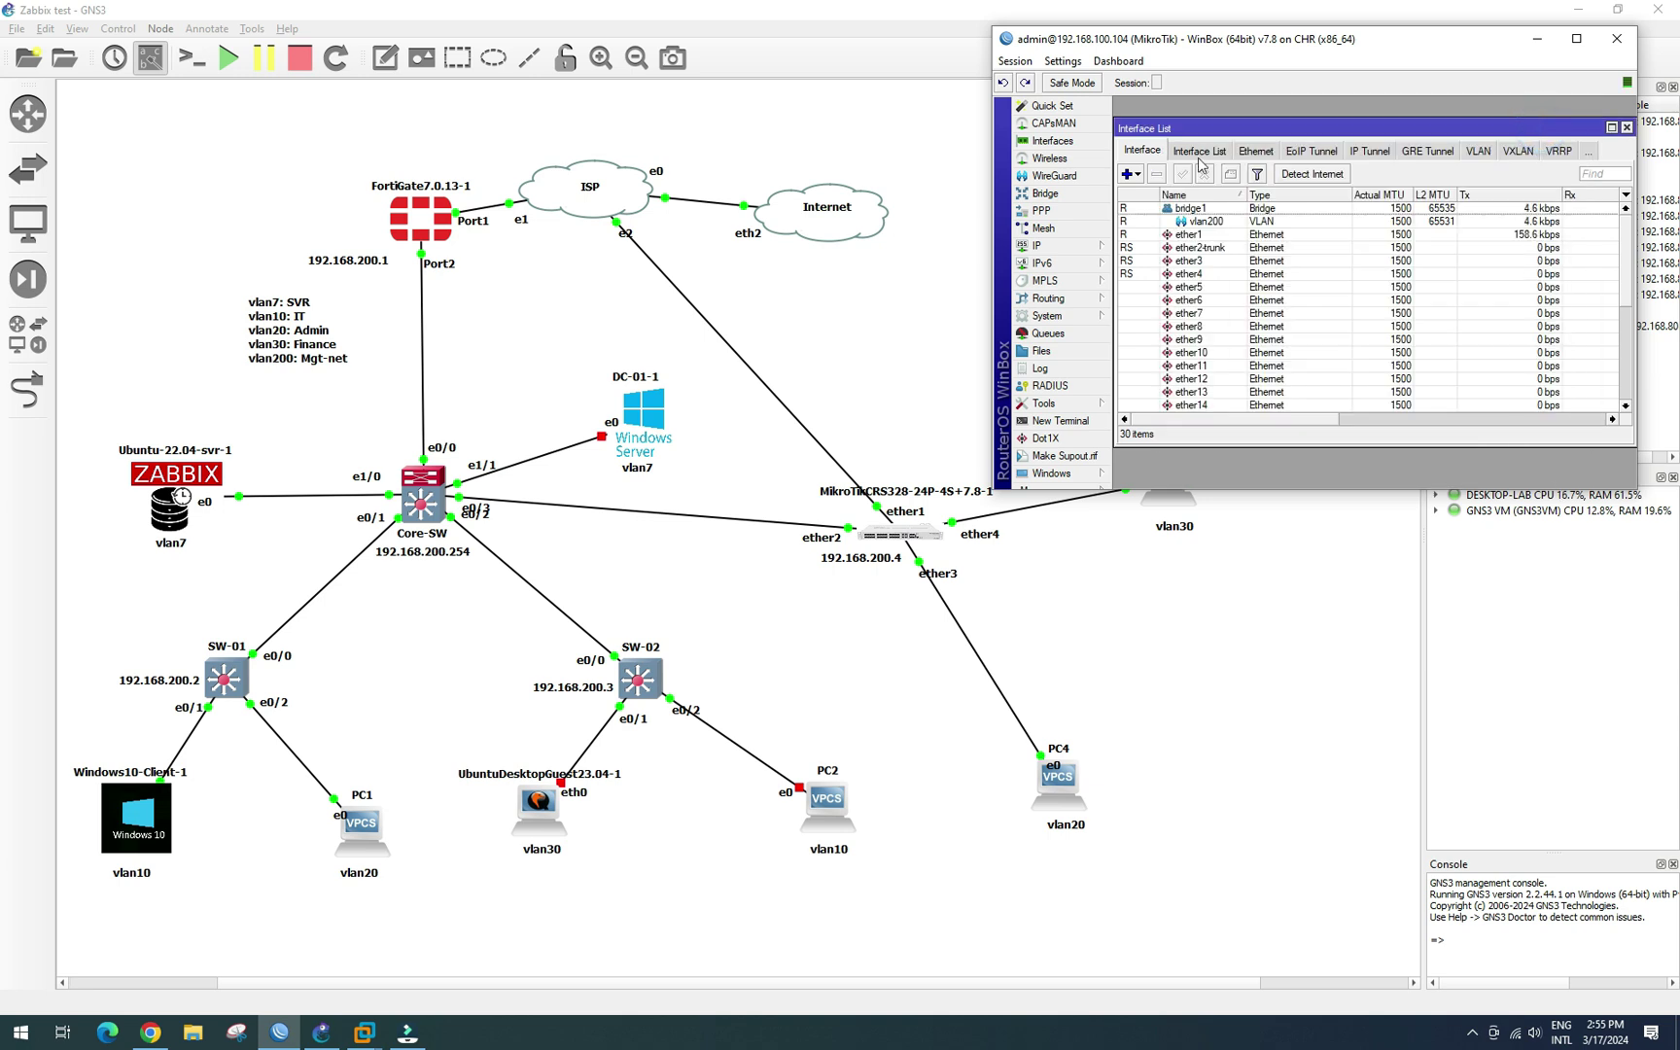
{"action": "left_click", "coordinate": [1242, 221]}
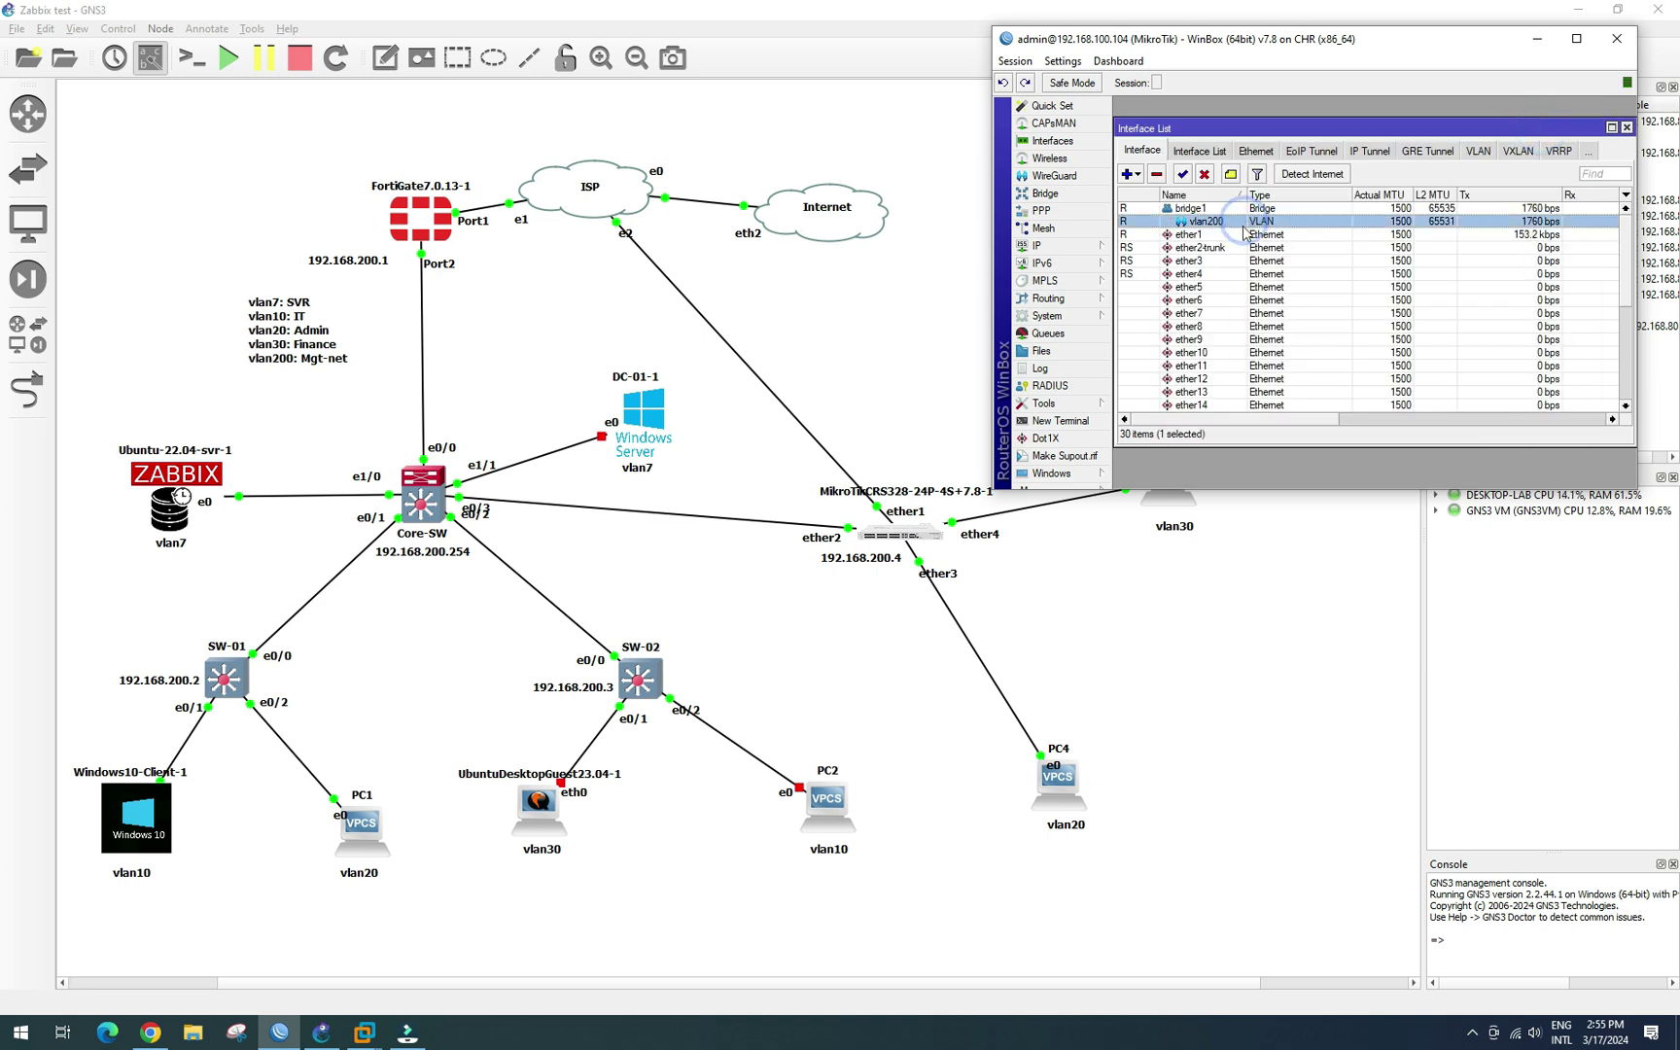
{"action": "left_click", "coordinate": [1482, 156]}
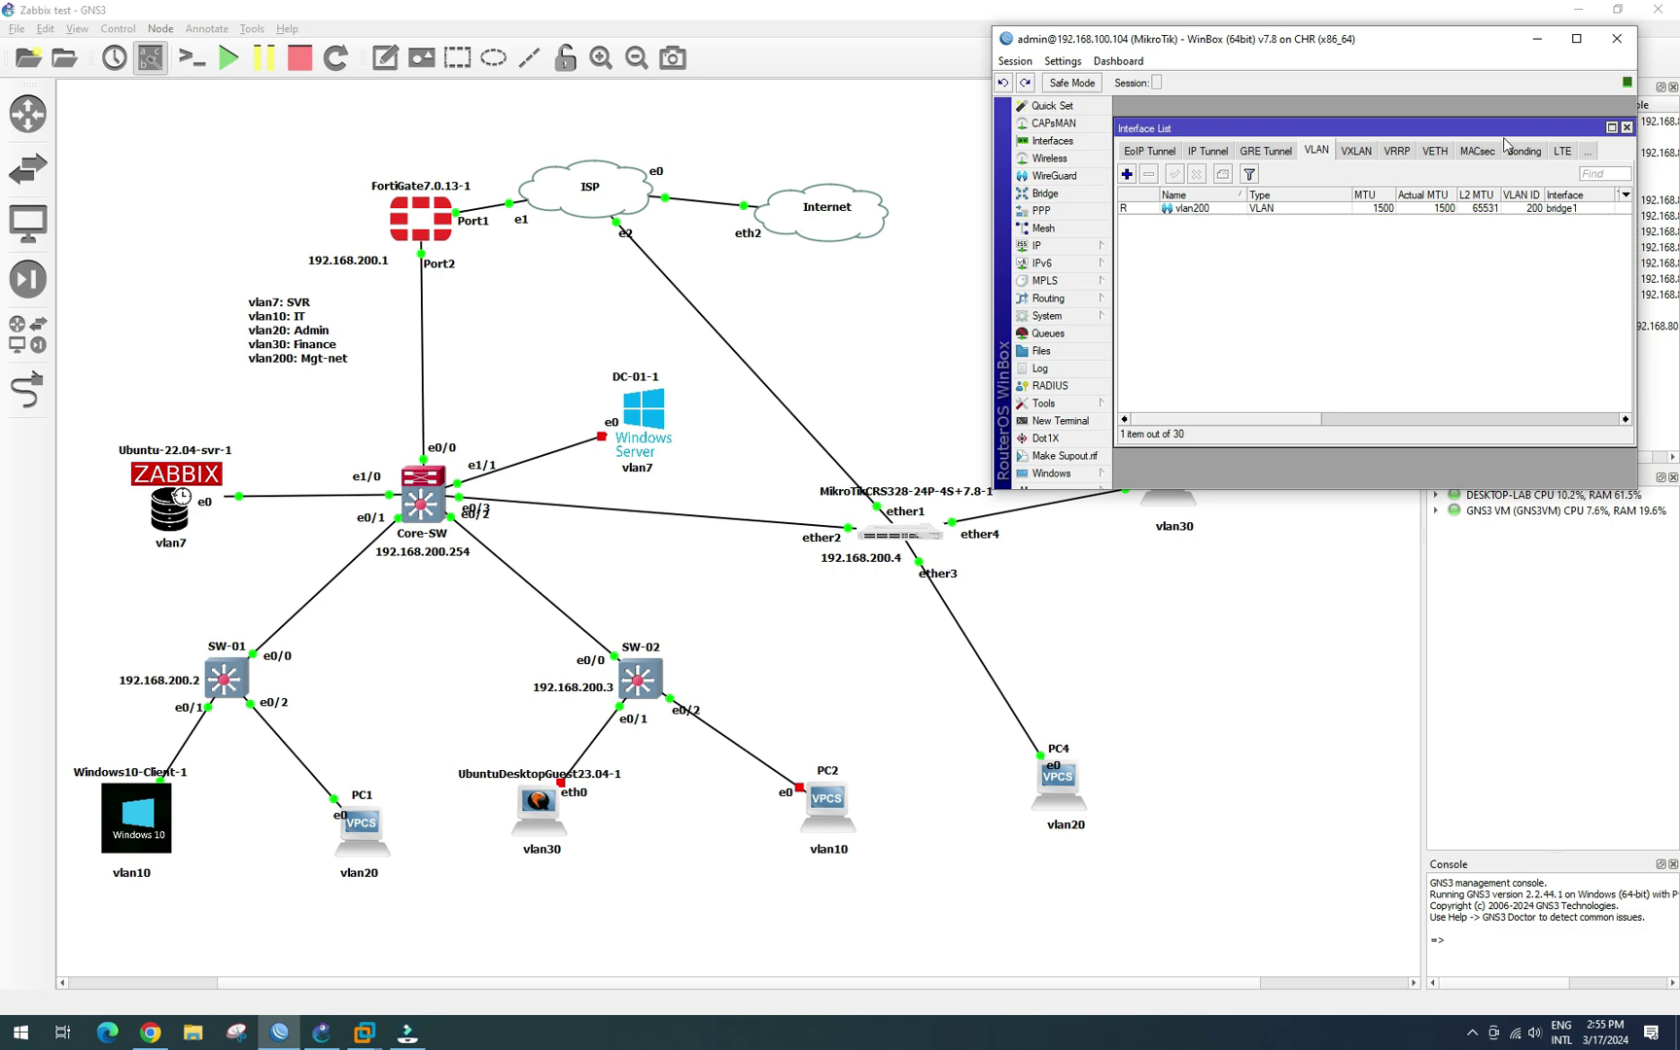
{"action": "left_click", "coordinate": [1626, 128]}
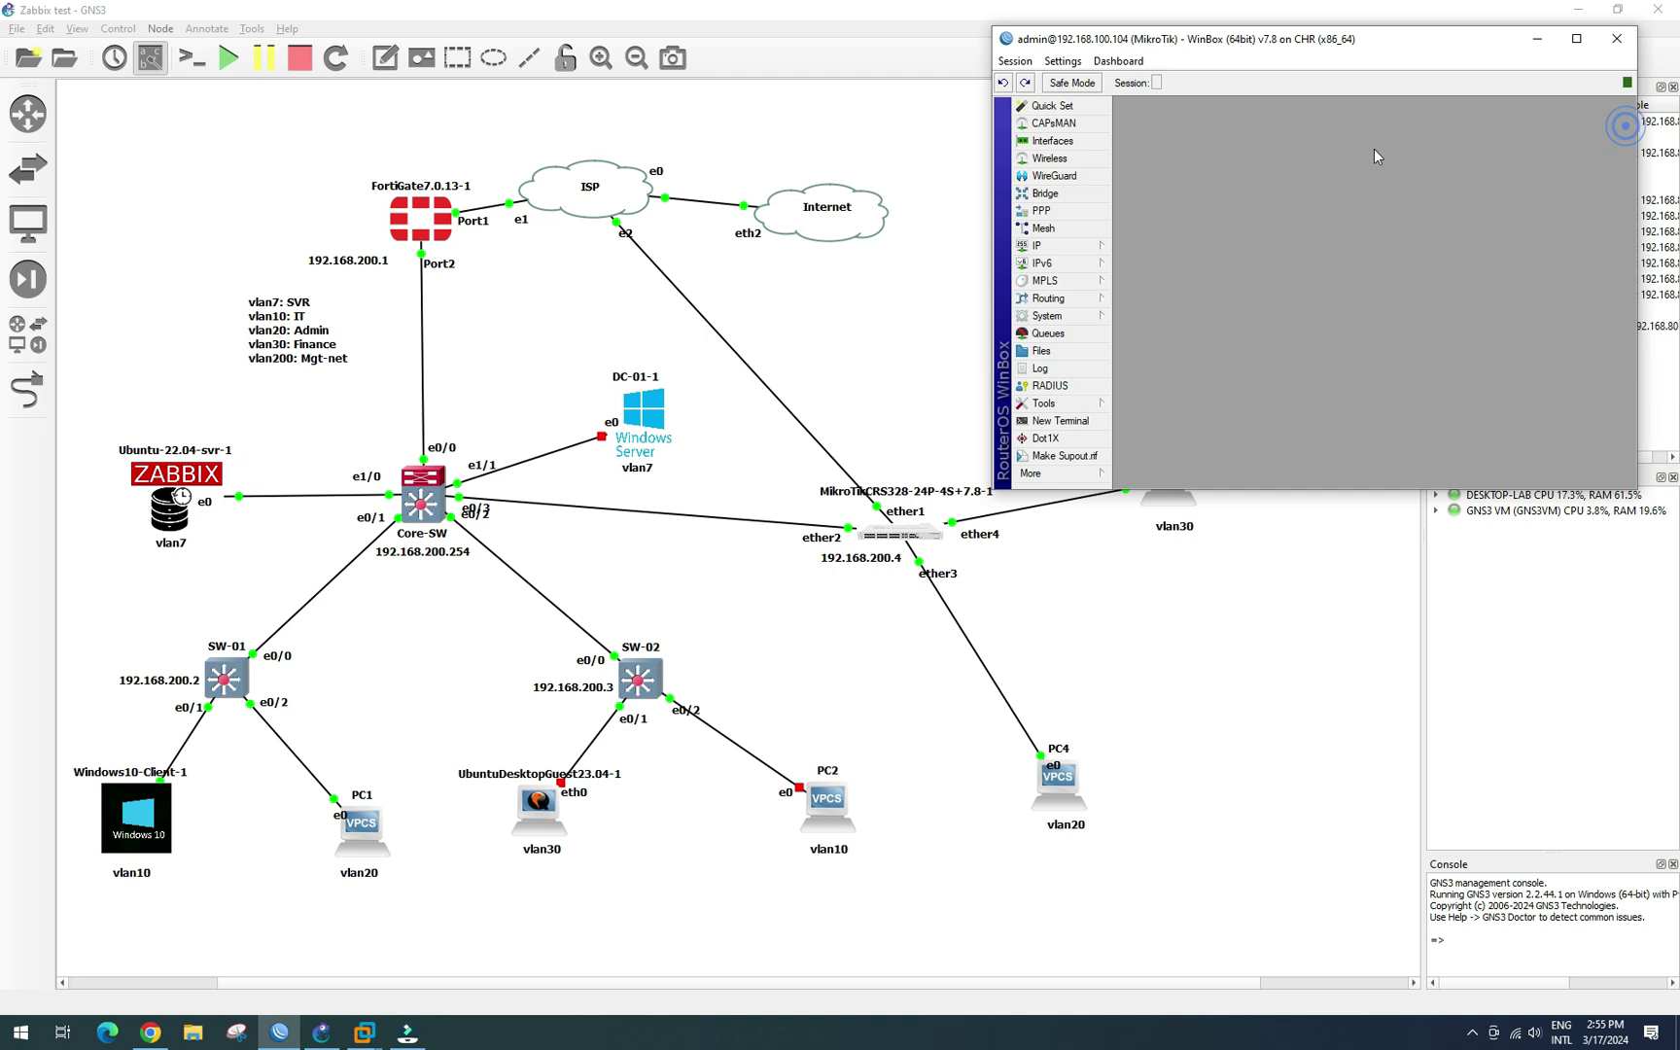
Step: Add the IP address 192.168.200.4/24 to the vlan200 interface
{"action": "left_click", "coordinate": [1072, 246]}
{"action": "left_click", "coordinate": [1147, 260]}
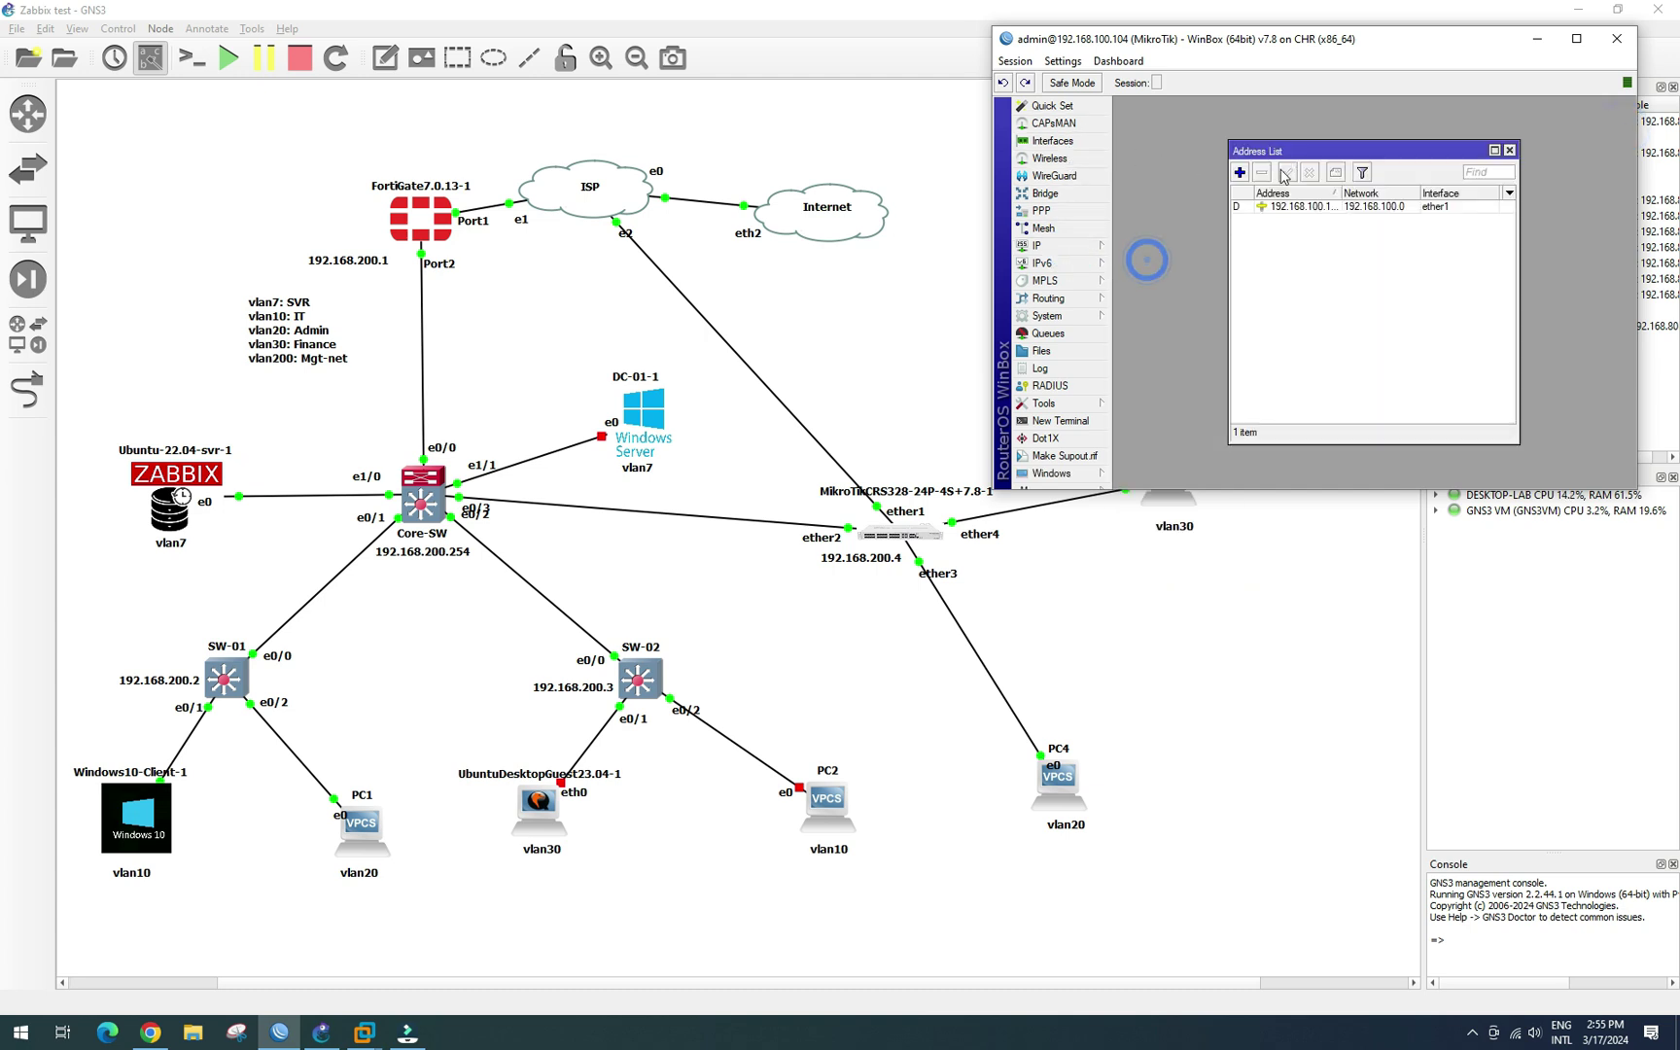
{"action": "left_click", "coordinate": [1239, 172]}
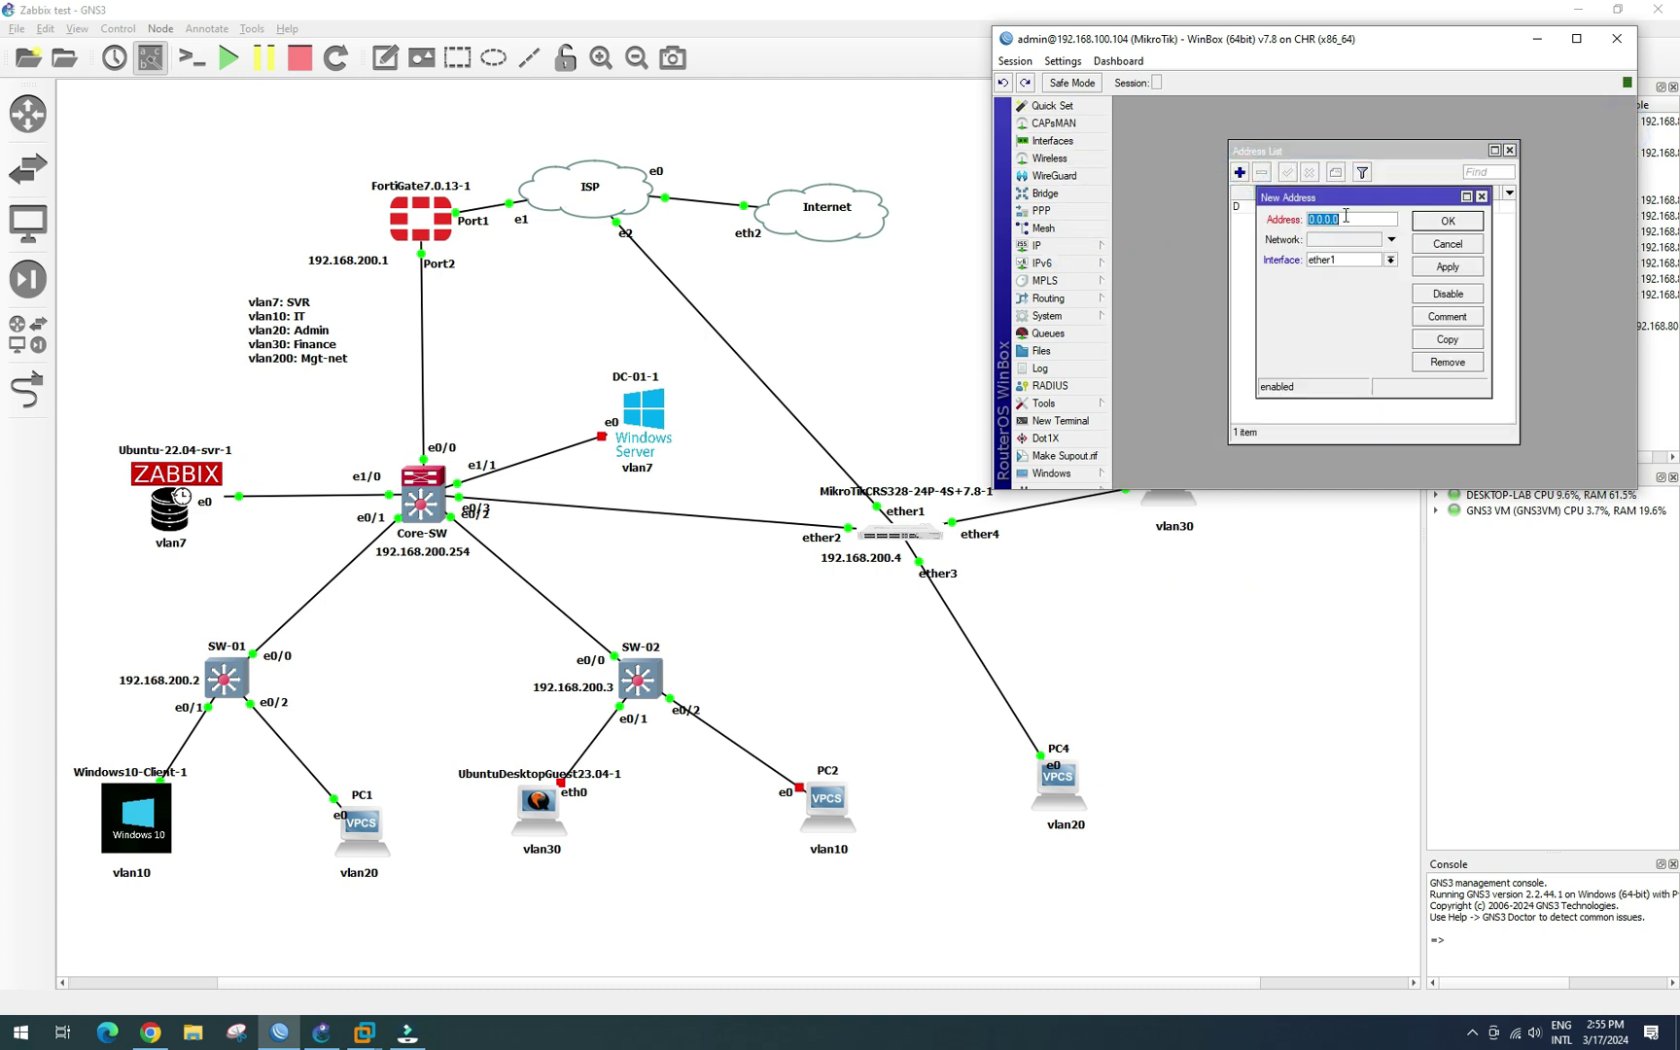
{"action": "type", "text": "192.168.200.4/24"}
{"action": "left_click", "coordinate": [1390, 259]}
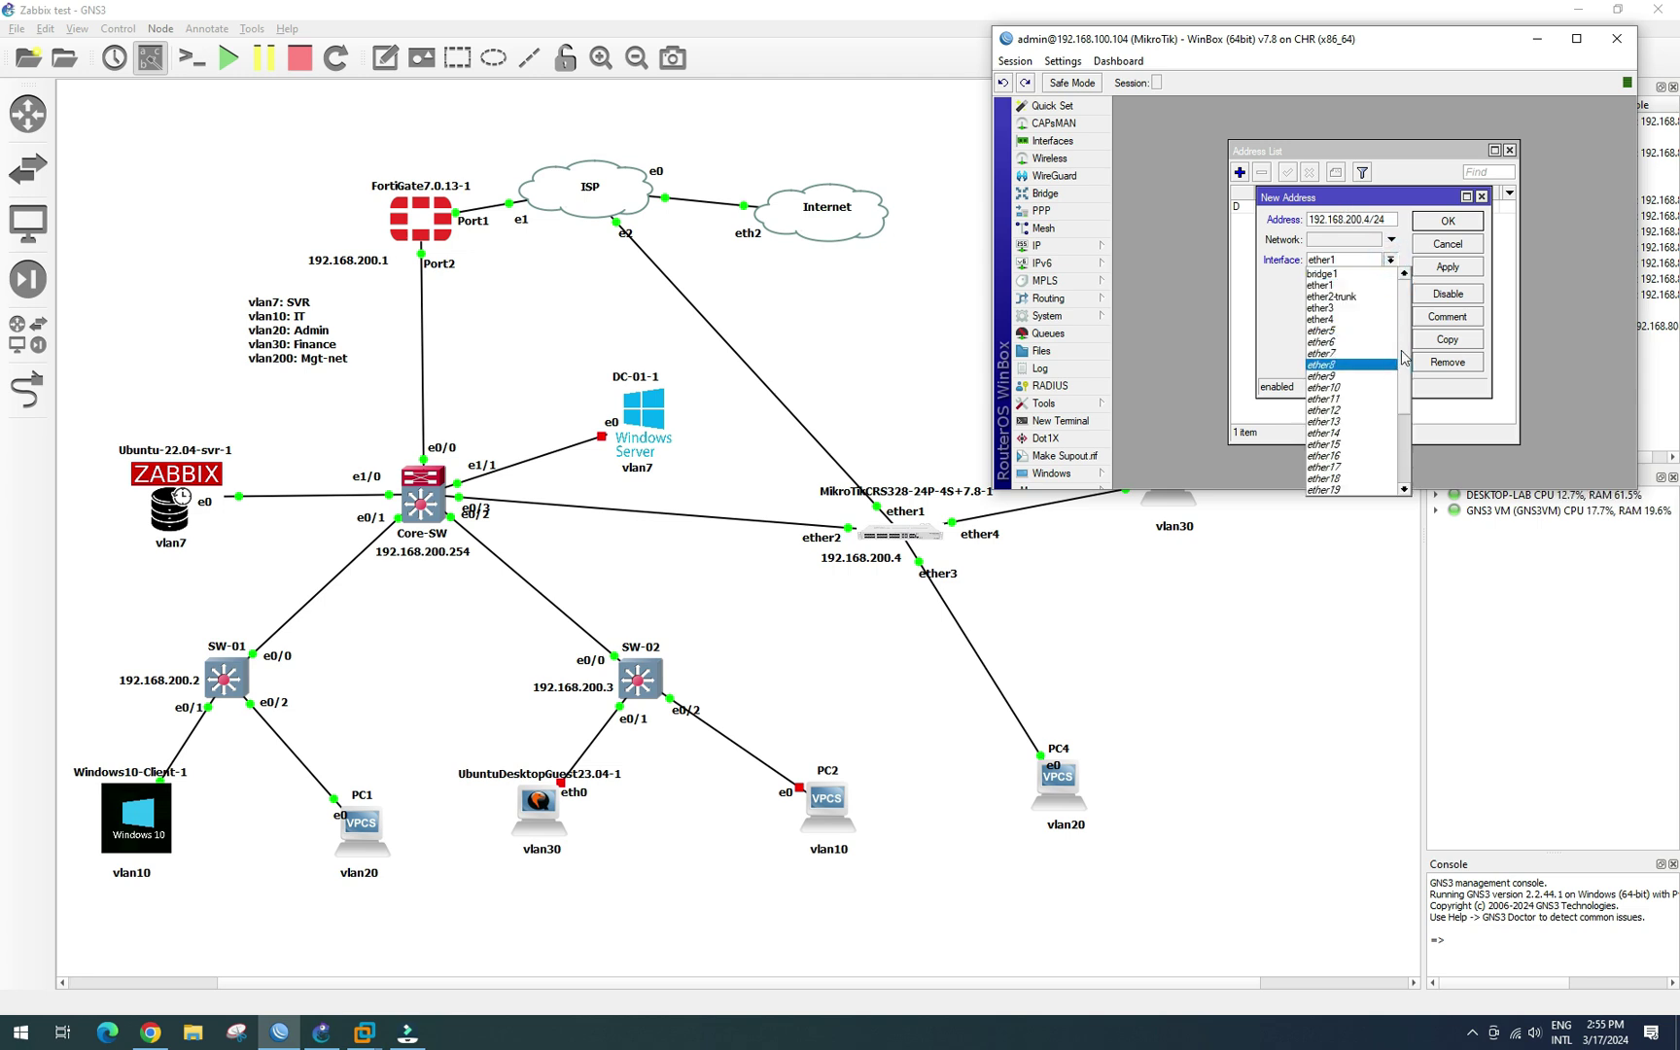
{"action": "scroll", "coordinate": [1400, 342], "scroll_direction": "down", "scroll_amount": 4}
{"action": "left_click", "coordinate": [1363, 491]}
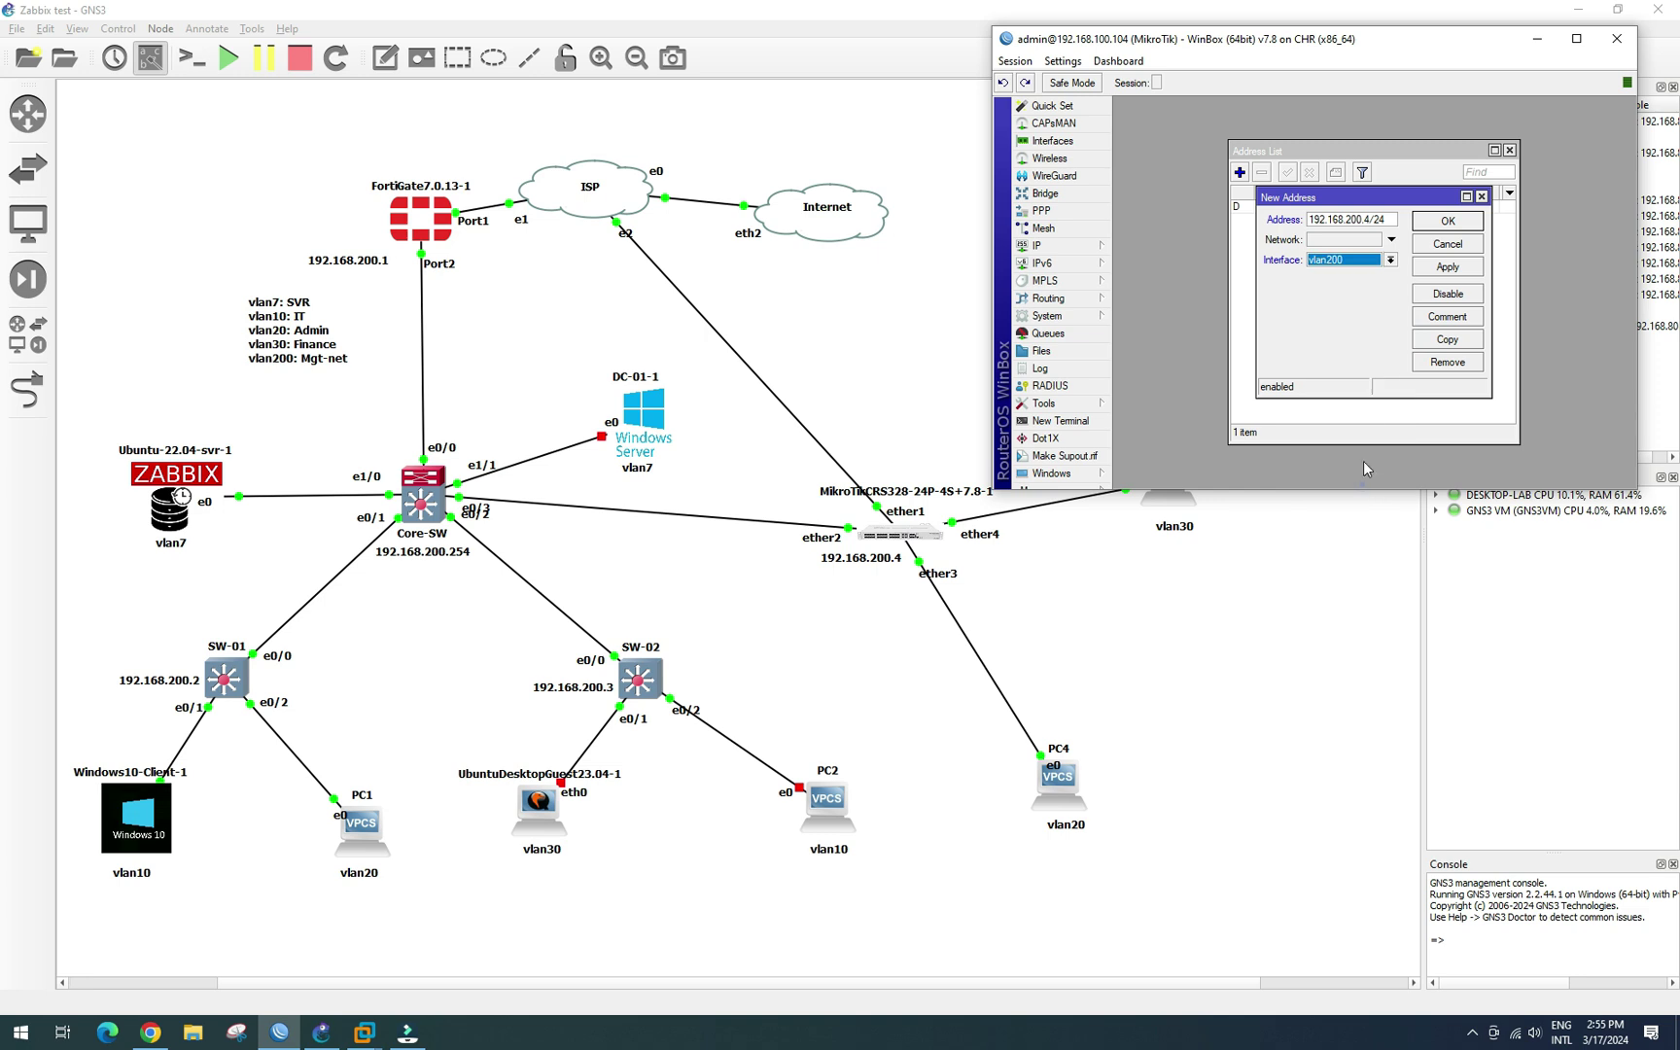
{"action": "left_click", "coordinate": [1448, 266]}
{"action": "left_click", "coordinate": [1464, 222]}
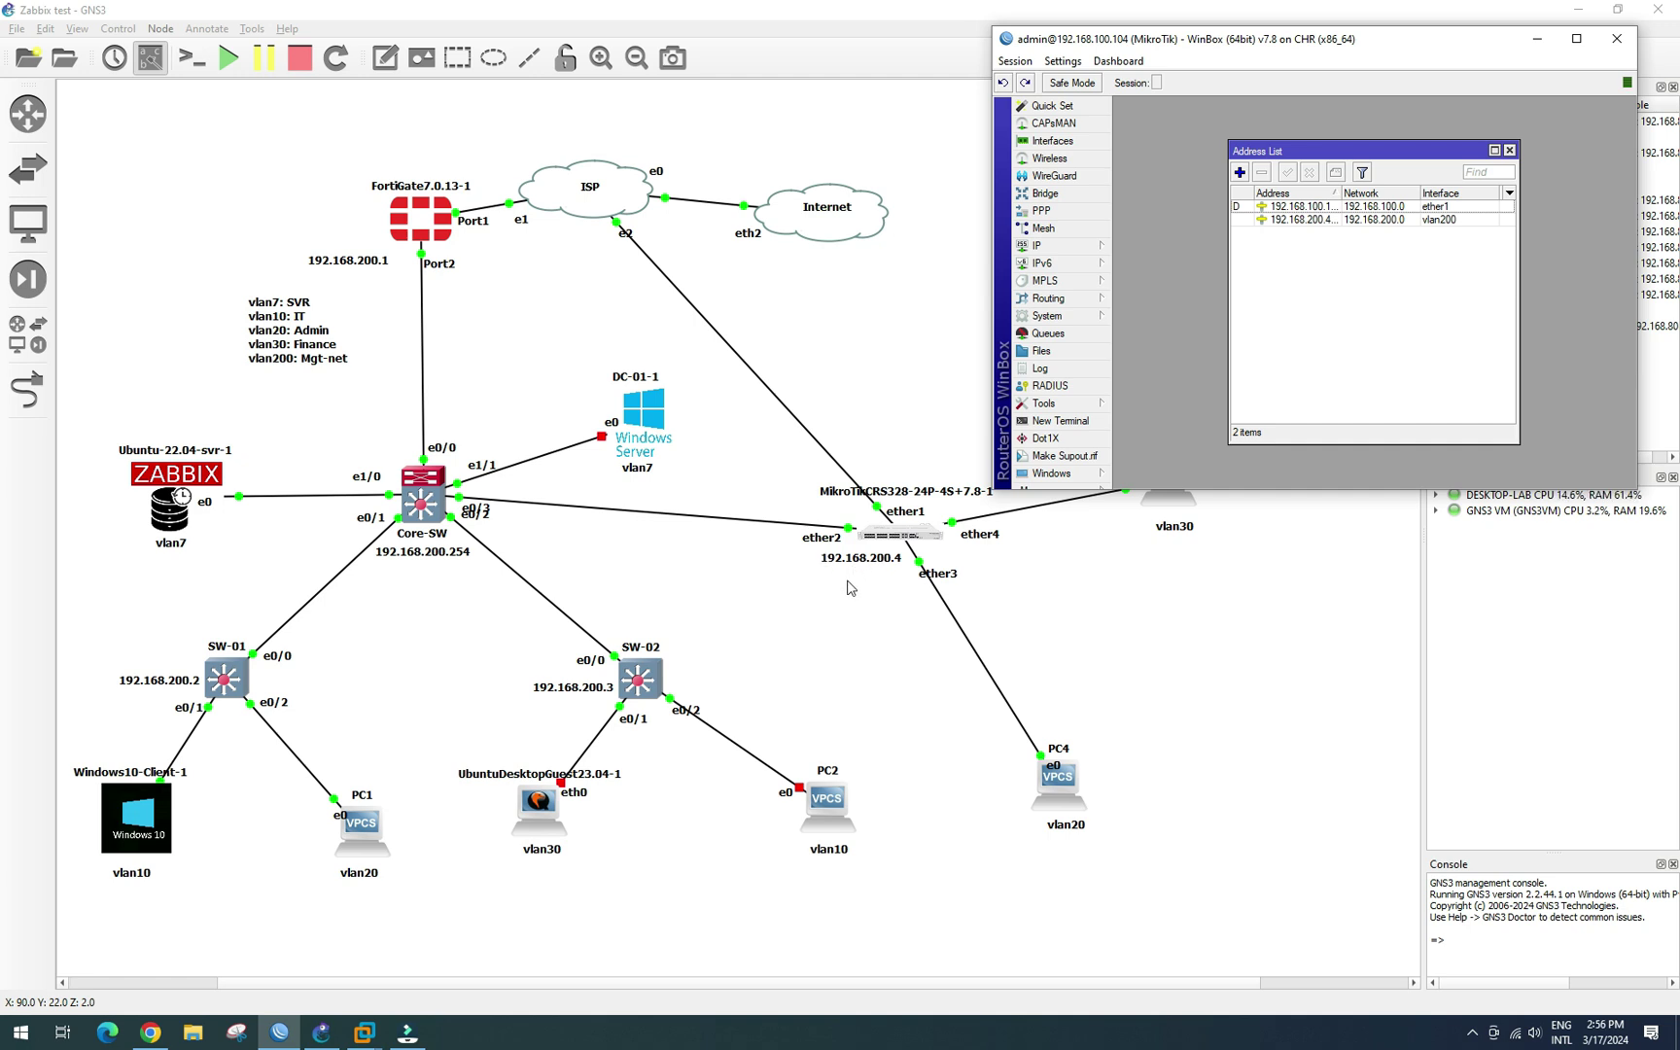
{"action": "left_click_drag", "start_coordinate": [1426, 143], "coordinate": [1426, 141]}
{"action": "left_click", "coordinate": [1510, 148]}
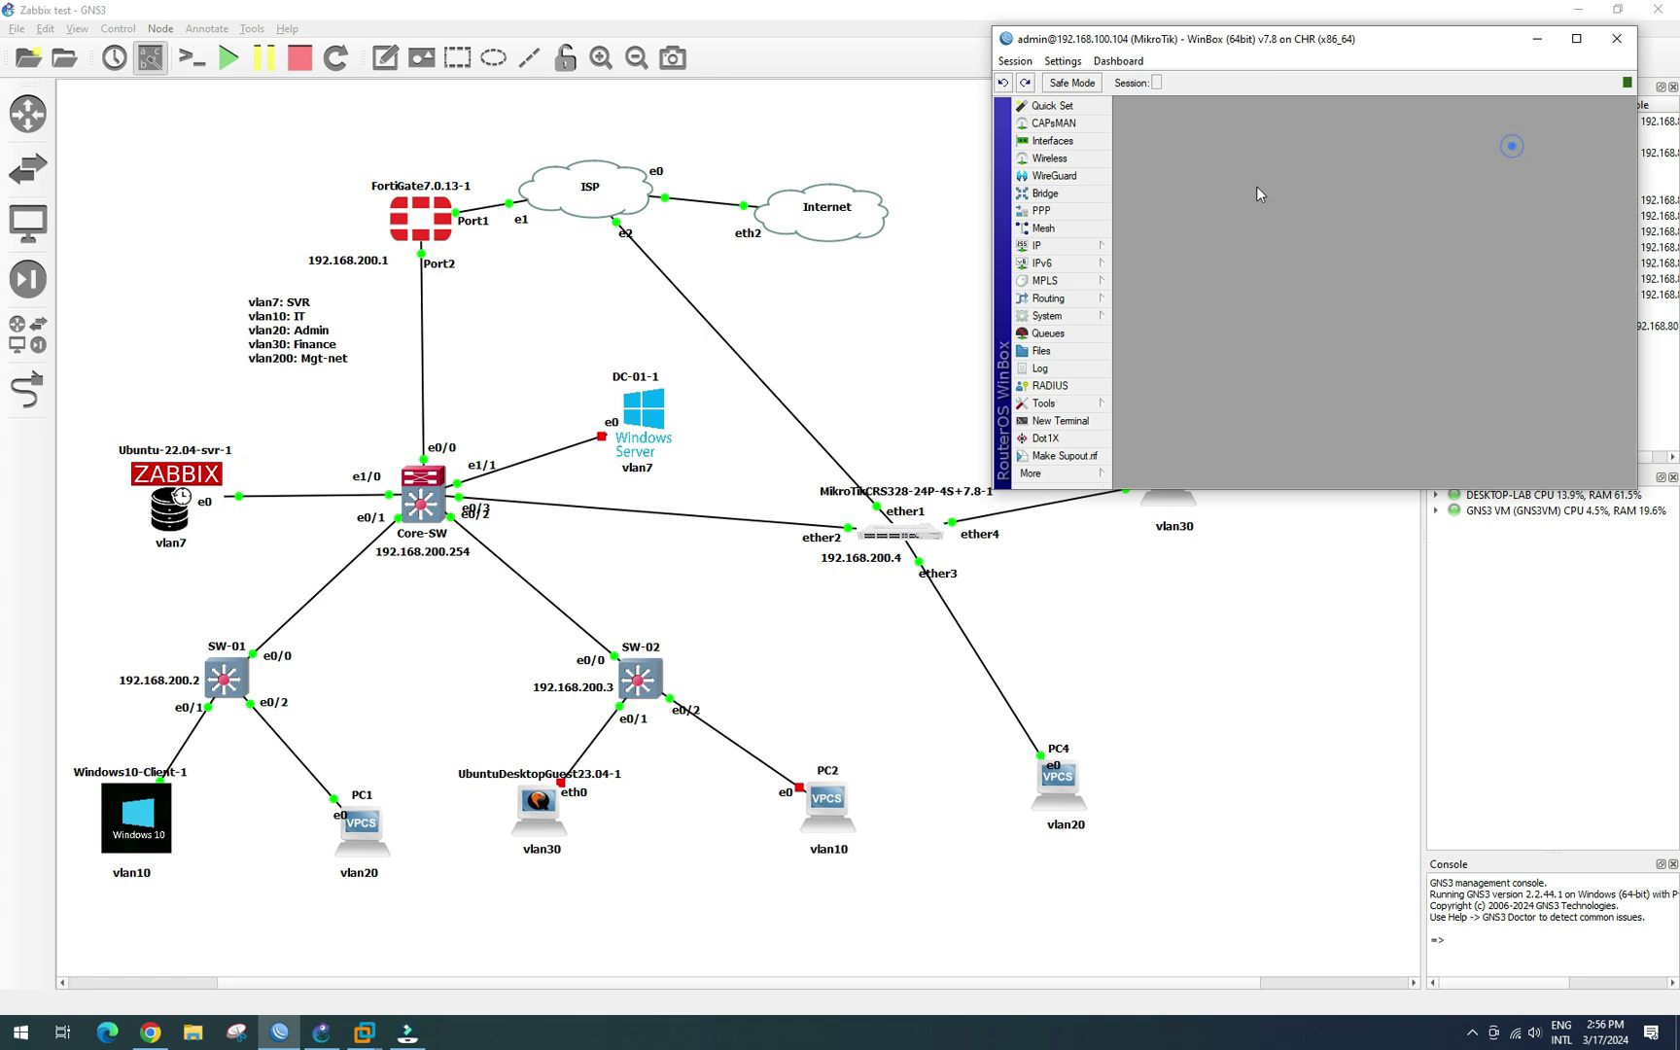
Step: Add a default route for 0.0.0.0/0 through gateway 192.168.200.254
{"action": "left_click", "coordinate": [1077, 249]}
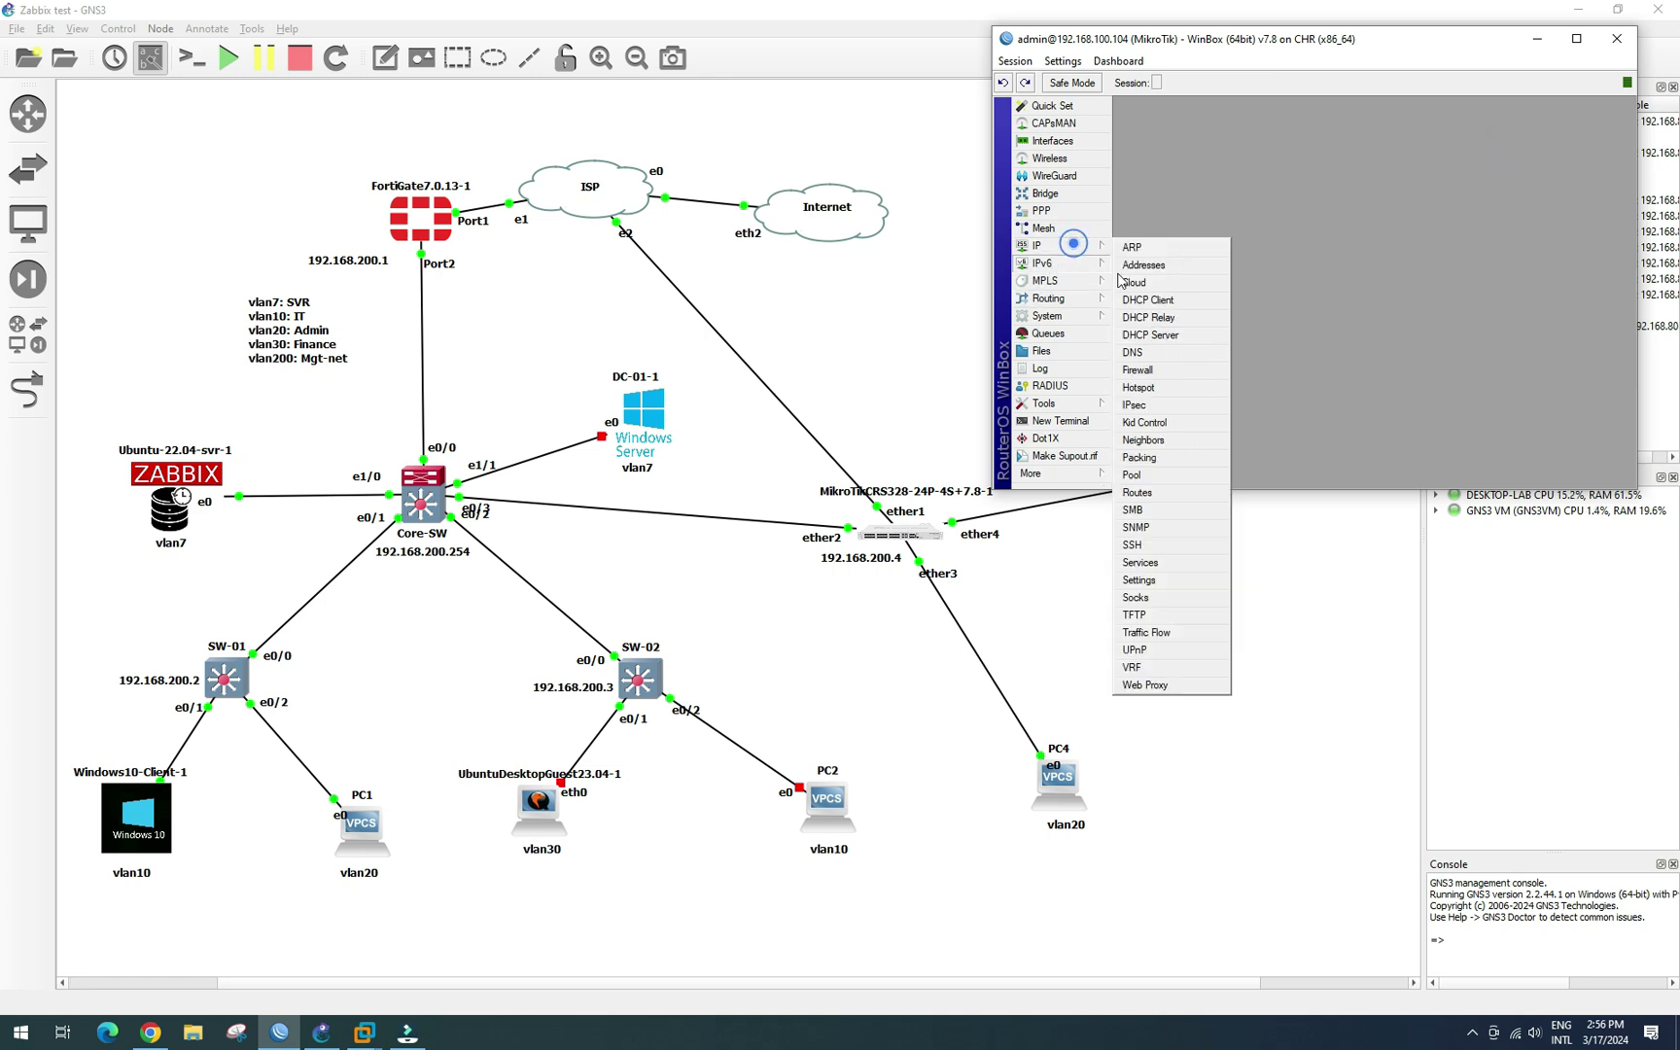
{"action": "left_click", "coordinate": [1163, 494]}
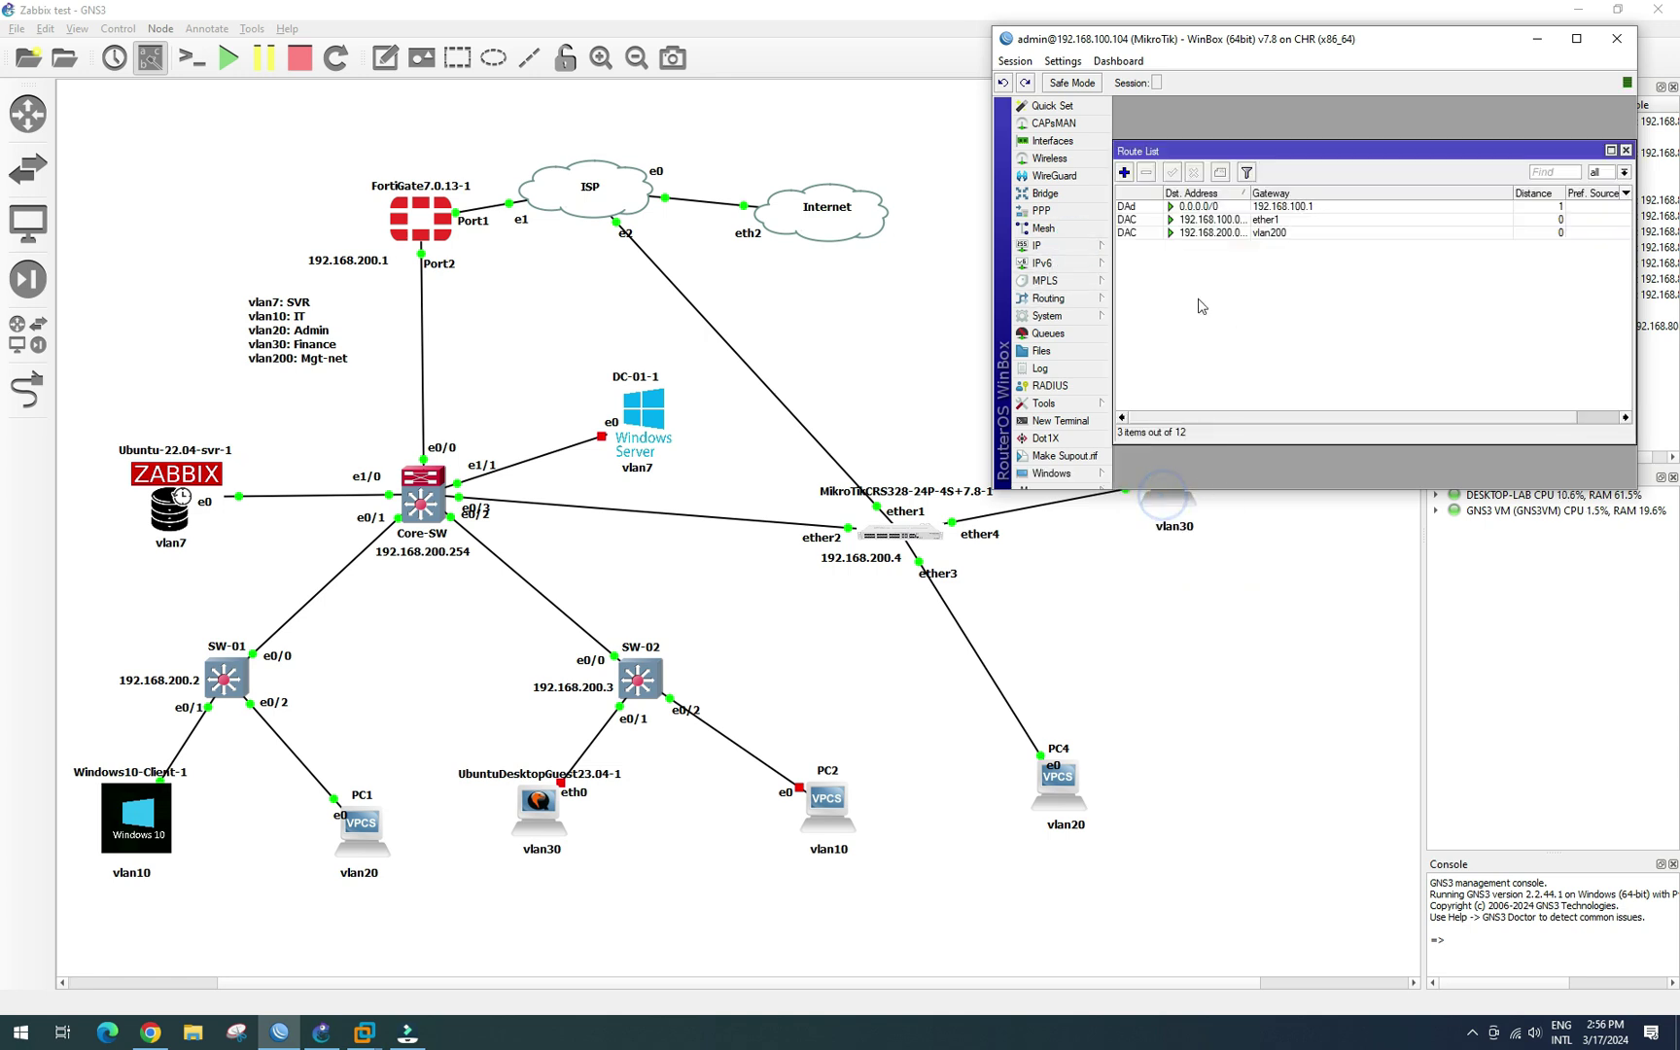
{"action": "left_click", "coordinate": [1123, 172]}
{"action": "left_click", "coordinate": [1346, 174]}
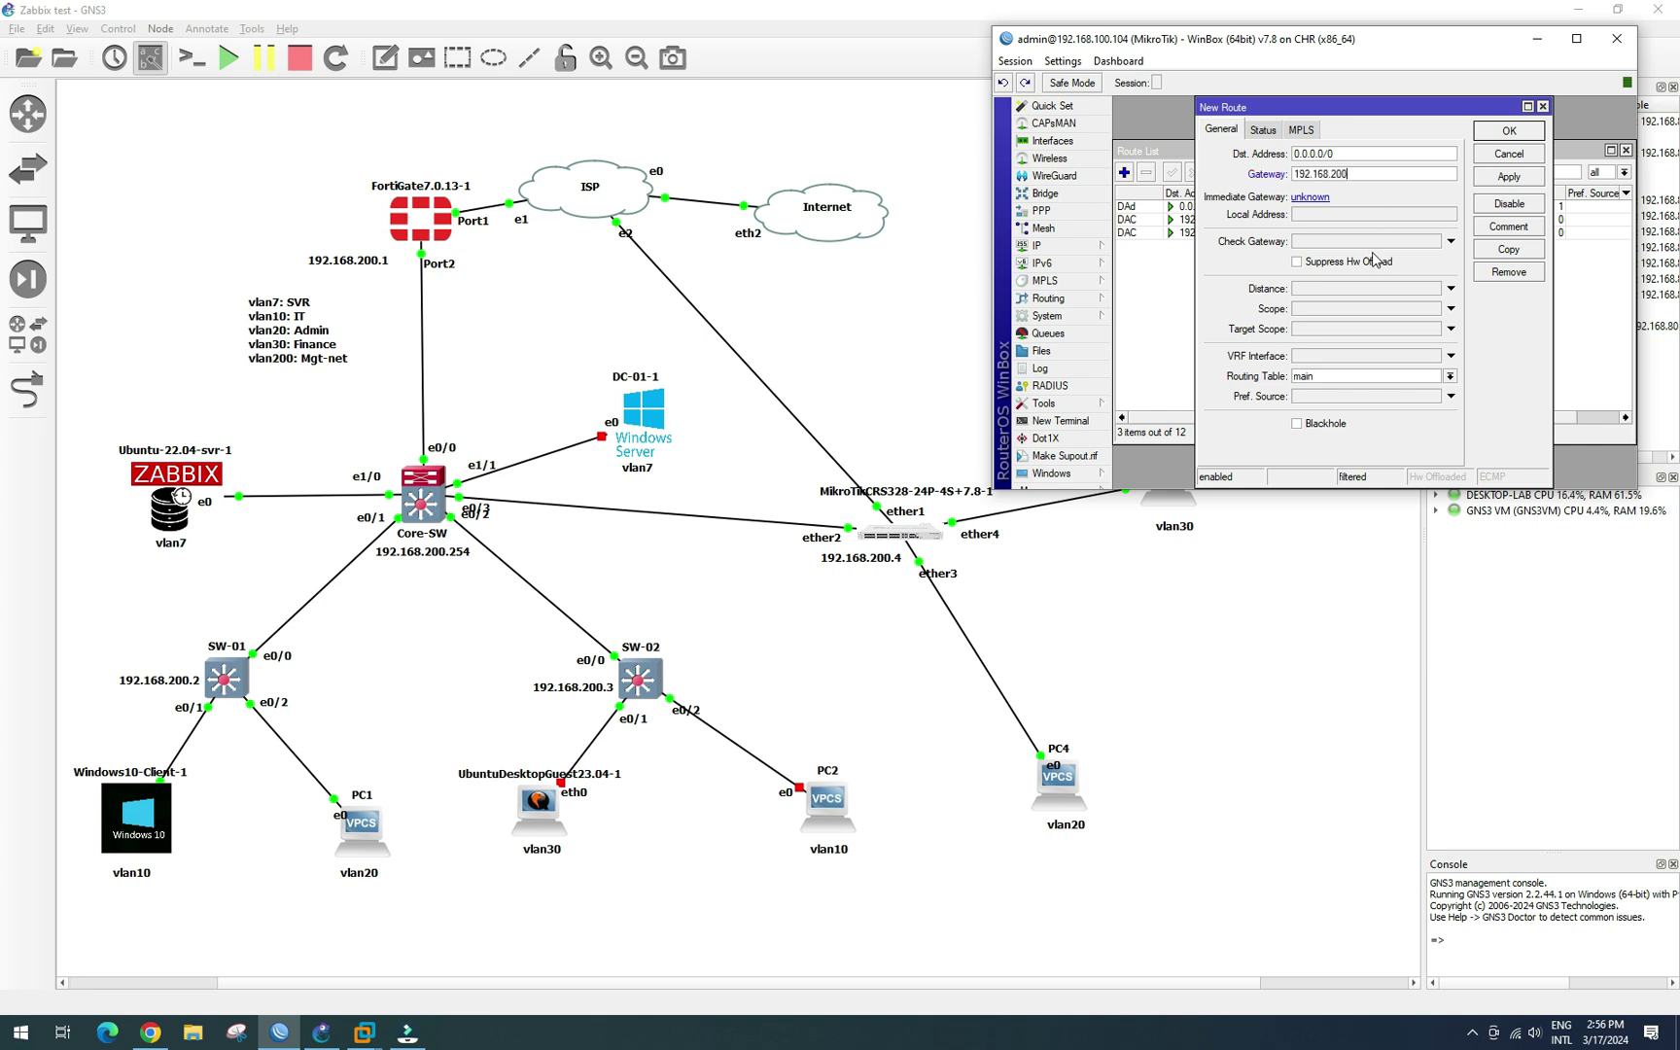
{"action": "type", "text": "254"}
{"action": "left_click", "coordinate": [1509, 177]}
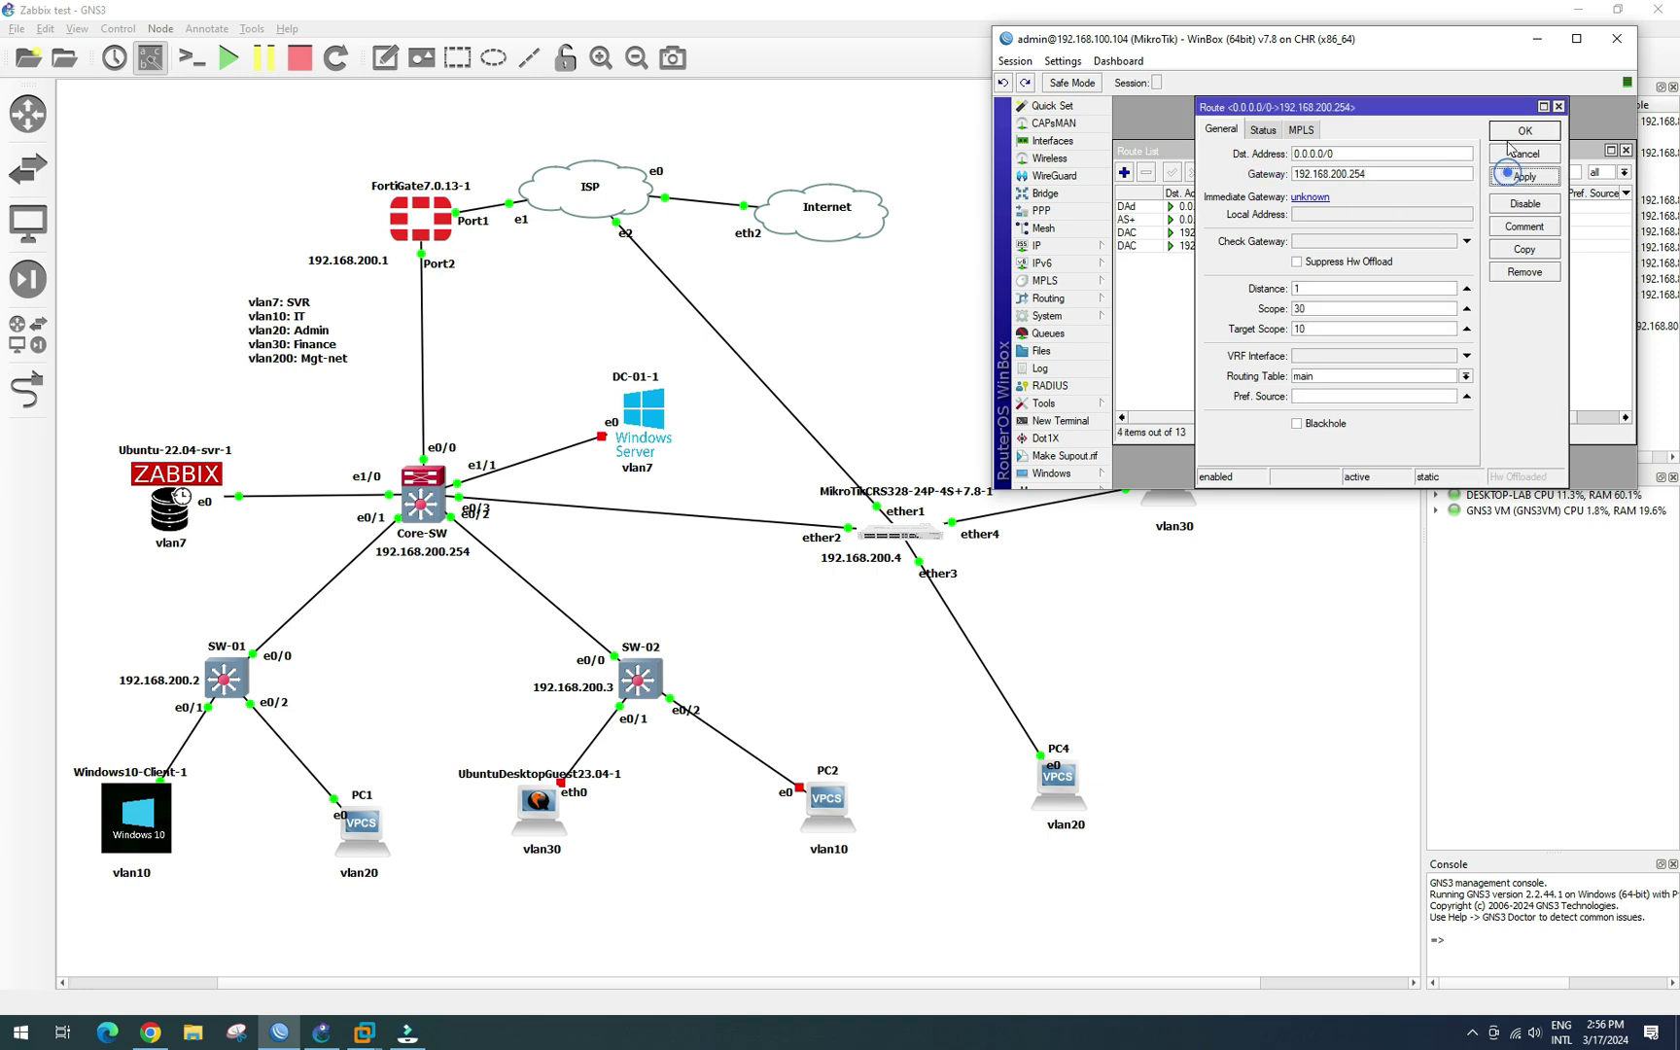
{"action": "left_click", "coordinate": [1509, 130]}
{"action": "left_click", "coordinate": [1625, 149]}
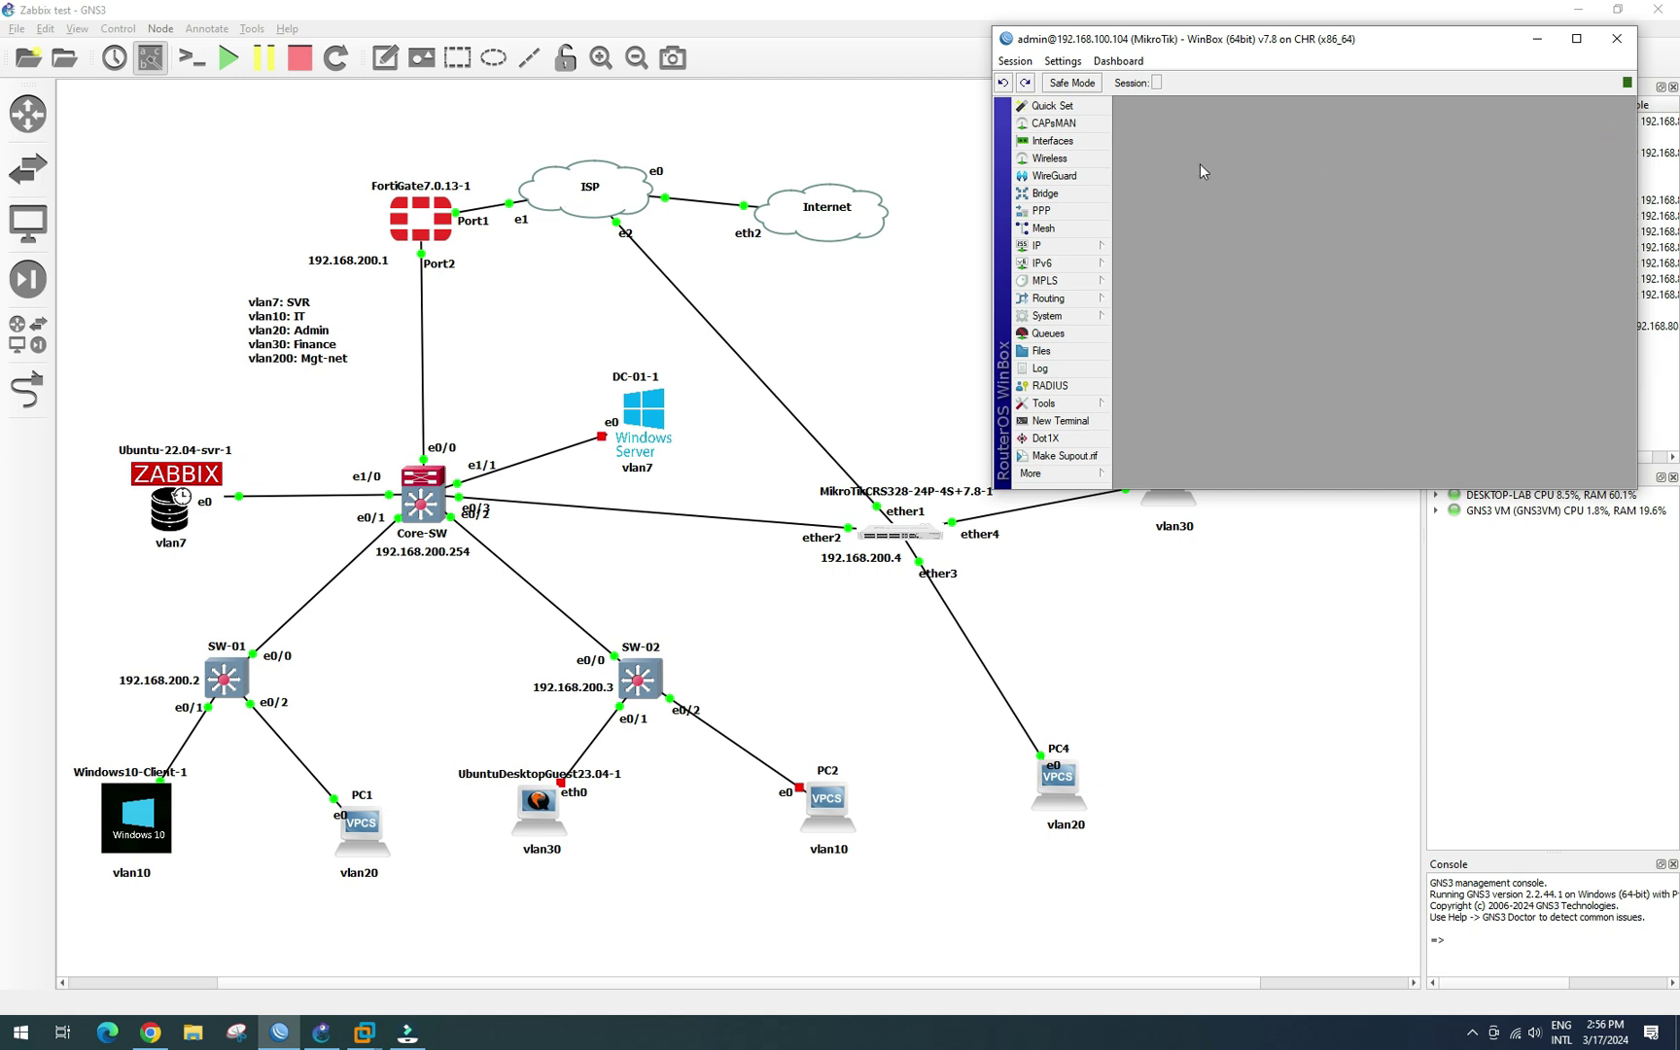
Step: Ping 192.168.200.254 from a new MikroTik terminal session to test connectivity to Core-SW
{"action": "left_click", "coordinate": [1077, 420]}
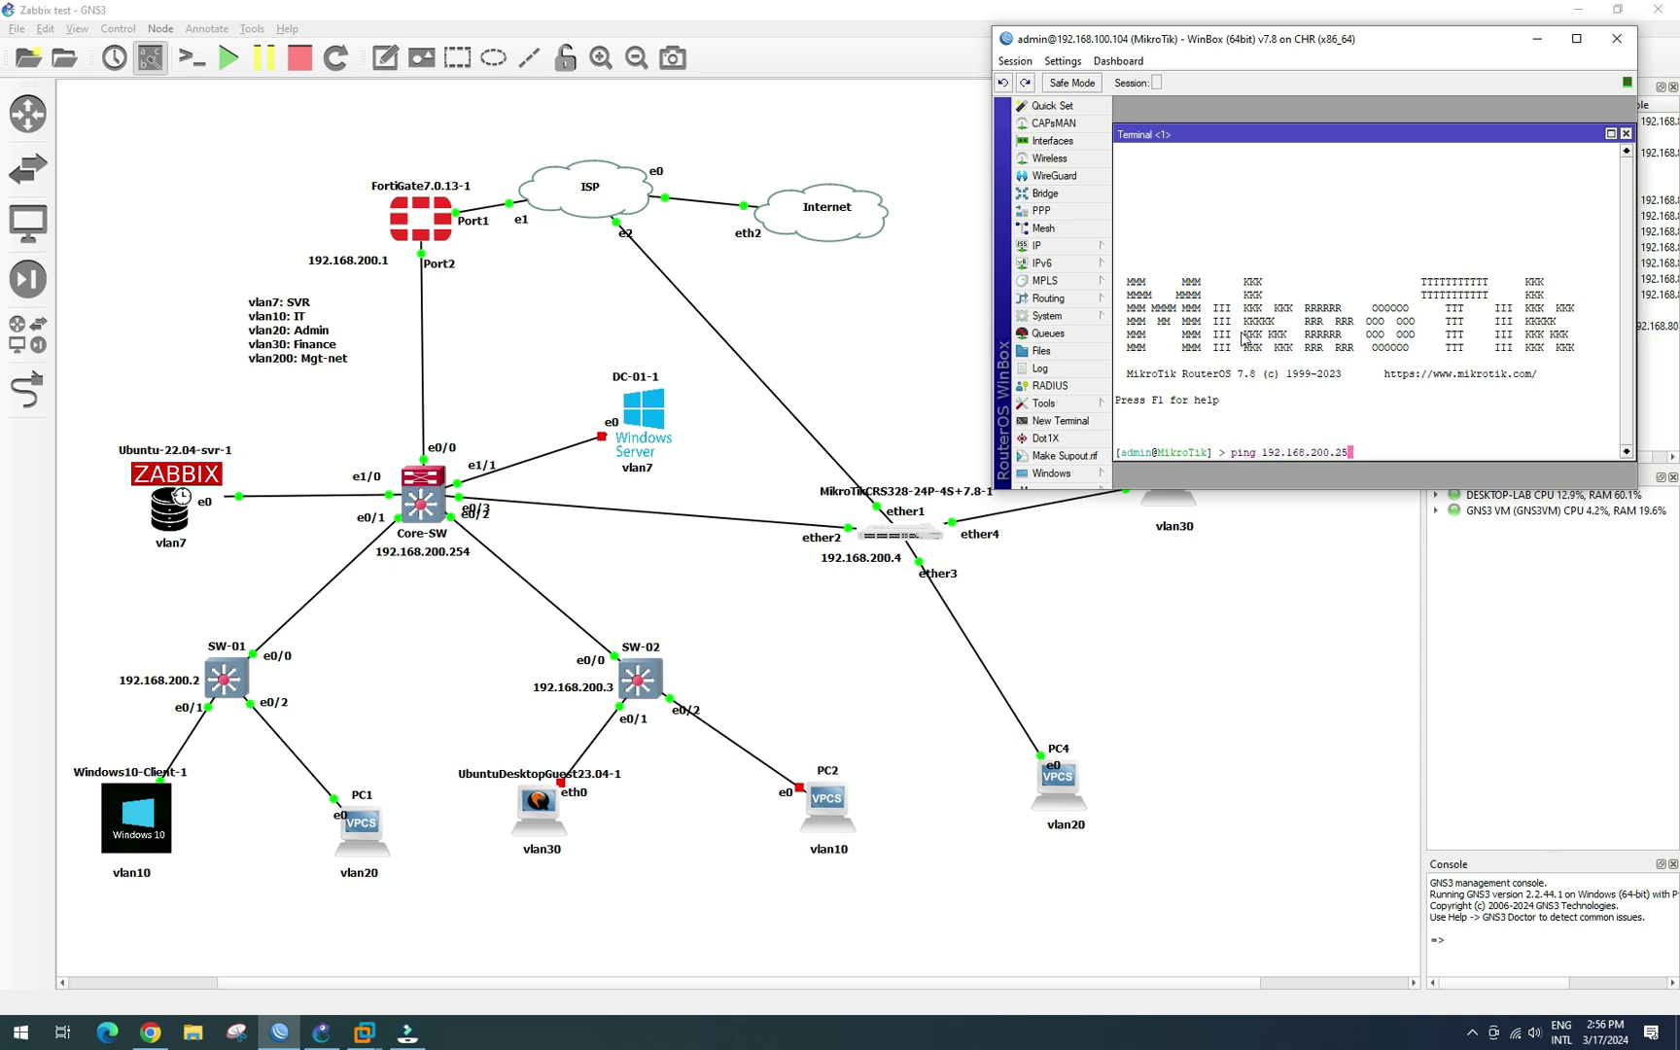
{"action": "type", "text": "4"}
{"action": "key", "text": "Return"}
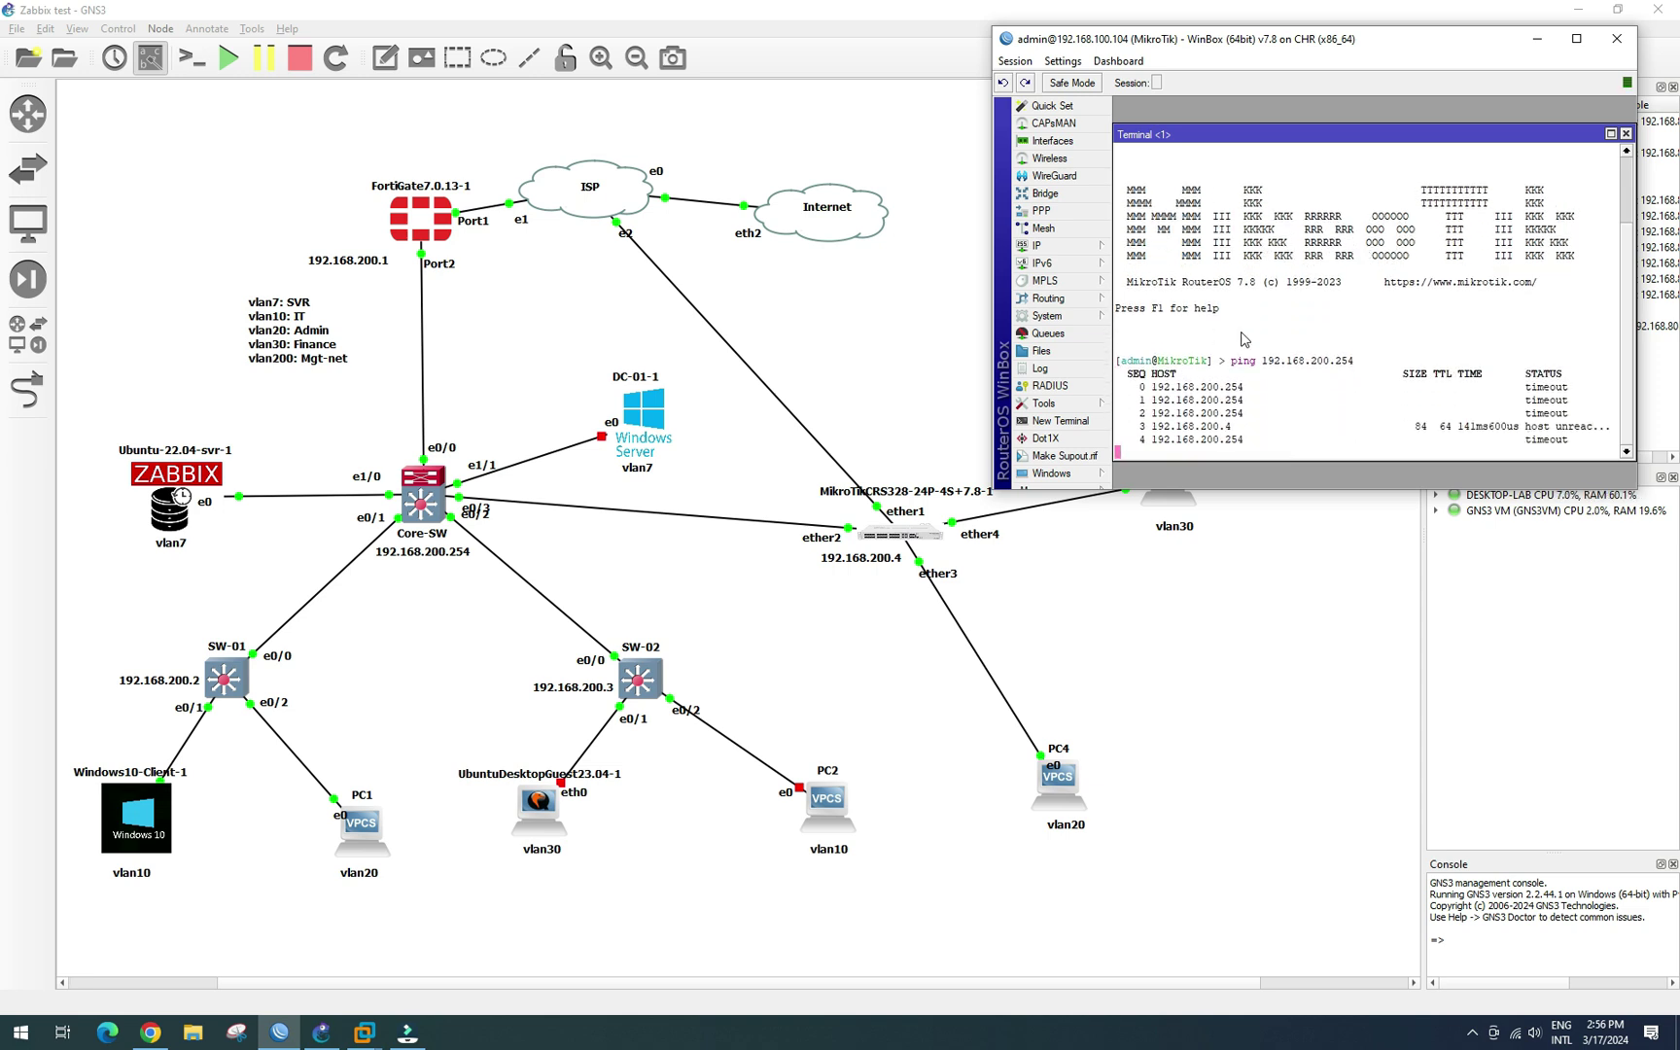
{"action": "left_click", "coordinate": [1625, 133]}
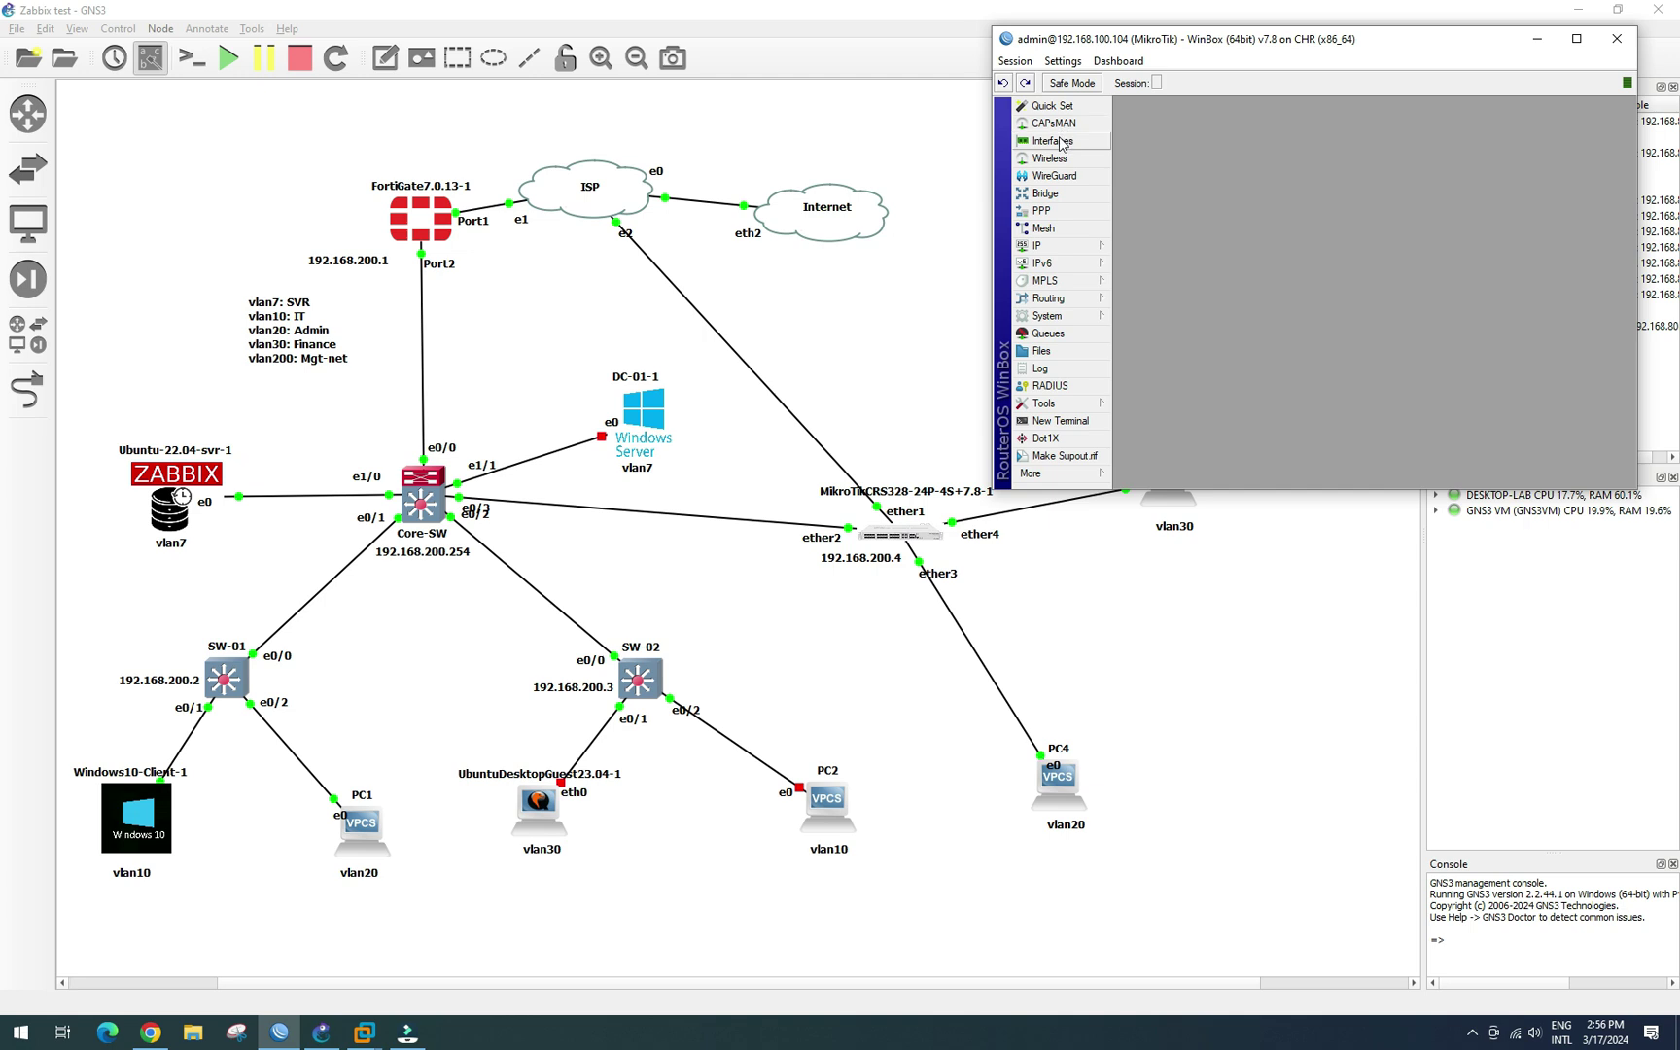
Step: Add the vlan200 interface as a new port of bridge1 and apply it
{"action": "left_click", "coordinate": [1069, 198]}
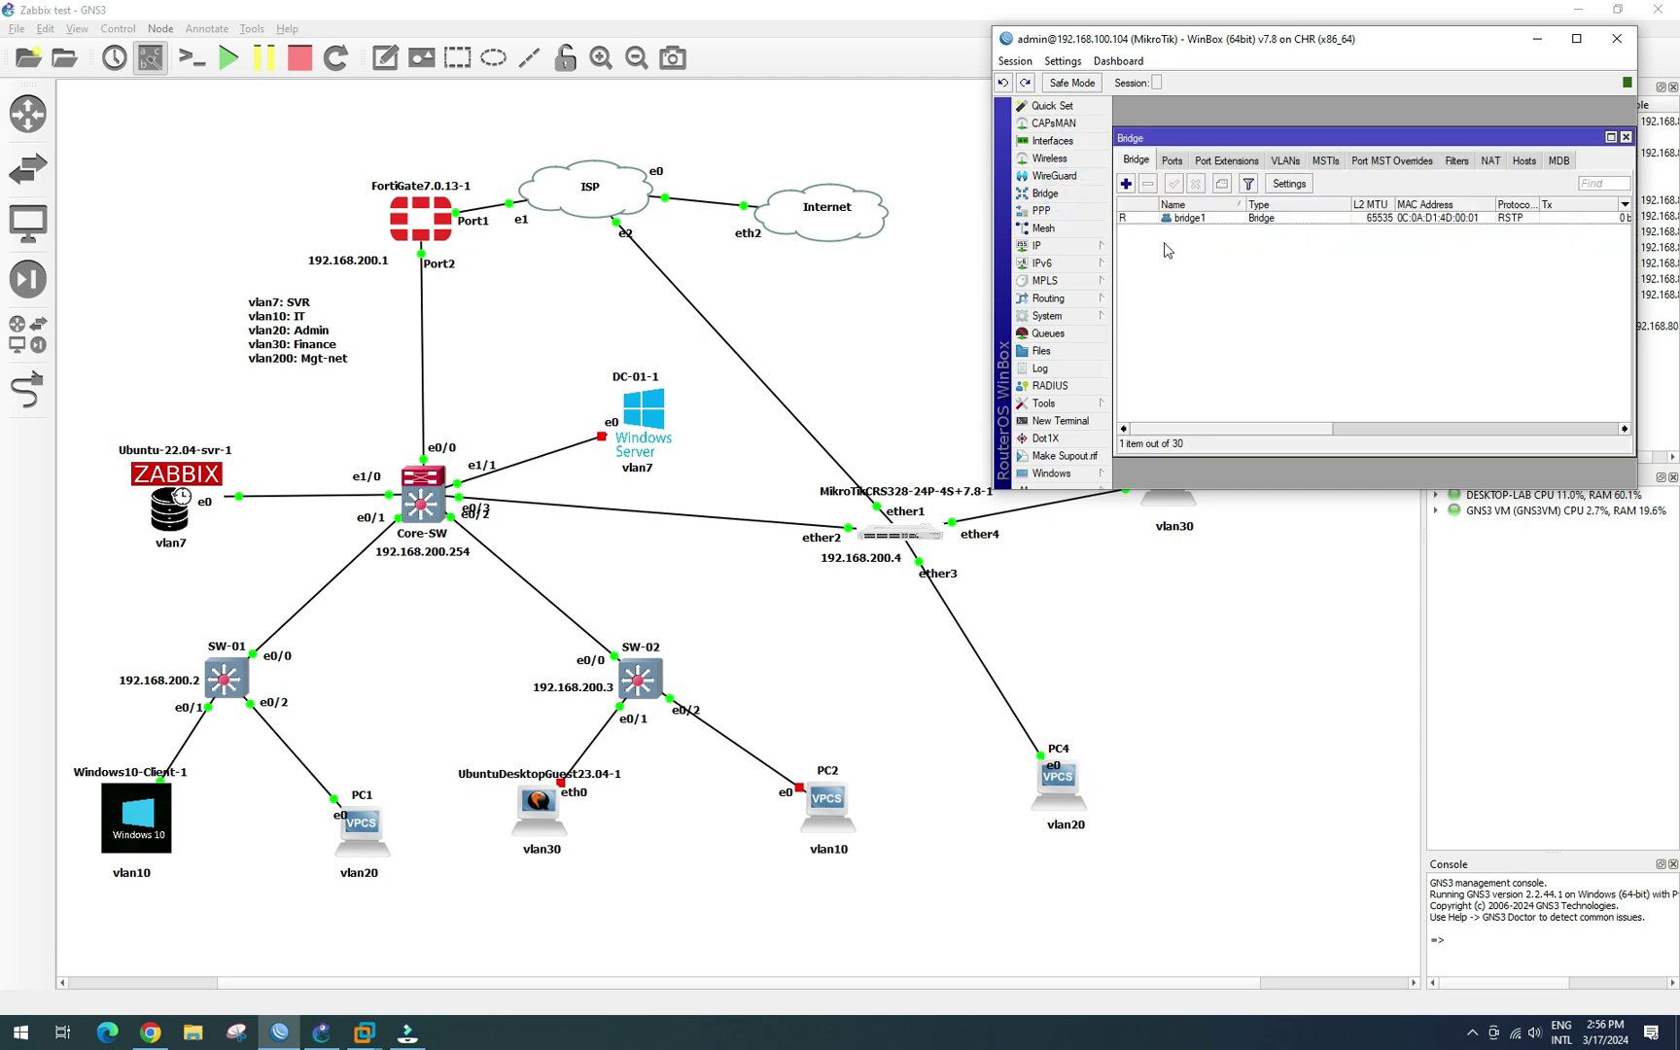
{"action": "left_click", "coordinate": [1175, 161]}
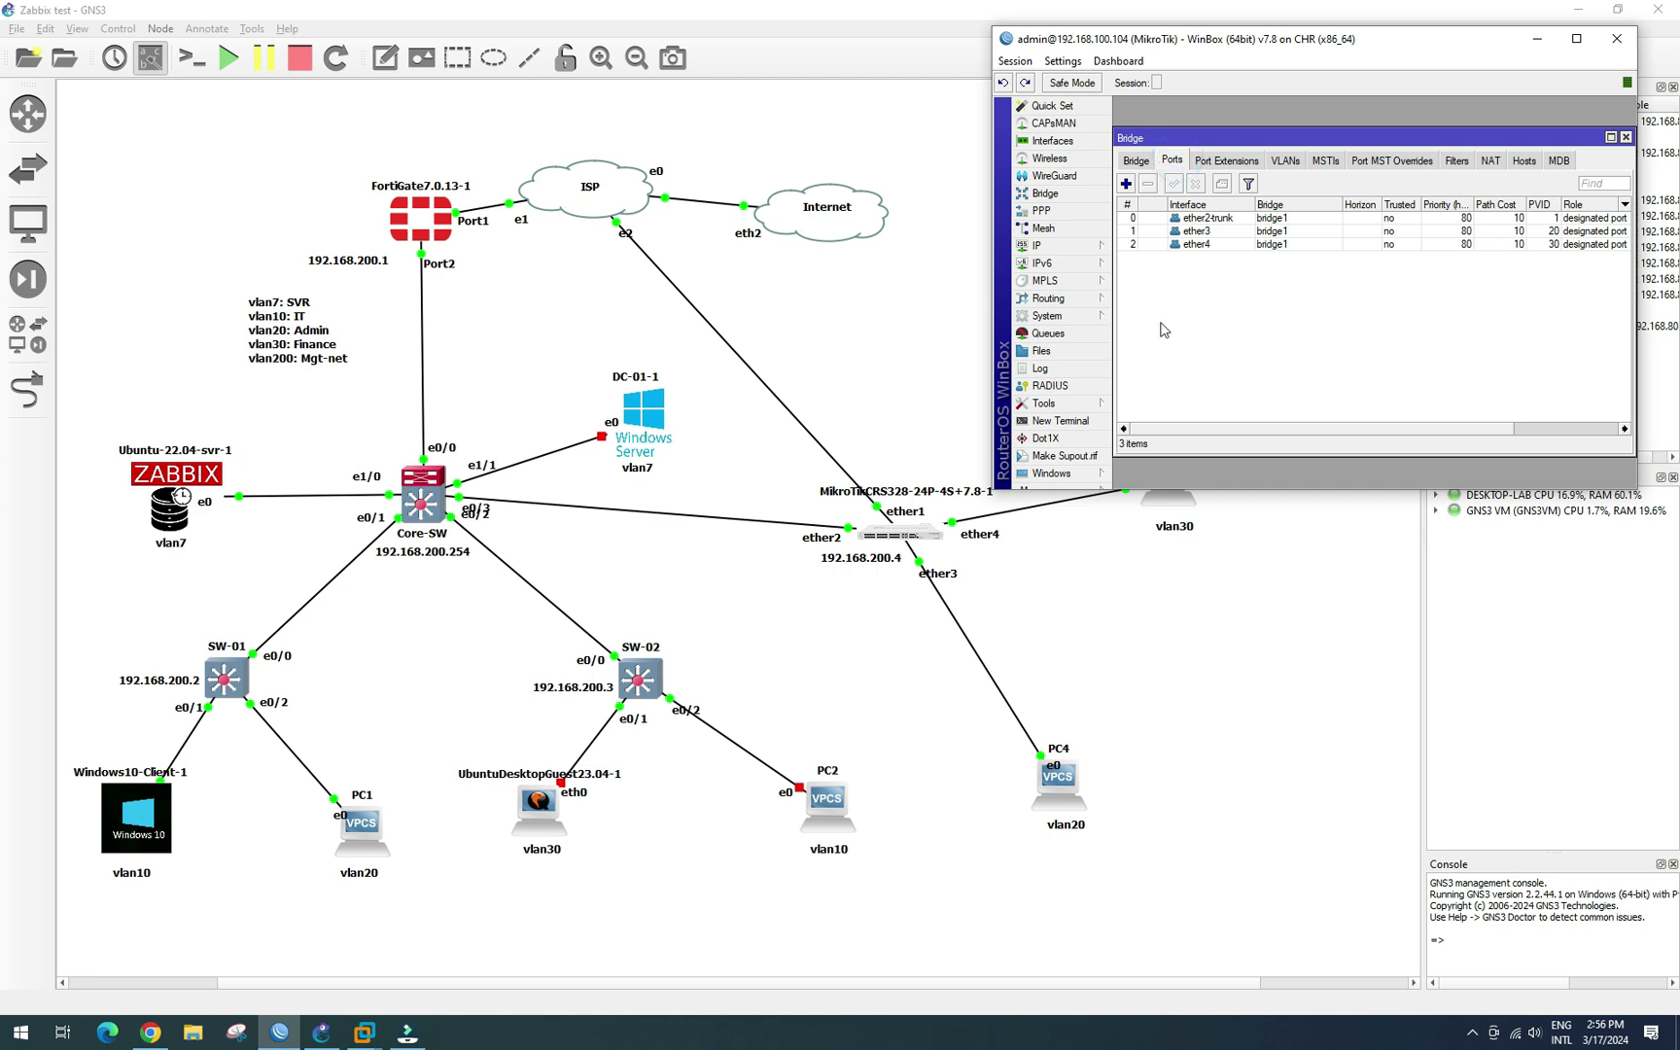
{"action": "left_click", "coordinate": [1127, 185]}
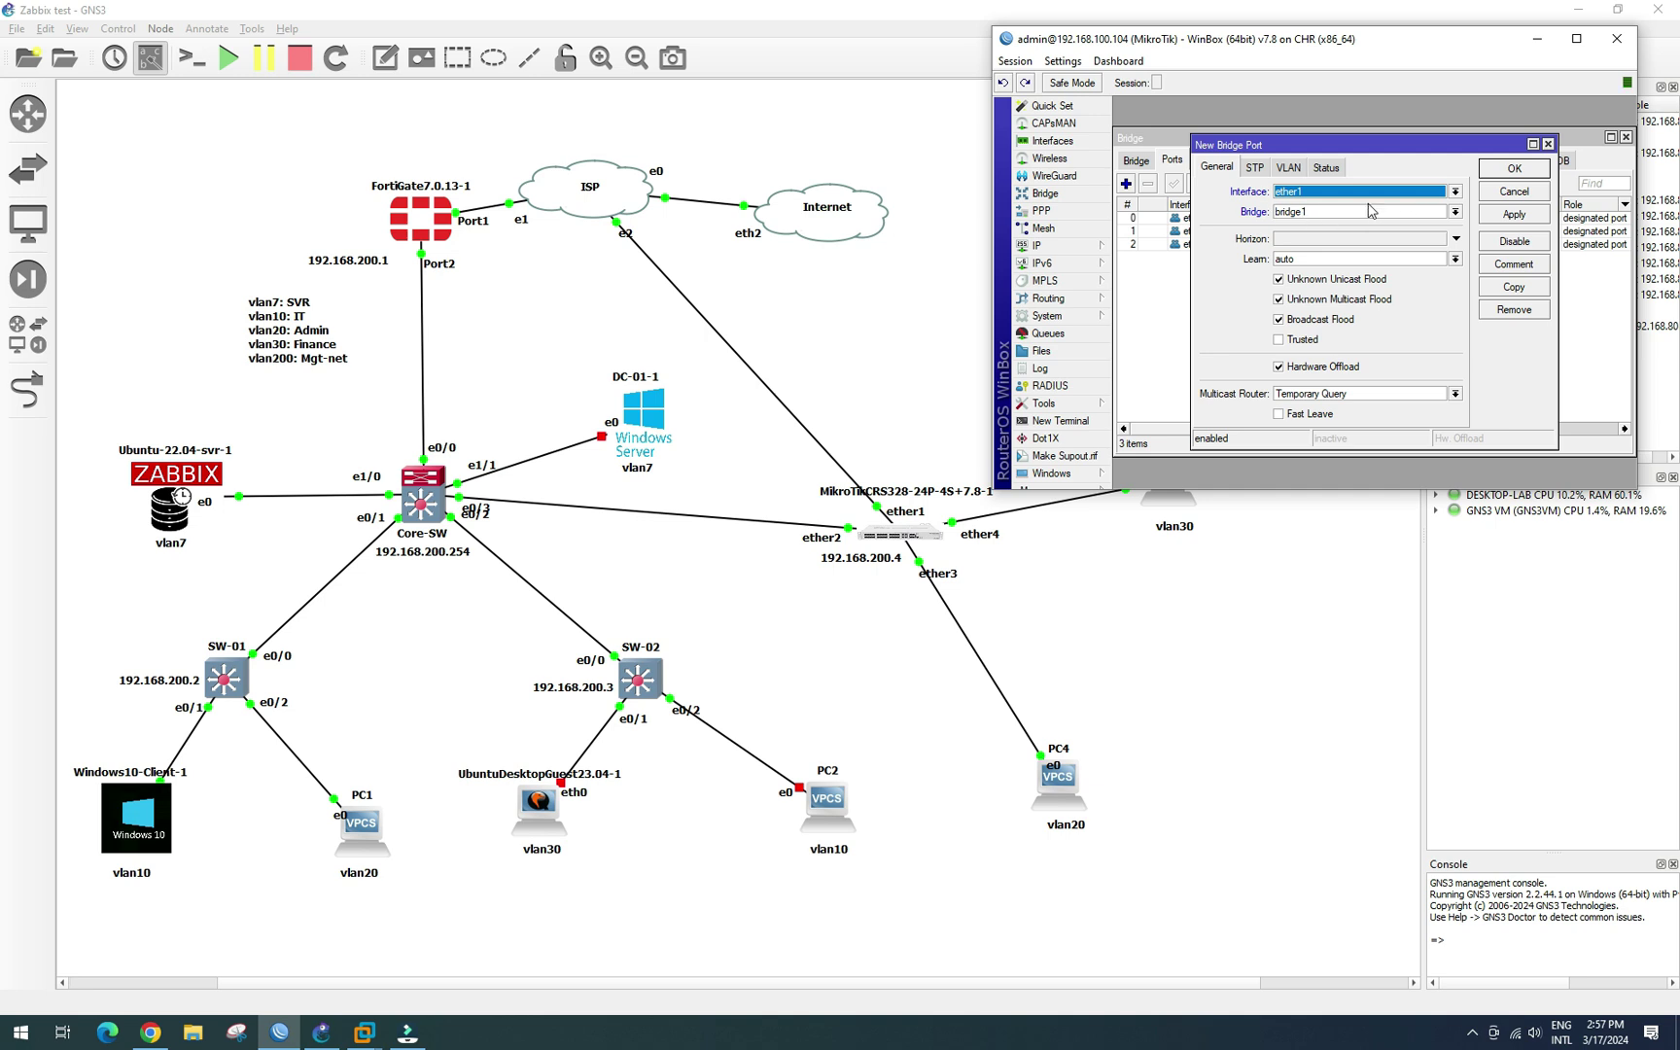
{"action": "left_click", "coordinate": [1454, 193]}
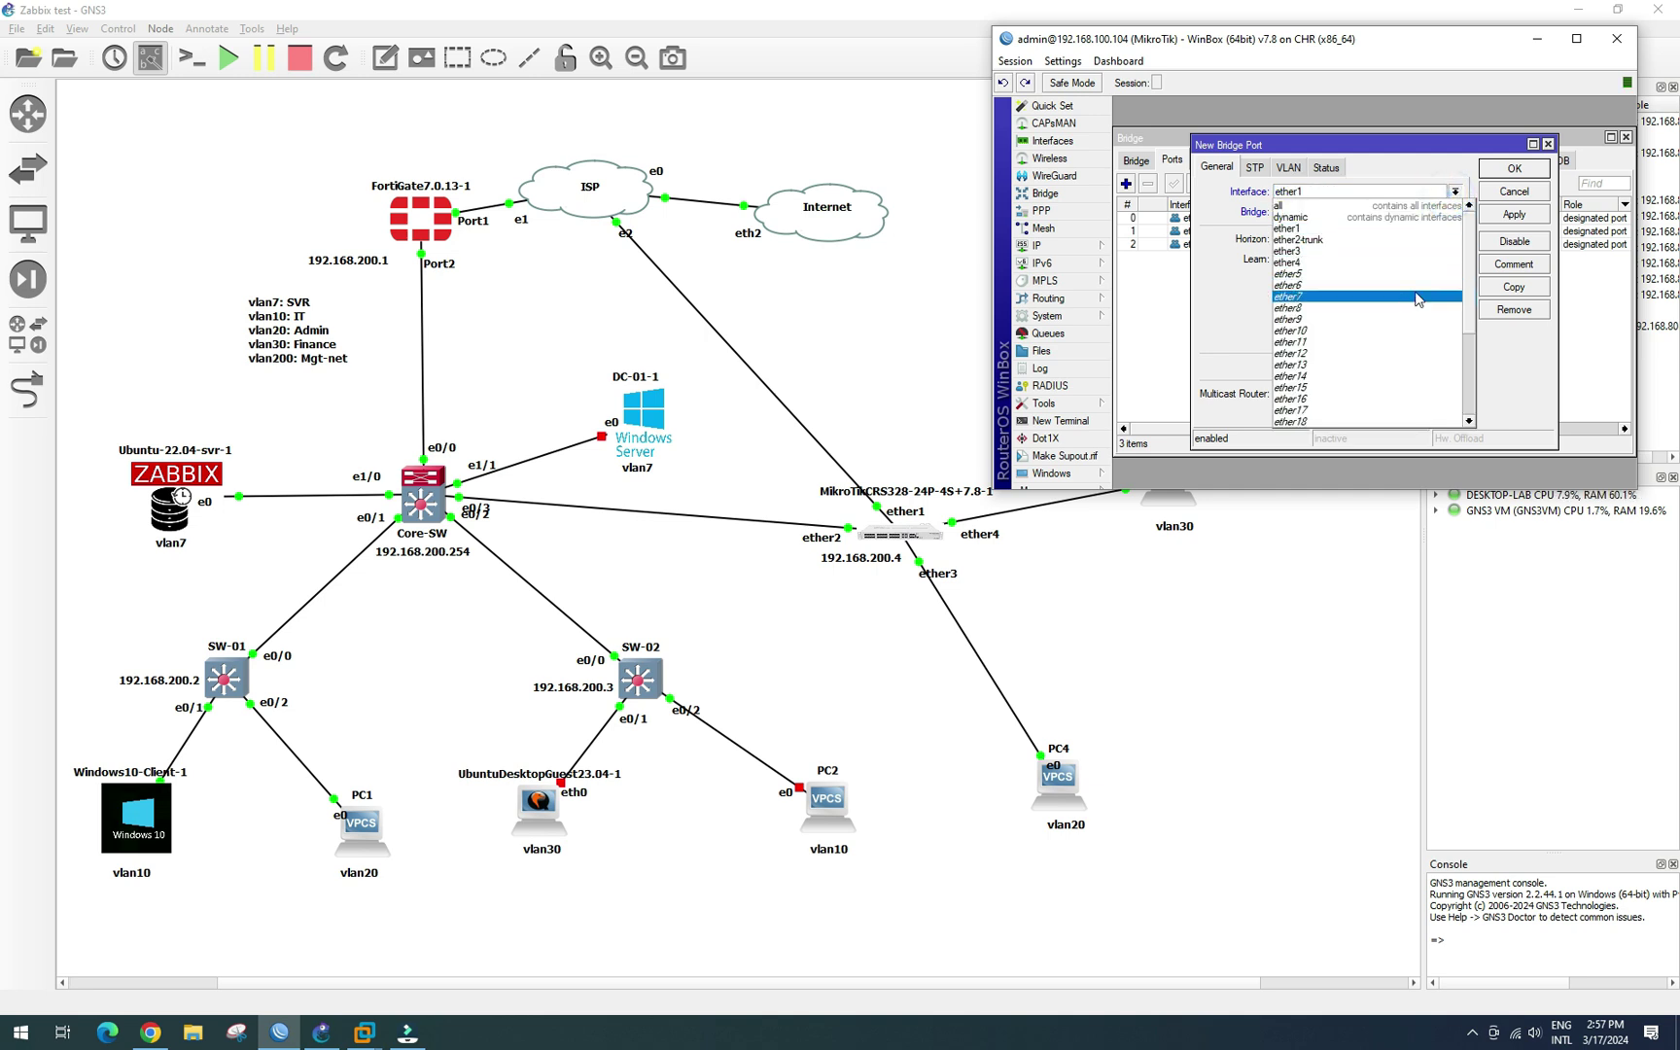
{"action": "scroll", "coordinate": [1463, 272], "scroll_direction": "down", "scroll_amount": 8}
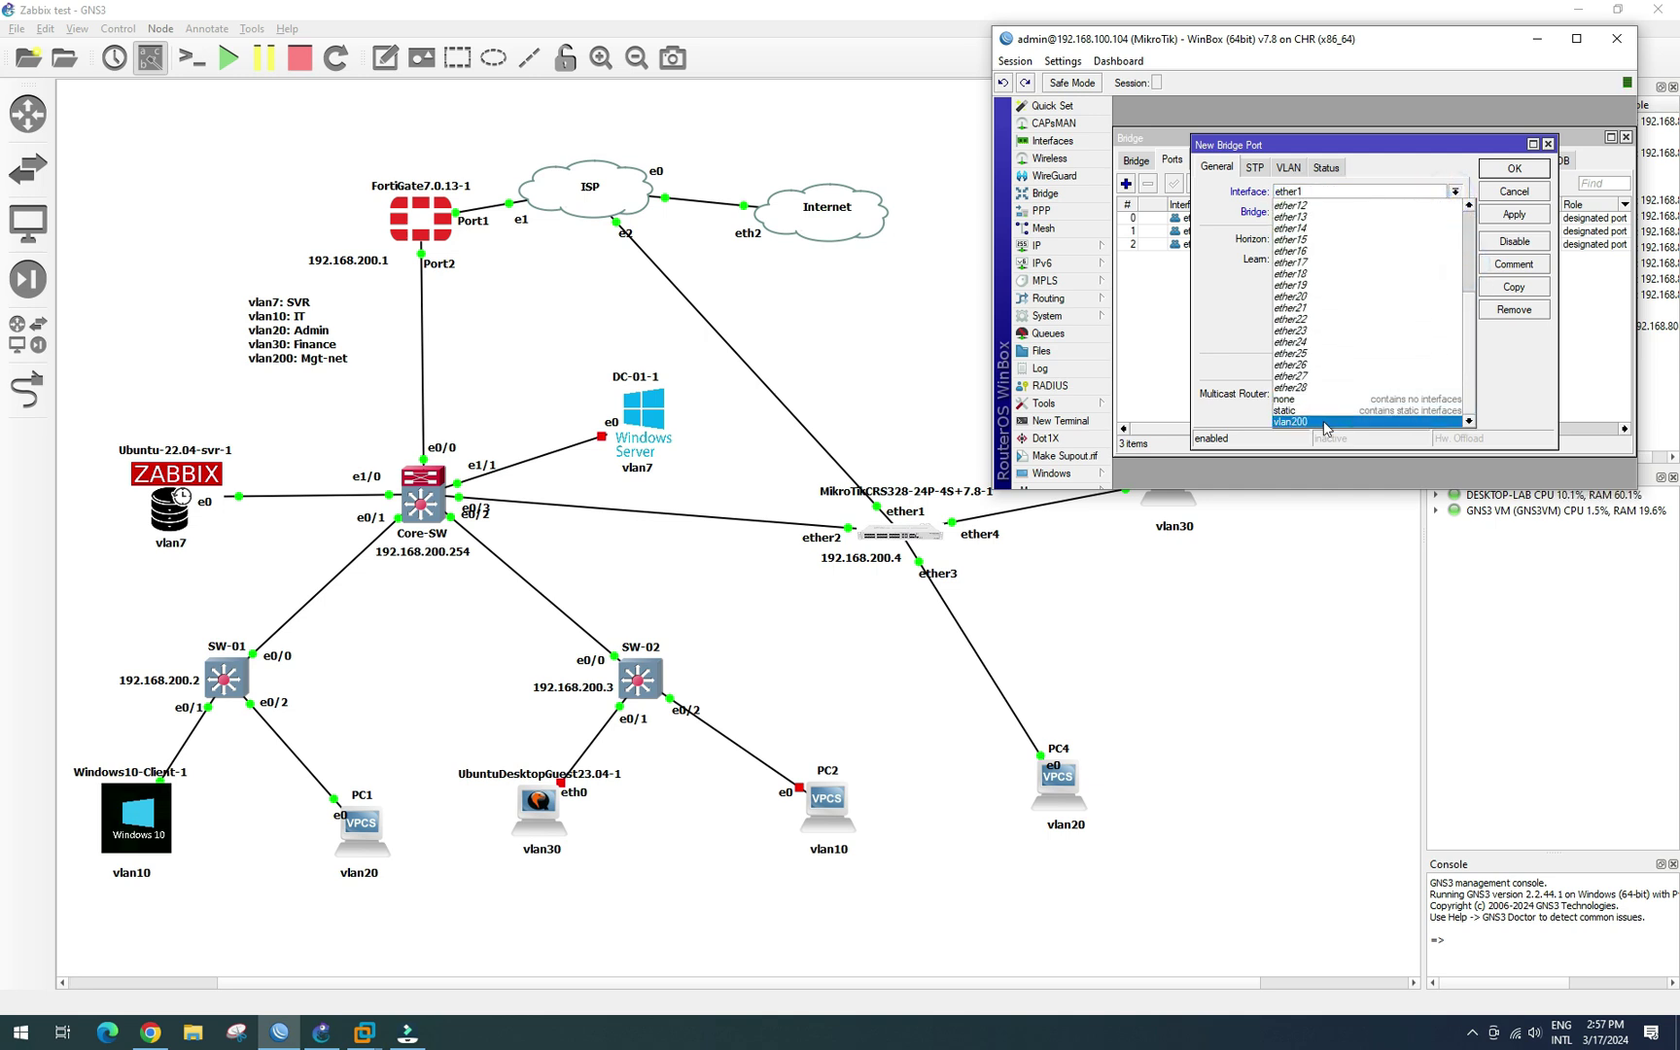
{"action": "left_click", "coordinate": [1347, 412]}
{"action": "left_click", "coordinate": [1524, 214]}
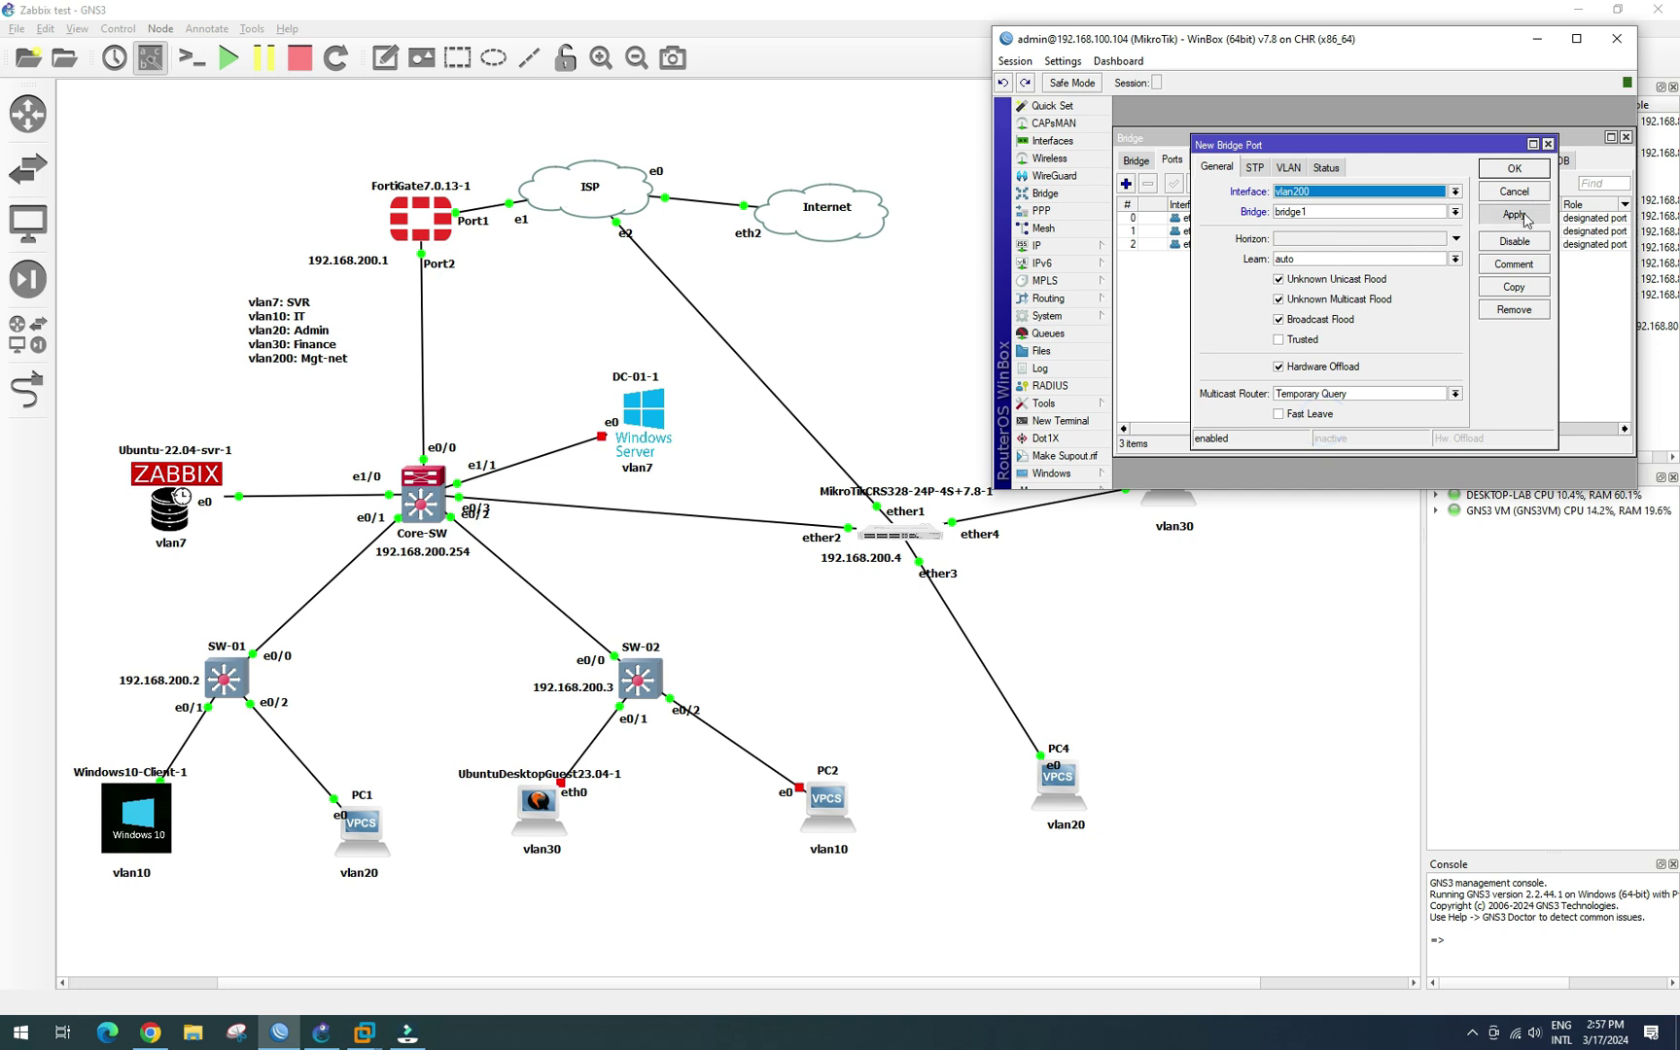
Step: Set the PVID of the vlan200 bridge port to 200 and save the port
{"action": "left_click", "coordinate": [1289, 170]}
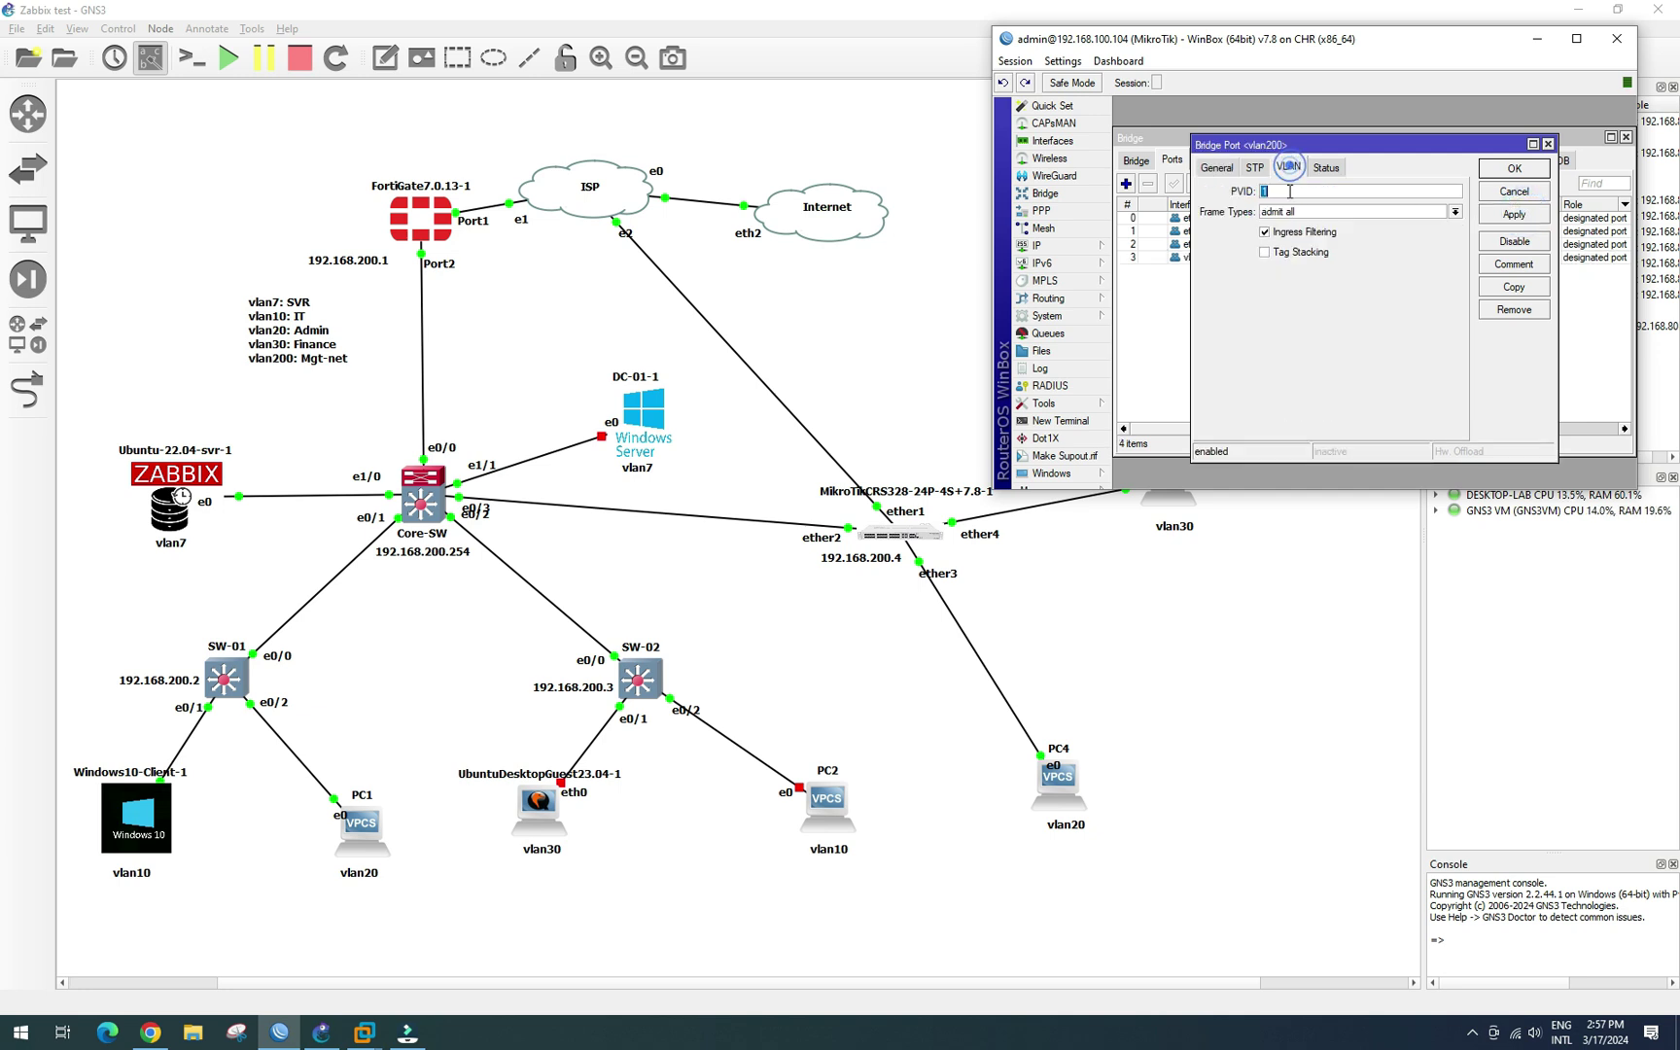
{"action": "type", "text": "200"}
{"action": "left_click", "coordinate": [1513, 168]}
Step: Review the bridge VLAN table and start a new bridge1 entry for VLAN ID 200 with ether2-trunk as a tagged port
{"action": "left_click", "coordinate": [1283, 161]}
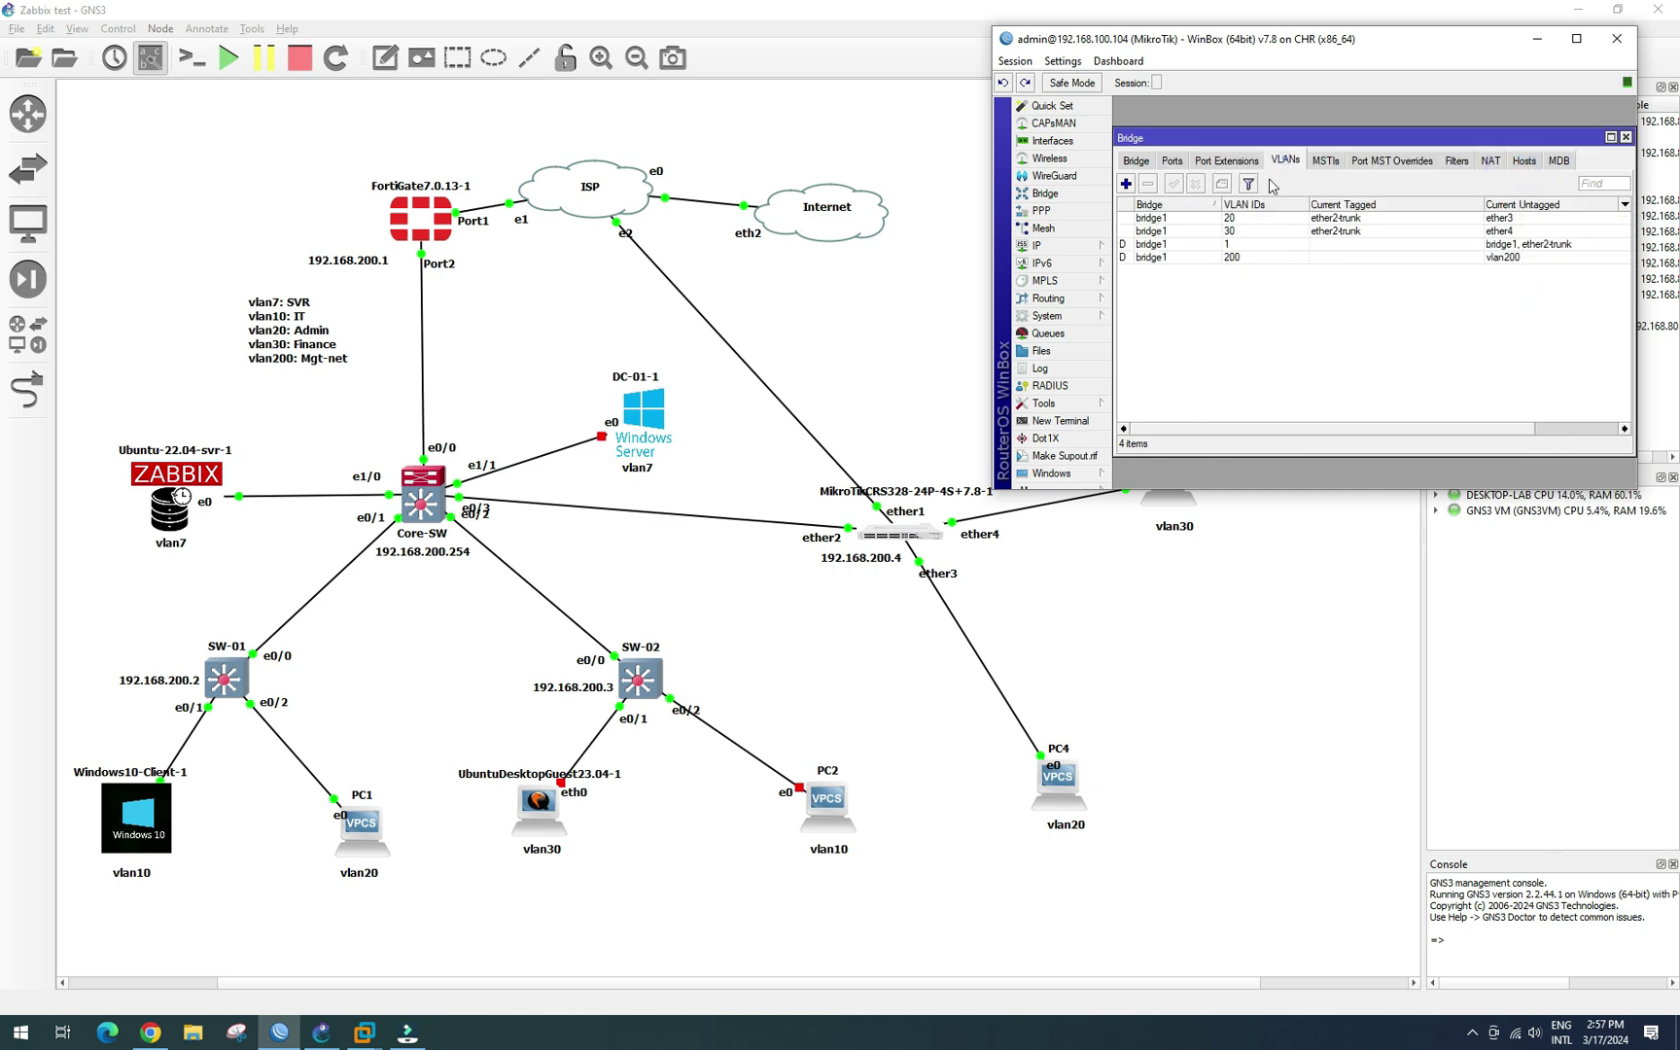
{"action": "left_click", "coordinate": [1289, 244]}
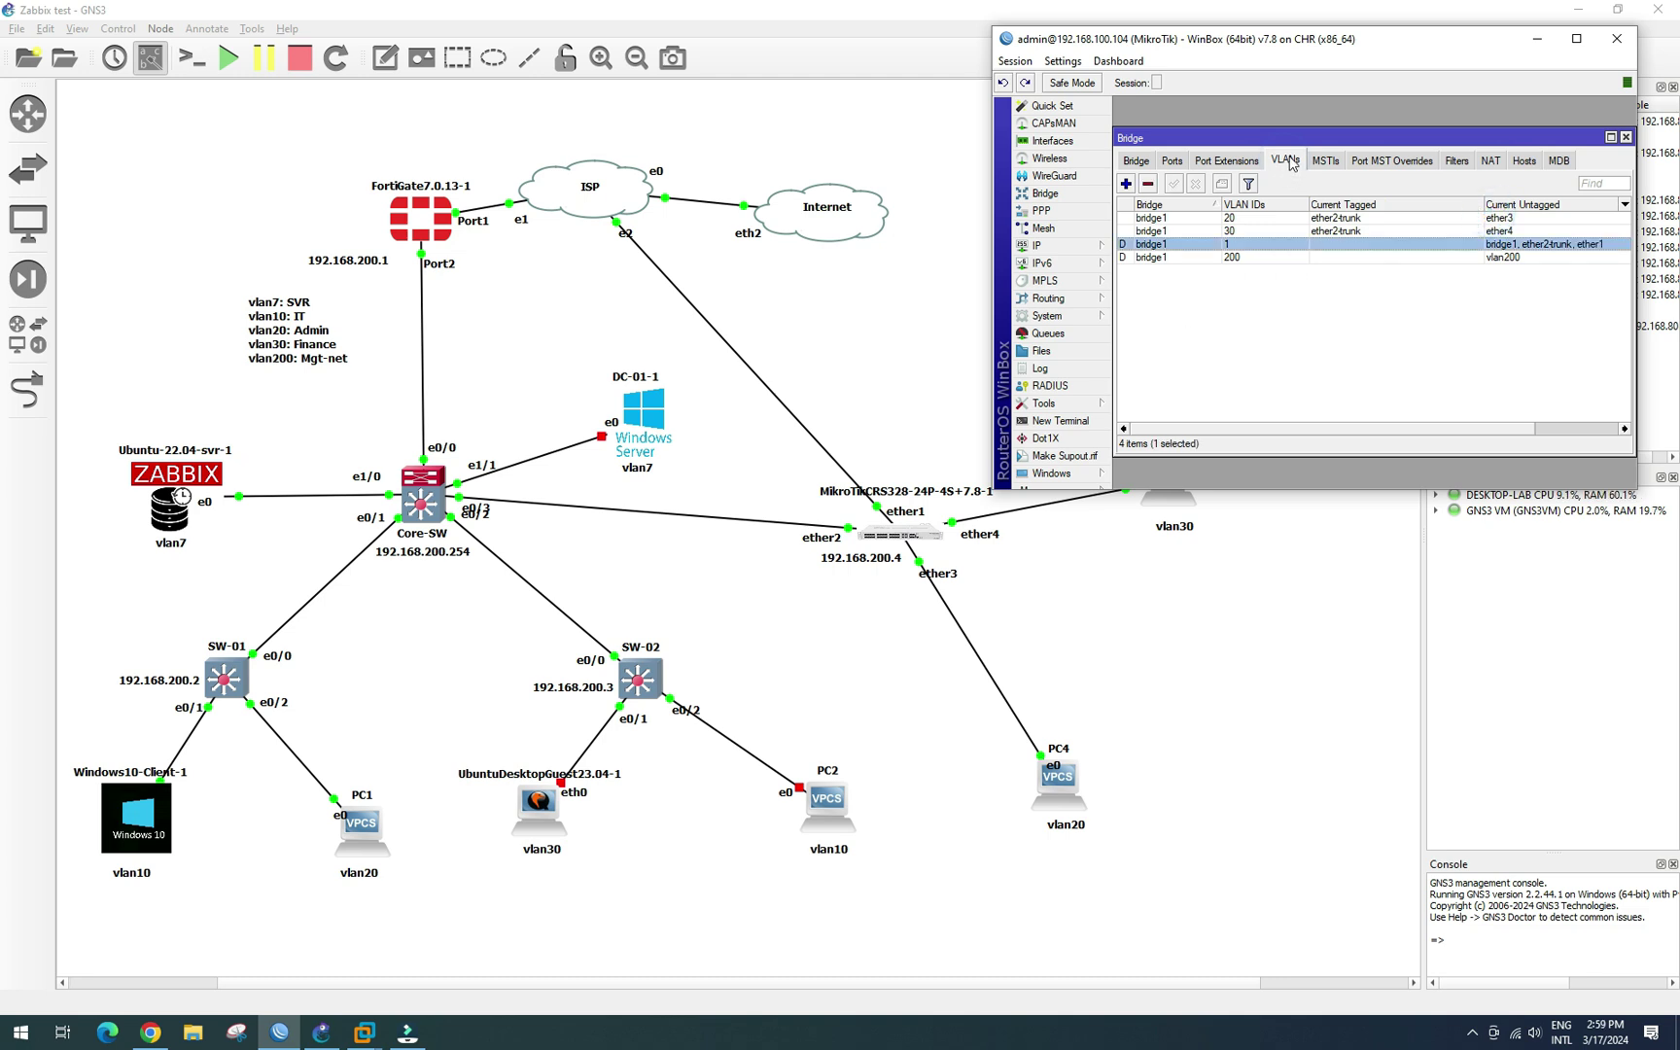
{"action": "left_click", "coordinate": [1195, 219]}
{"action": "left_click", "coordinate": [1196, 231]}
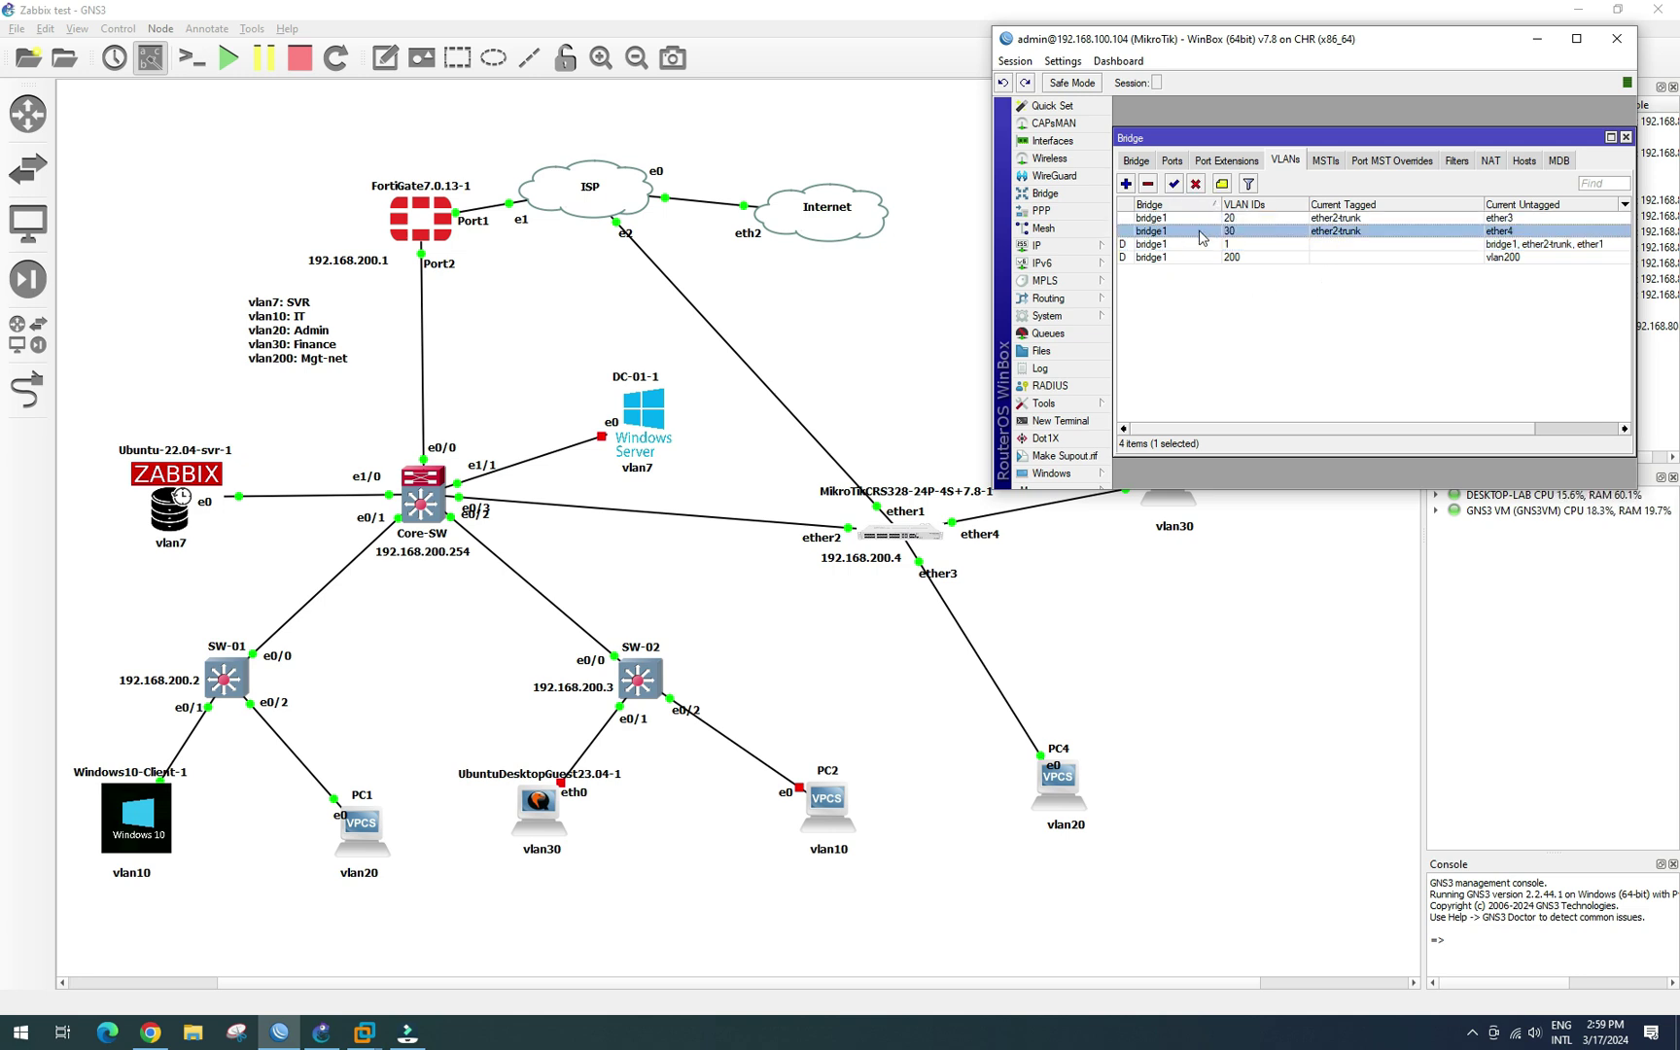
{"action": "left_click", "coordinate": [1182, 257]}
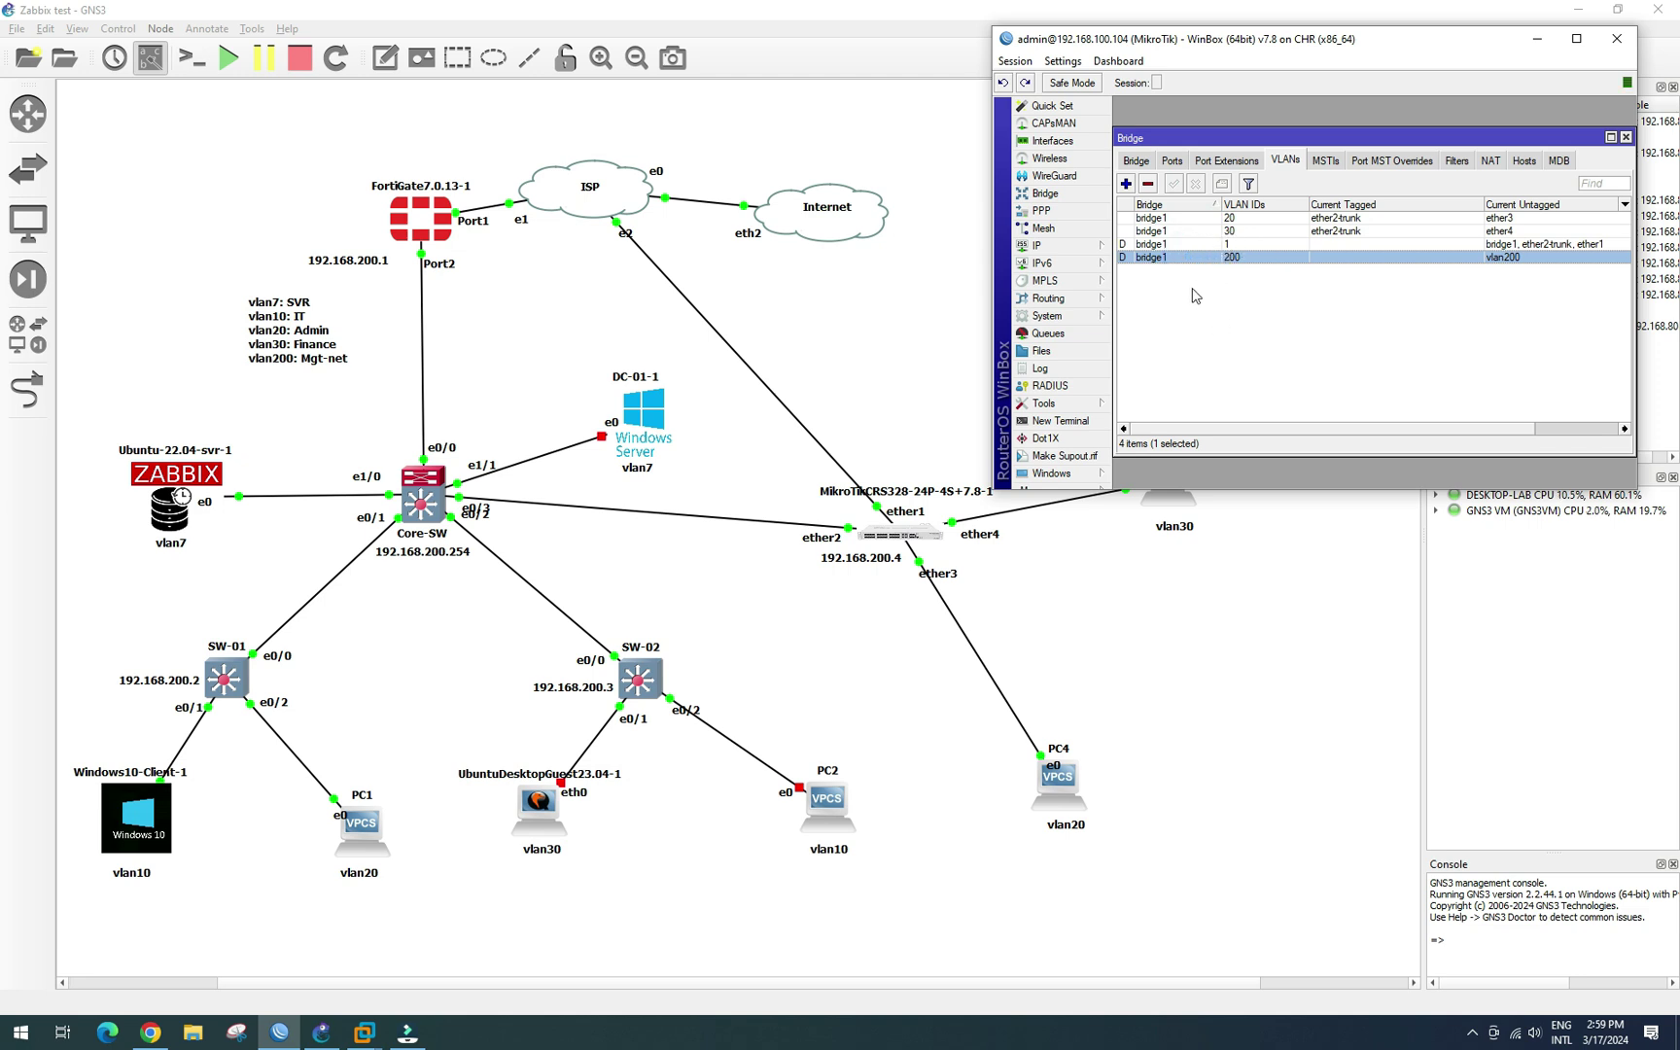
{"action": "left_click", "coordinate": [1126, 184]}
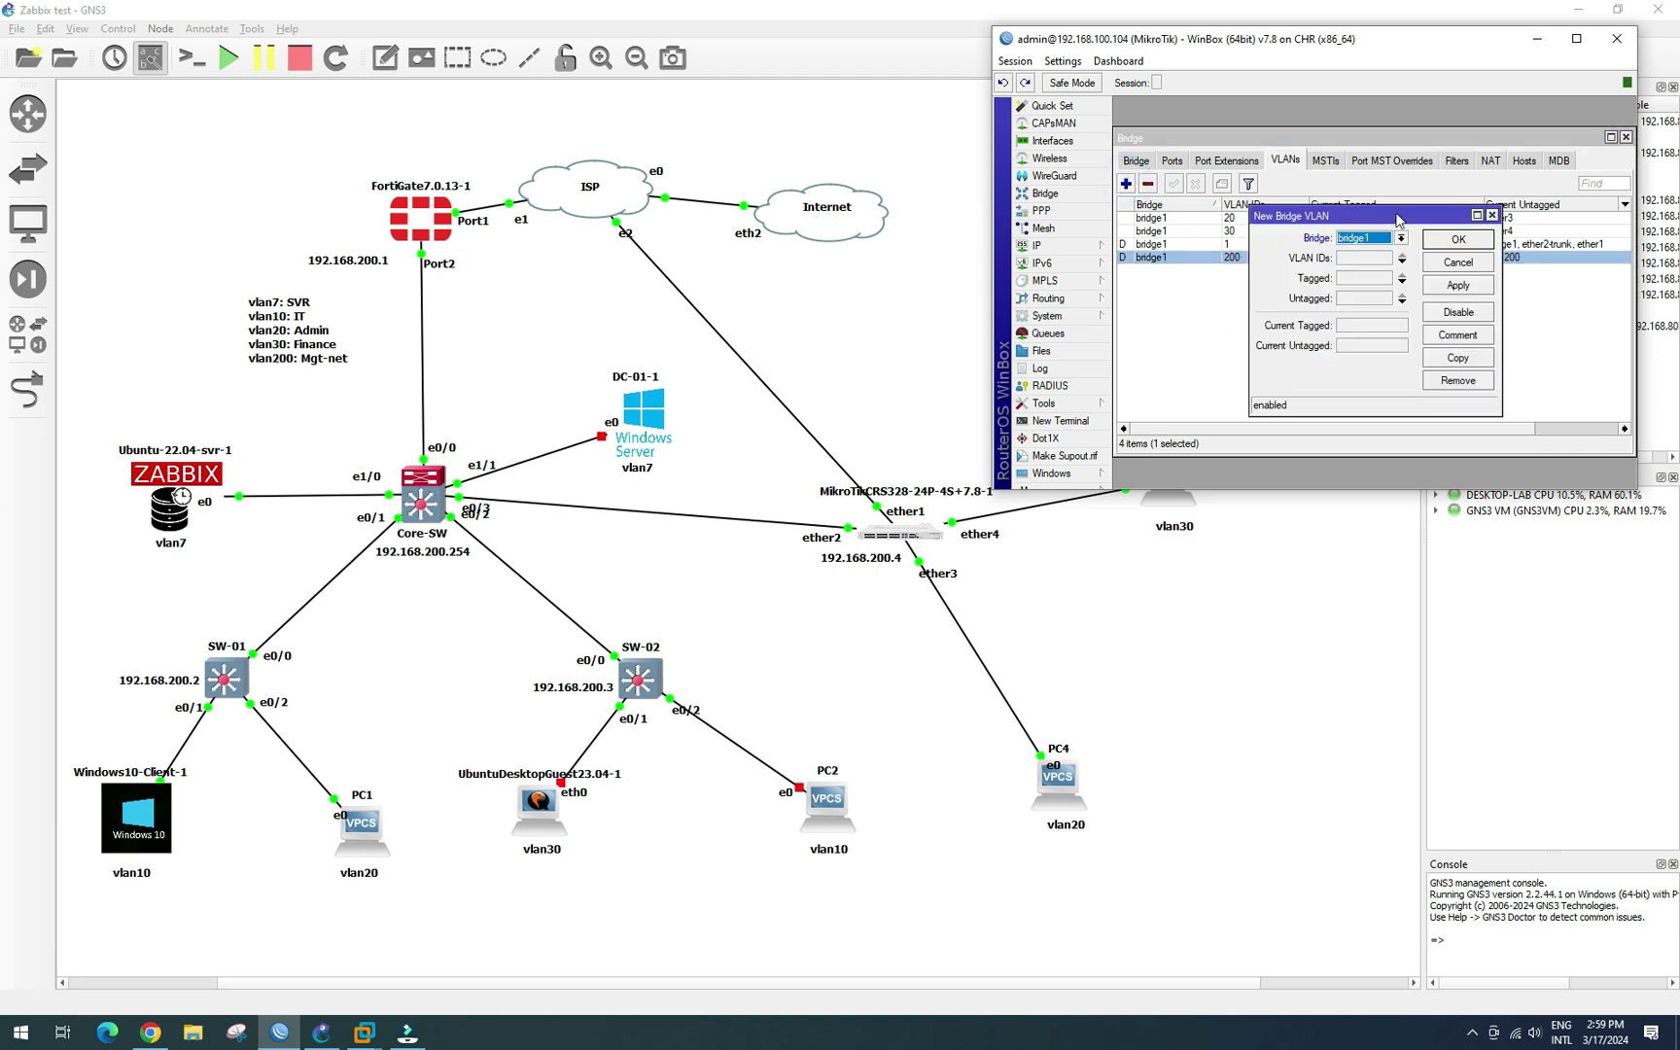
{"action": "left_click", "coordinate": [1377, 249]}
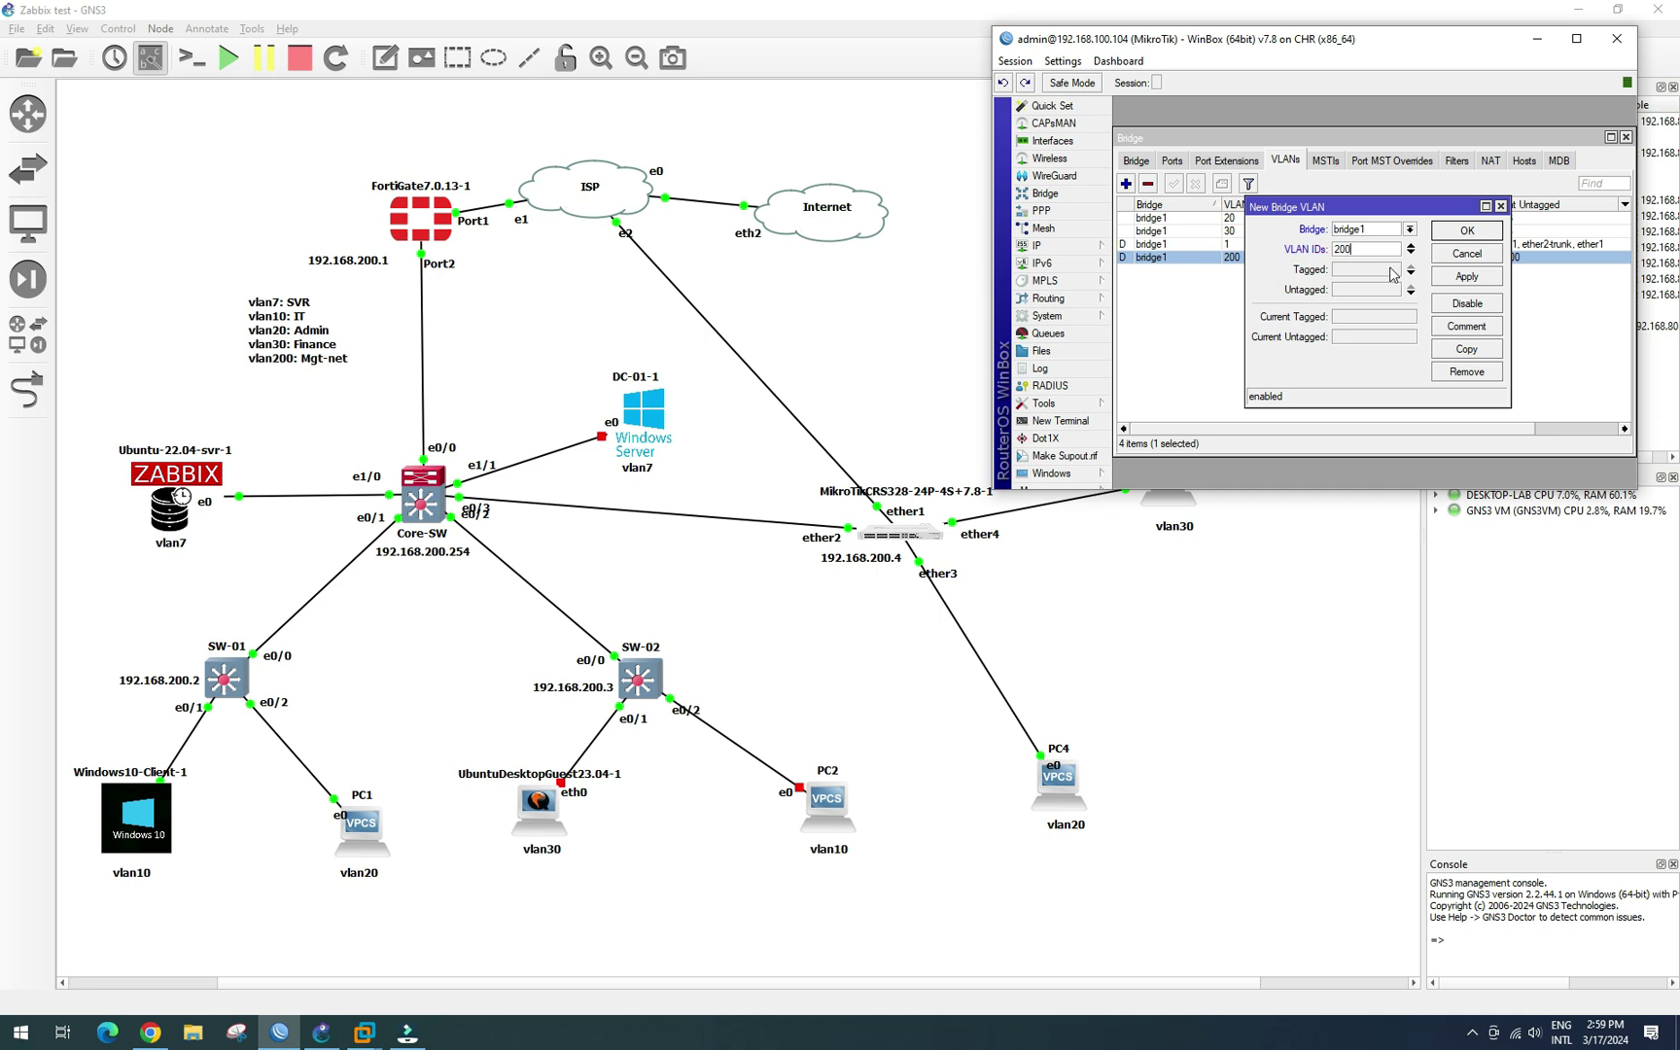
{"action": "left_click", "coordinate": [1393, 274]}
{"action": "left_click", "coordinate": [1414, 269]}
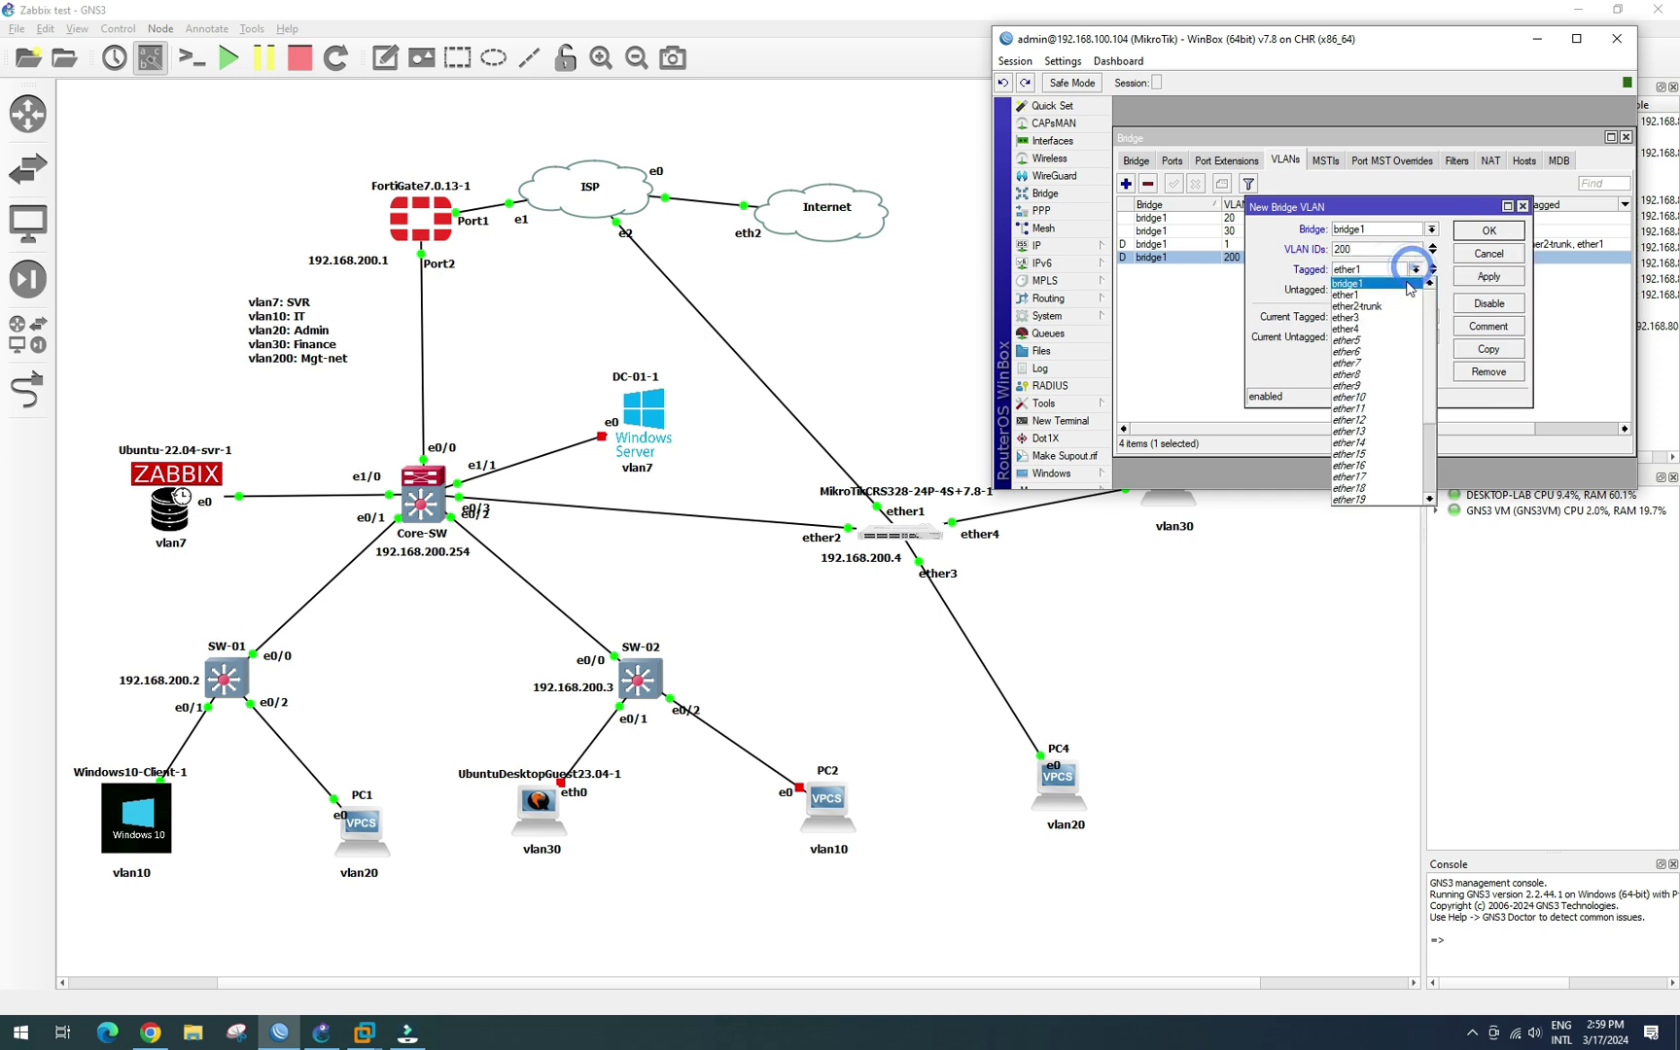
{"action": "left_click", "coordinate": [1357, 306]}
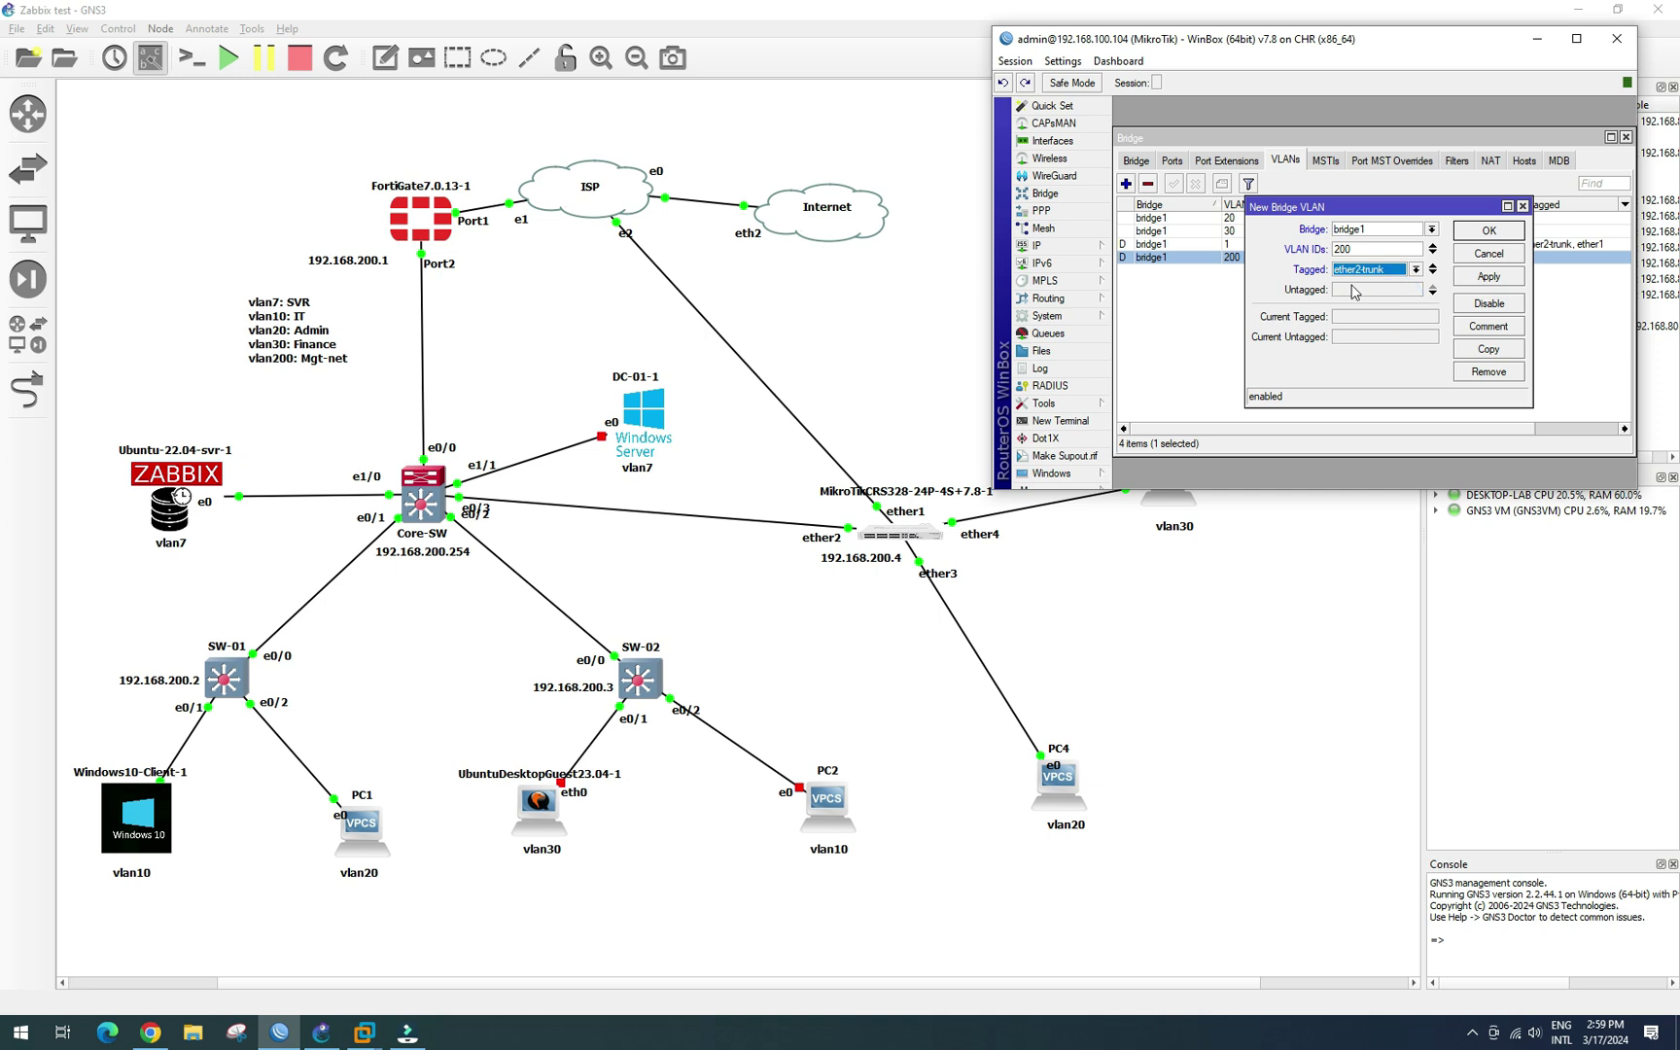
Step: Include bridge1 as a second tagged member of the VLAN 200 entry, save it and select its row in the table
{"action": "left_click", "coordinate": [1432, 275]}
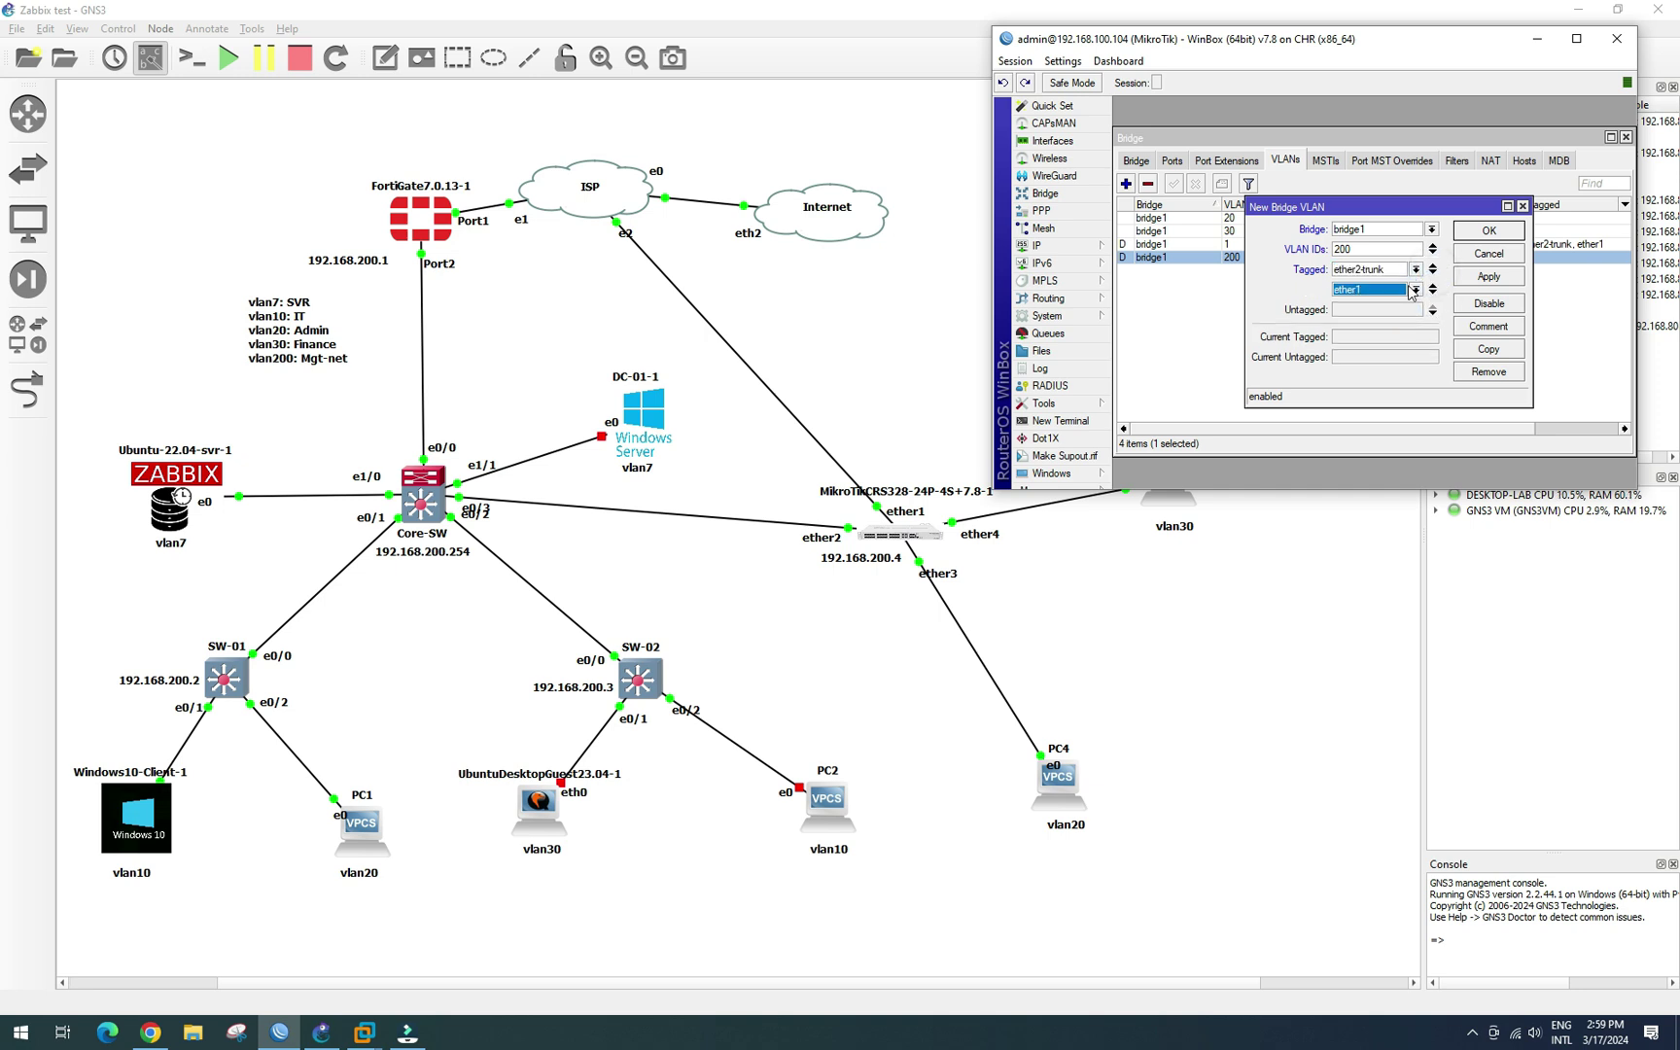
{"action": "left_click", "coordinate": [1415, 288]}
{"action": "left_click", "coordinate": [1404, 305]}
{"action": "left_click", "coordinate": [1488, 278]}
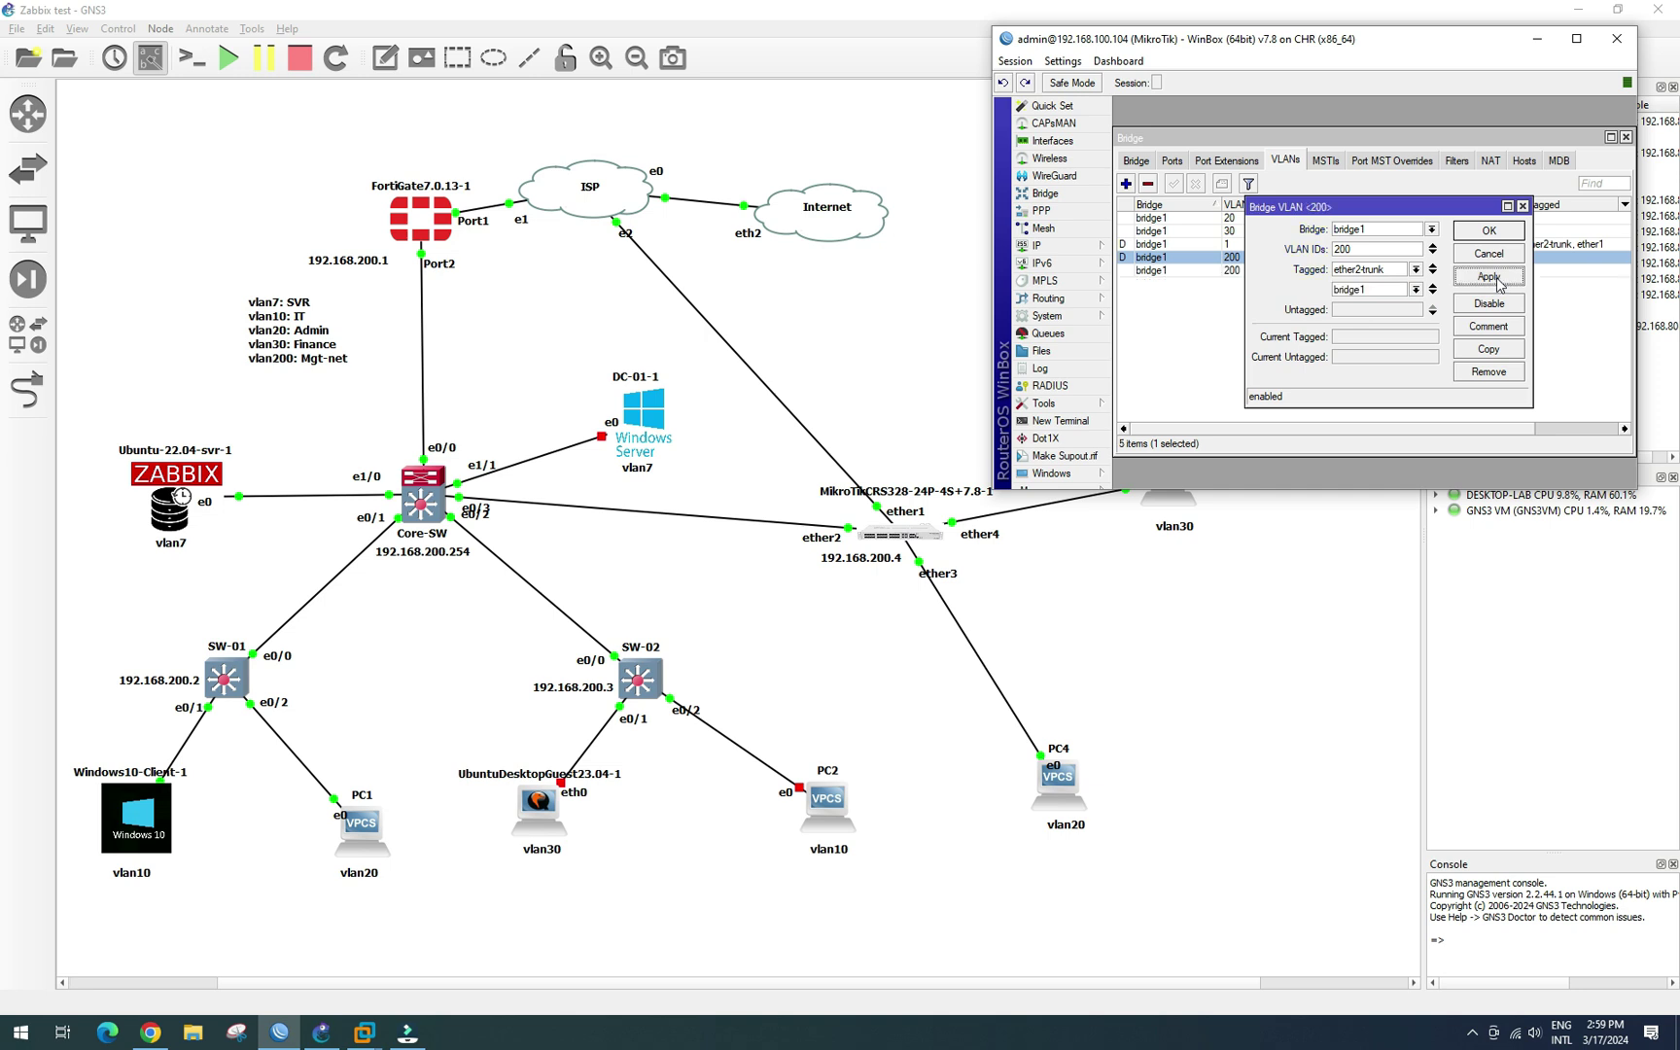
{"action": "left_click", "coordinate": [1497, 229]}
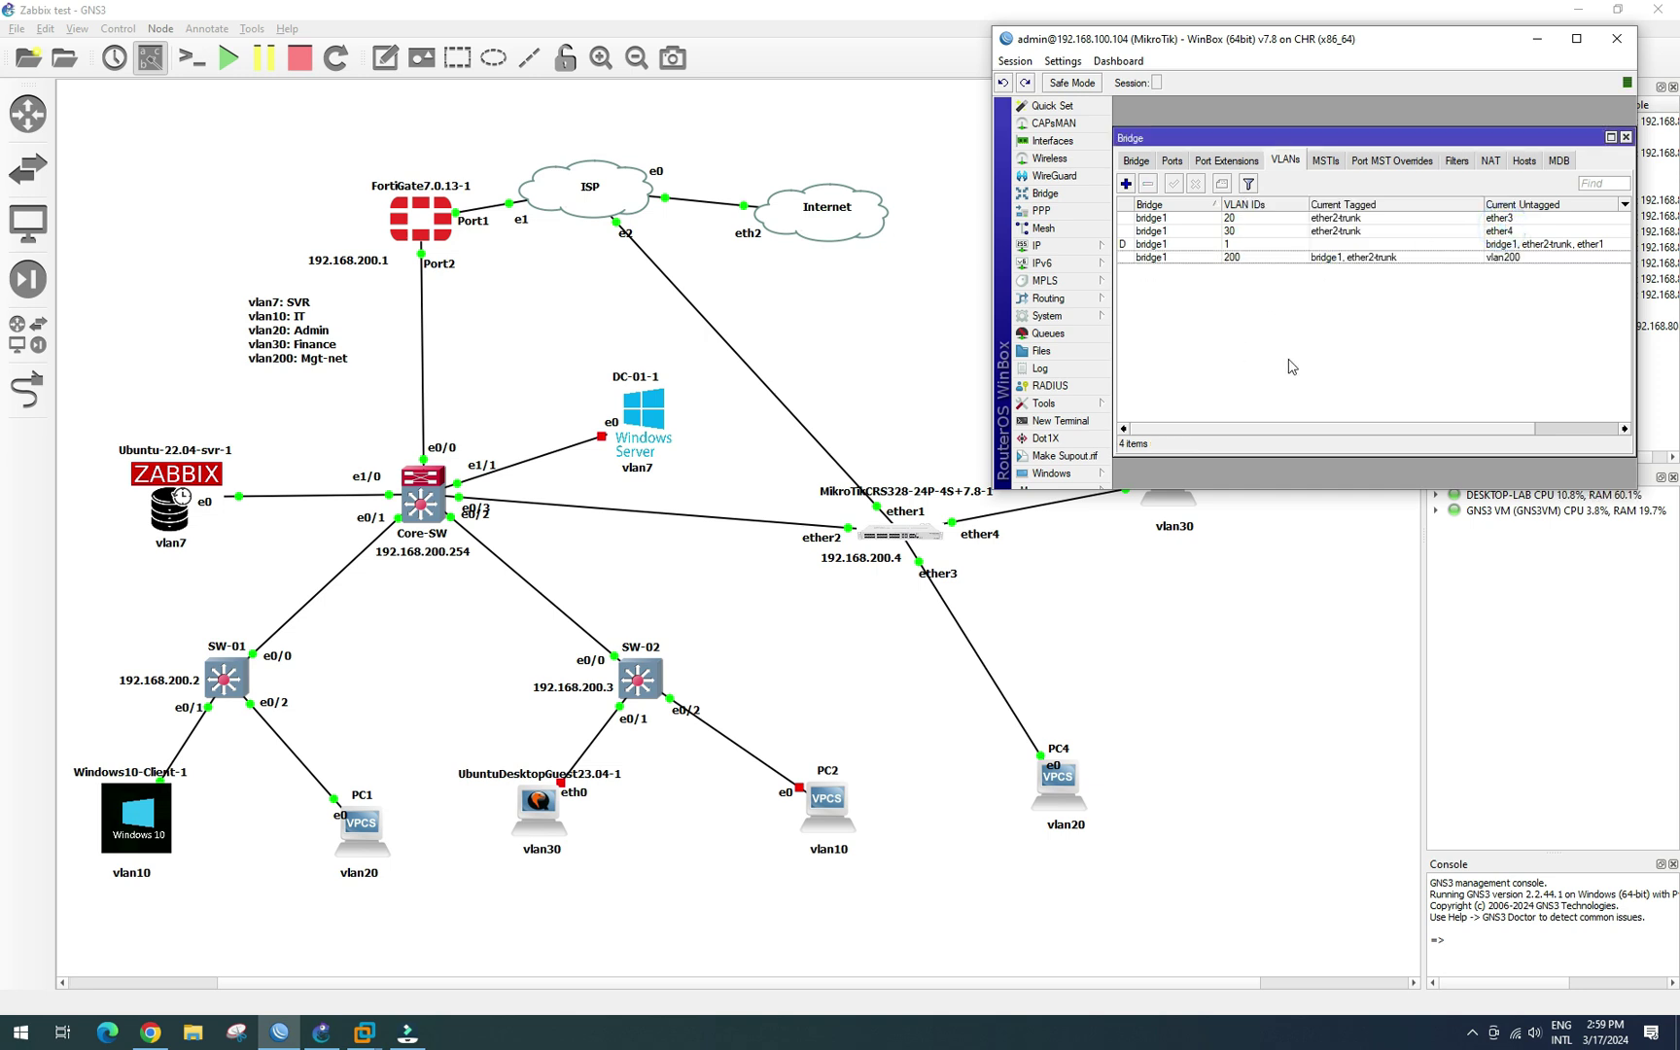
{"action": "left_click", "coordinate": [1313, 258]}
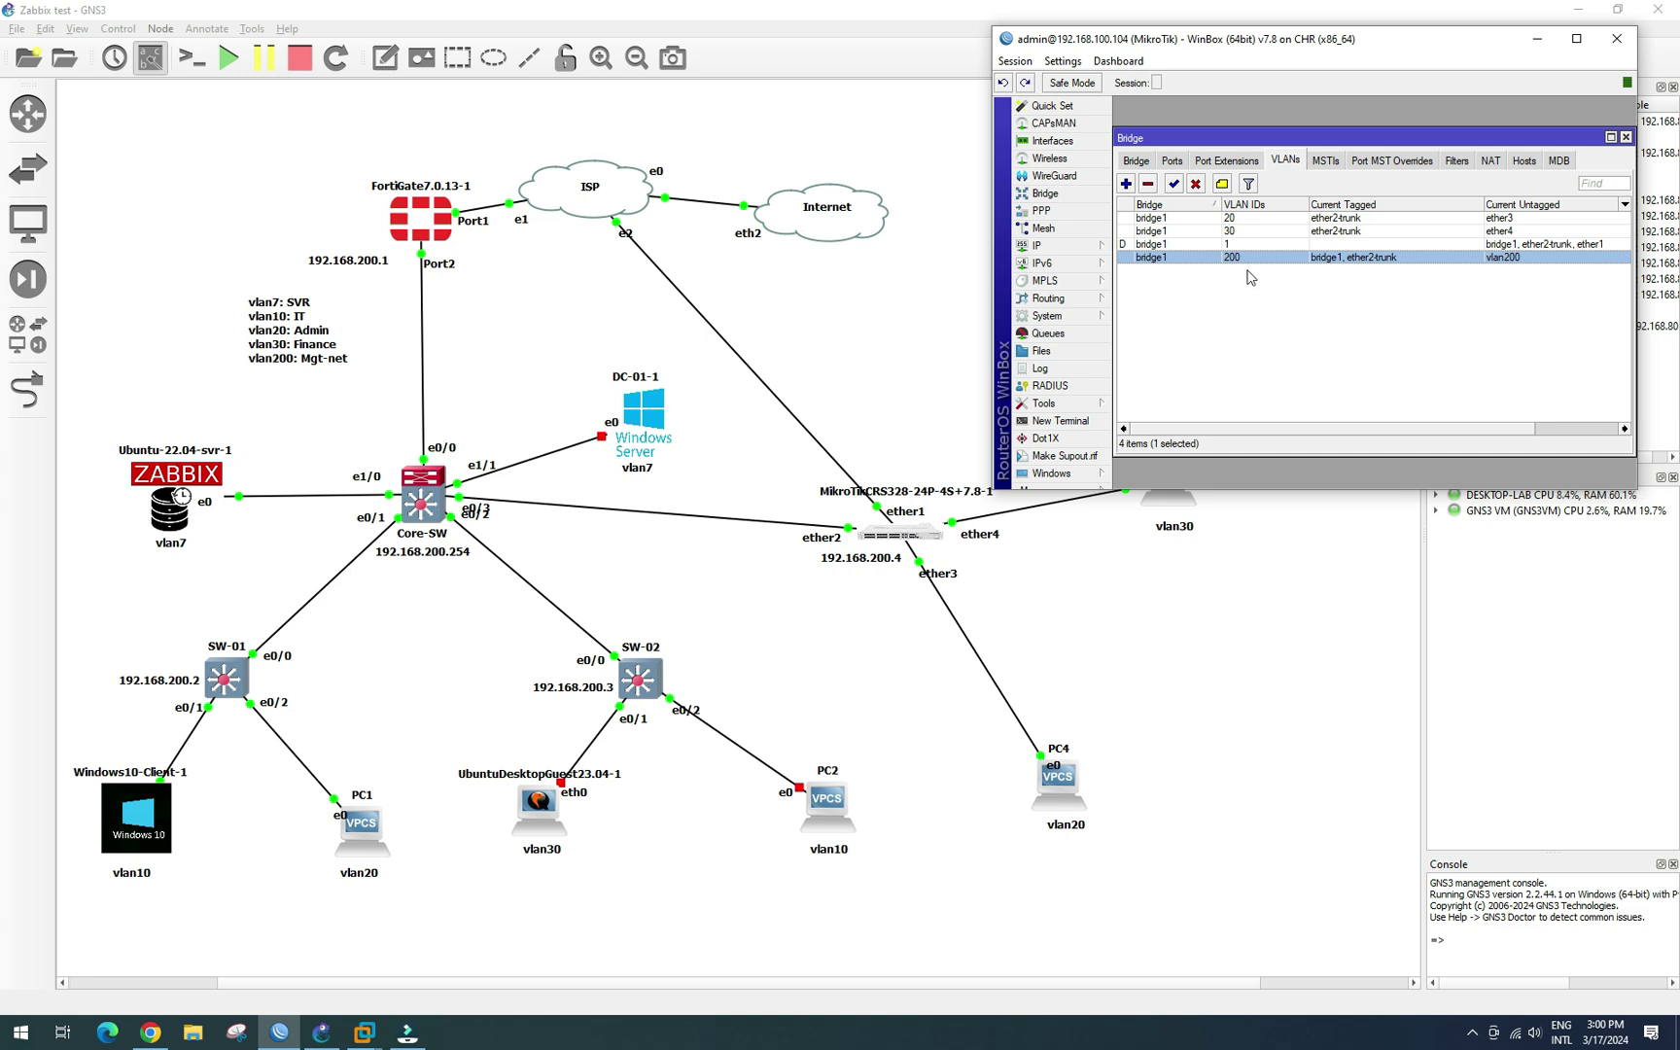
Step: Ping 192.168.200.254 from a new MikroTik terminal to test the connection to Core-SW, and stop the ping
{"action": "left_click", "coordinate": [1060, 420]}
{"action": "type", "text": "ping 192.168.200.254"}
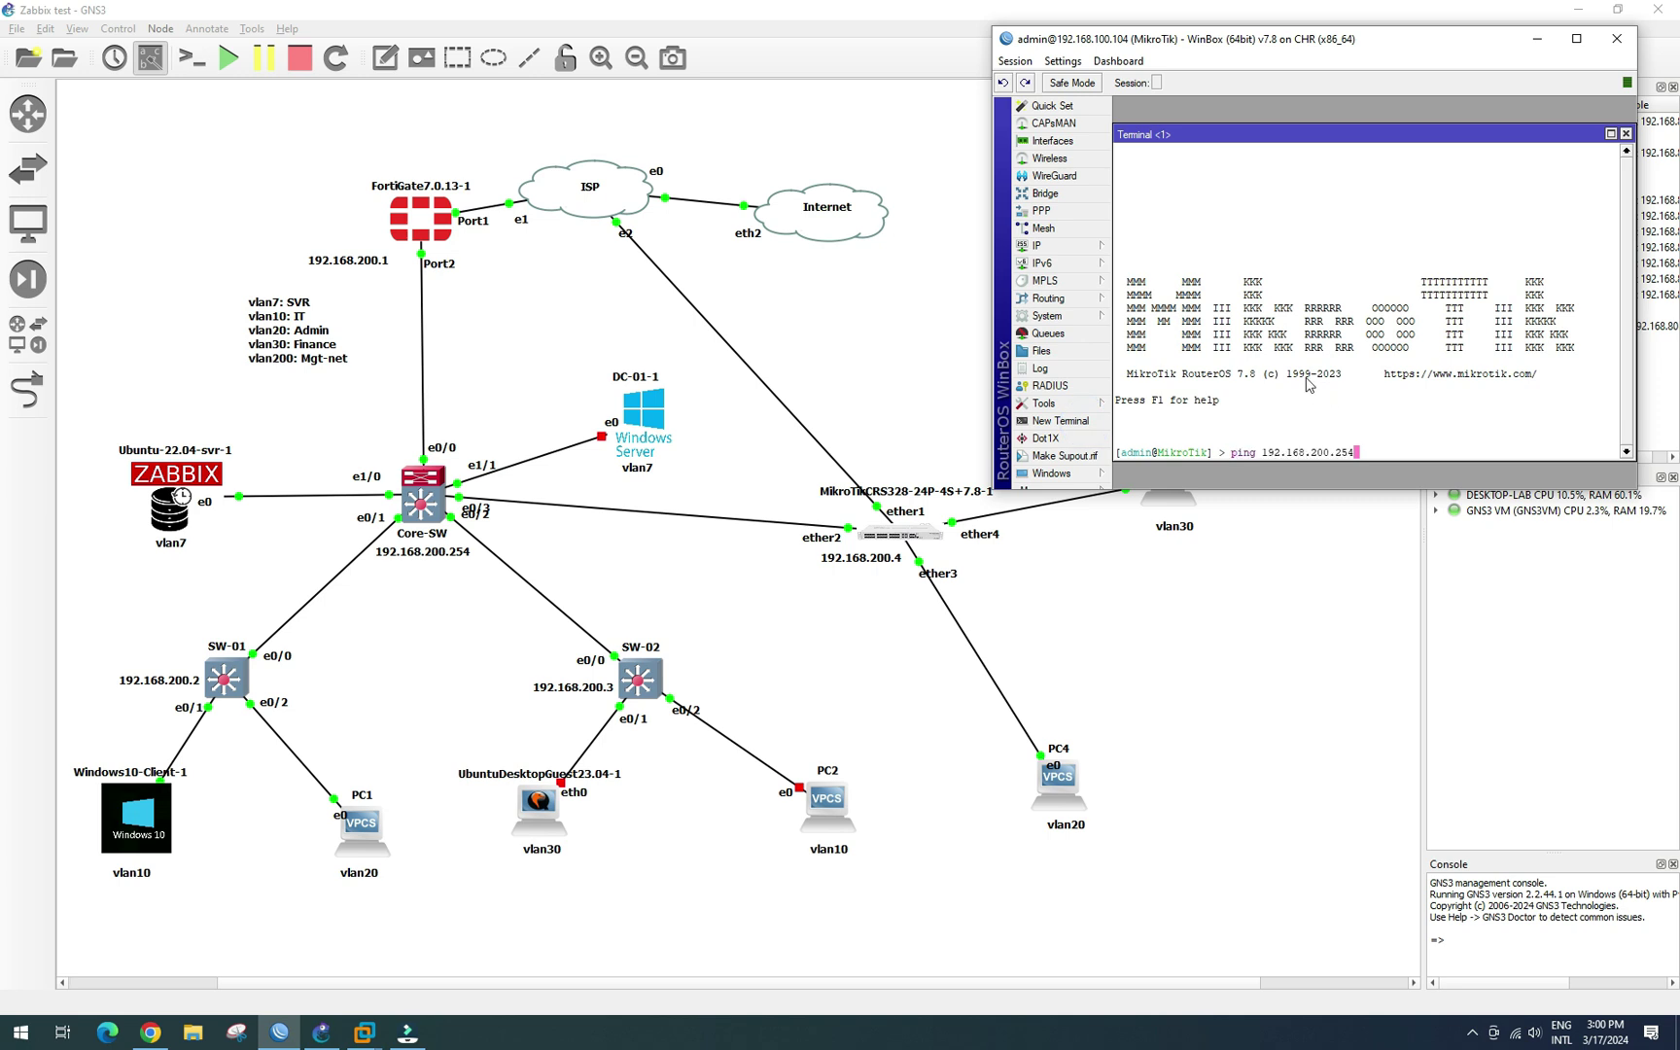
{"action": "key", "text": "Return"}
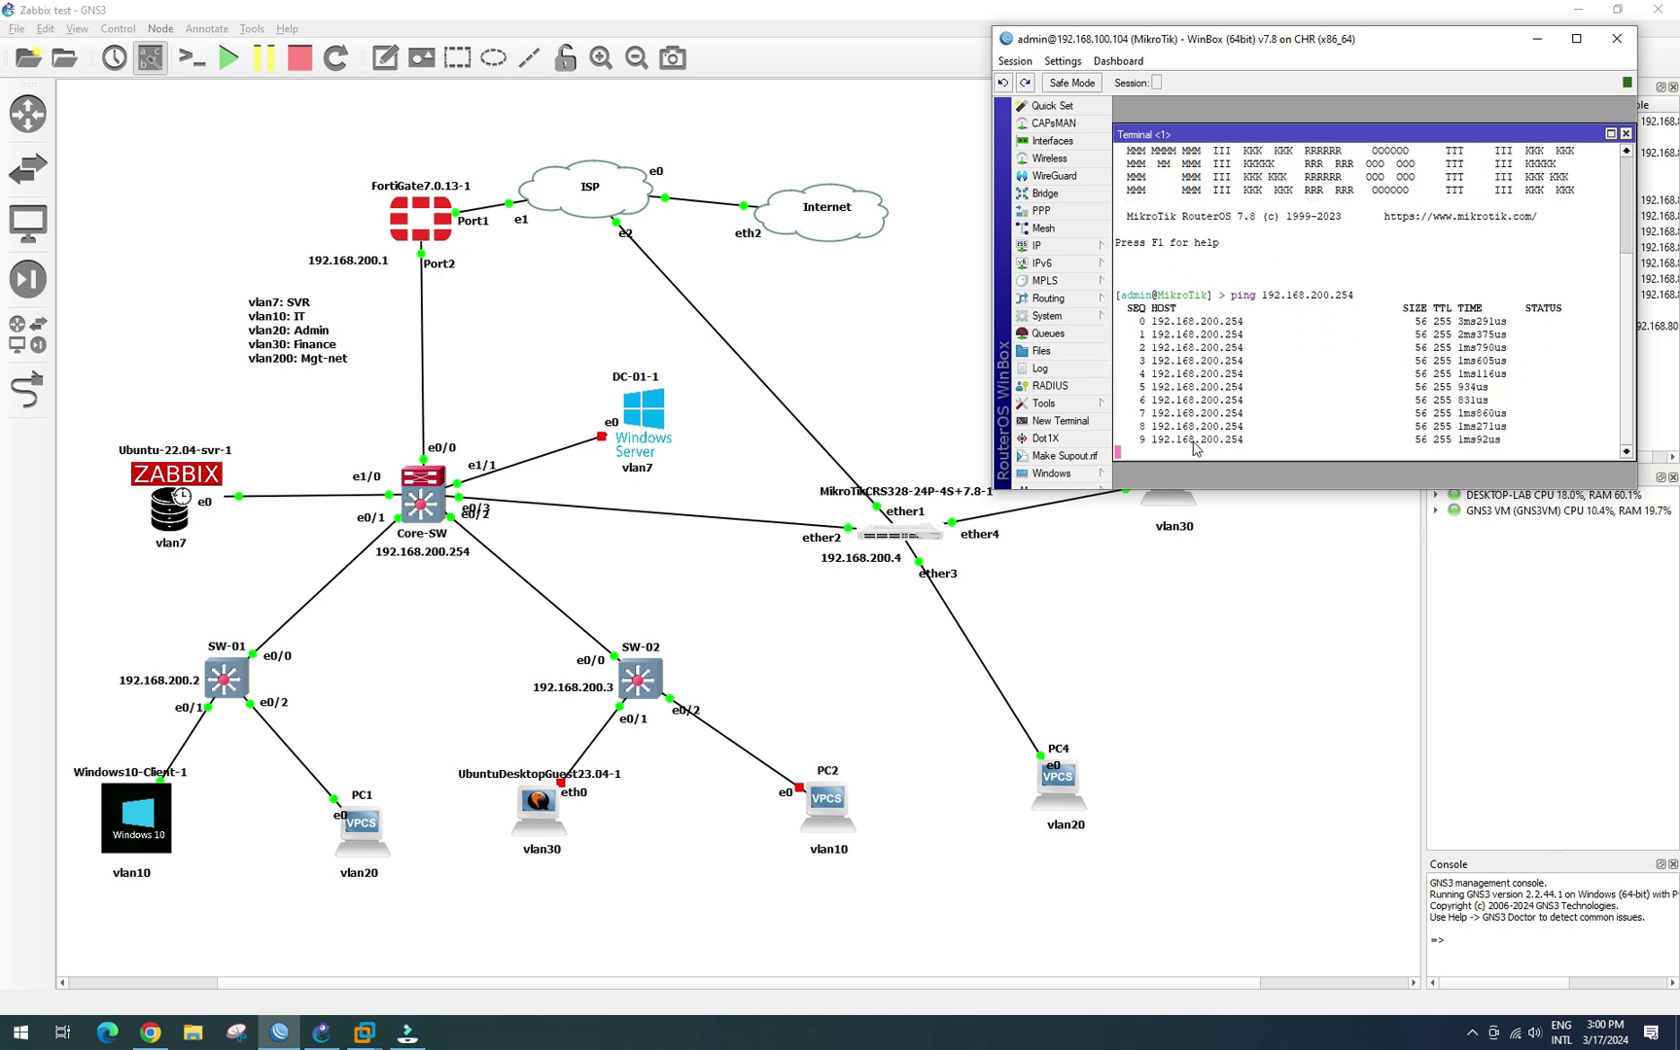
{"action": "key", "text": "ctrl+c"}
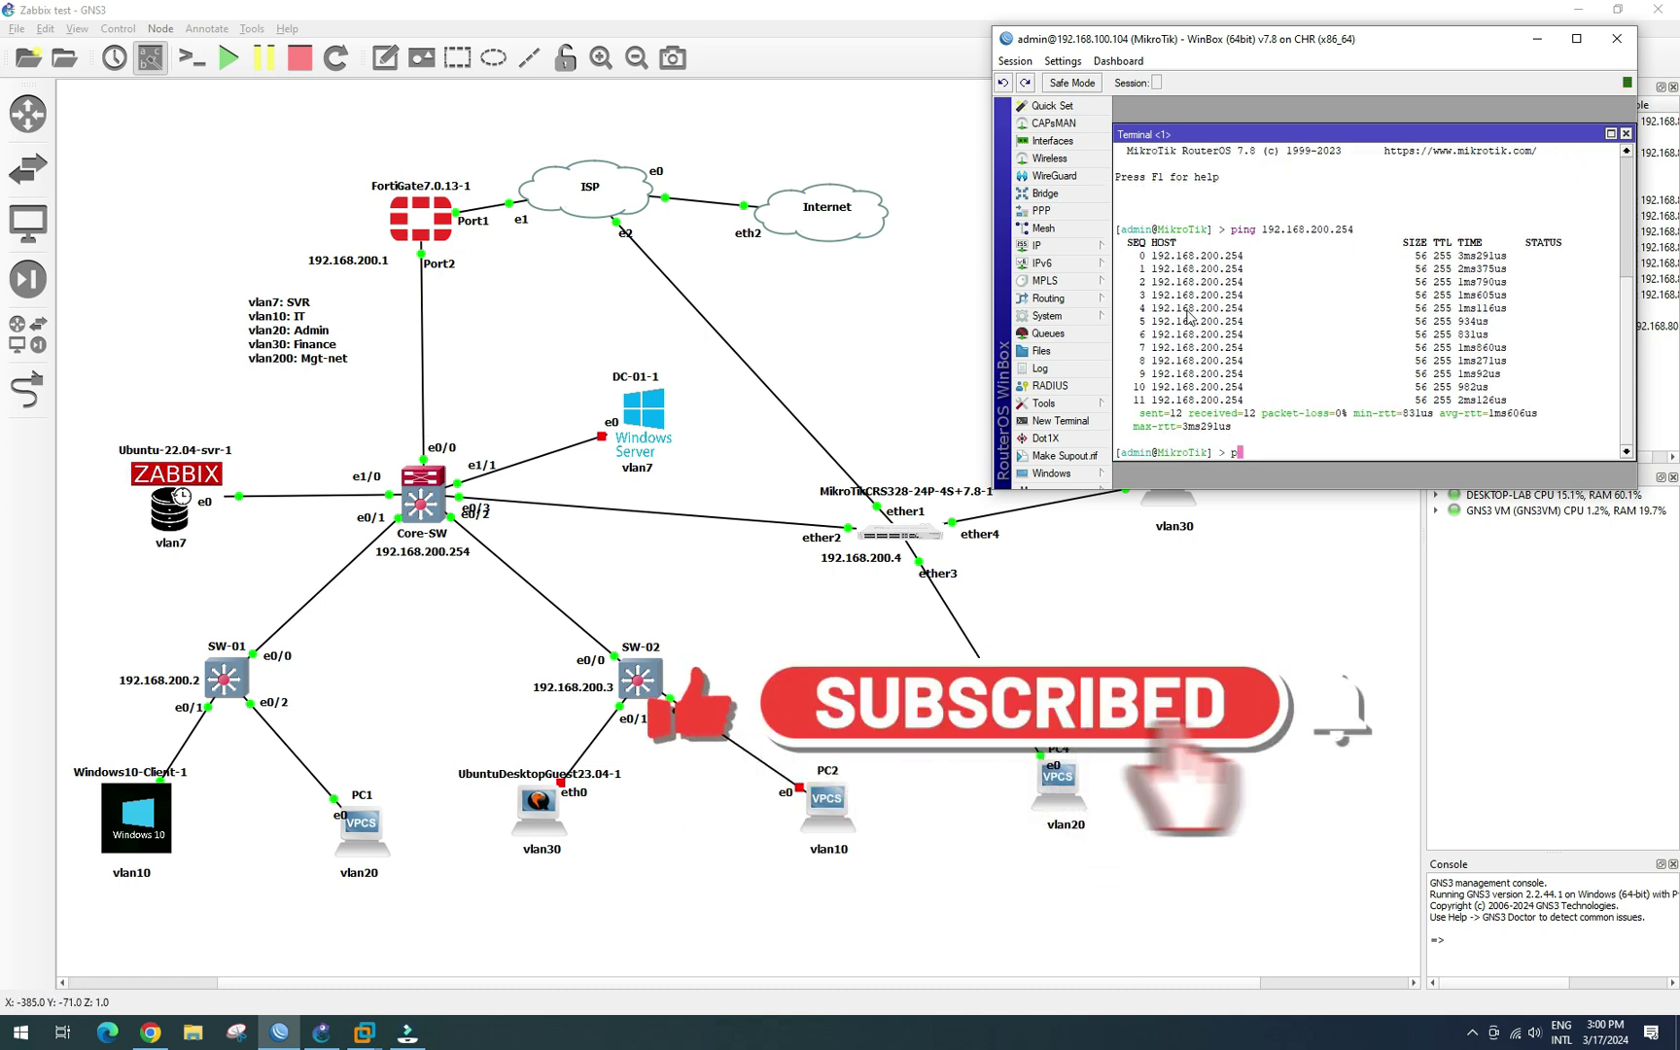
Step: Ping the Zabbix server at 192.168.7.2 from the MikroTik terminal and stop the ping
{"action": "type", "text": "ping 192.168.7."}
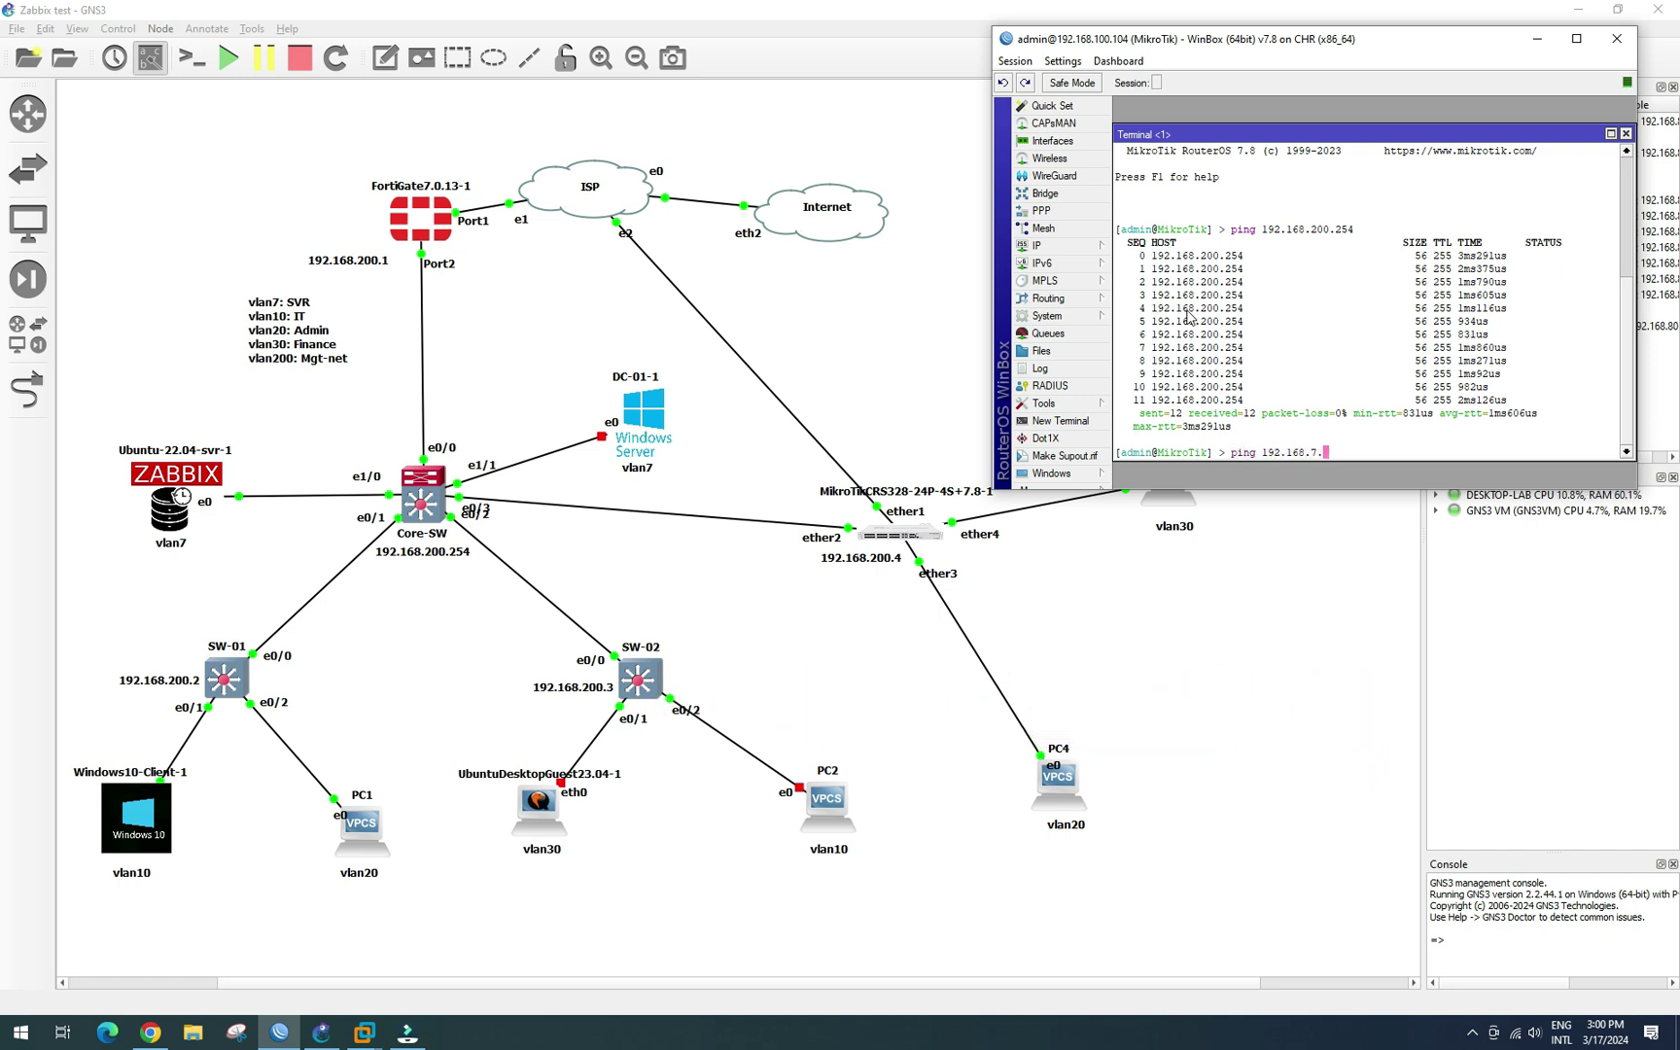
{"action": "type", "text": "2"}
{"action": "key", "text": "Return"}
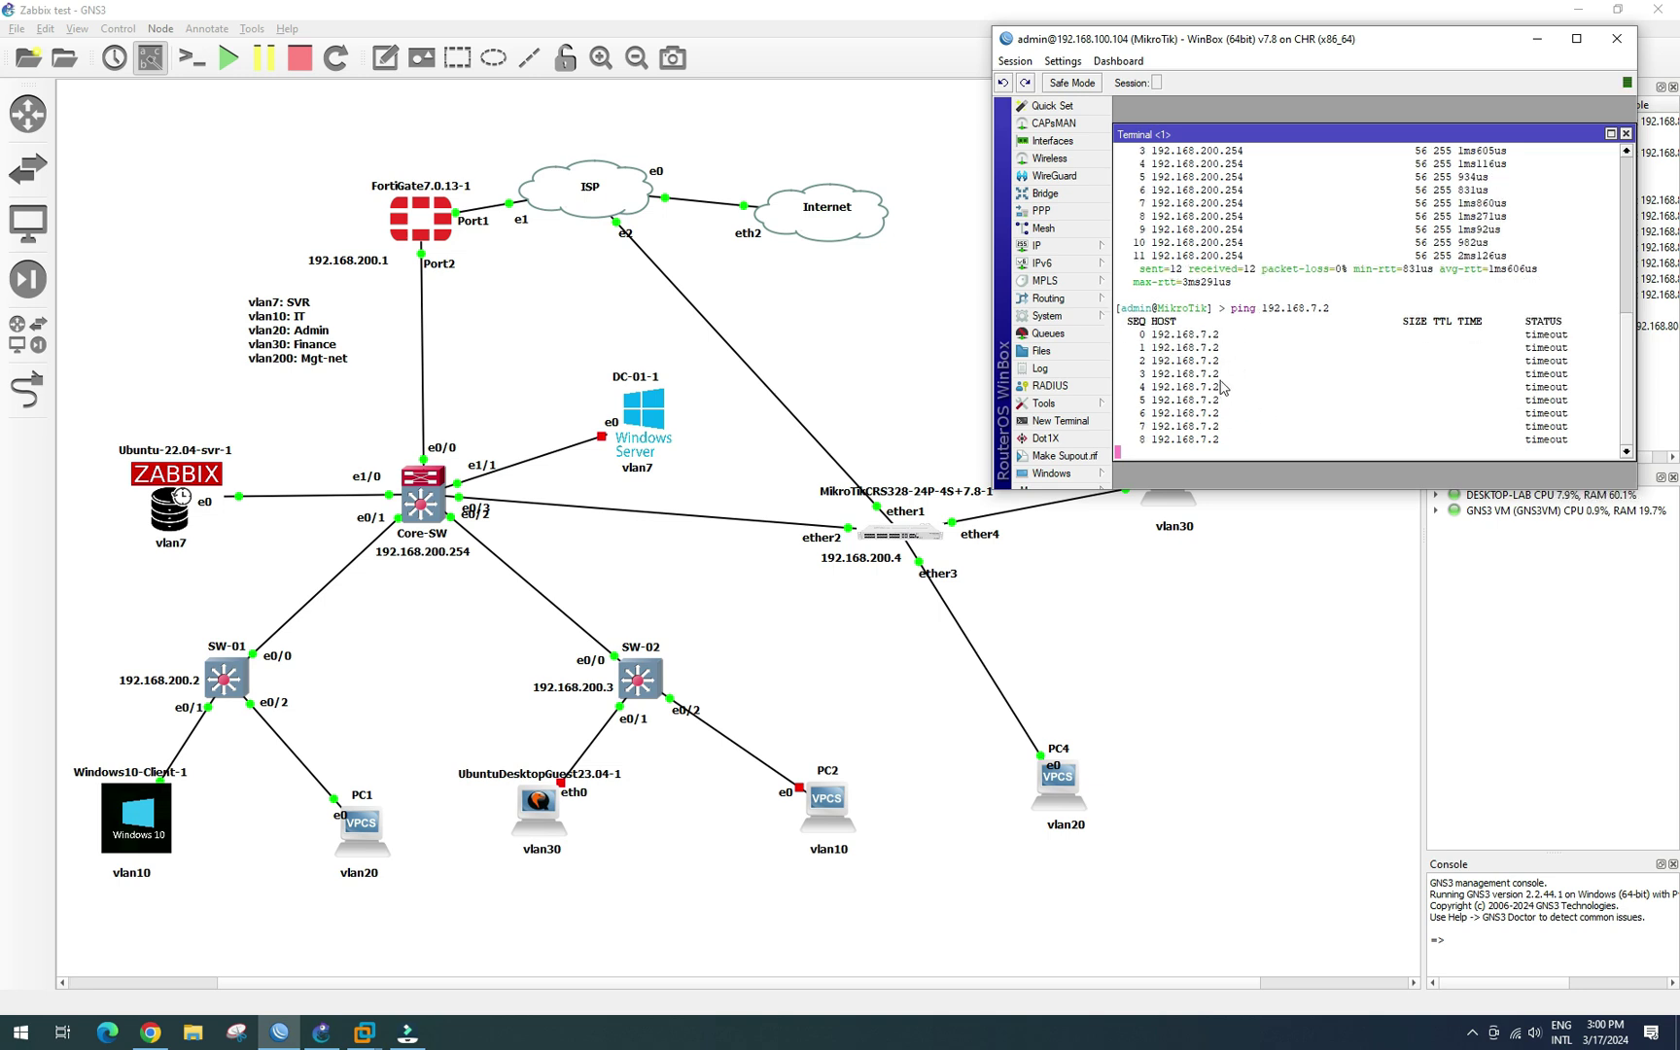
{"action": "key", "text": "ctrl+c"}
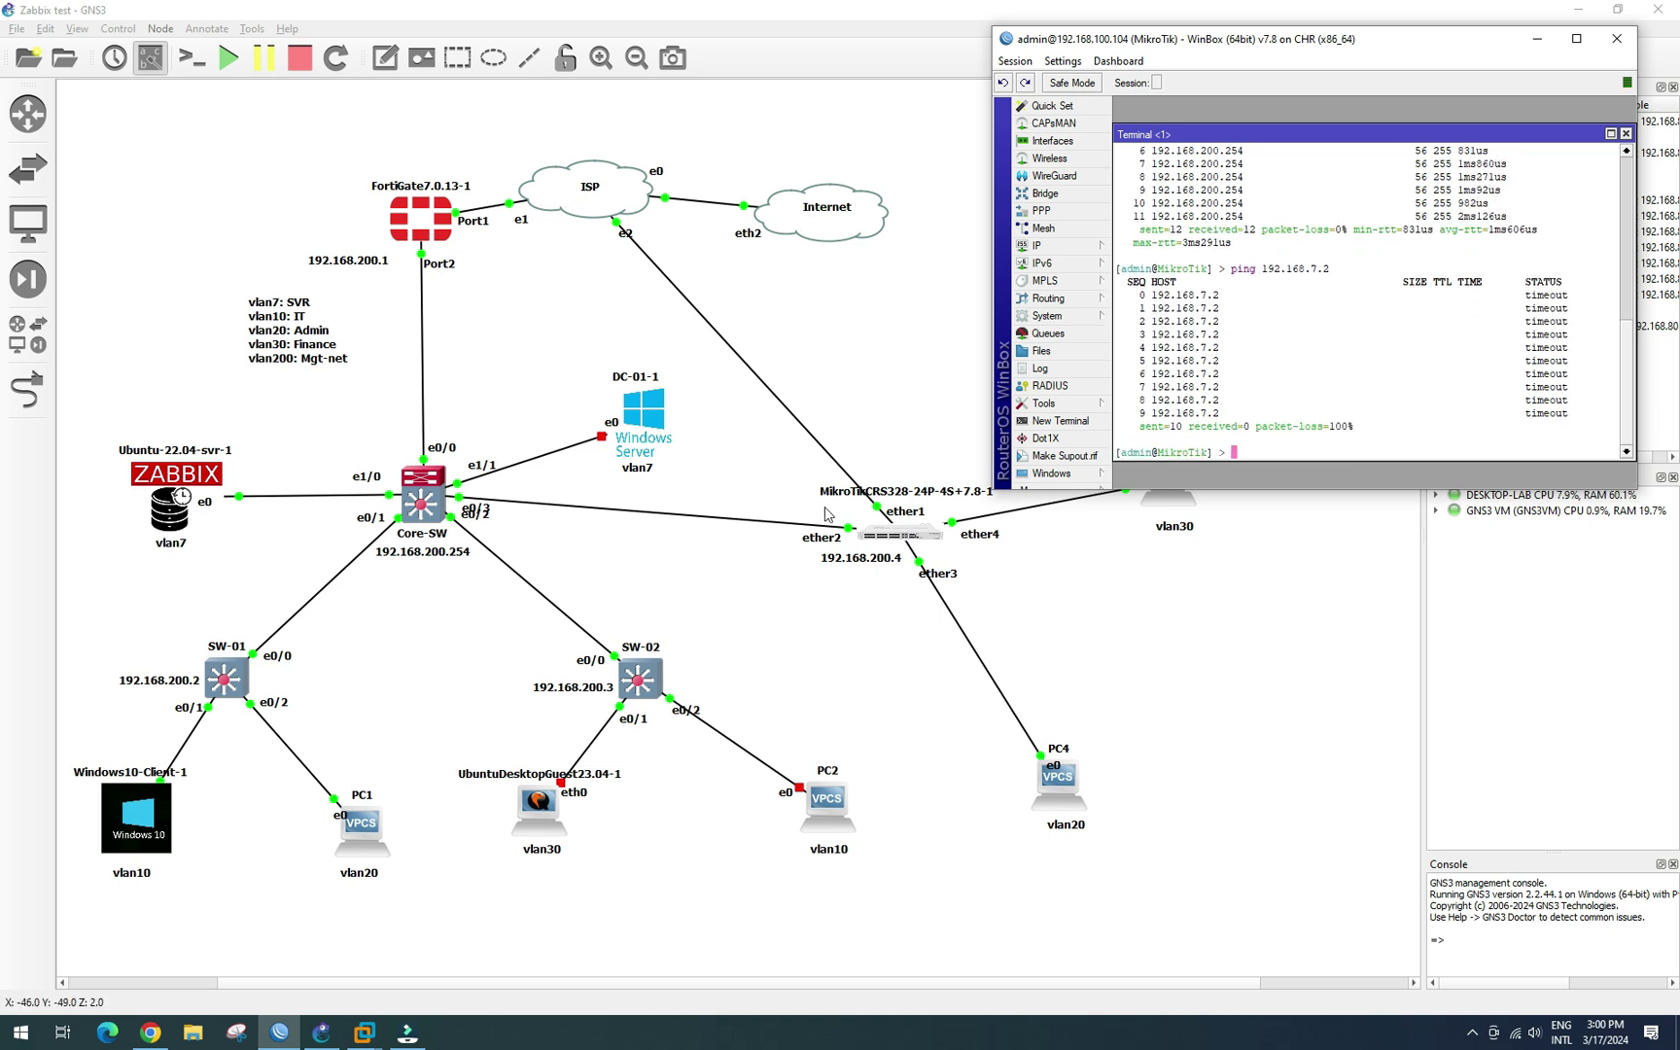
Step: Switch to the Windows10-Client virtual machine in VMware Workstation, dismiss its lock screen and reload the Zabbix Hosts page
{"action": "left_click", "coordinate": [365, 1032]}
{"action": "left_click", "coordinate": [432, 925]}
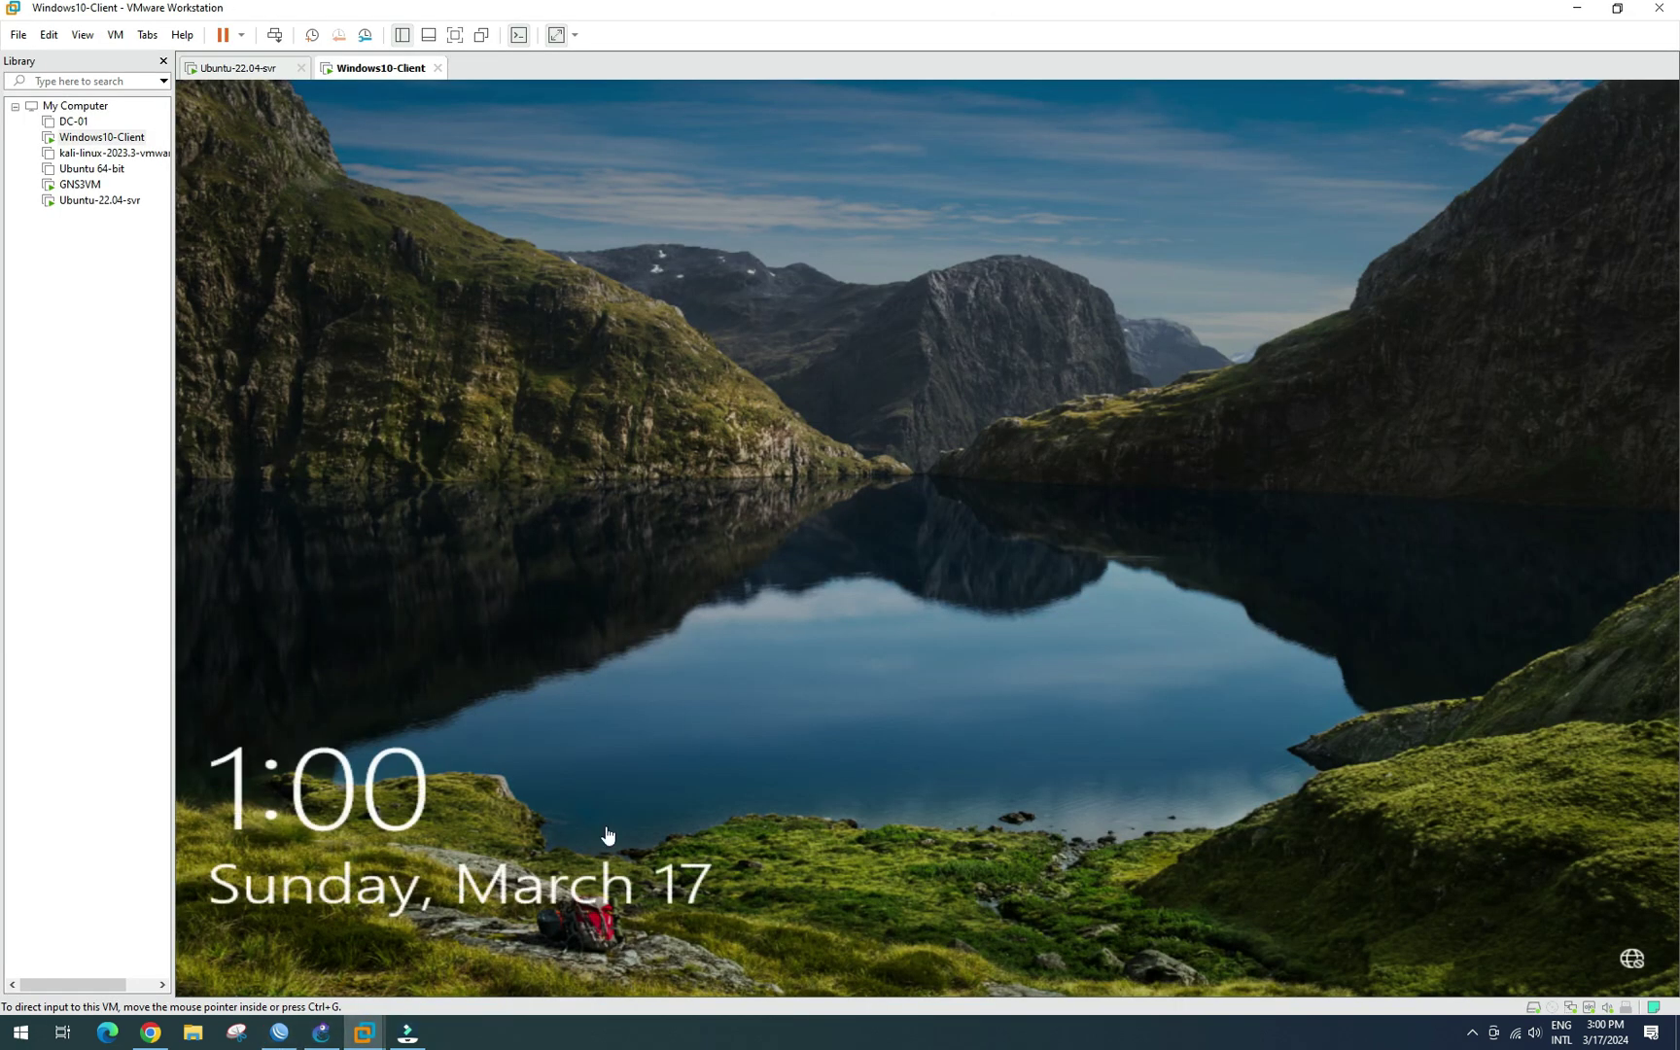
{"action": "left_click", "coordinate": [607, 834]}
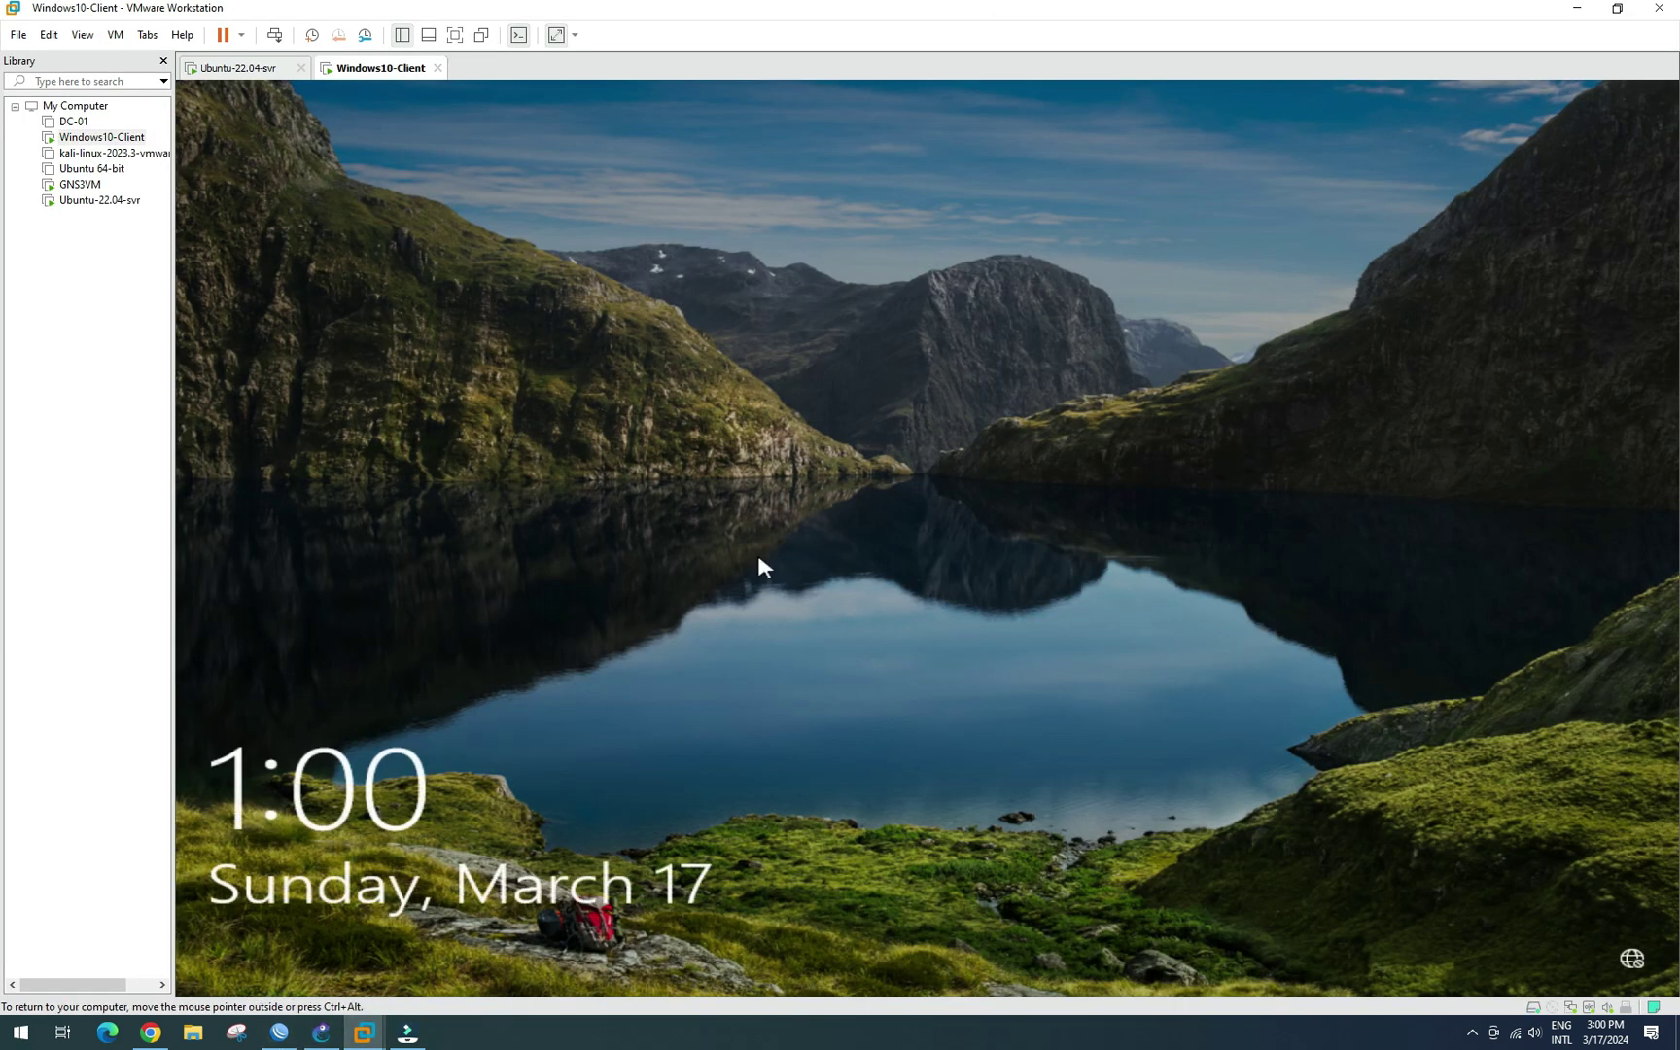
{"action": "left_click", "coordinate": [1103, 451]}
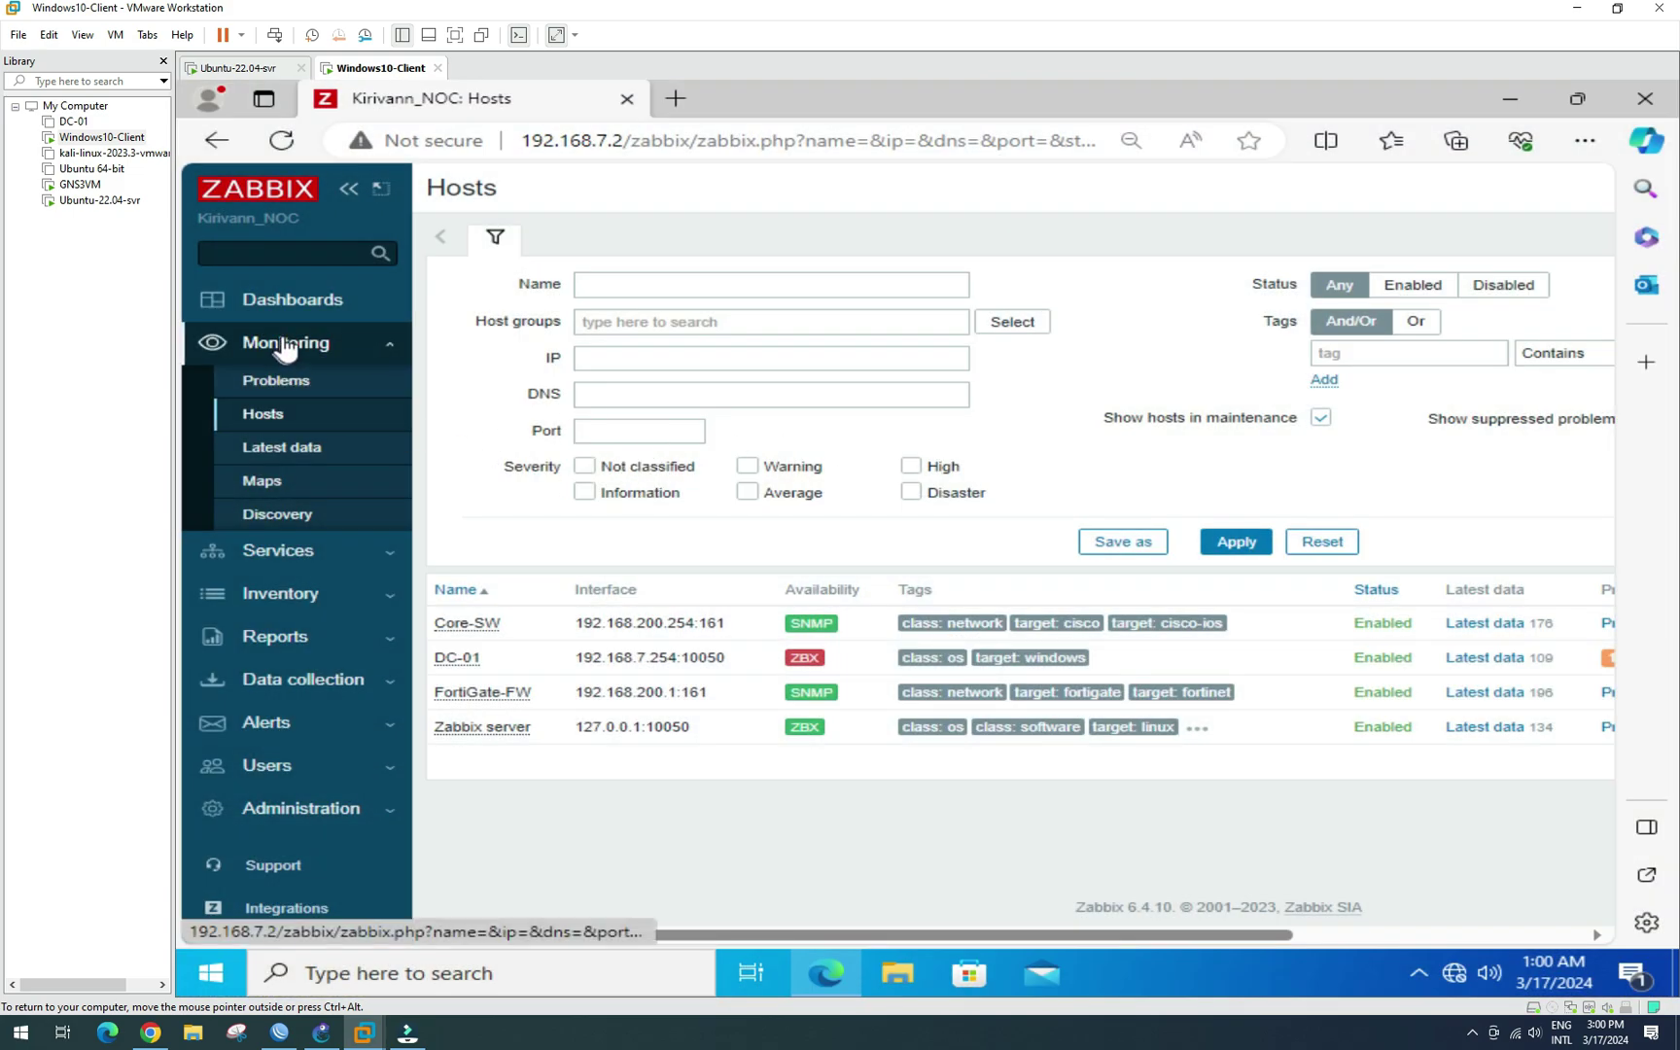
{"action": "left_click", "coordinate": [281, 140]}
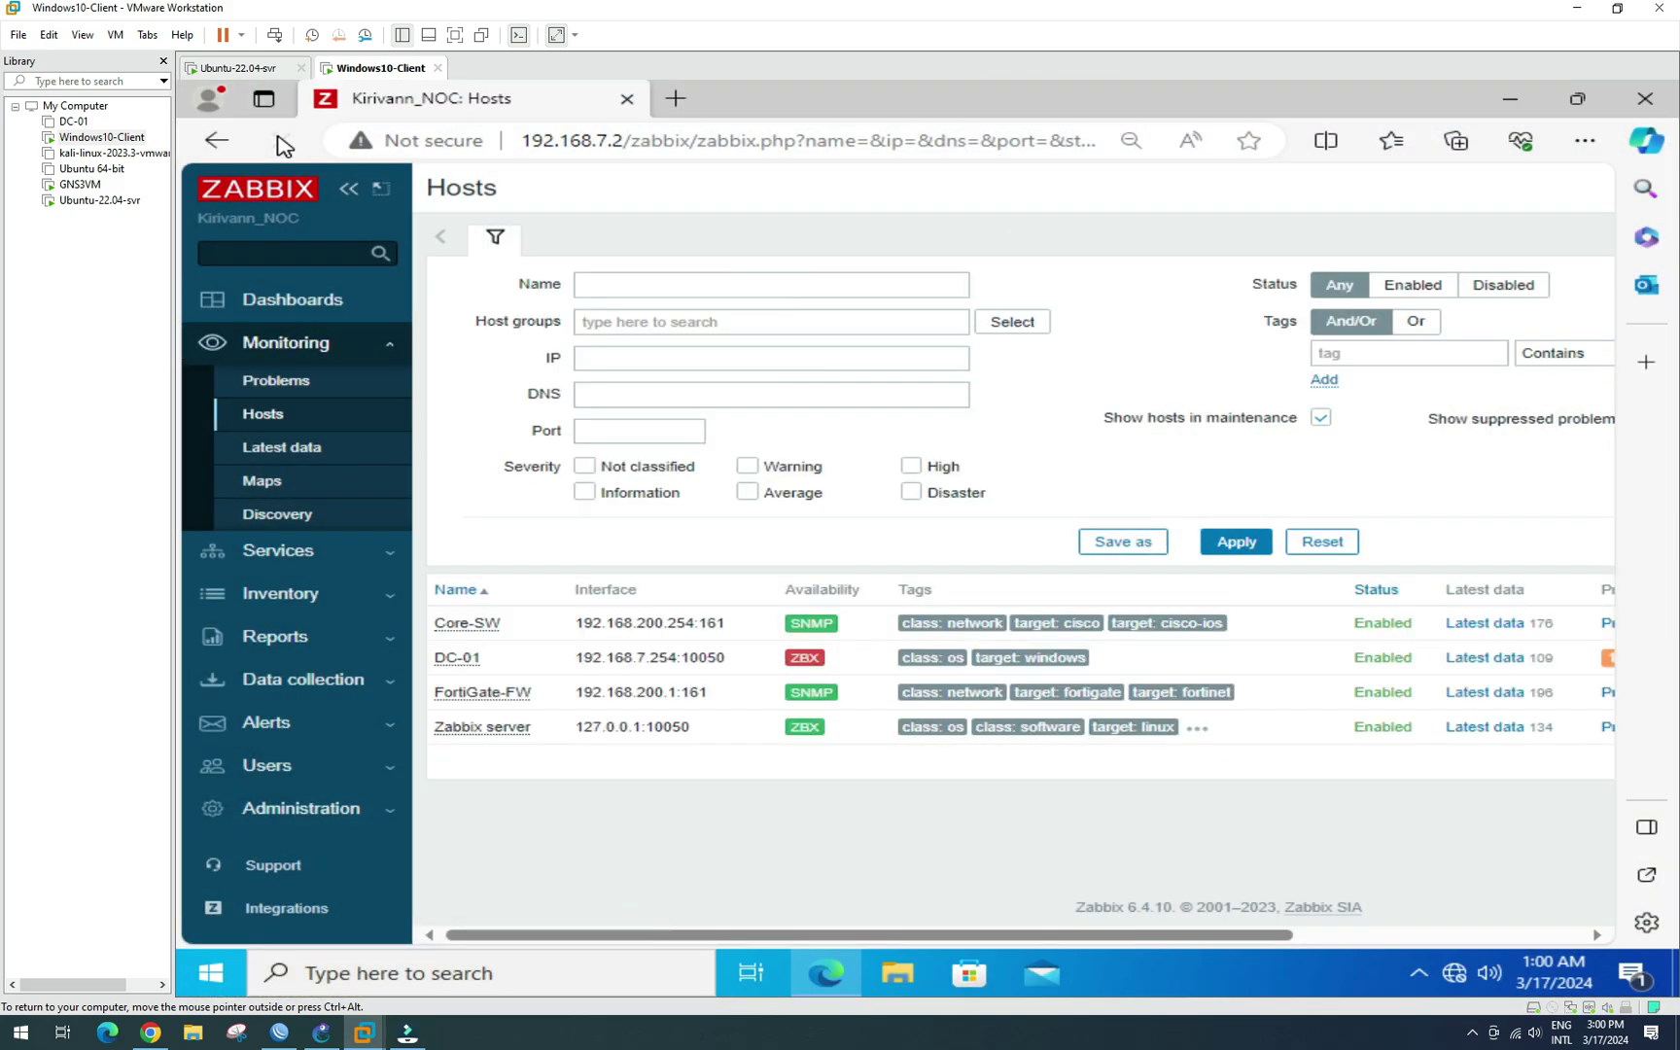
{"action": "left_click", "coordinate": [281, 140]}
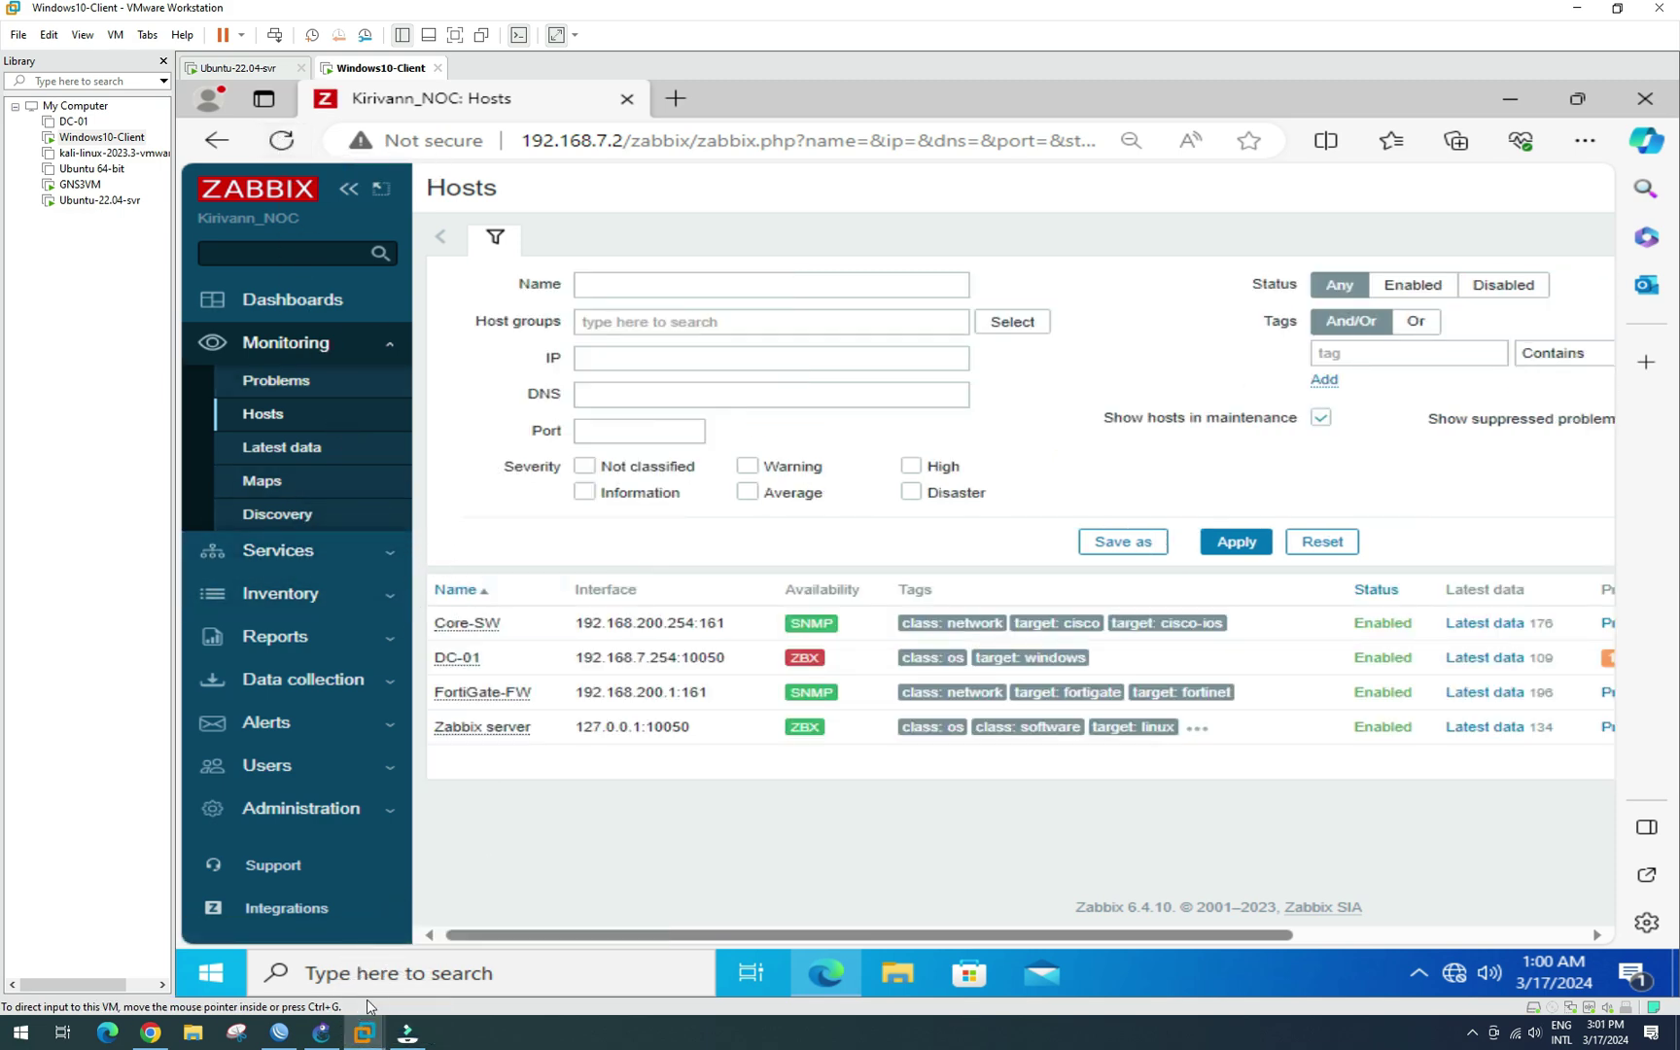
Step: Switch to the Ubuntu-22.04-svr virtual machine, ping the MikroTik switch at 192.168.200.4 and stop the ping
{"action": "mouse_move", "coordinate": [363, 1032]}
{"action": "left_click", "coordinate": [281, 933]}
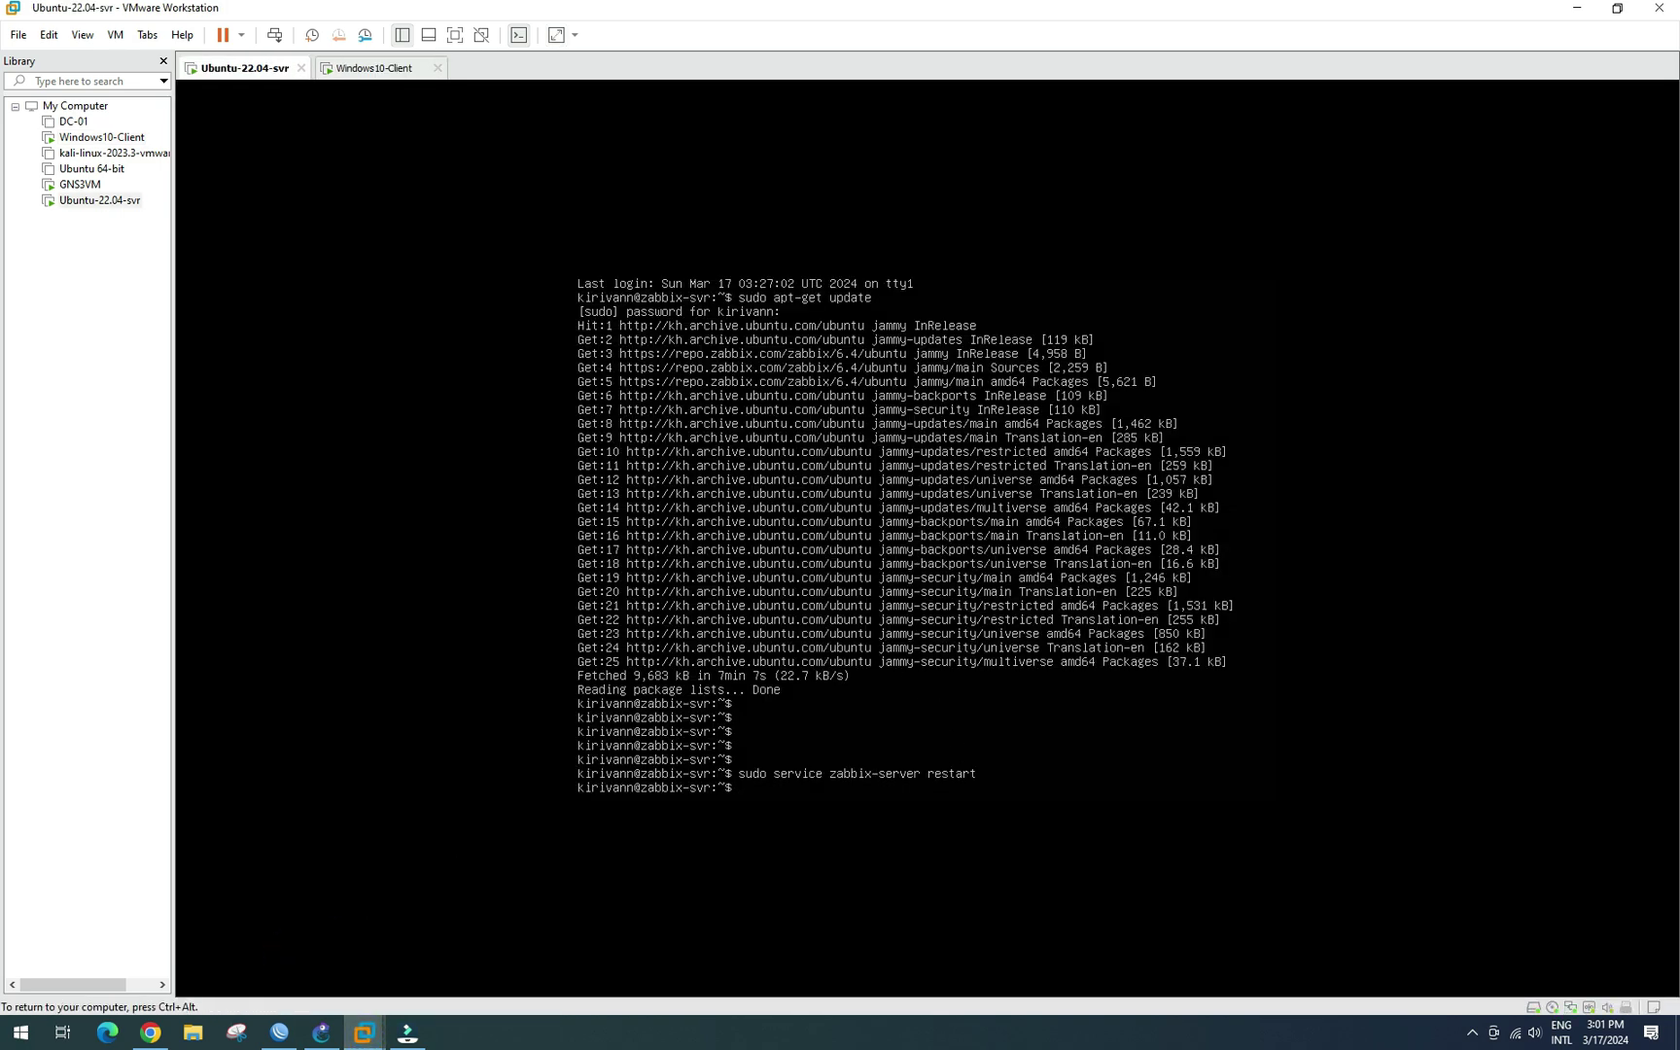
{"action": "key", "text": "Return"}
{"action": "key", "text": "Return"}
{"action": "key", "text": "Return"}
{"action": "key", "text": "Return"}
{"action": "key", "text": "Return"}
{"action": "key", "text": "Return"}
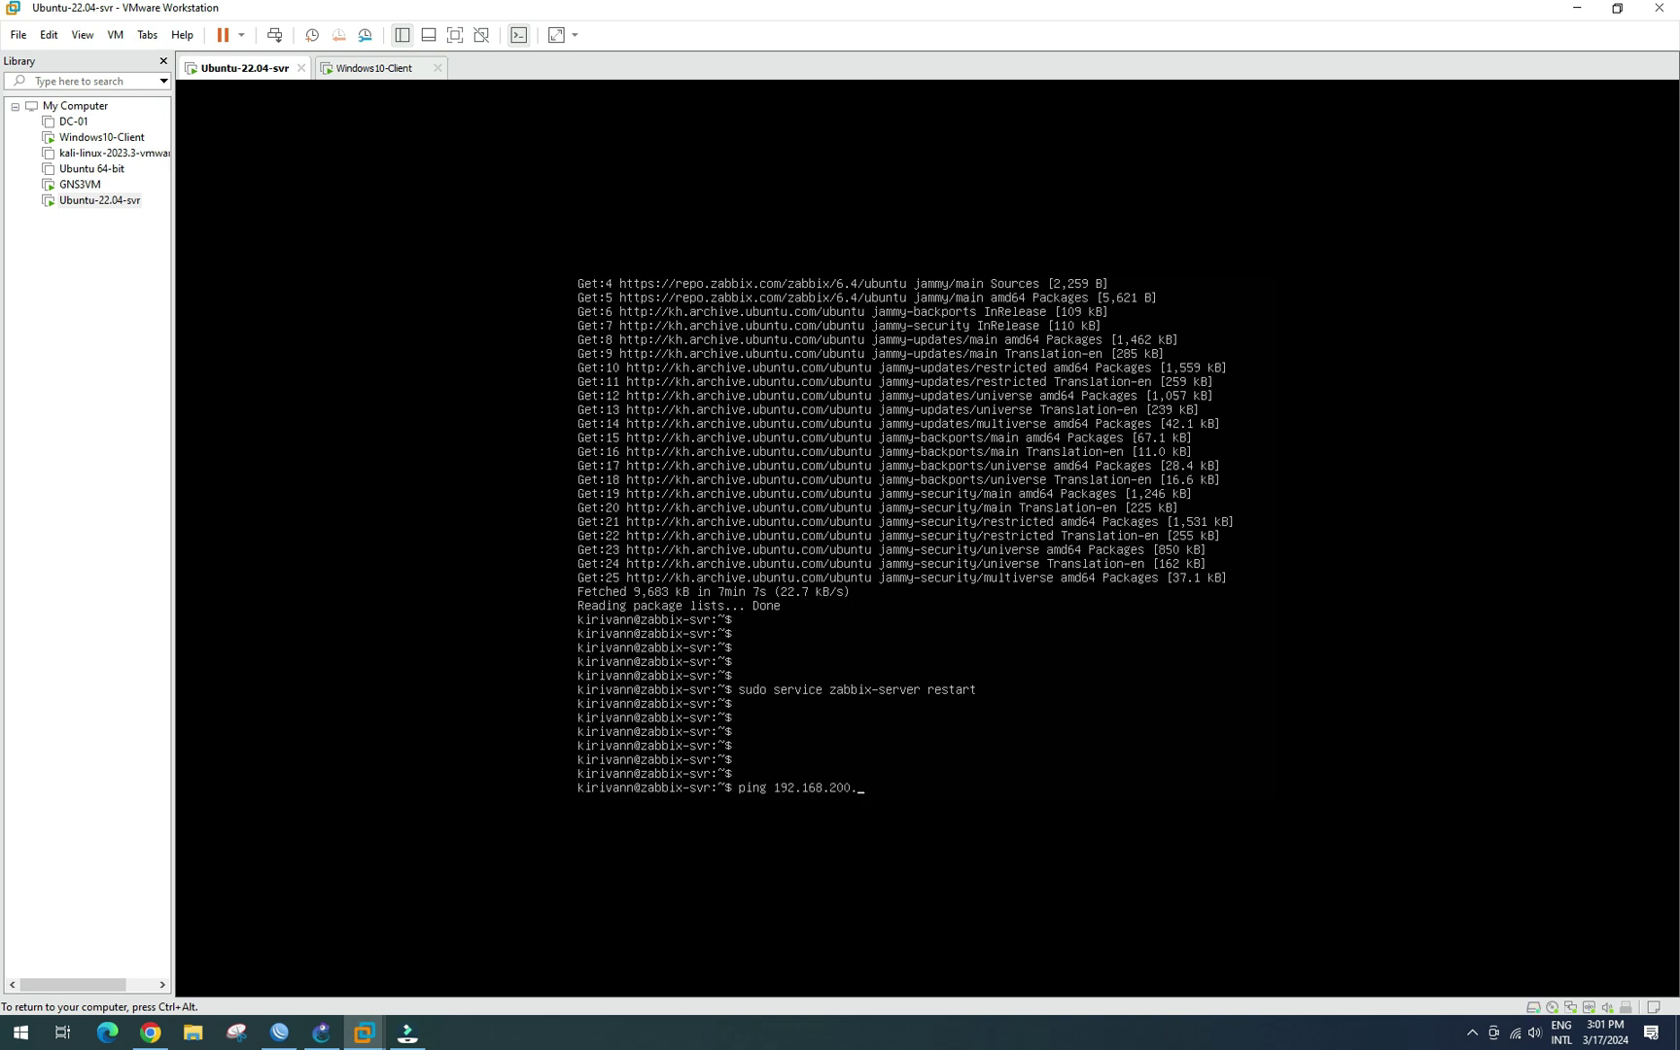
{"action": "type", "text": "4"}
{"action": "key", "text": "Return"}
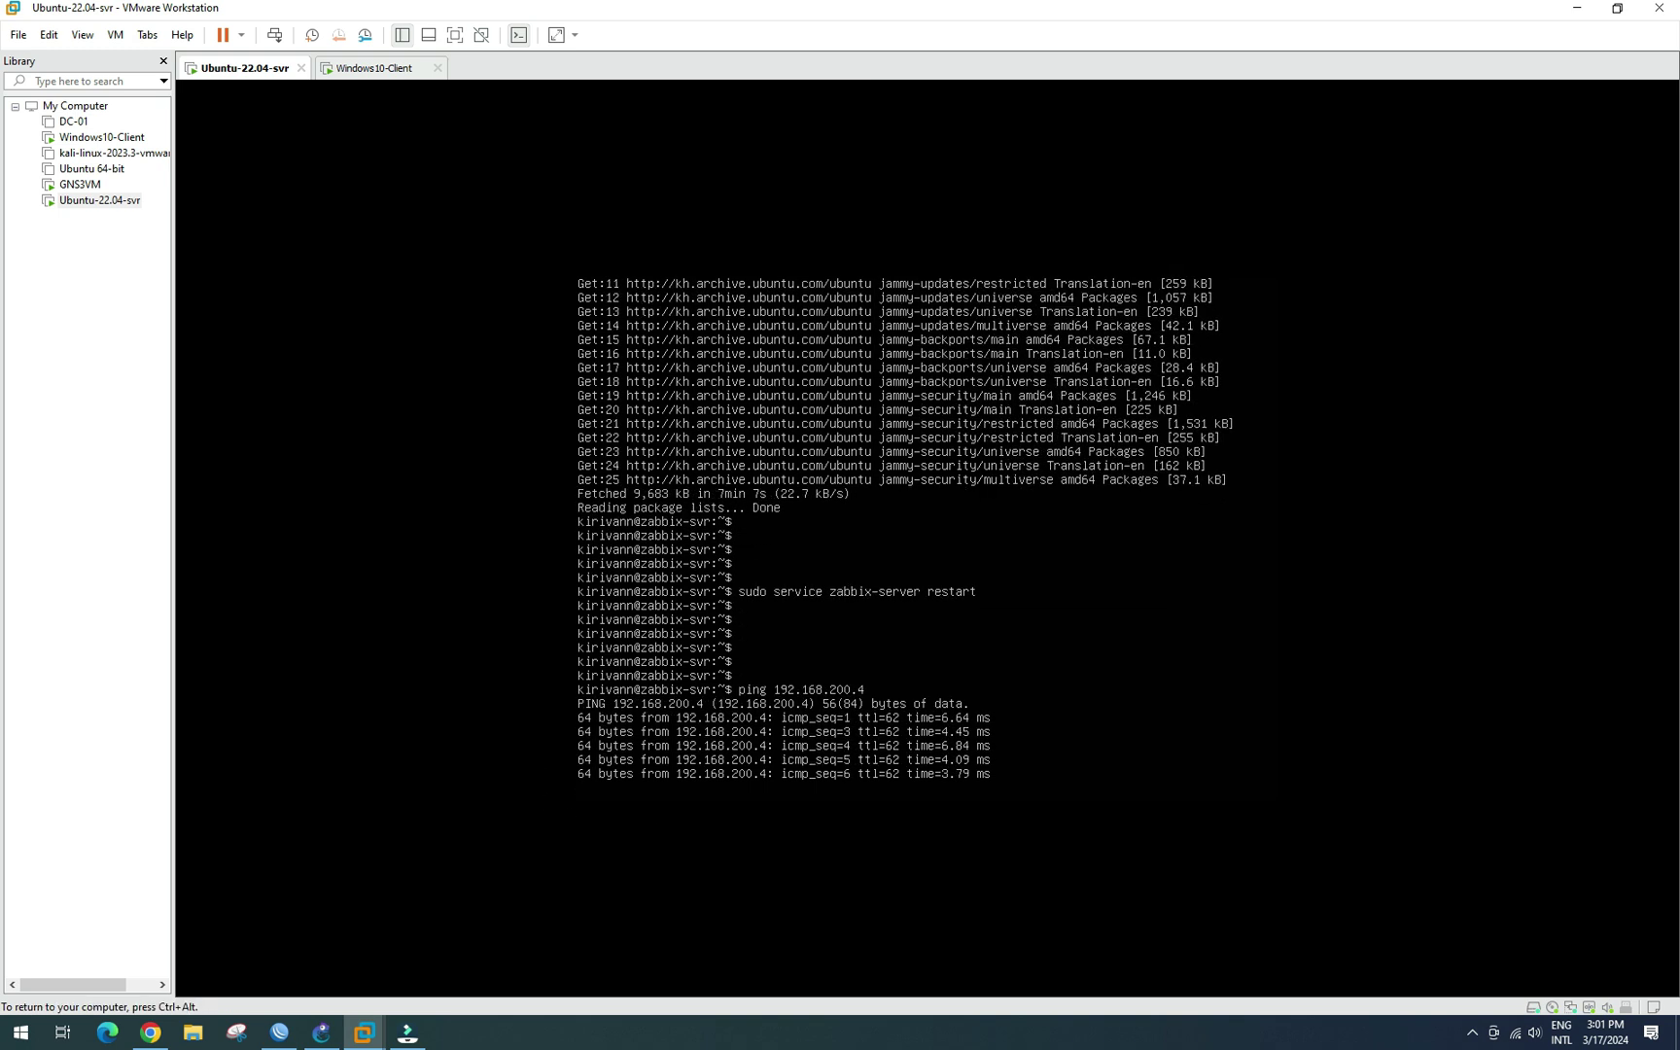
{"action": "key", "text": "ctrl+c"}
Step: Release the Ubuntu console, view the Zabbix hosts on Windows10-Client again and switch to the GNS3 topology
{"action": "key", "text": "ctrl+alt"}
{"action": "mouse_move", "coordinate": [362, 1028]}
{"action": "left_click", "coordinate": [437, 946]}
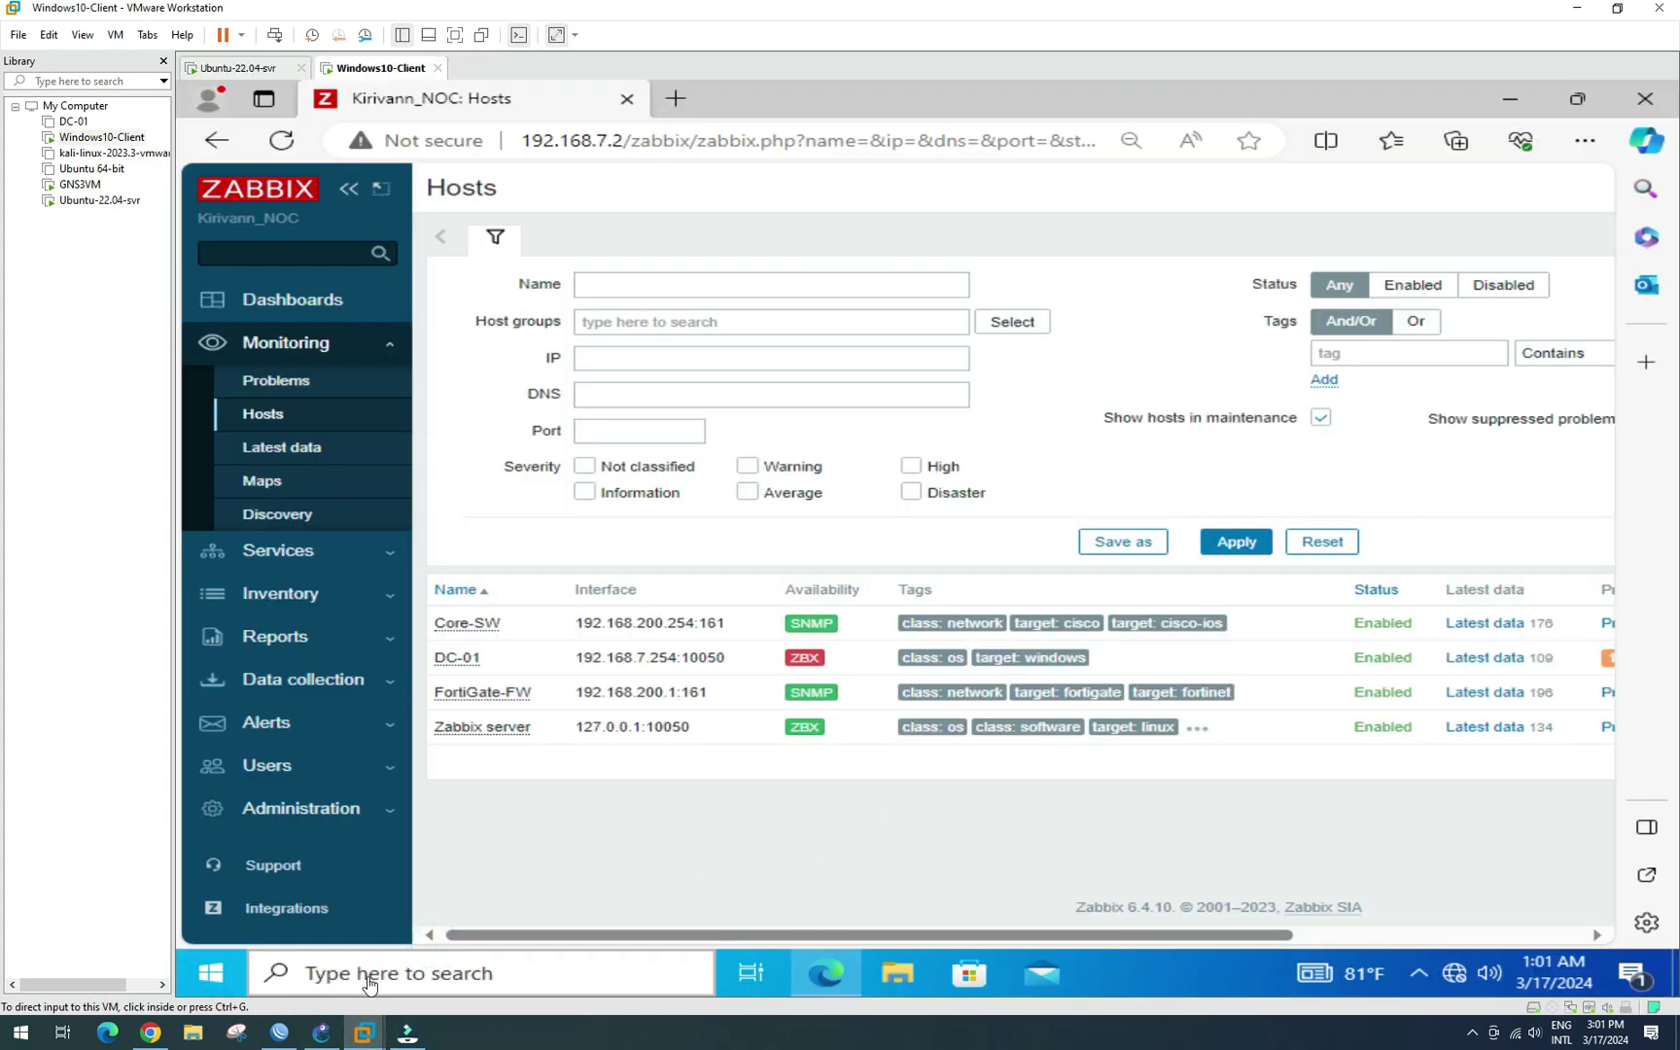
{"action": "left_click", "coordinate": [320, 1030]}
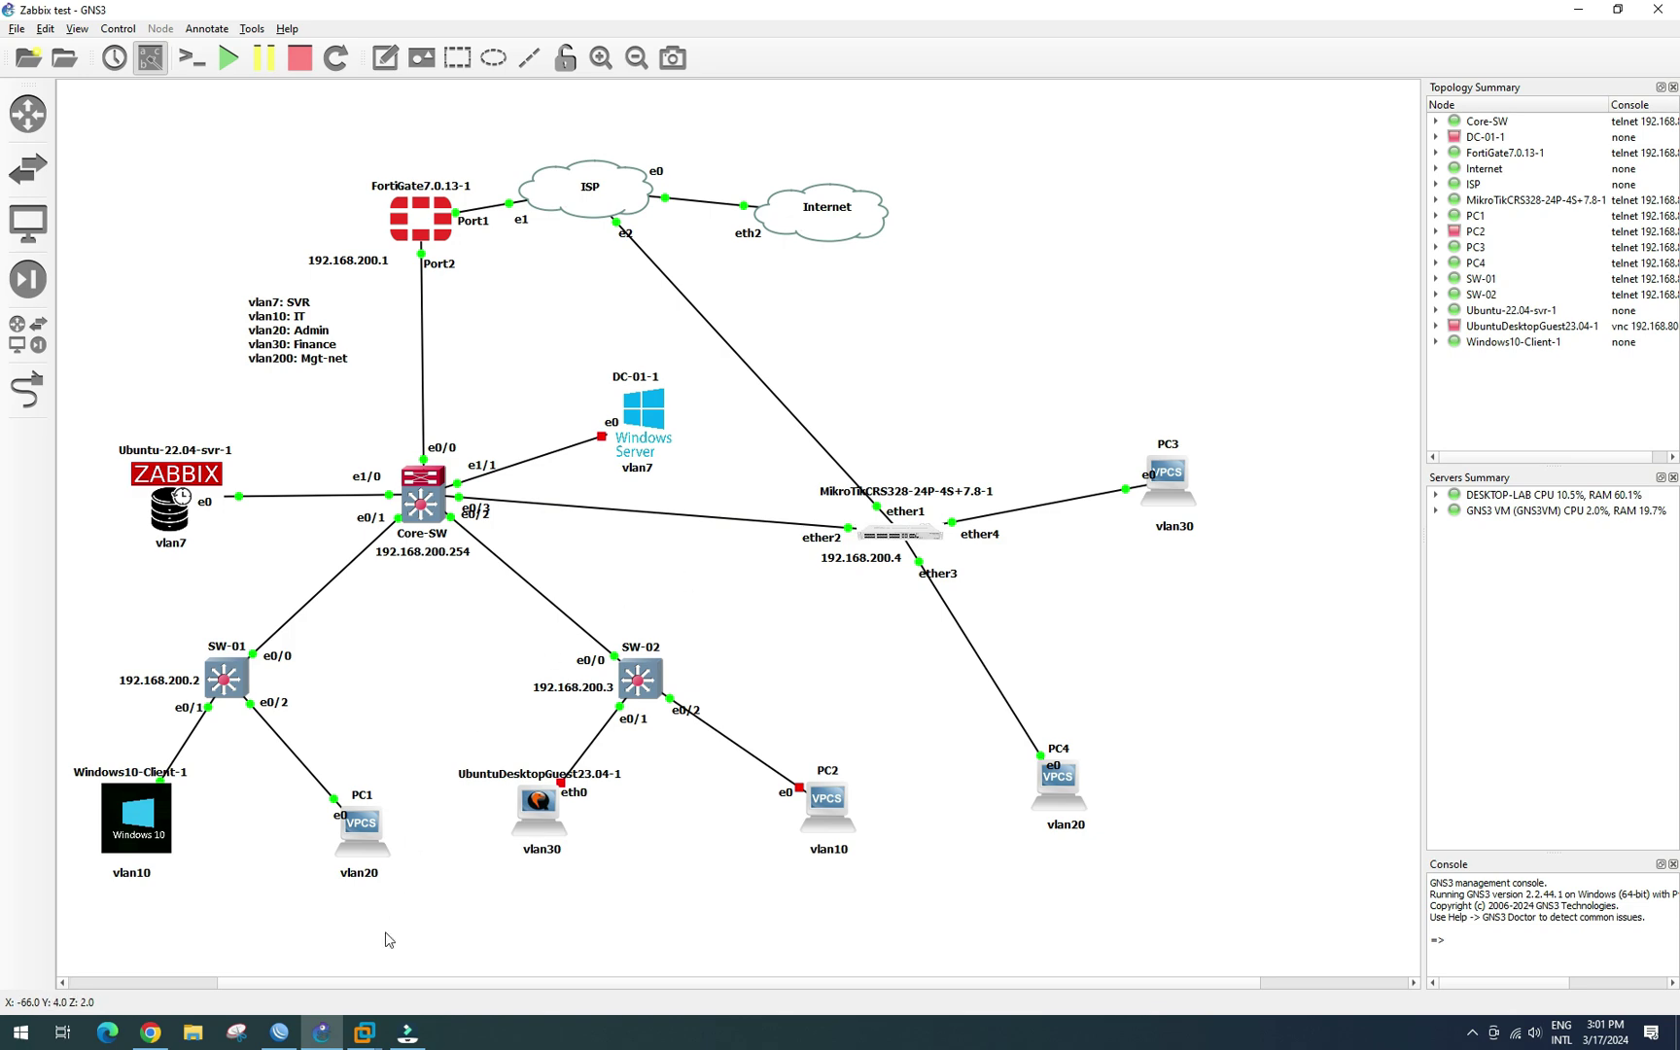
Step: Switch to the Windows10-Client virtual machine, bring up the MikroTik WinBox session over it and close its terminal window
{"action": "mouse_move", "coordinate": [364, 1031]}
{"action": "left_click", "coordinate": [486, 929]}
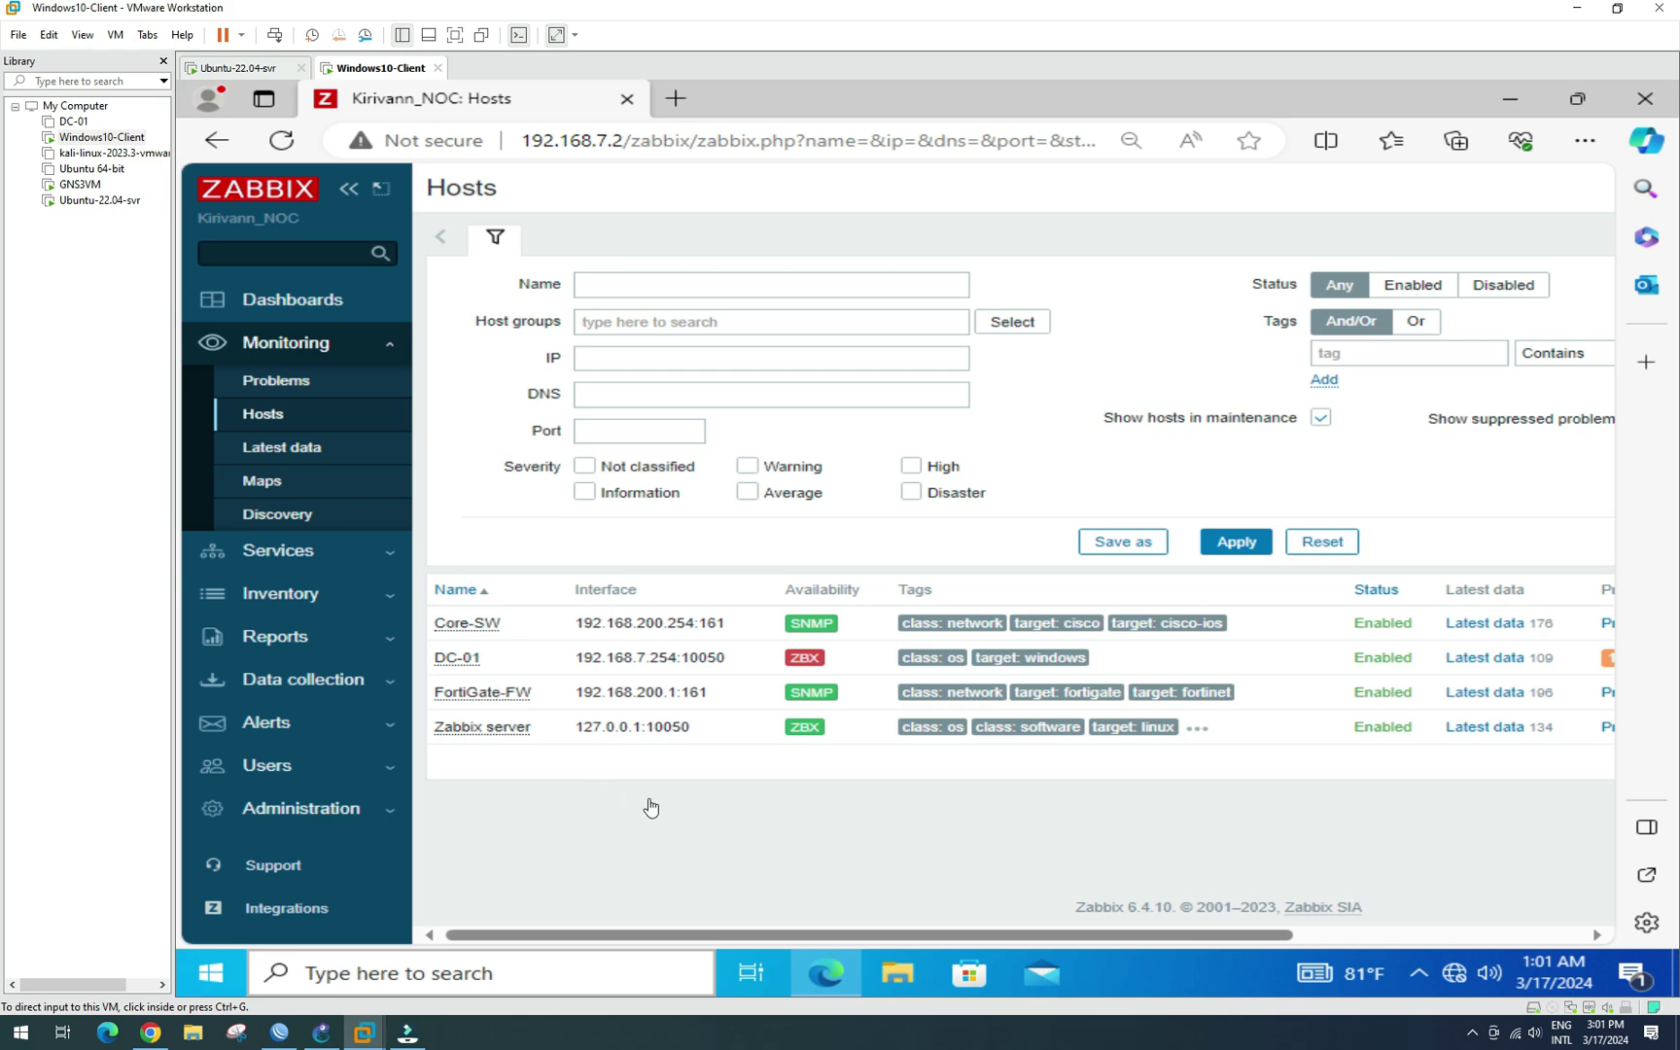
{"action": "left_click", "coordinate": [279, 1031]}
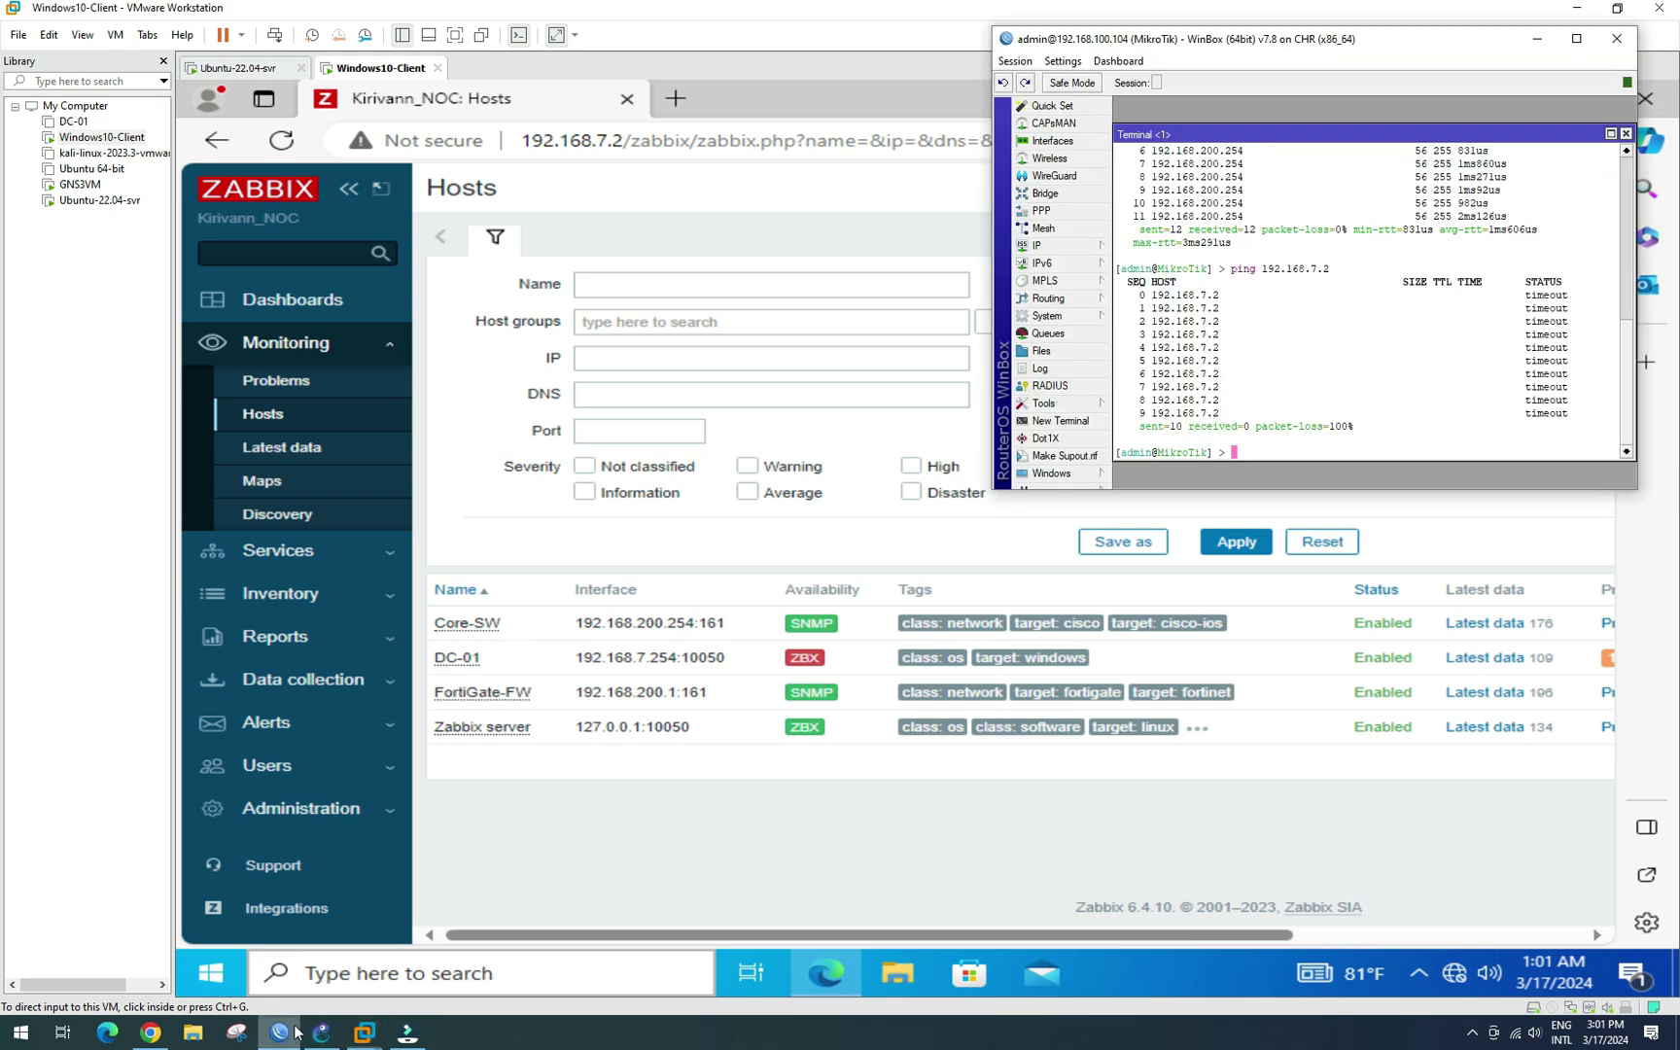
{"action": "left_click_drag", "start_coordinate": [1407, 49], "coordinate": [1309, 58]}
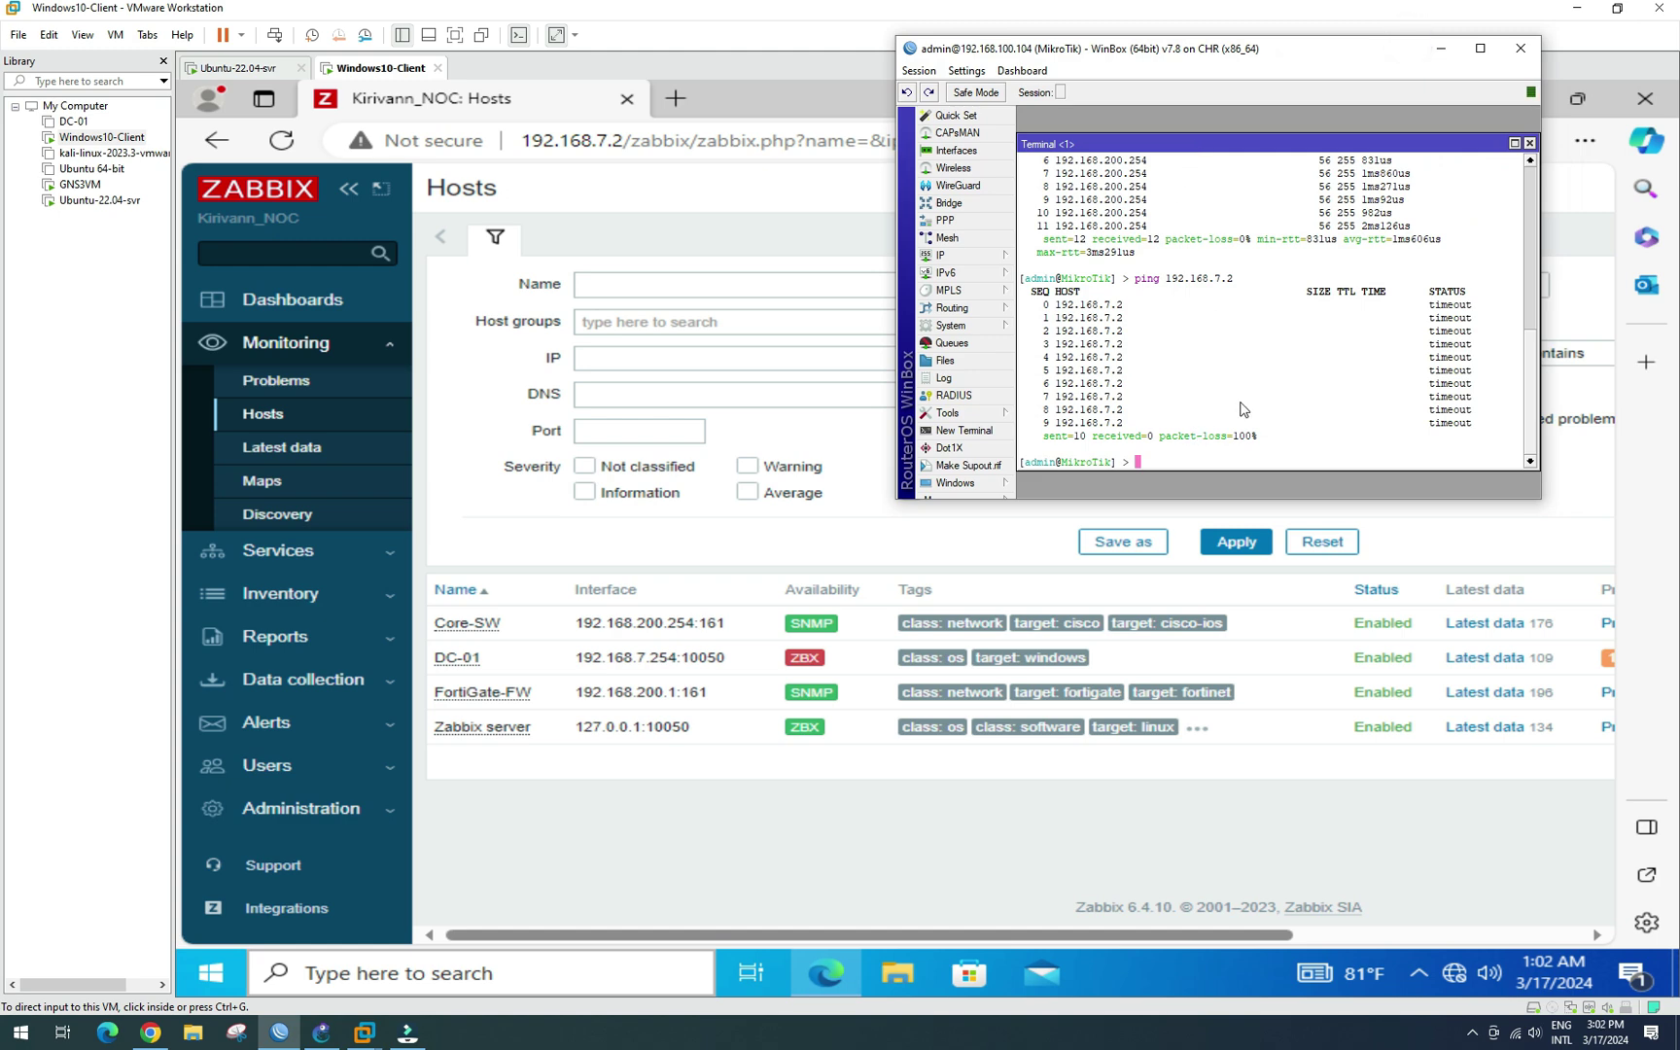
{"action": "left_click", "coordinate": [1529, 144]}
{"action": "left_click", "coordinate": [1530, 147]}
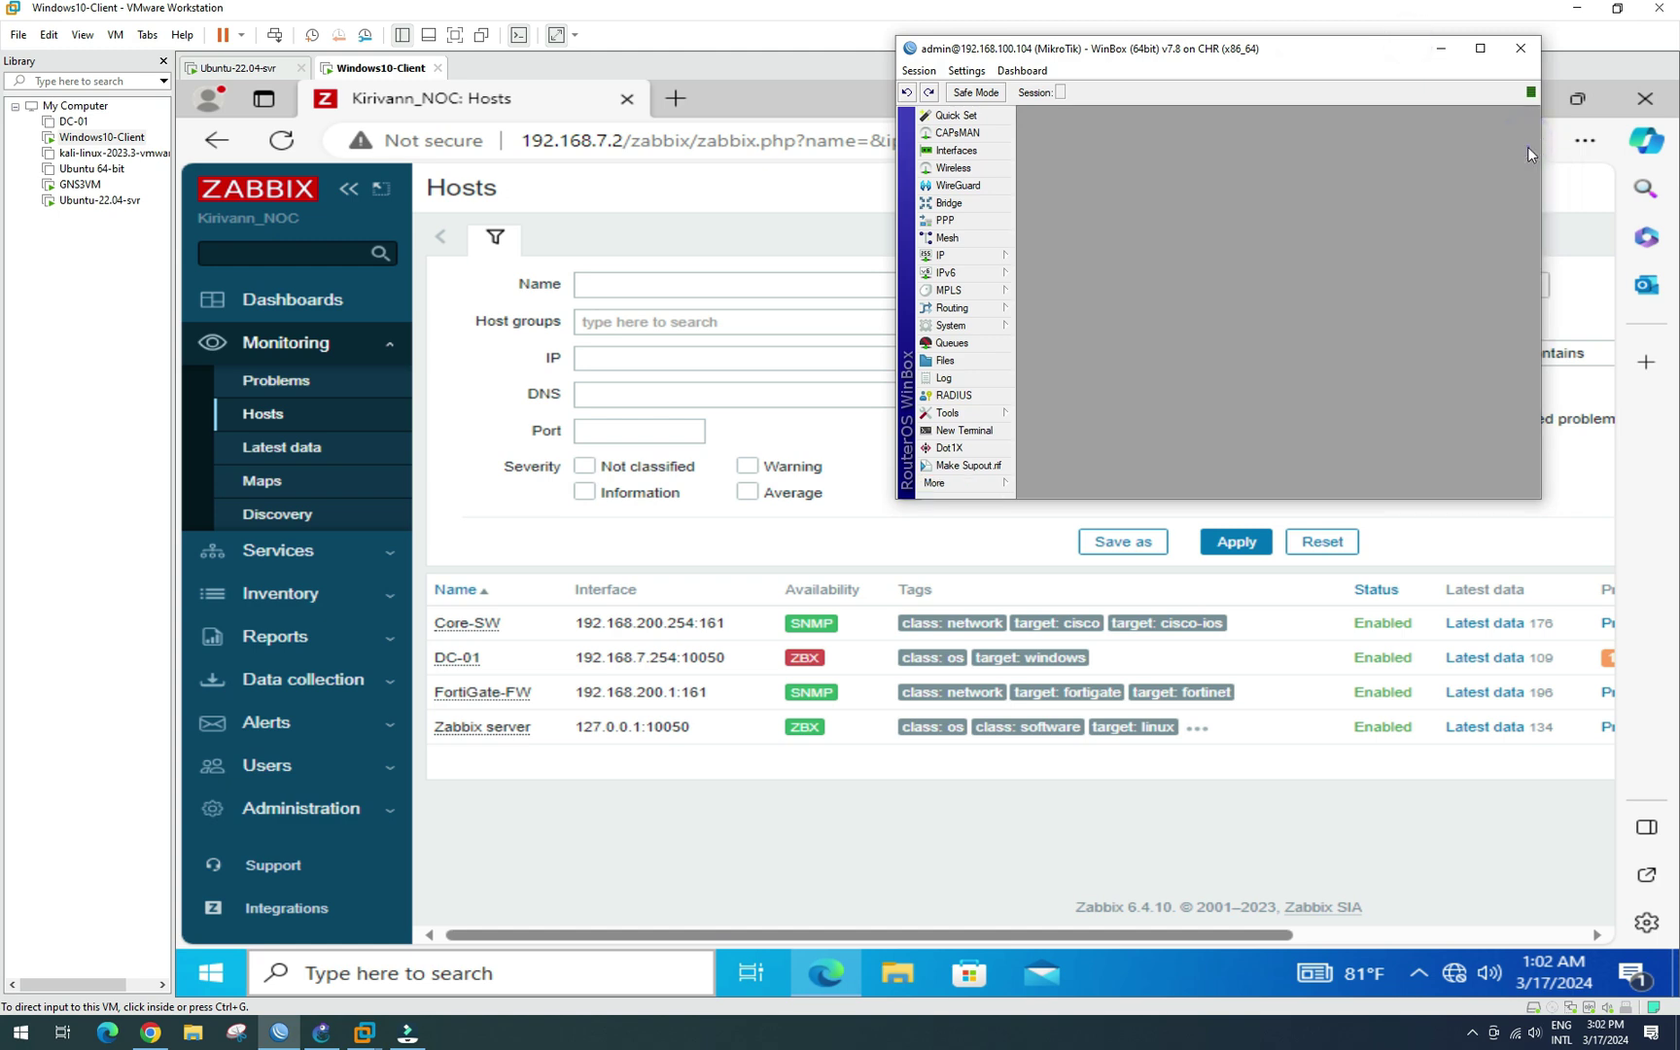
Step: Enable SNMP on the MikroTik switch, entering the contact's name, the location Phnom Penh and a trap target address
{"action": "mouse_move", "coordinate": [983, 260]}
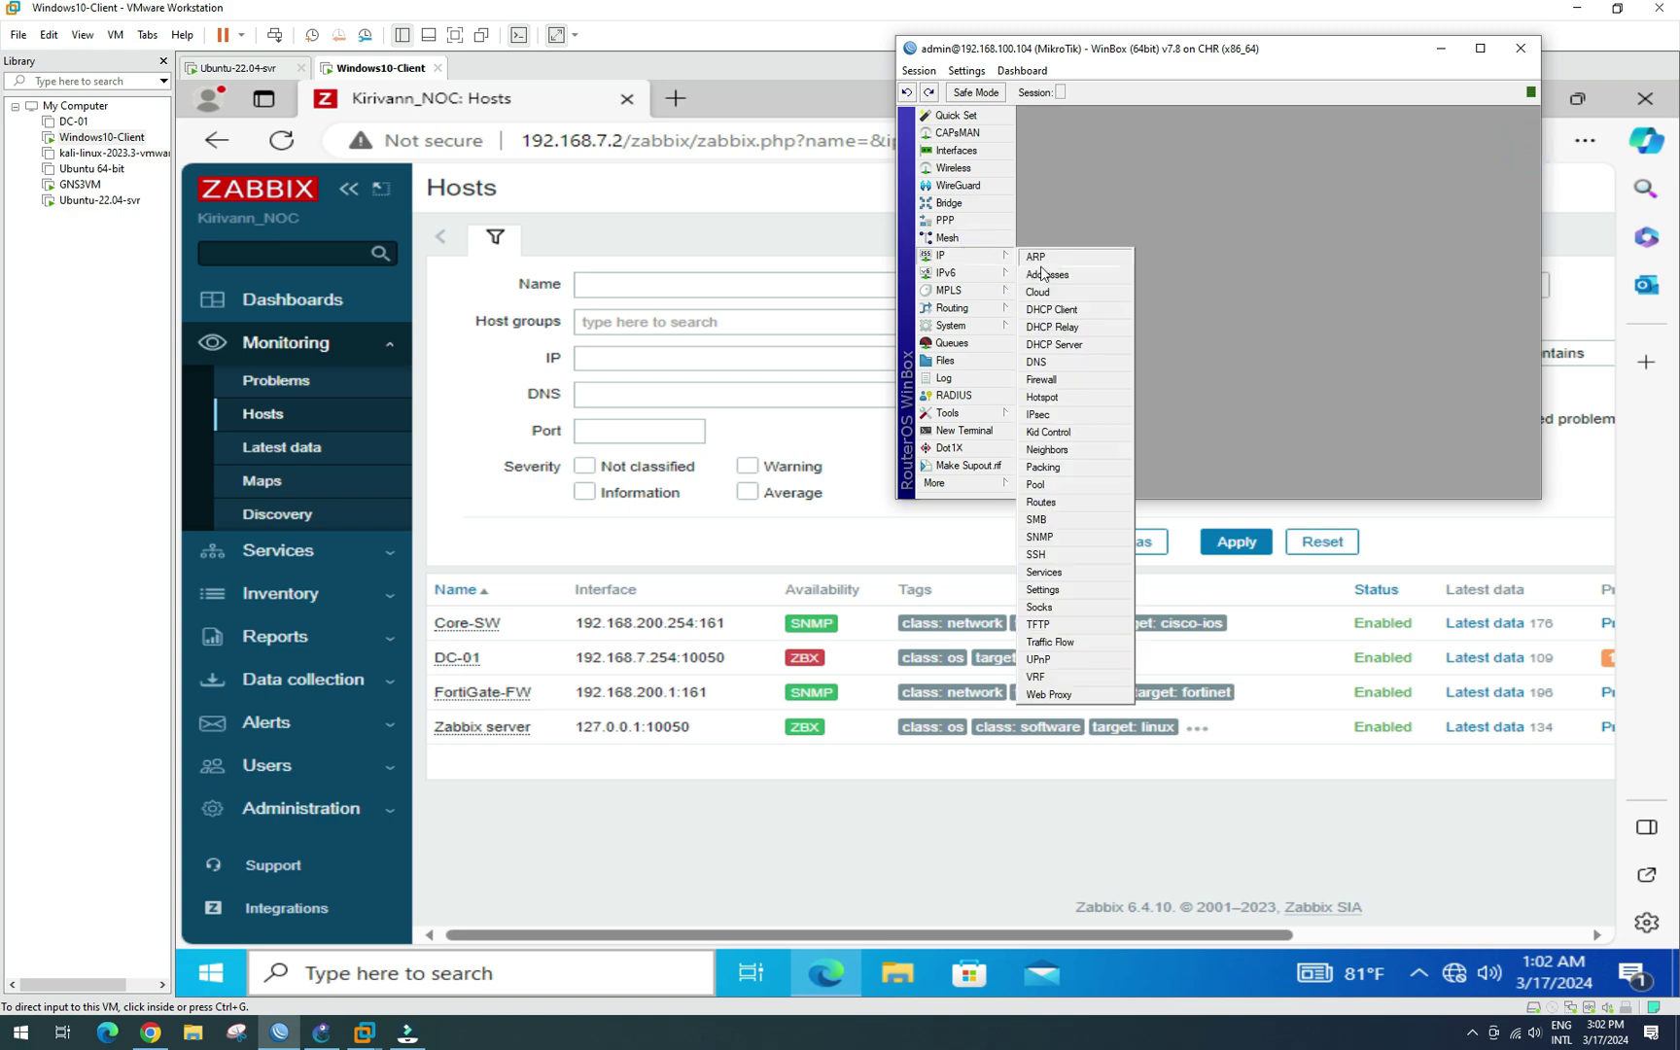
{"action": "left_click", "coordinate": [1039, 538]}
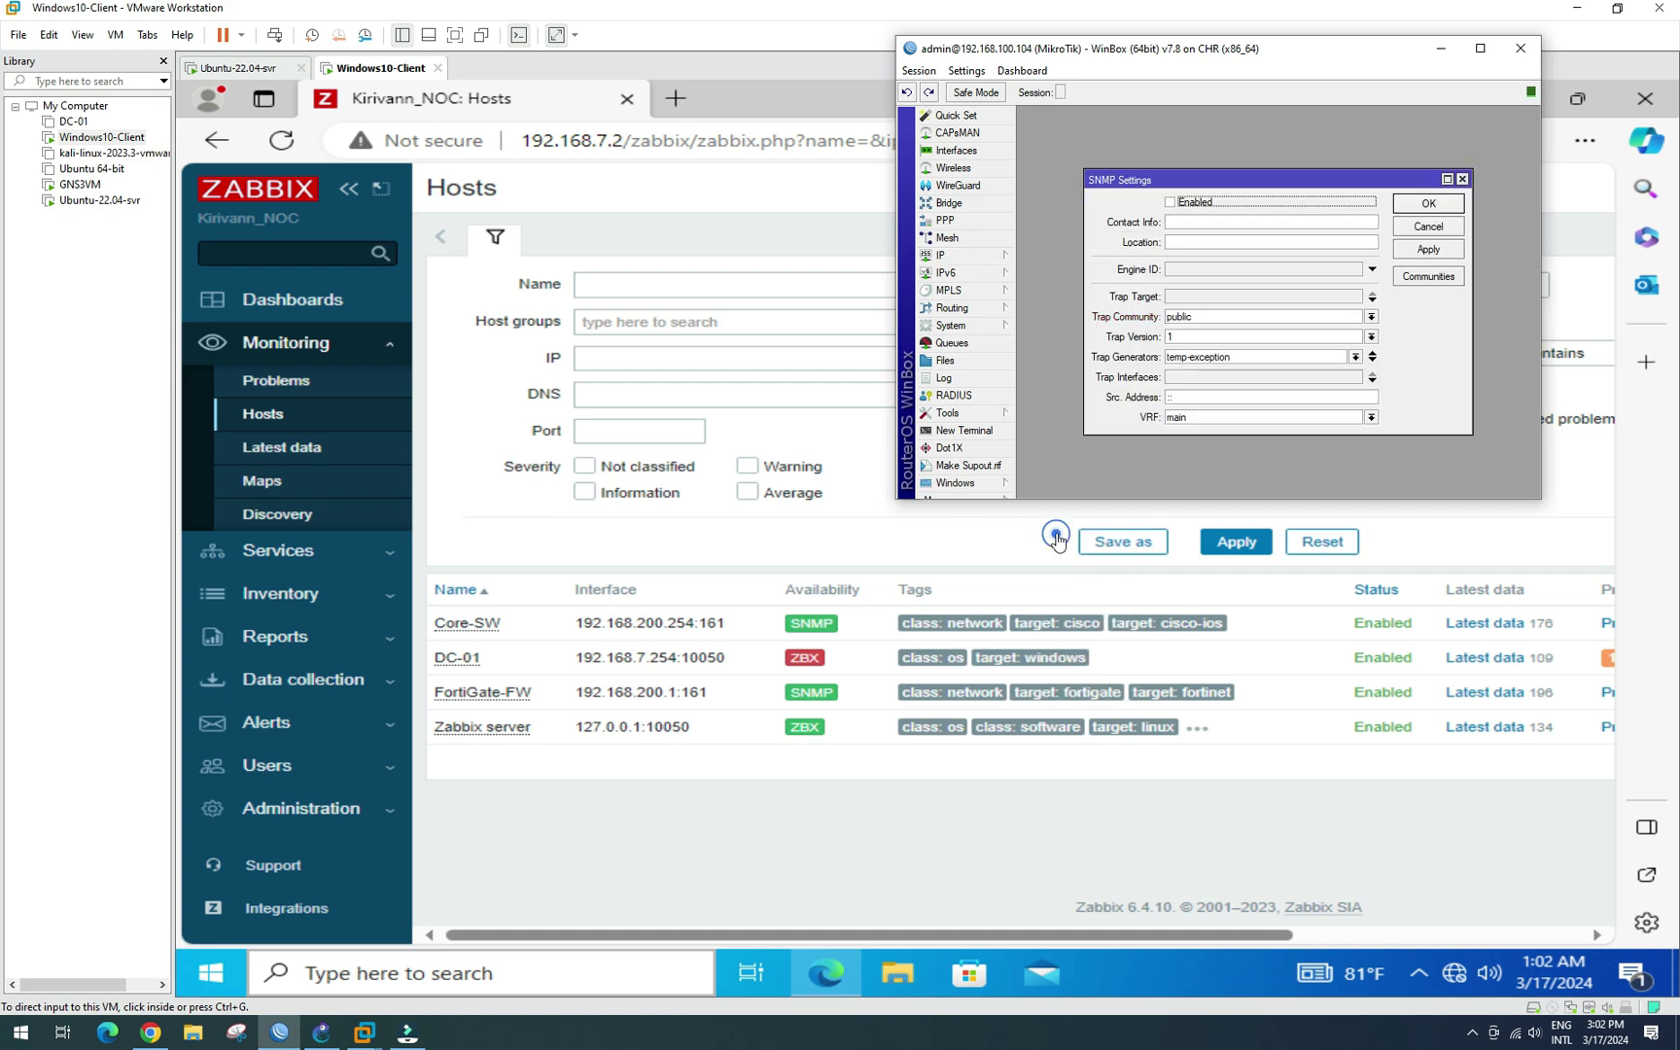
{"action": "left_click", "coordinate": [1168, 203]}
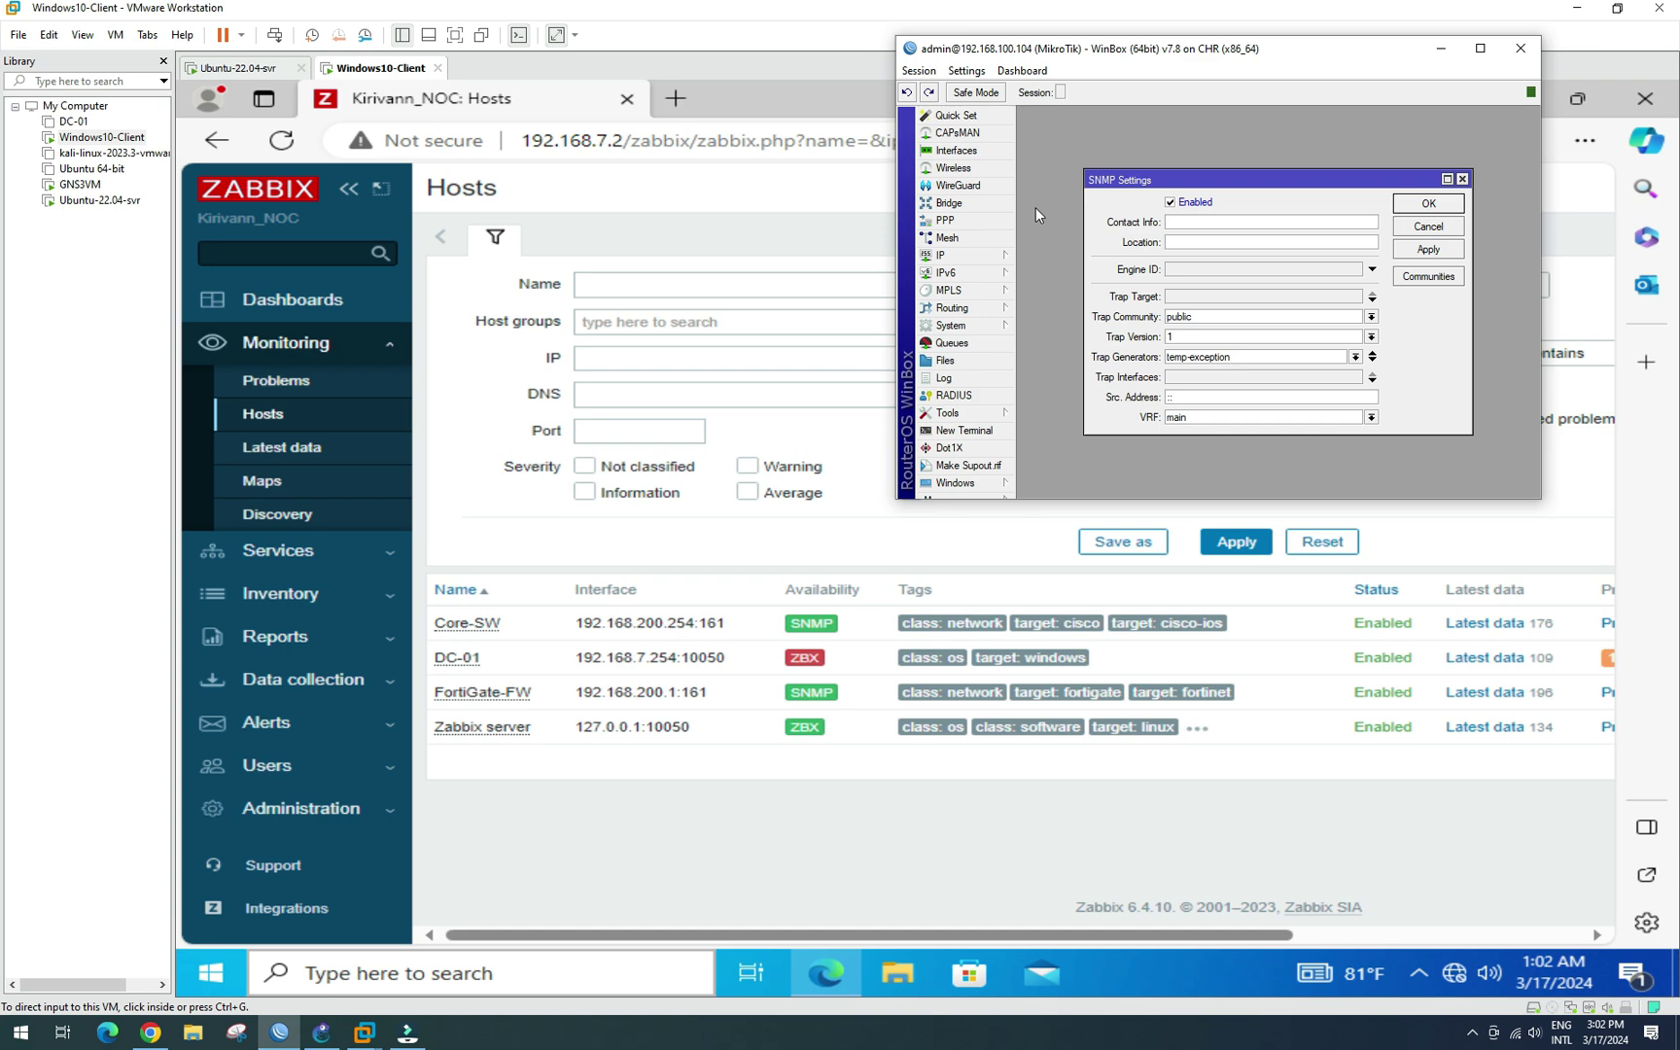
{"action": "type", "text": "kirivann"}
{"action": "key", "text": "Tab"}
{"action": "type", "text": "Phnom Penh"}
{"action": "left_click", "coordinate": [1190, 296]}
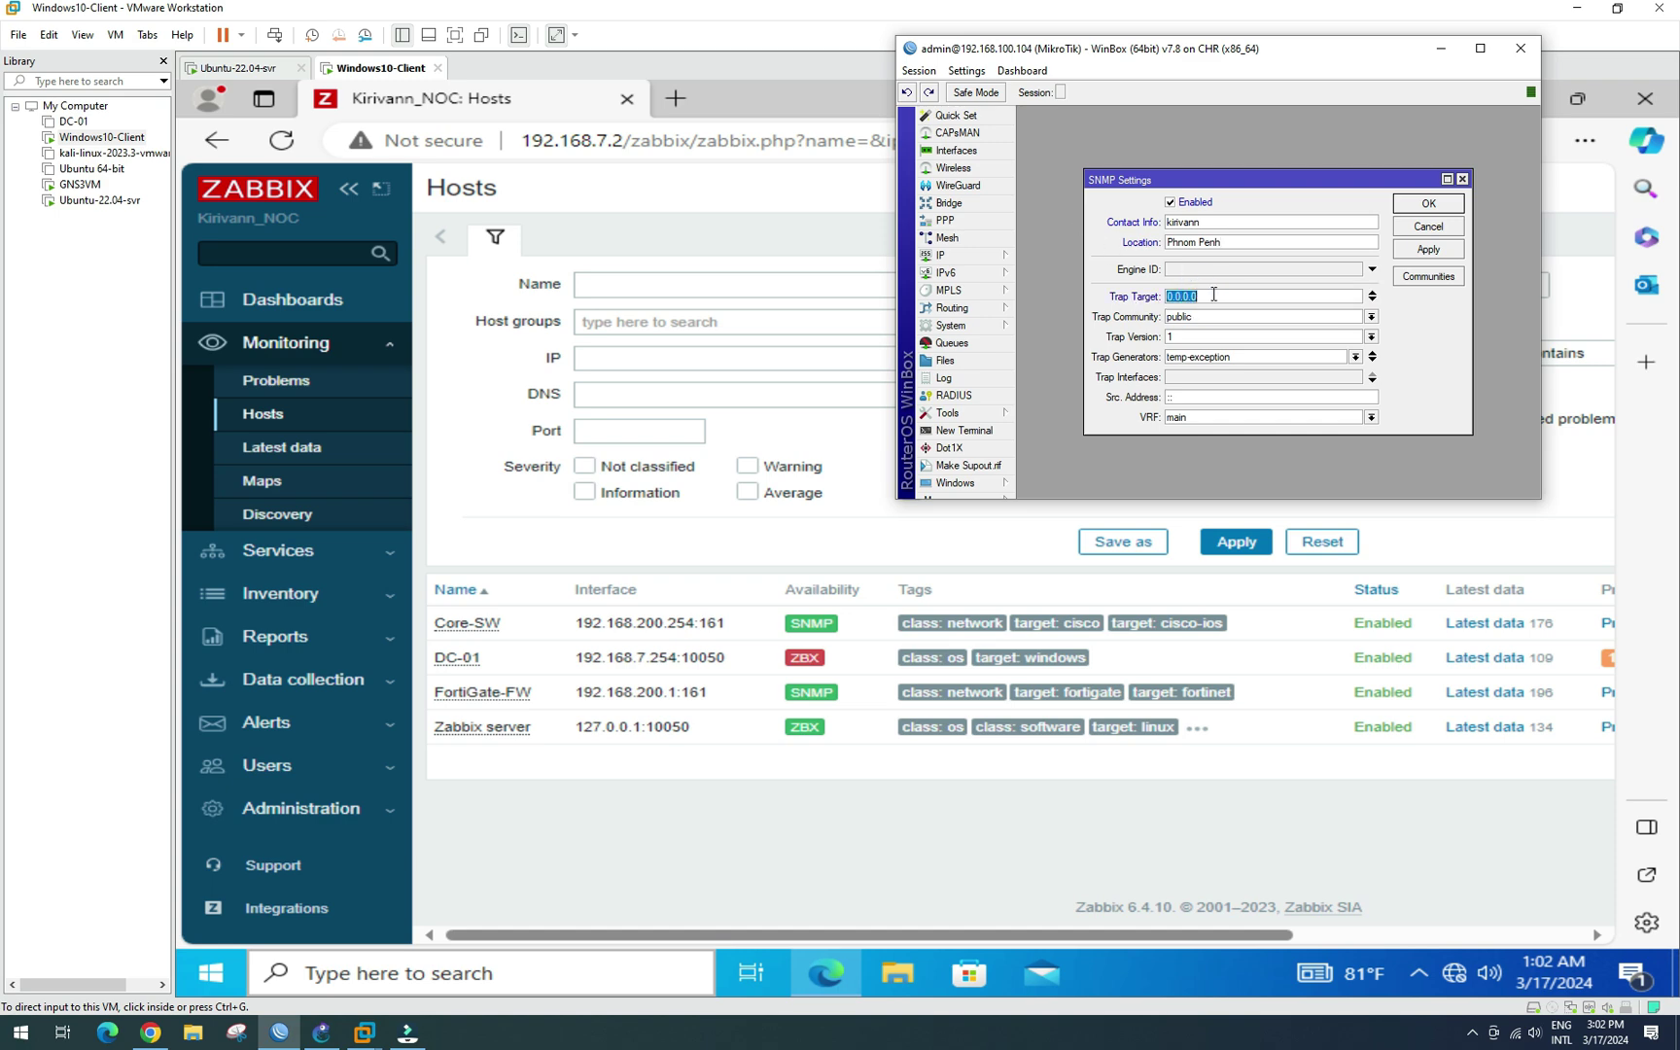
{"action": "type", "text": "1"}
Step: Allow write access for the public SNMP community and apply the switch's SNMP settings
{"action": "left_click", "coordinate": [1428, 279]}
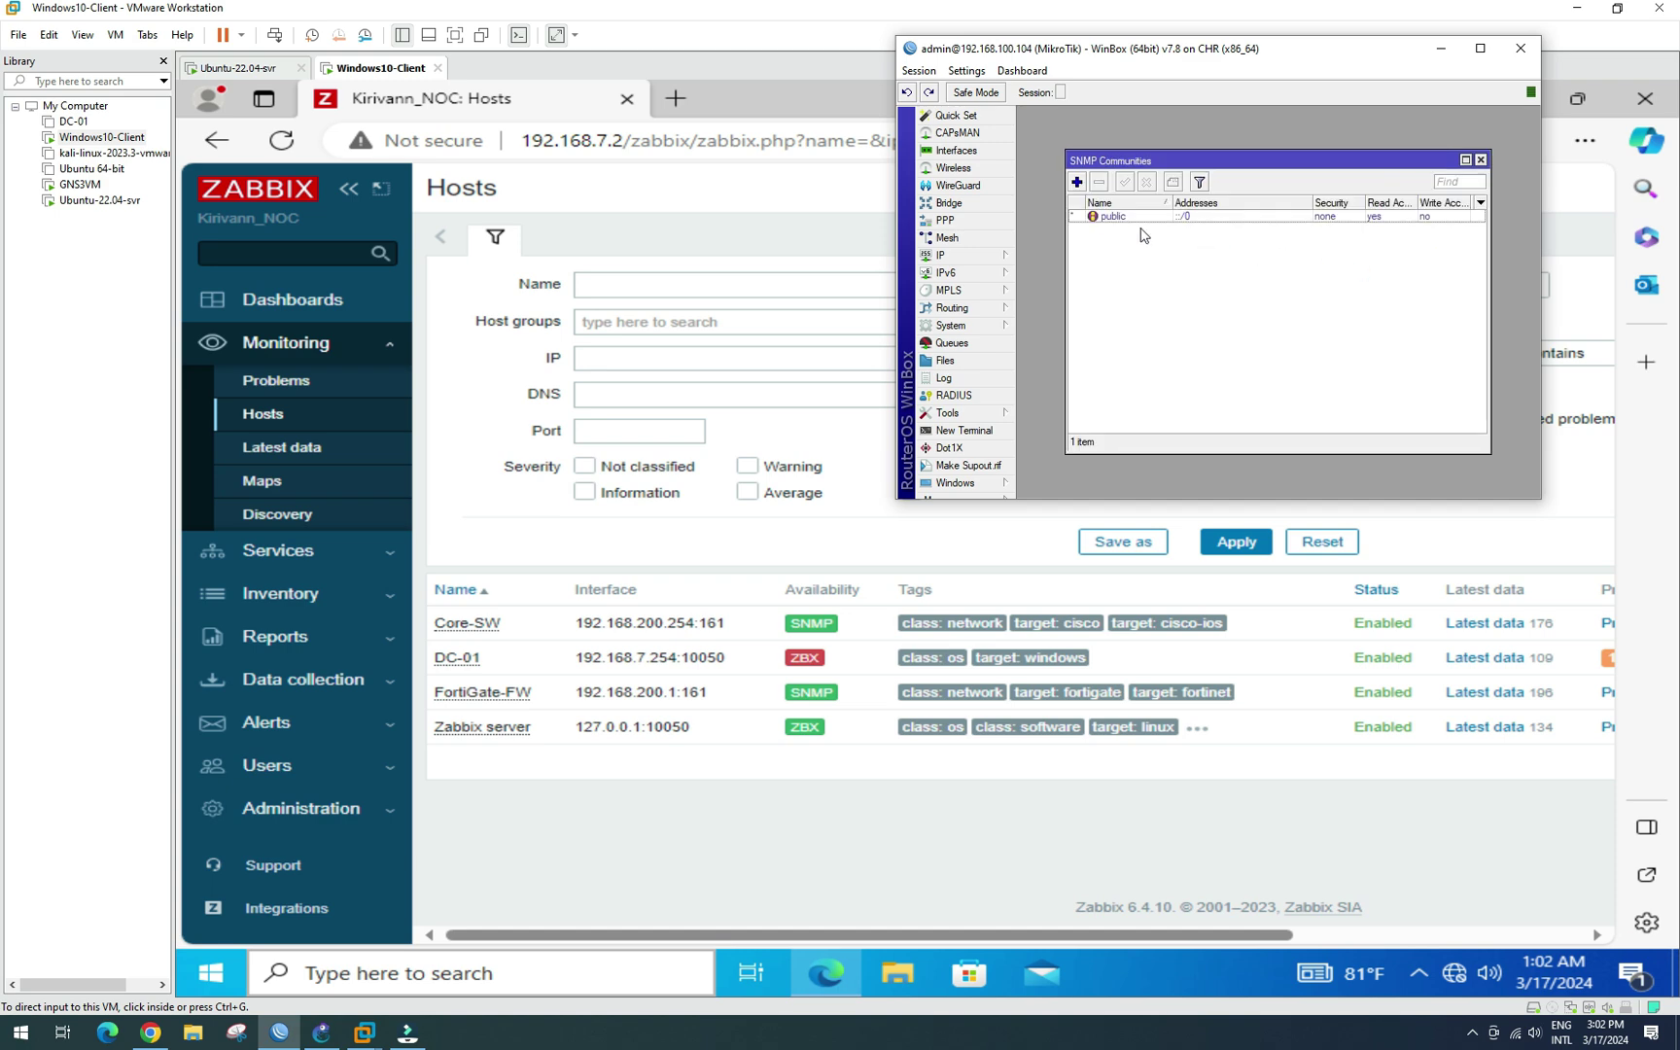
{"action": "left_click", "coordinate": [1144, 219]}
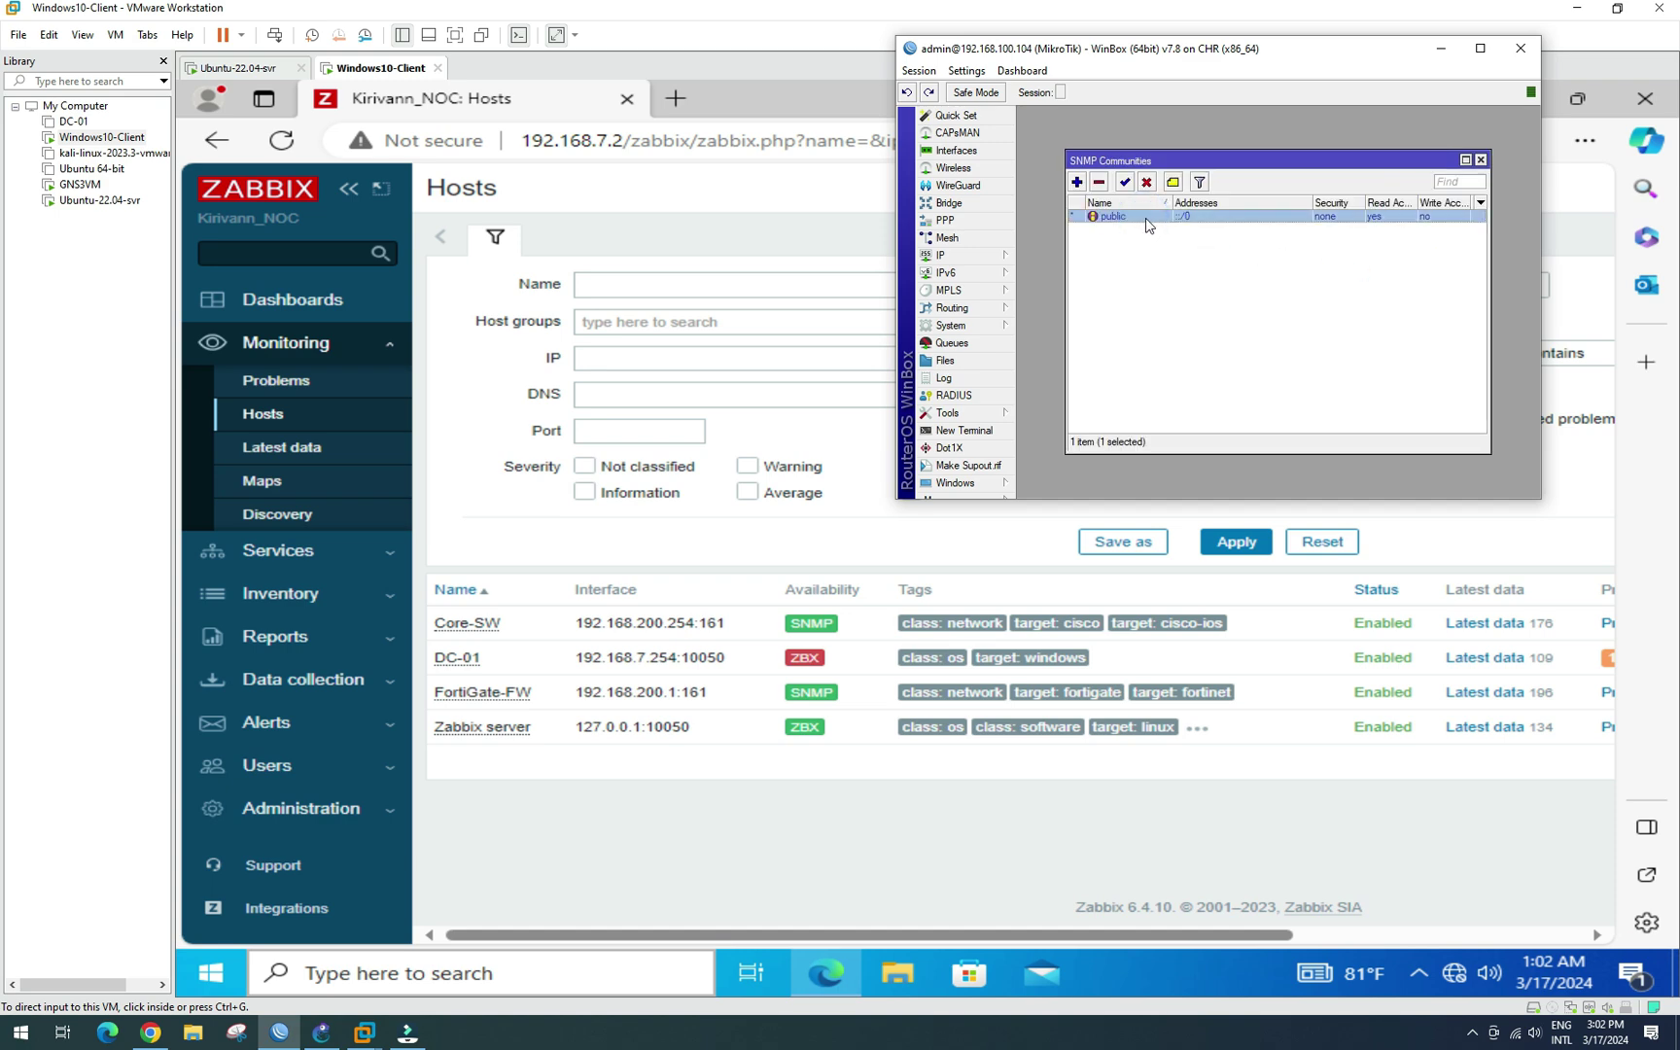
{"action": "double_click", "coordinate": [1146, 218]}
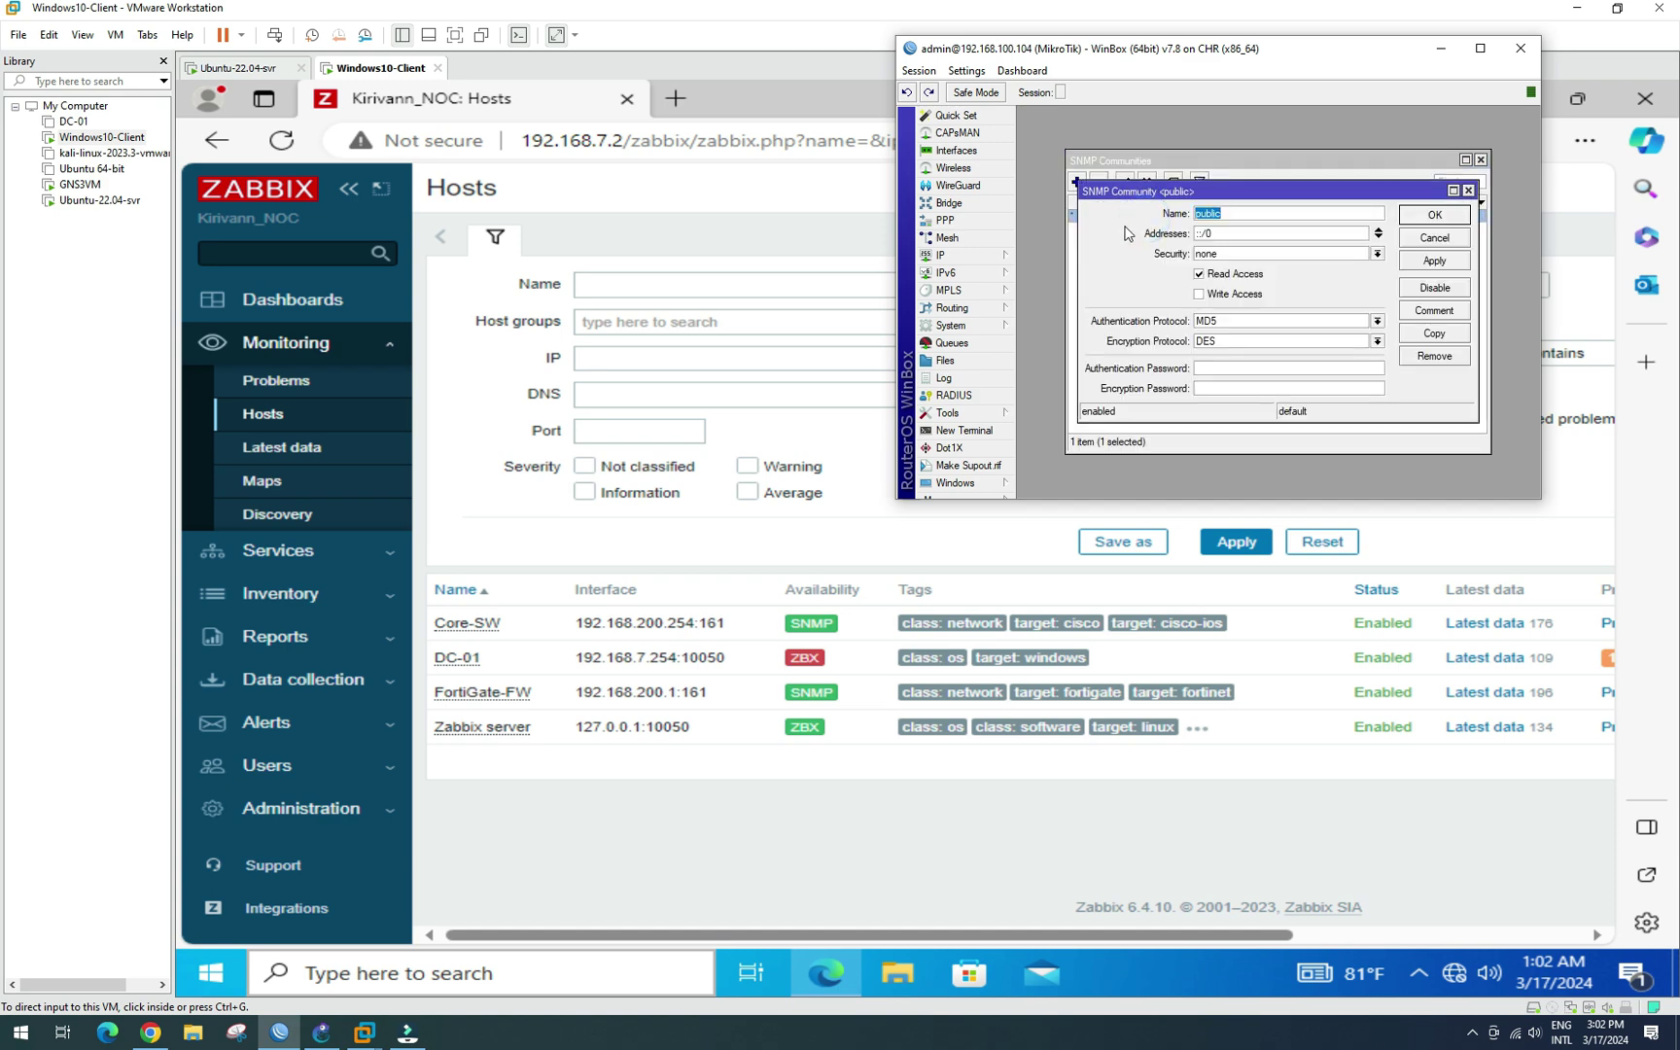
{"action": "left_click", "coordinate": [1200, 295]}
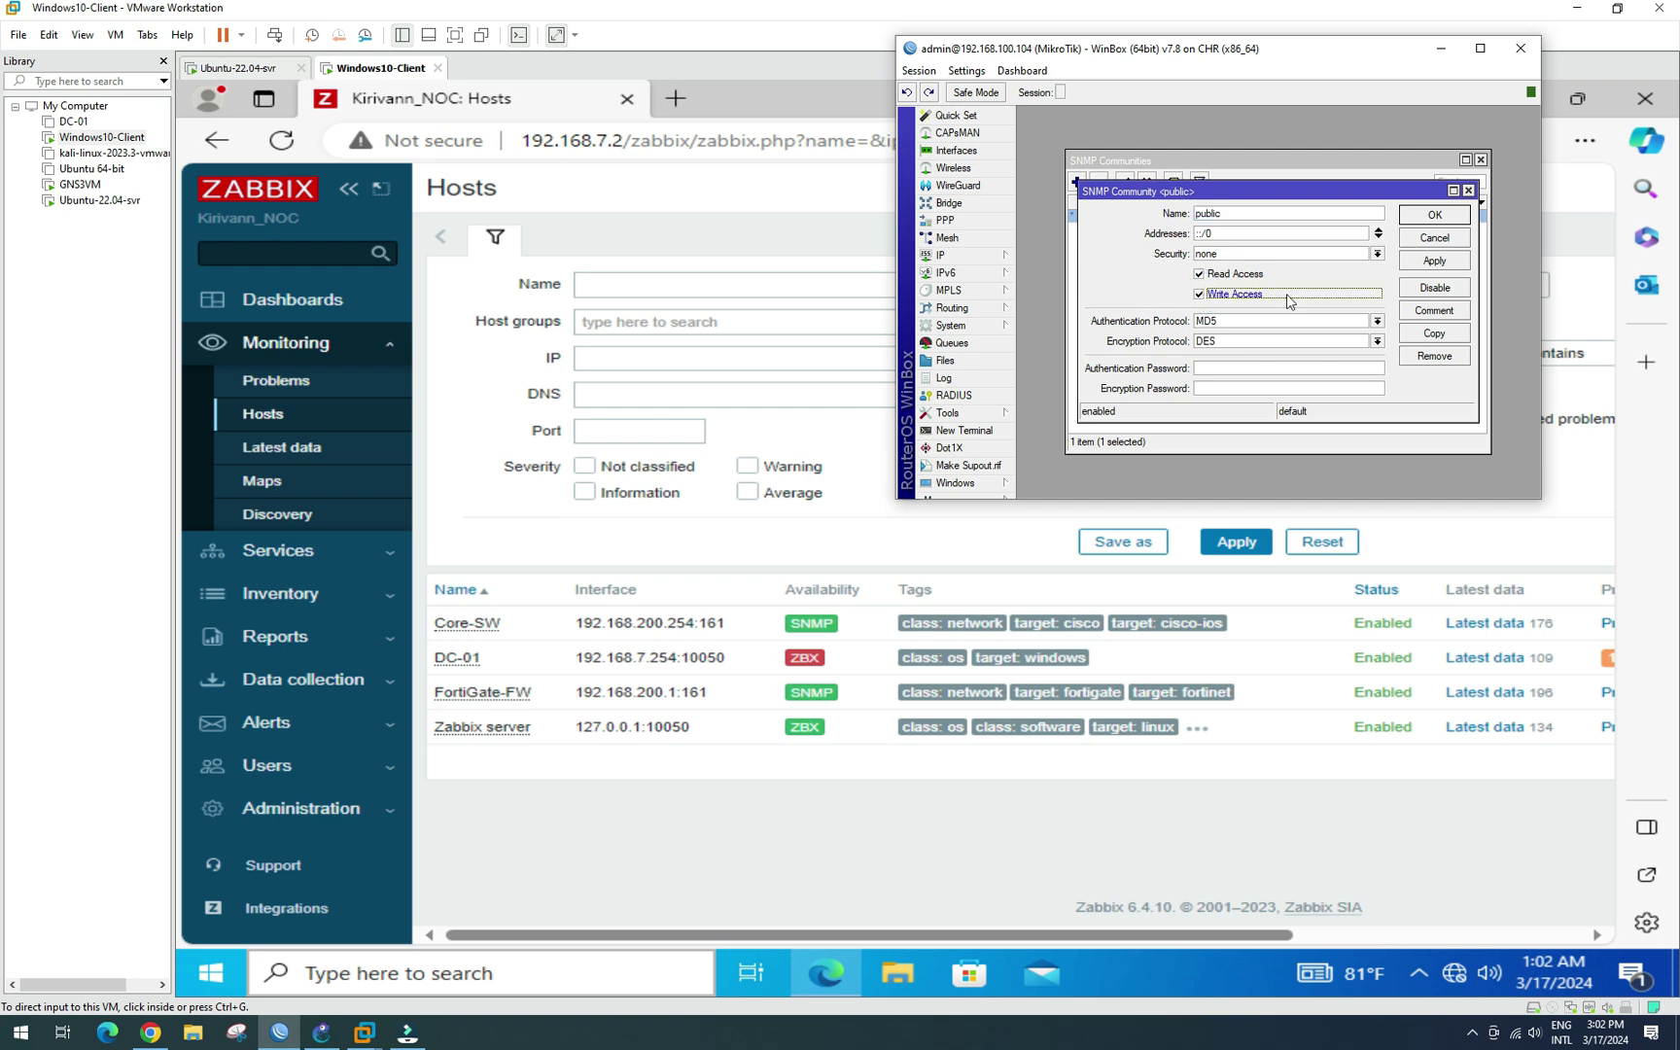
{"action": "left_click", "coordinate": [1435, 215]}
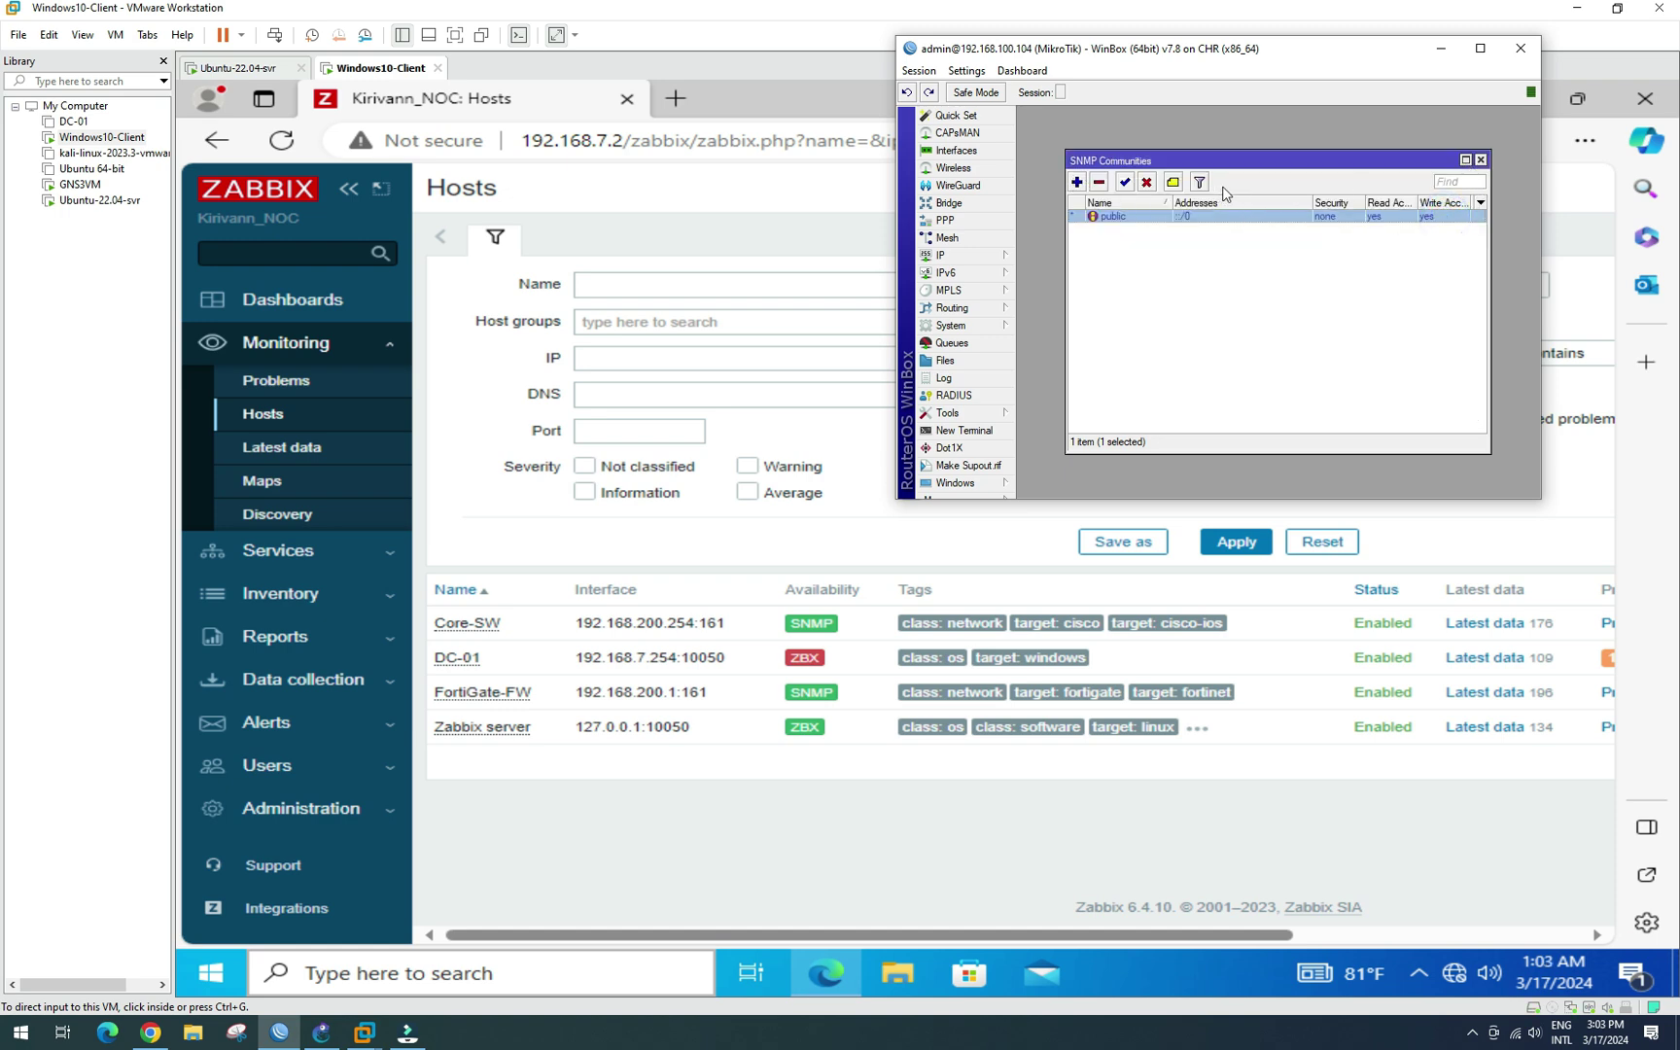
{"action": "left_click", "coordinate": [1481, 160]}
{"action": "left_click", "coordinate": [1435, 251]}
{"action": "left_click", "coordinate": [1433, 204]}
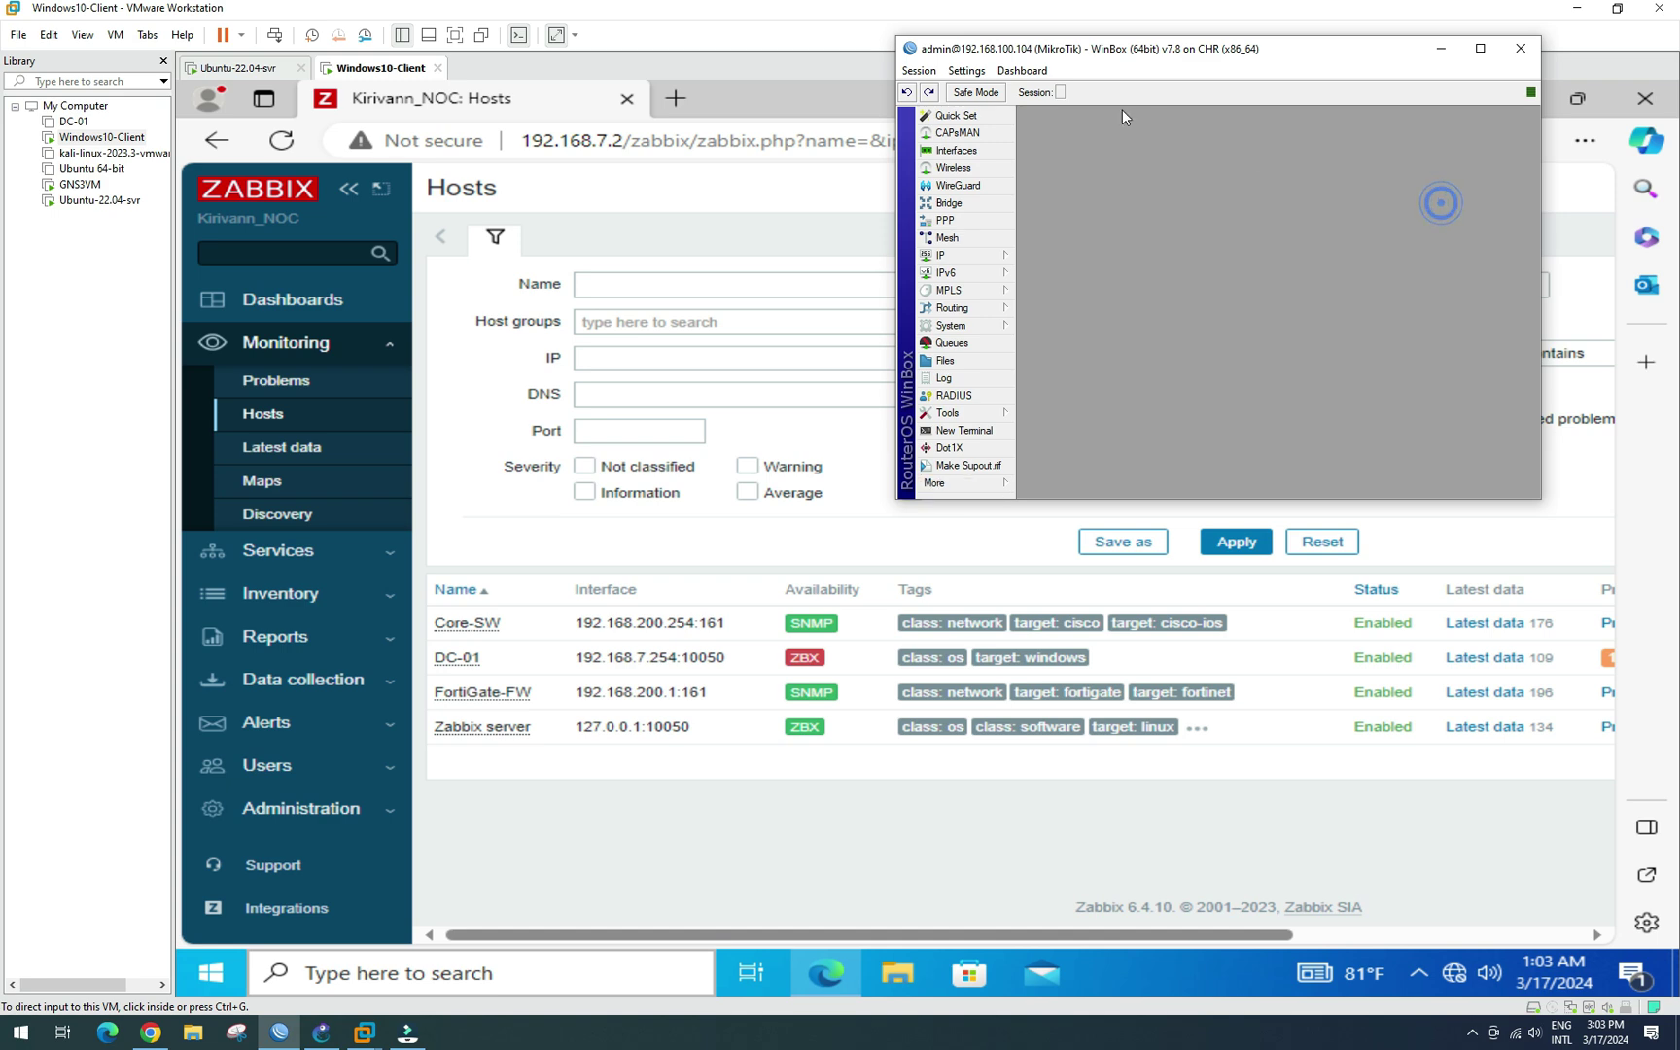
Step: Return to the Zabbix Hosts page and start a new host named Mikrotik SW
{"action": "left_click", "coordinate": [546, 131]}
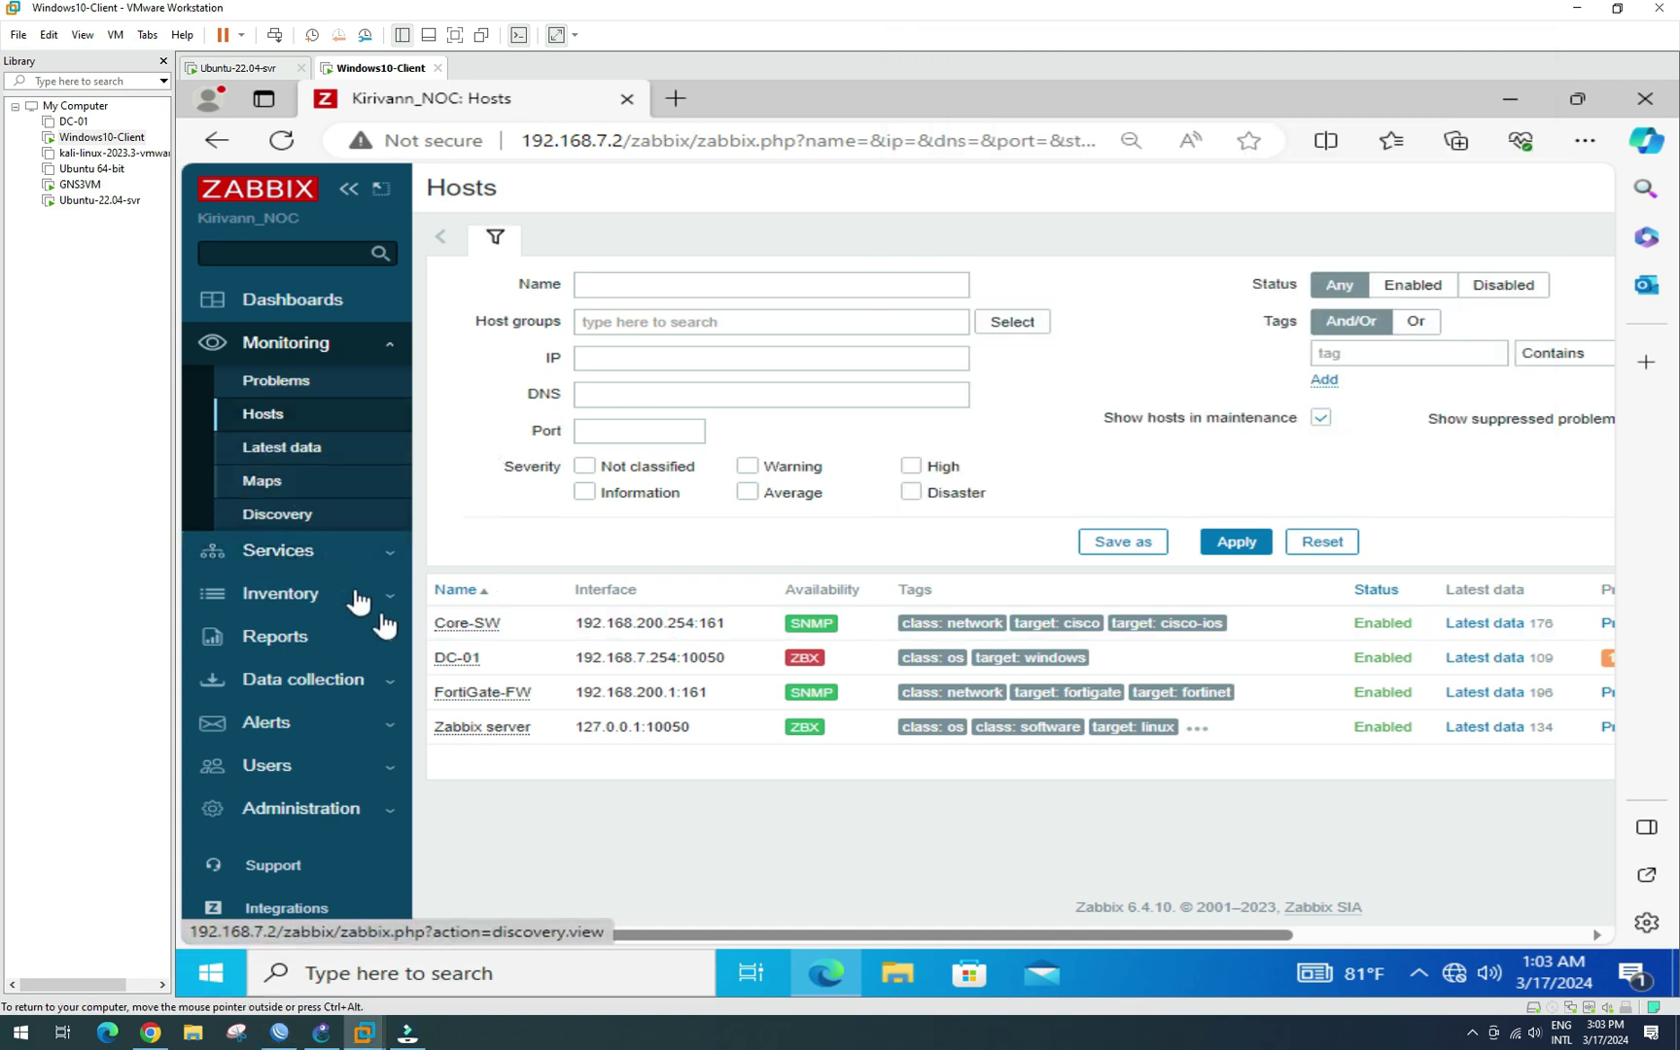
{"action": "left_click_drag", "start_coordinate": [814, 935], "coordinate": [1151, 935]}
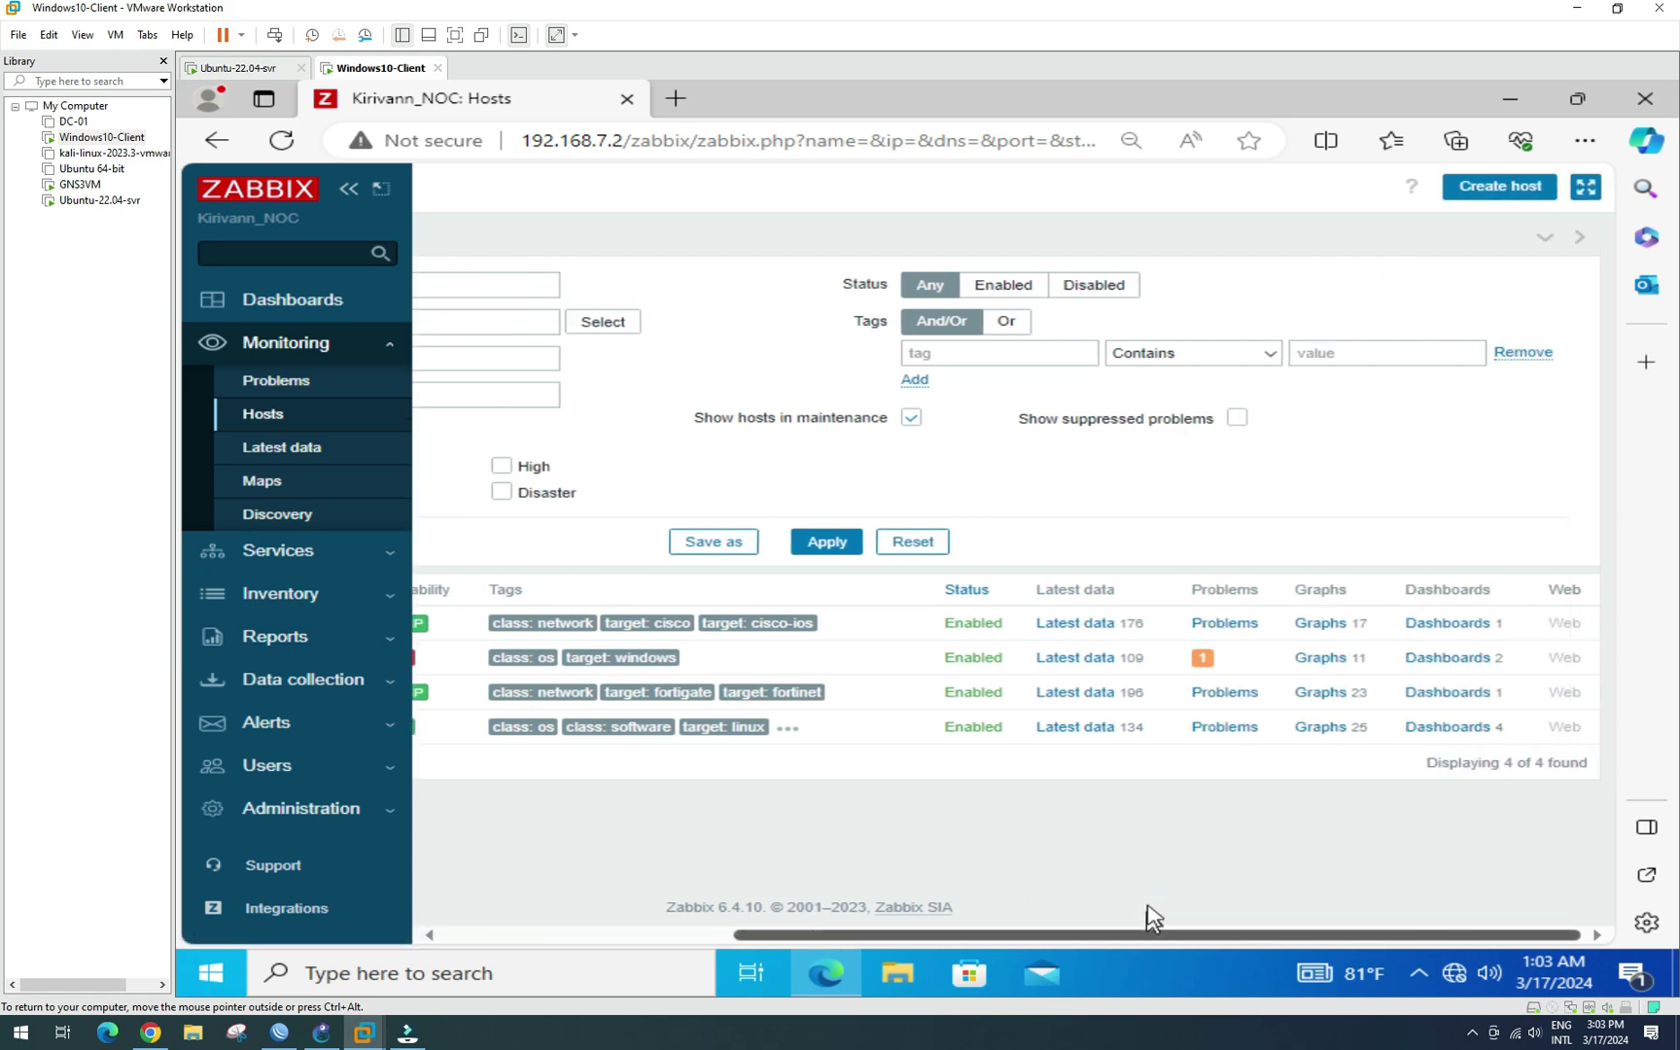
{"action": "left_click", "coordinate": [1497, 199]}
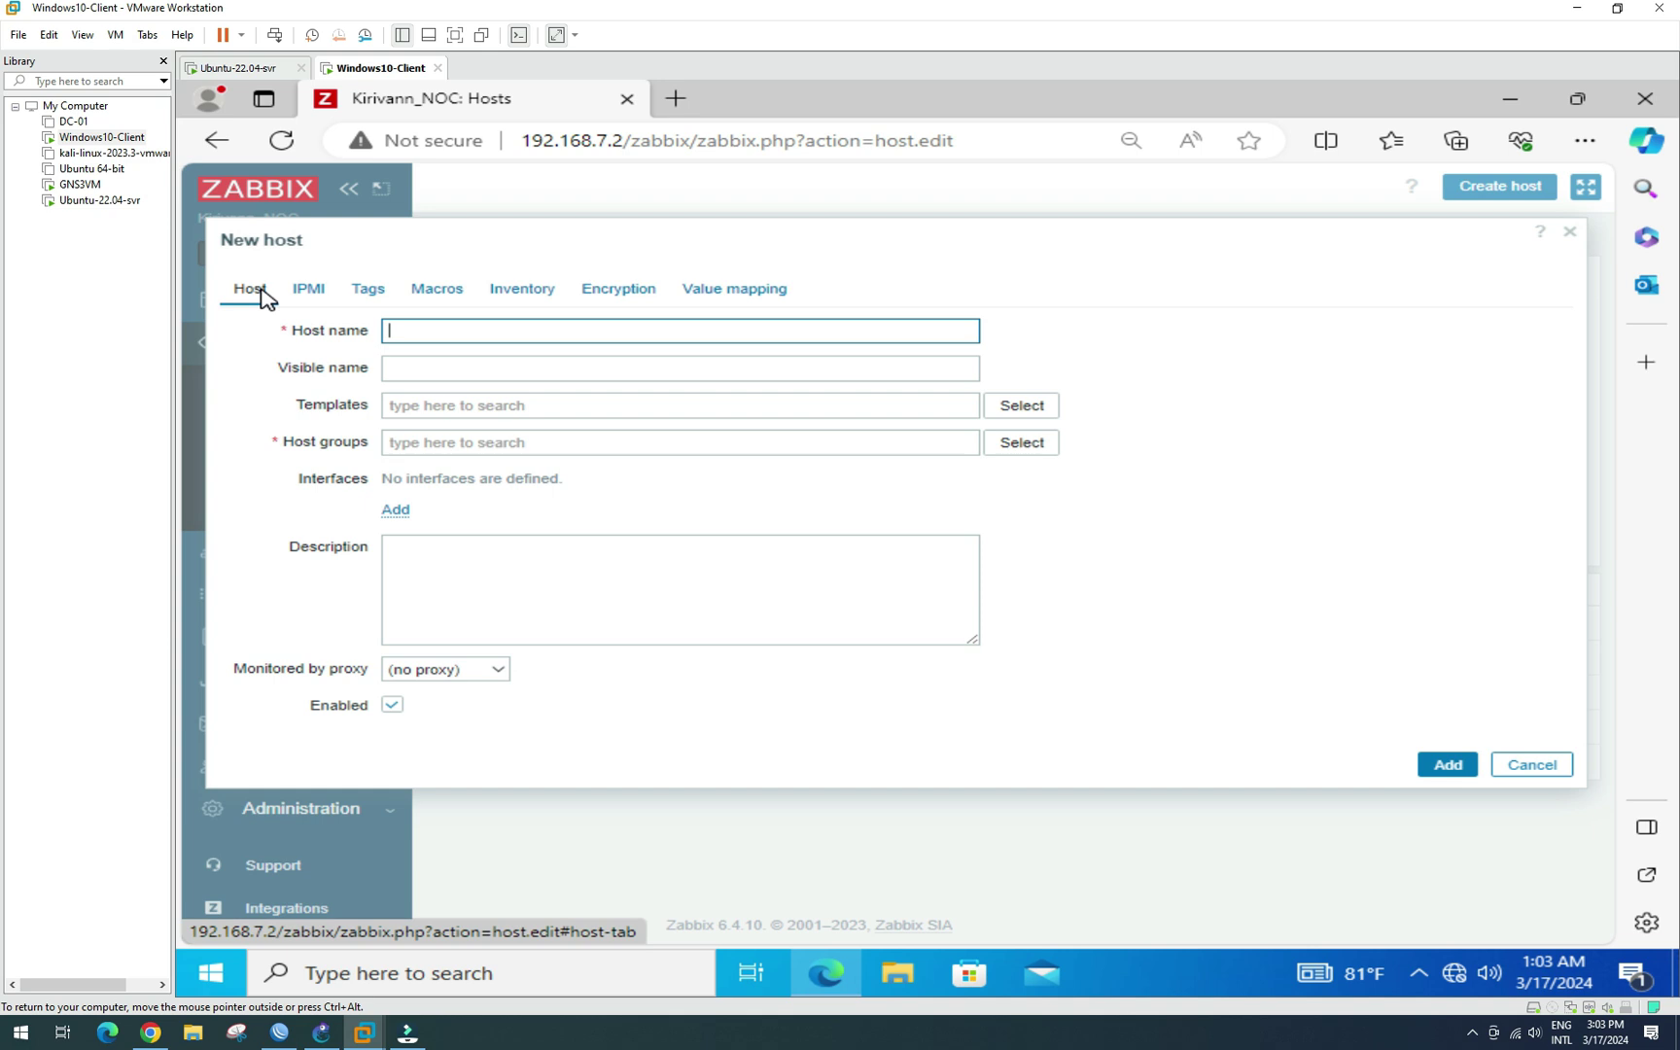
{"action": "type", "text": "Mikrotik"}
{"action": "type", "text": "SW"}
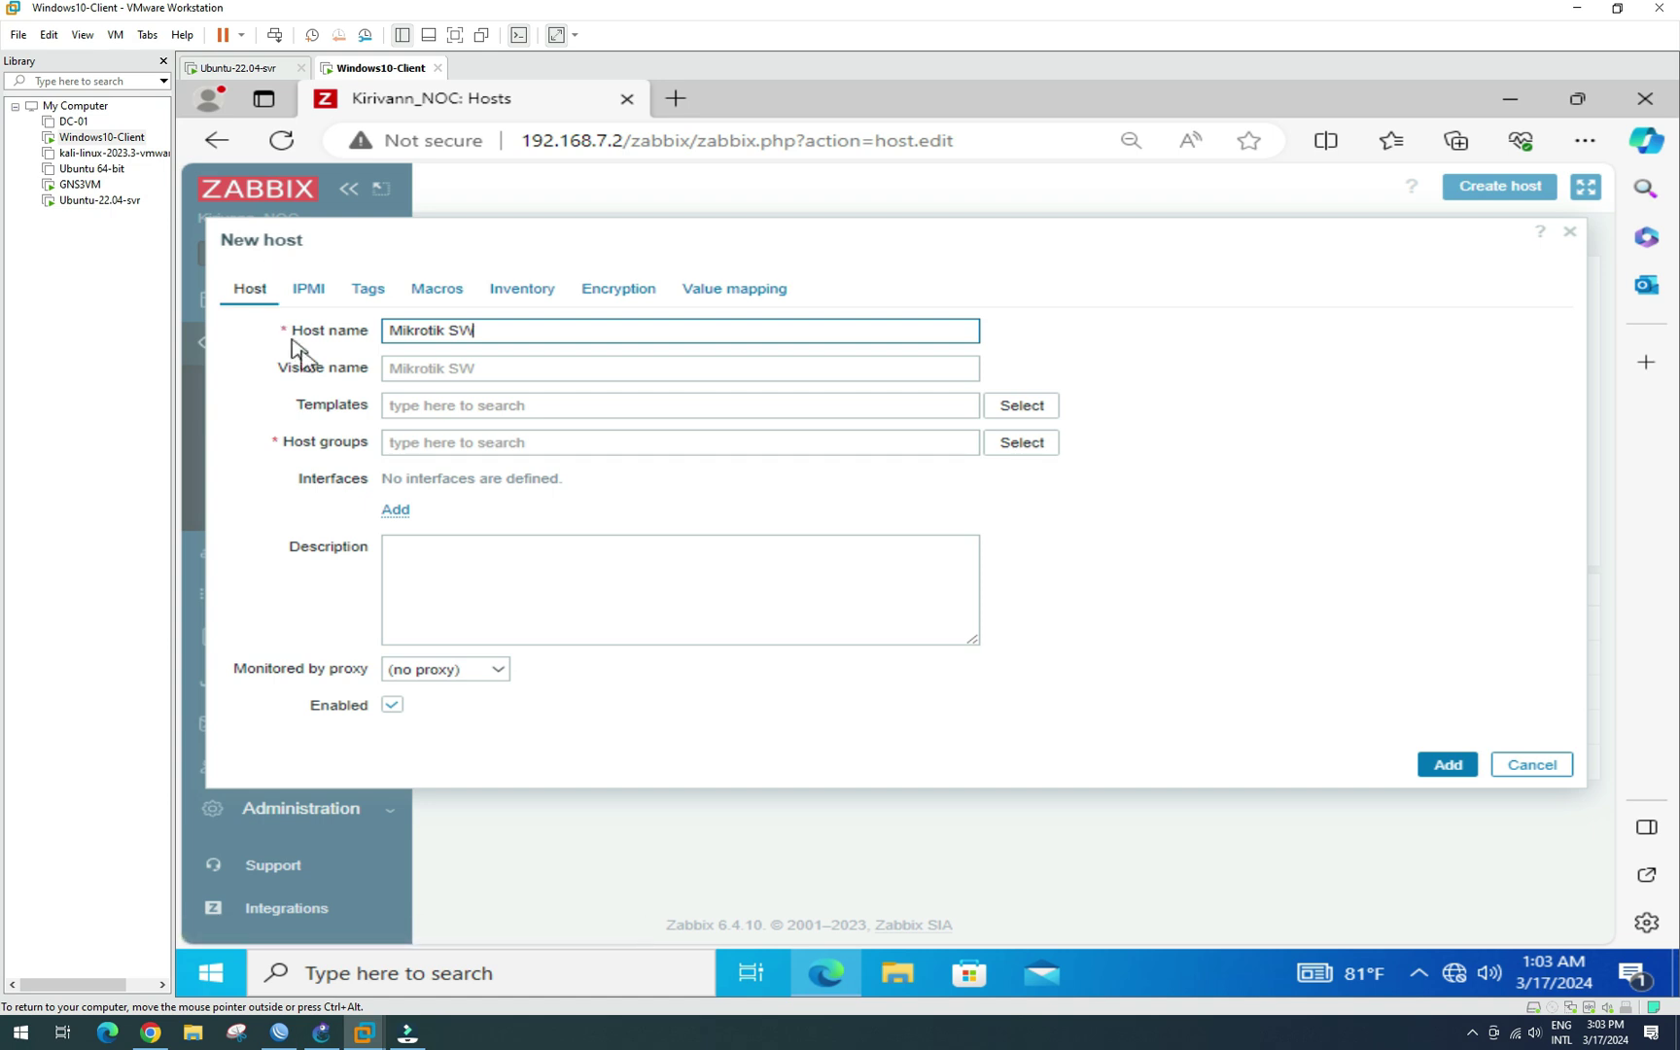
Step: Browse the templates available for the new host, filtered to the Templates/Network devices group
{"action": "left_click", "coordinate": [549, 406]}
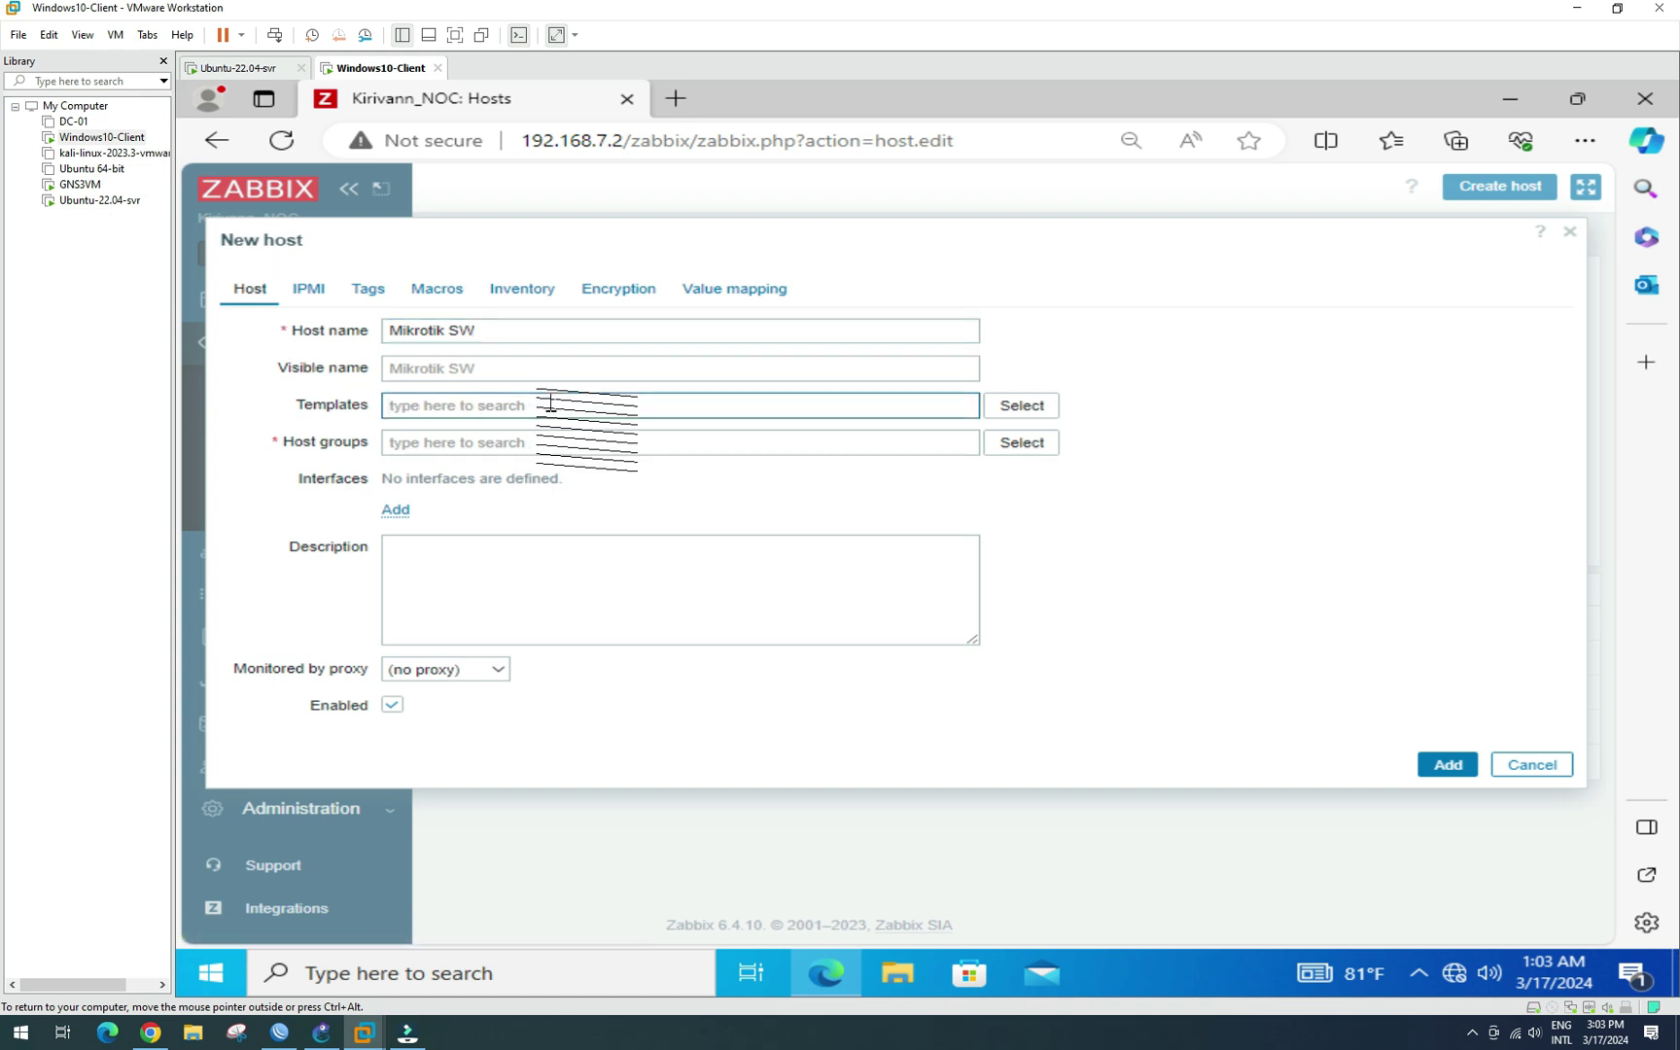
{"action": "left_click", "coordinate": [1023, 406]}
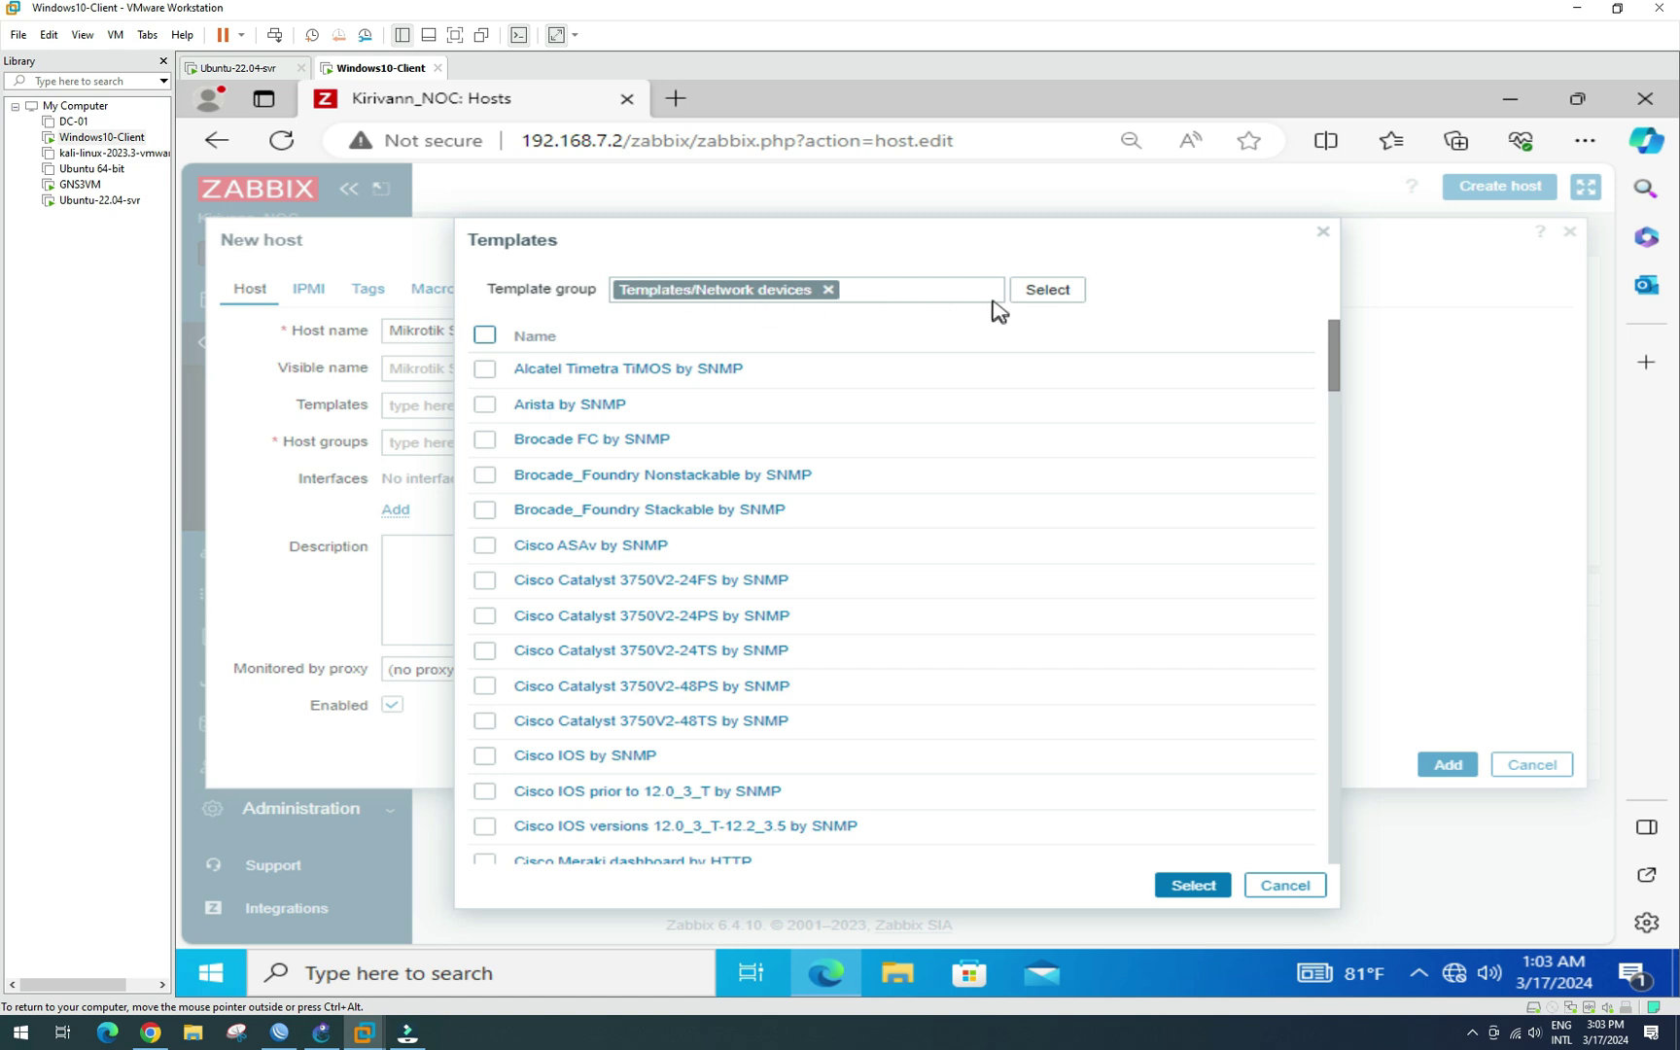
{"action": "left_click", "coordinate": [829, 290]}
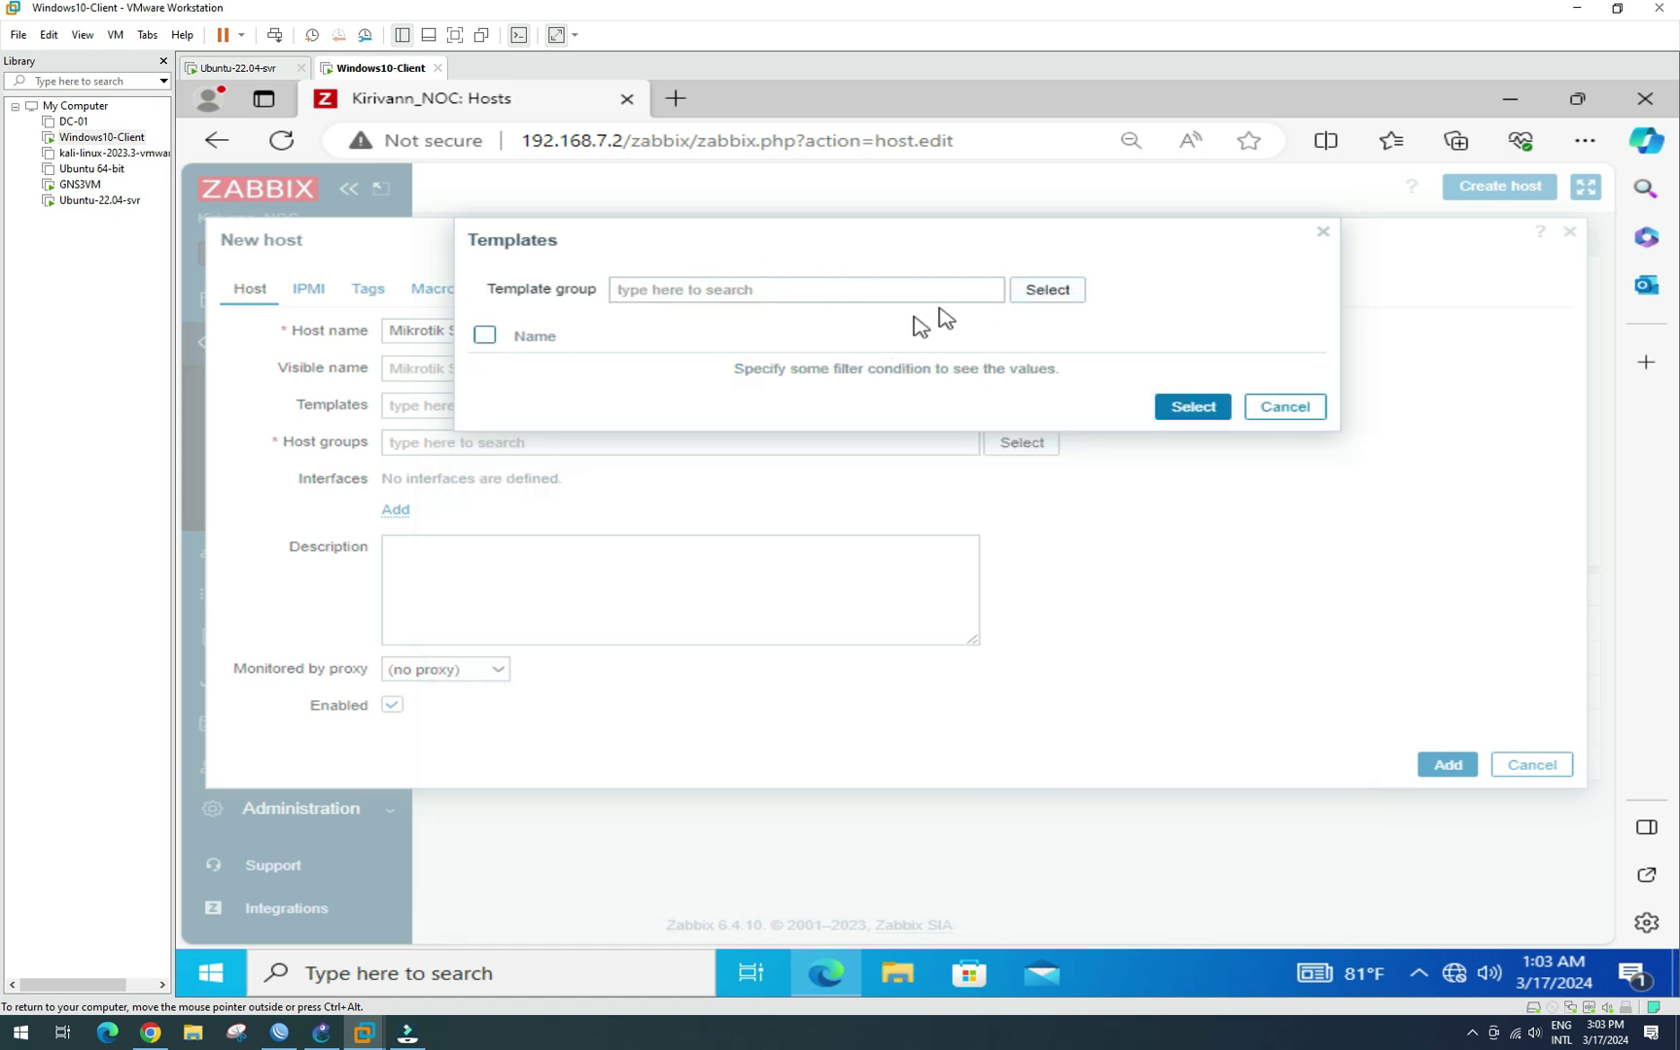
{"action": "left_click", "coordinate": [1048, 290]}
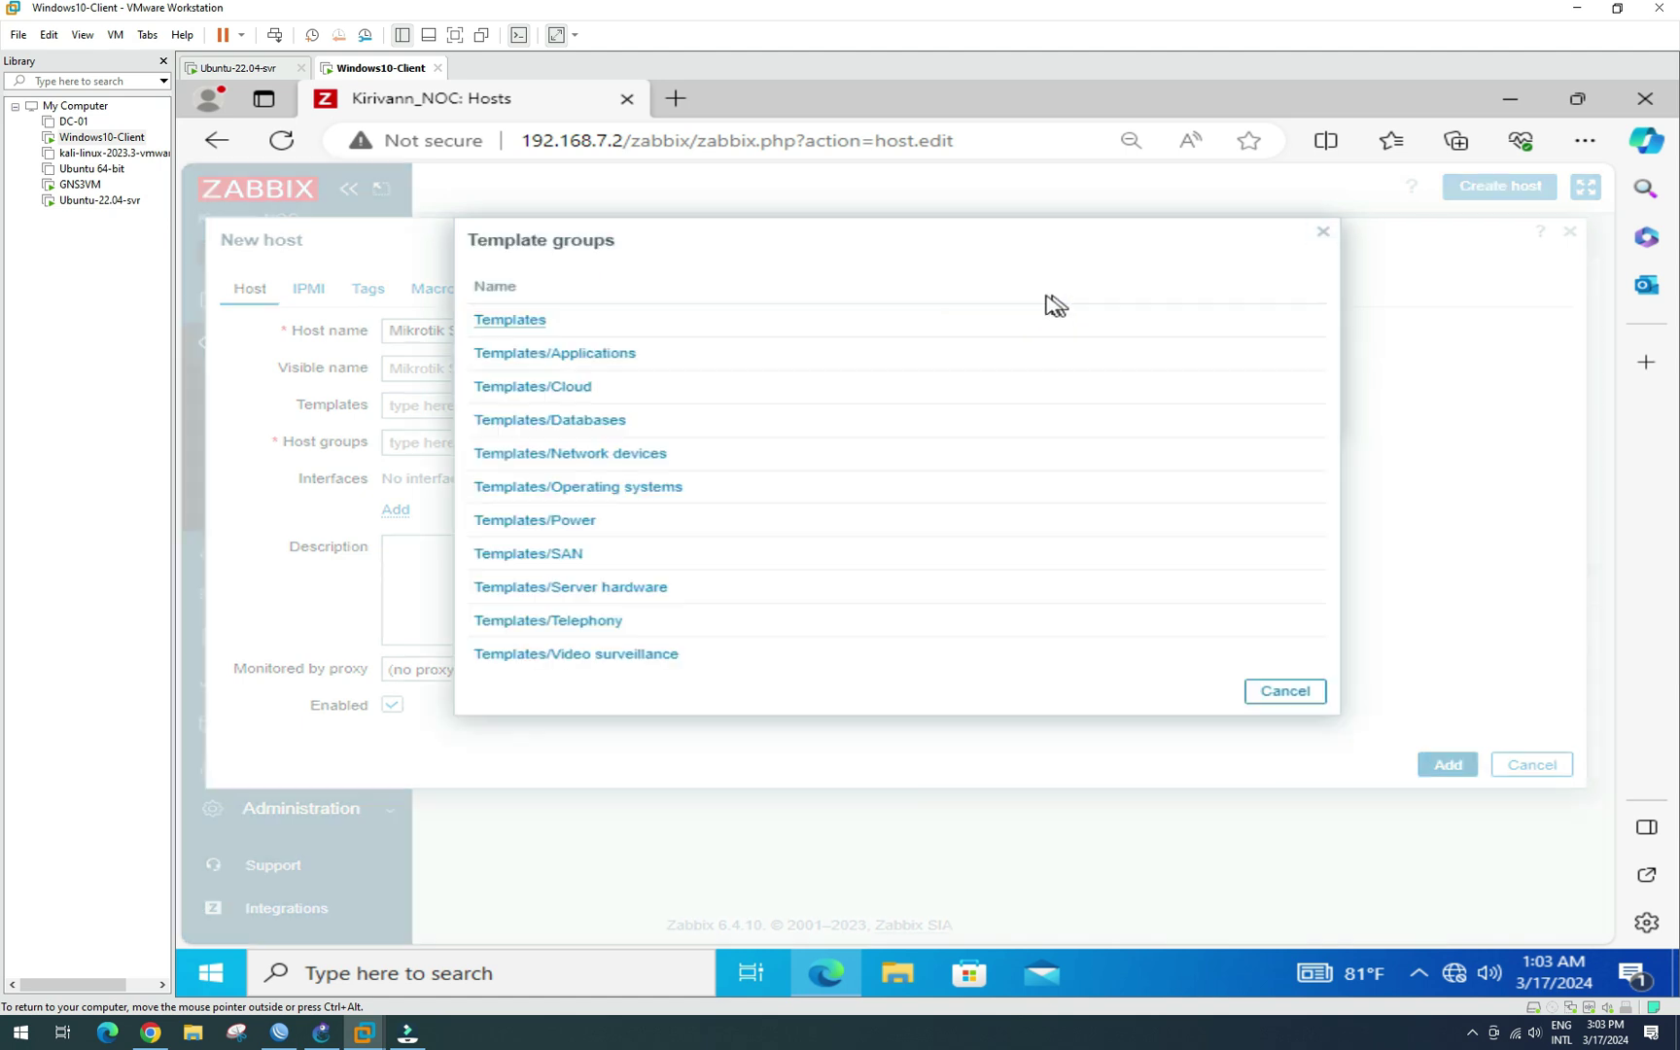
{"action": "left_click", "coordinate": [585, 454]}
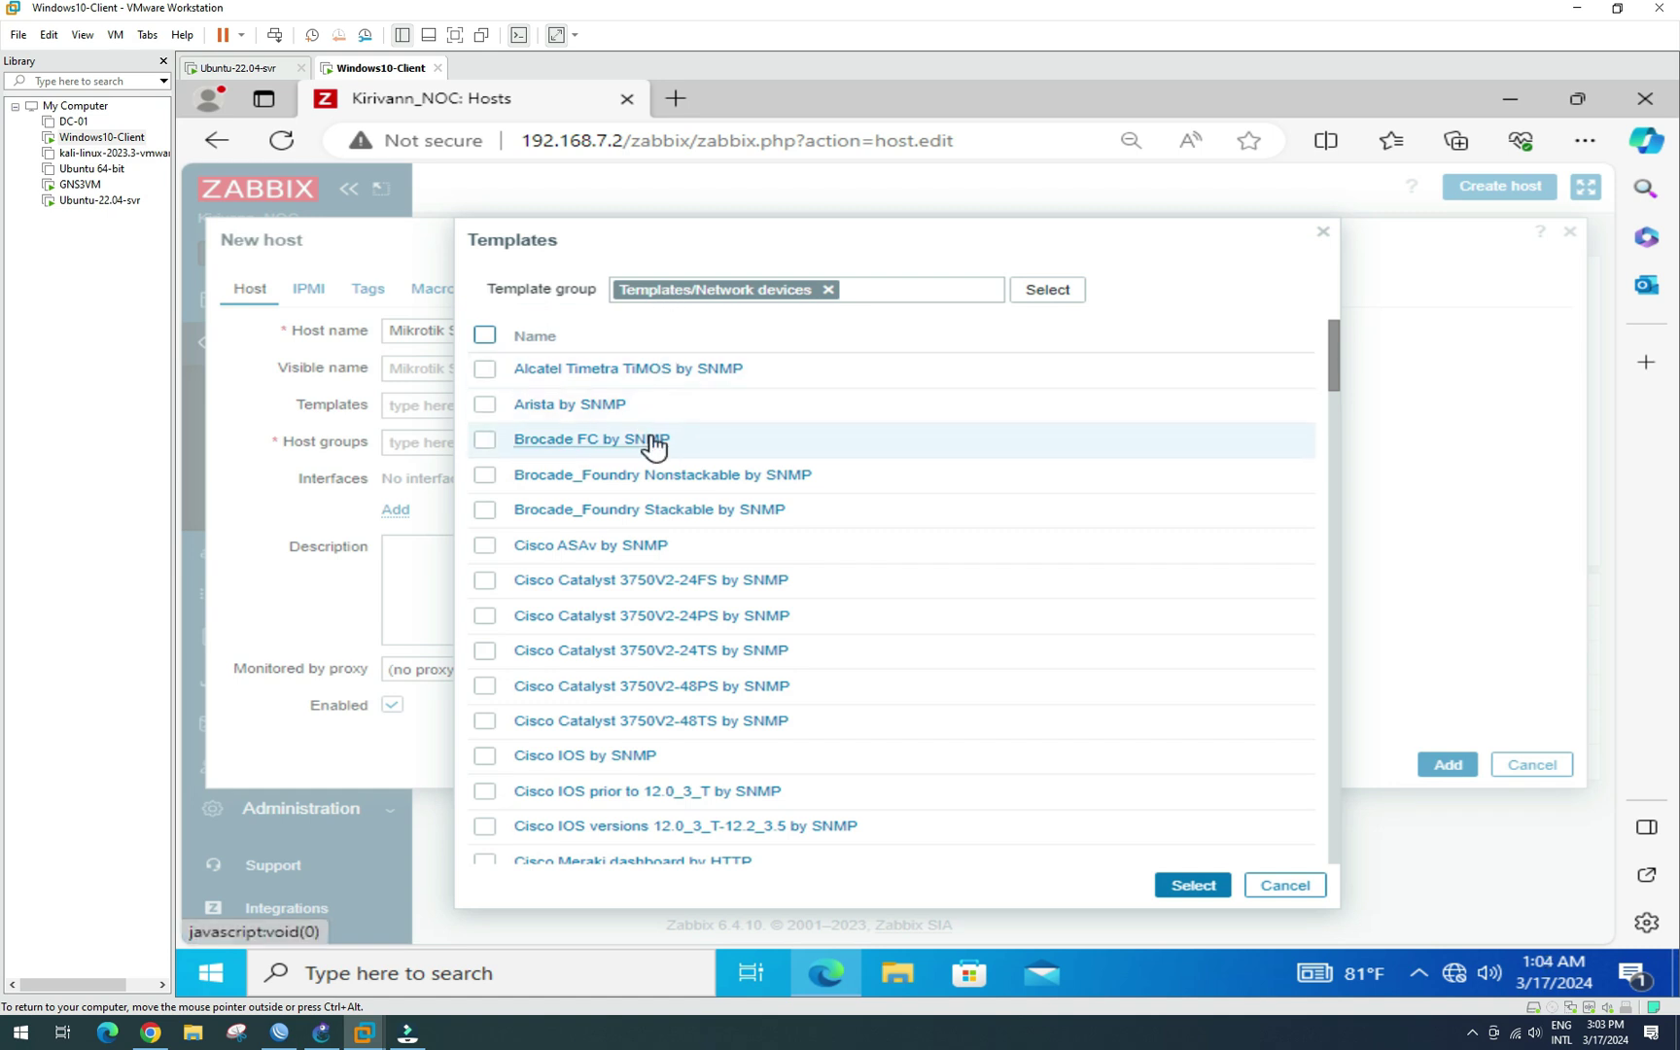
Step: Check the switch model in the GNS3 topology and assign the MikroTik CRS328-24P-4S+RM by SNMP template to the new host
{"action": "scroll", "coordinate": [651, 442], "scroll_direction": "down", "scroll_amount": 1}
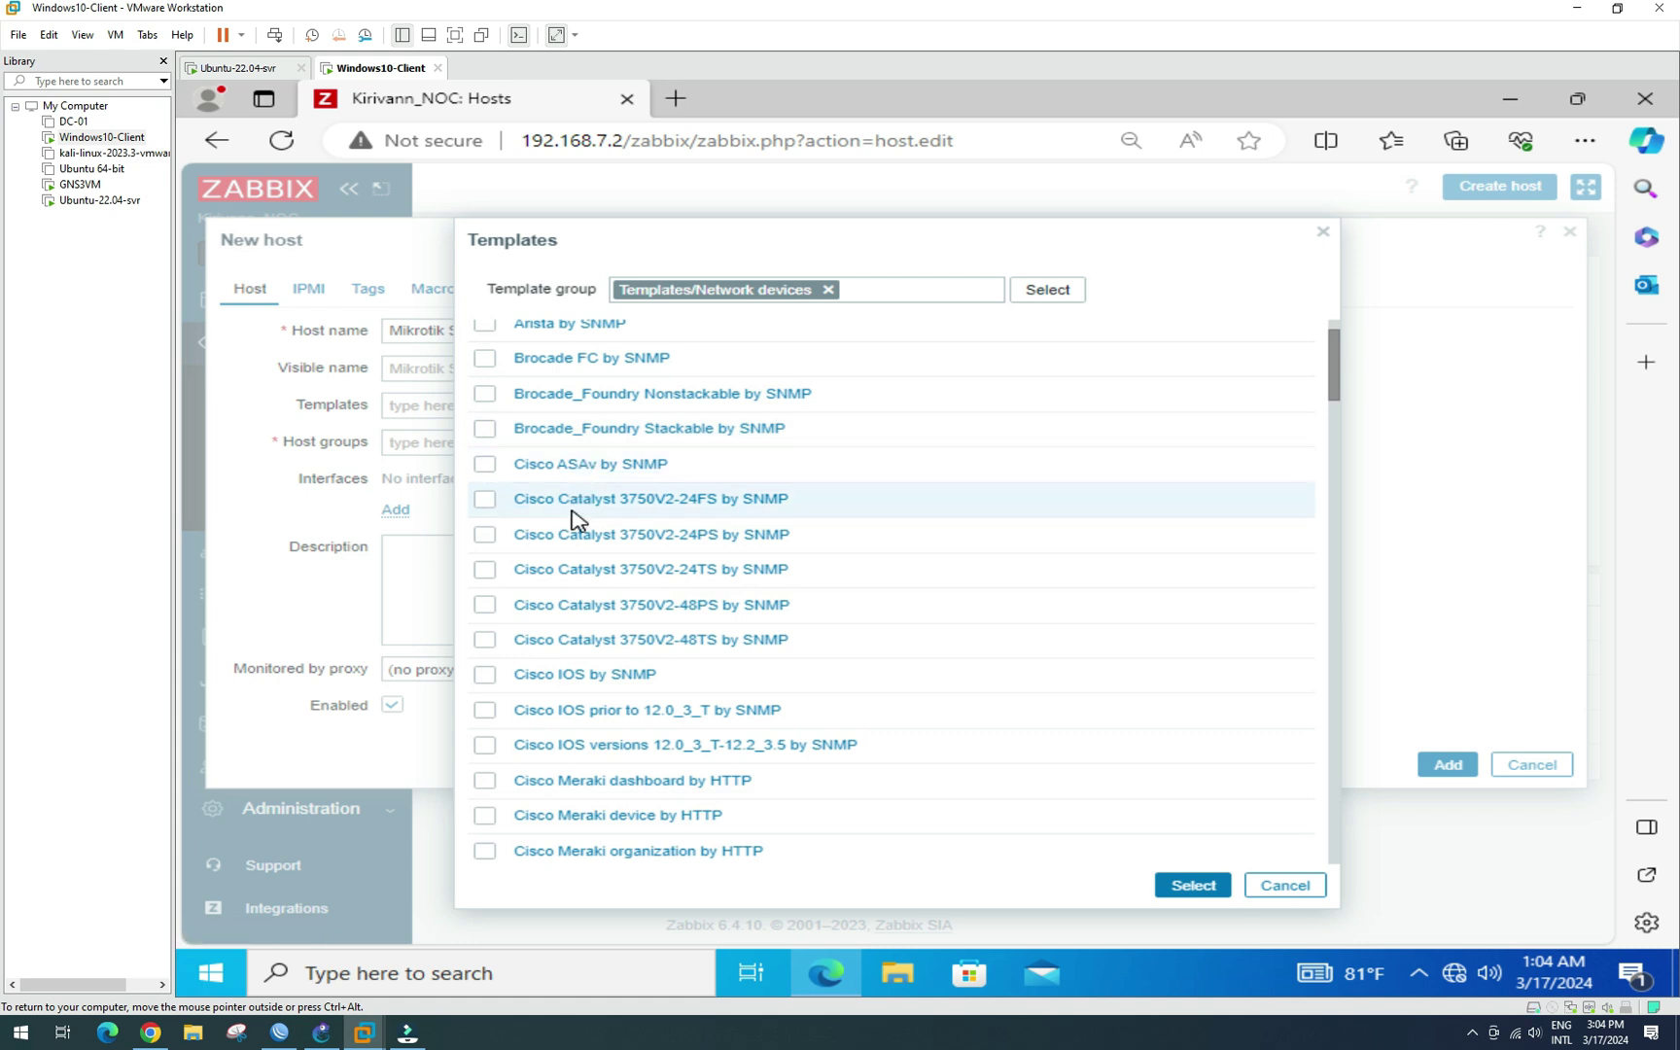
{"action": "scroll", "coordinate": [604, 669], "scroll_direction": "down", "scroll_amount": 1}
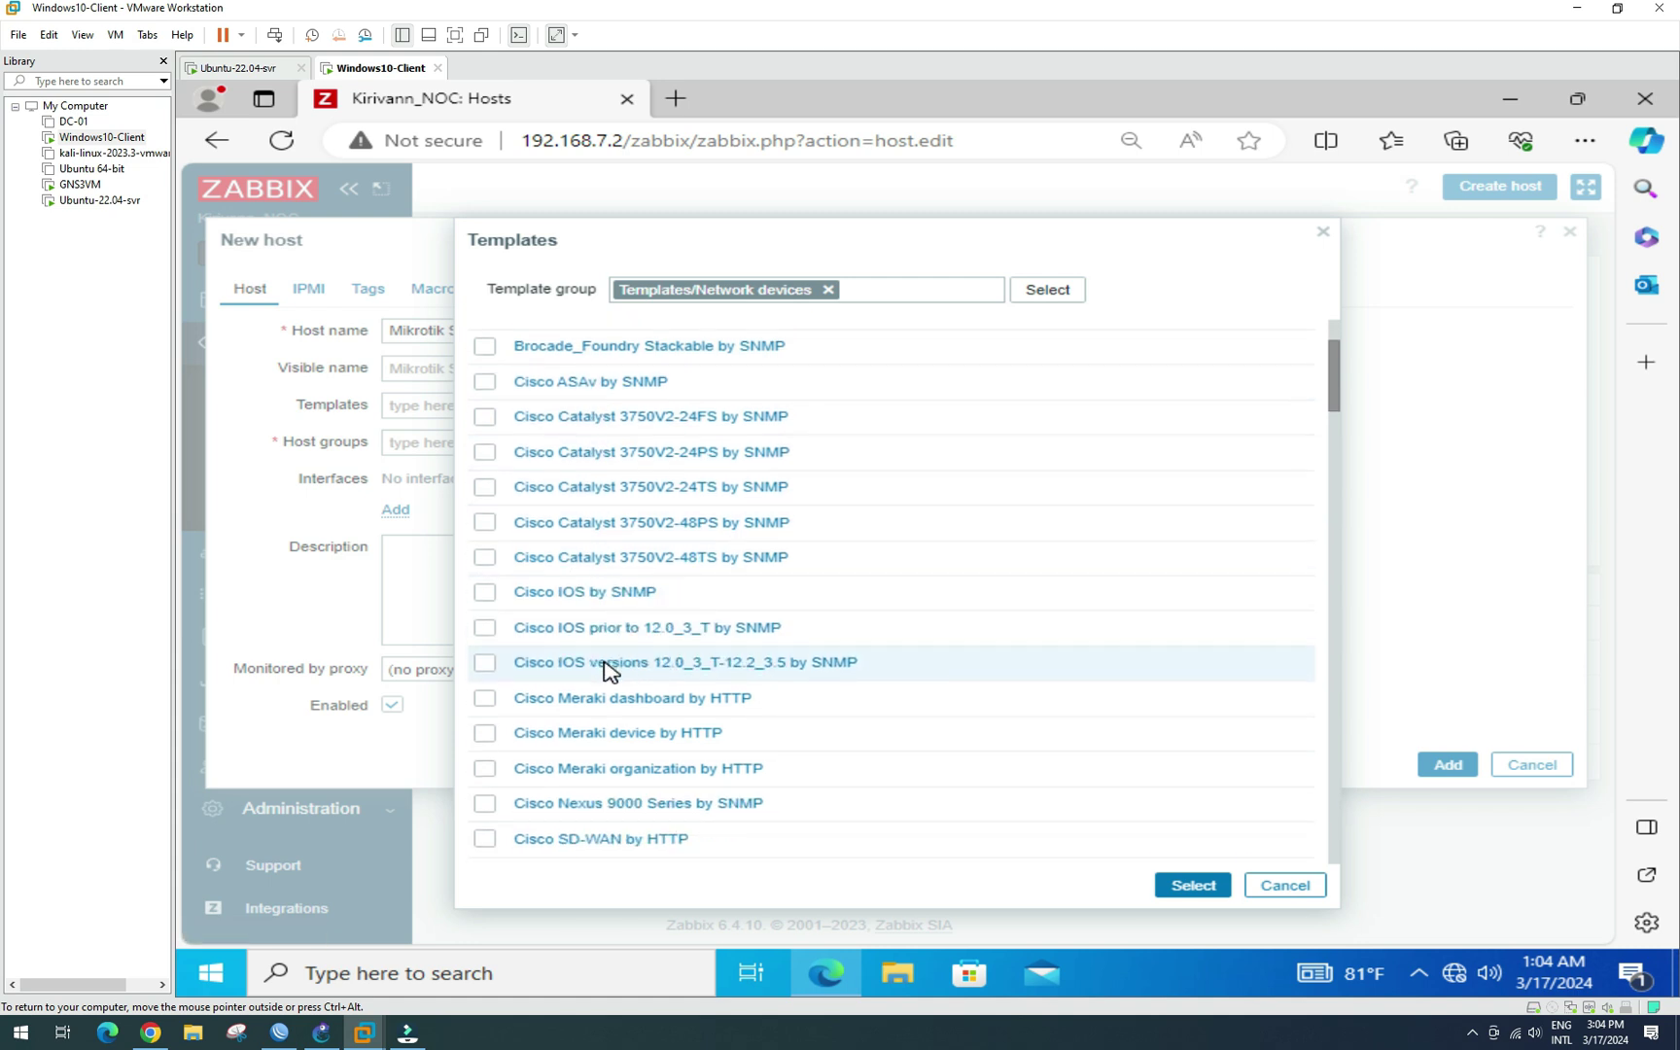
{"action": "scroll", "coordinate": [605, 668], "scroll_direction": "down", "scroll_amount": 1}
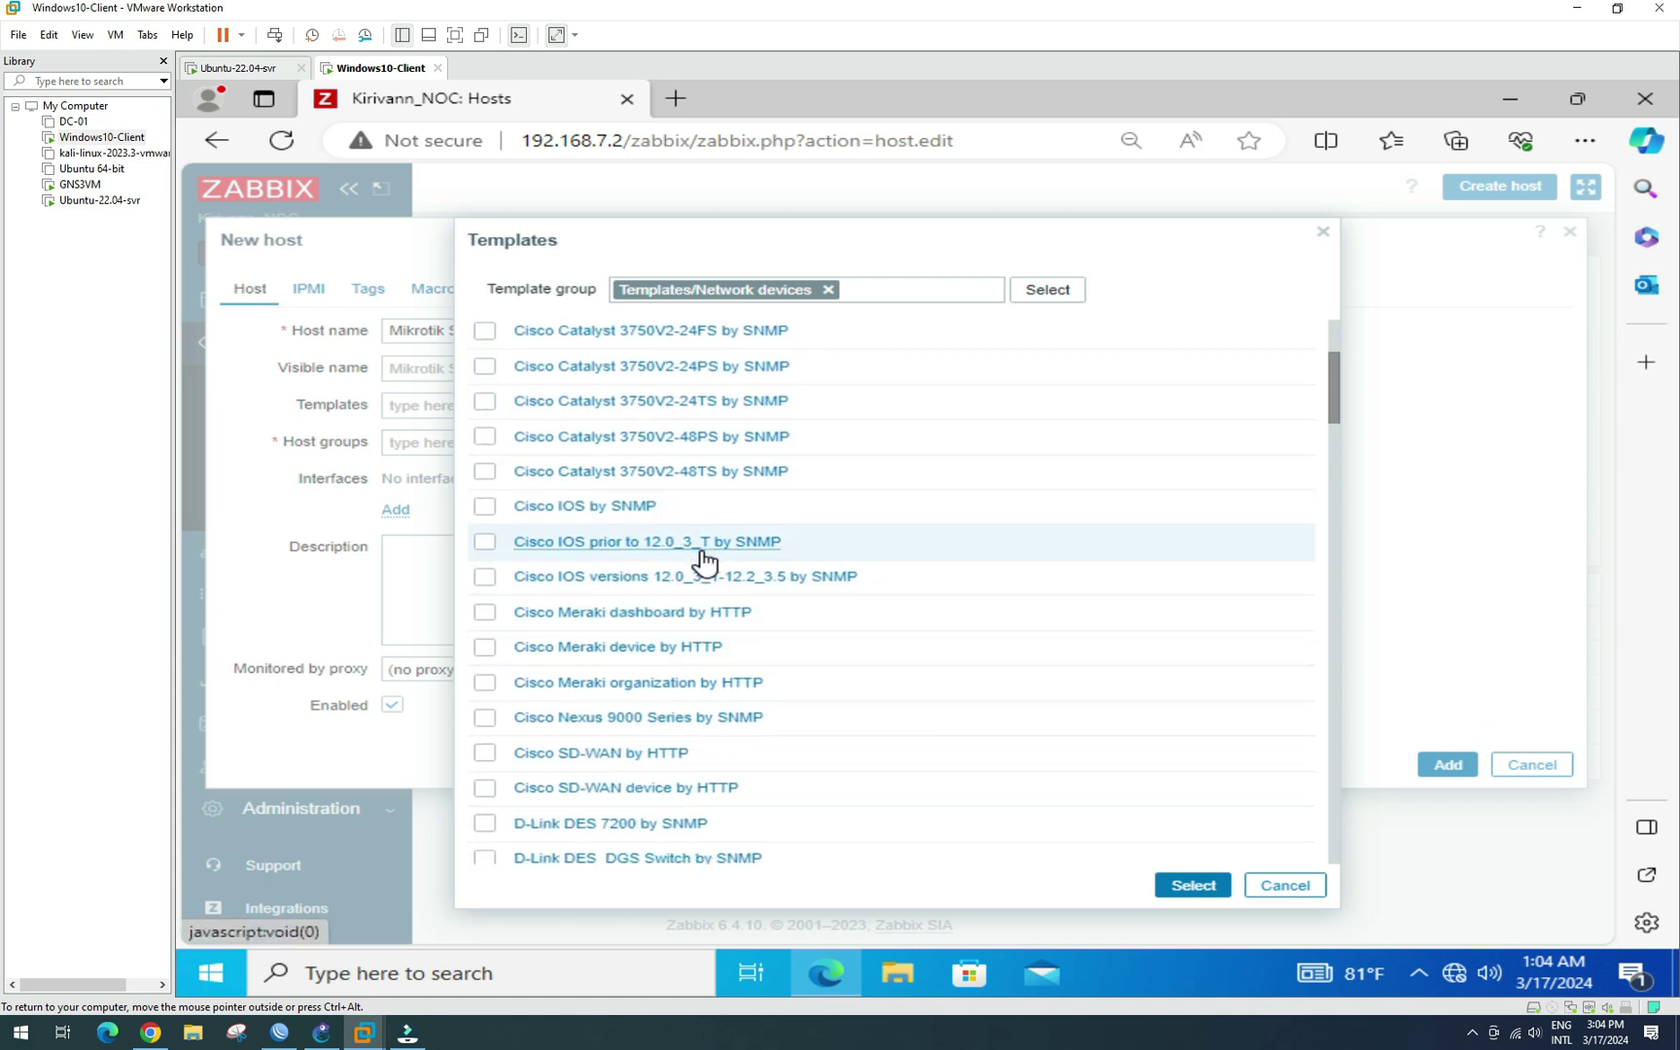
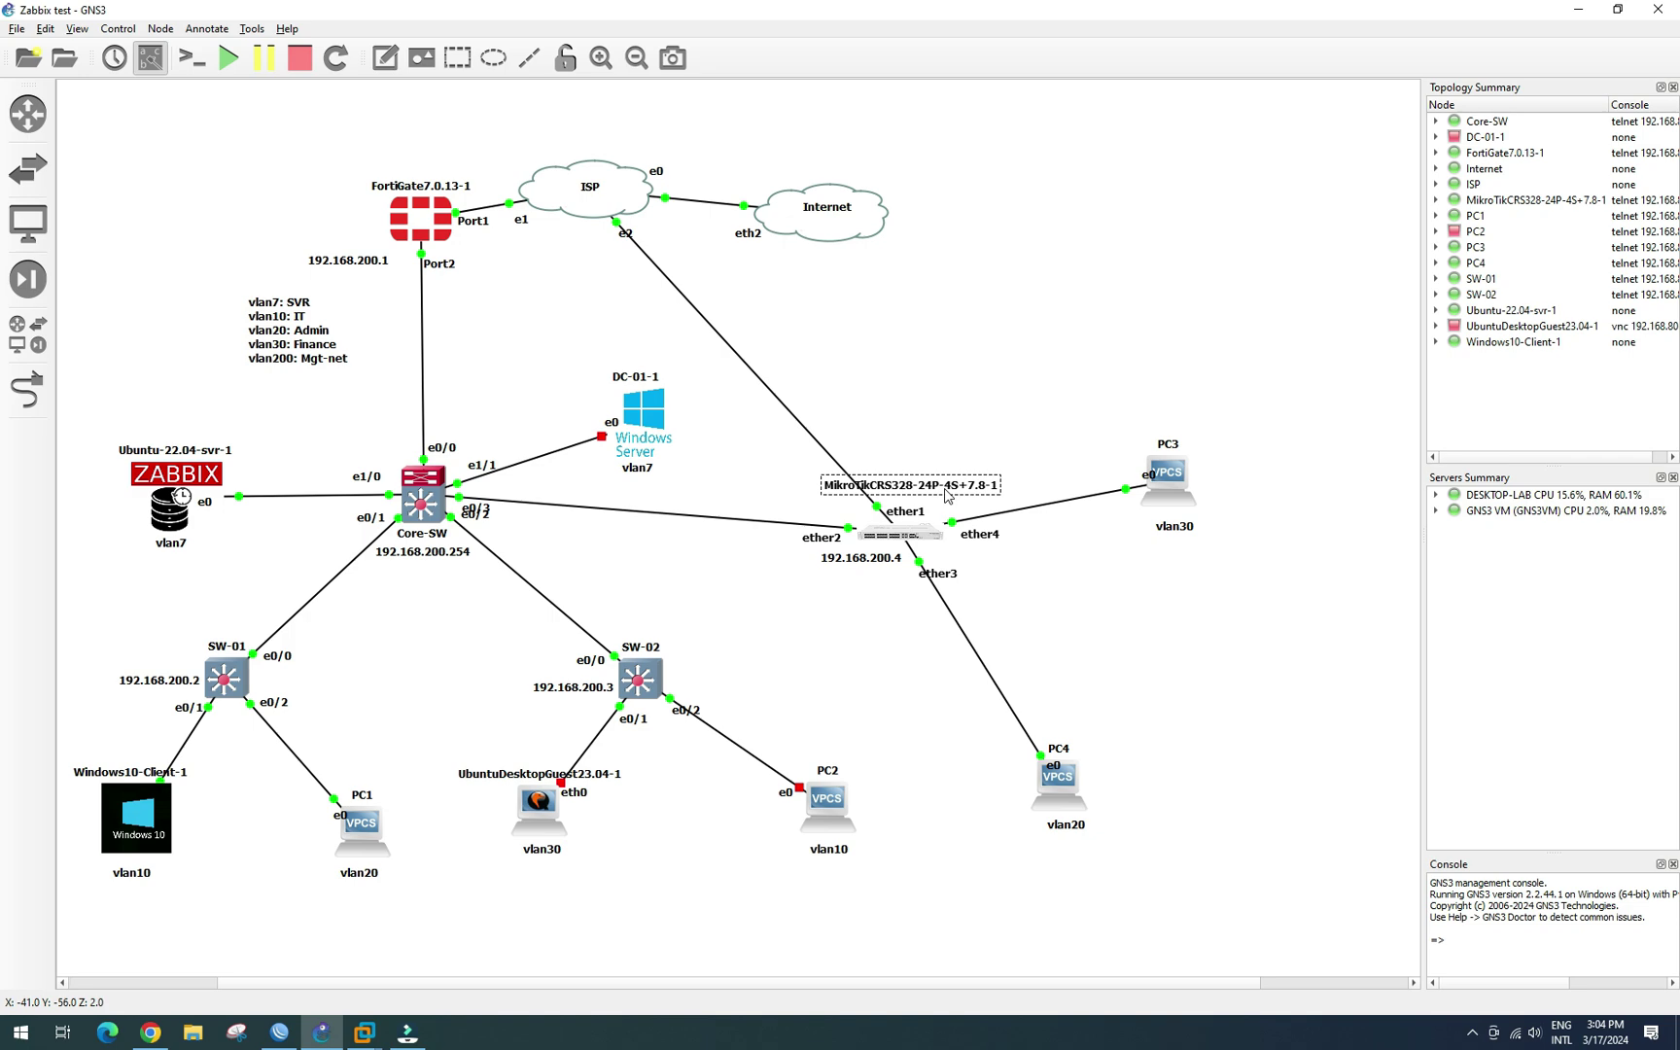
{"action": "mouse_move", "coordinate": [365, 1032]}
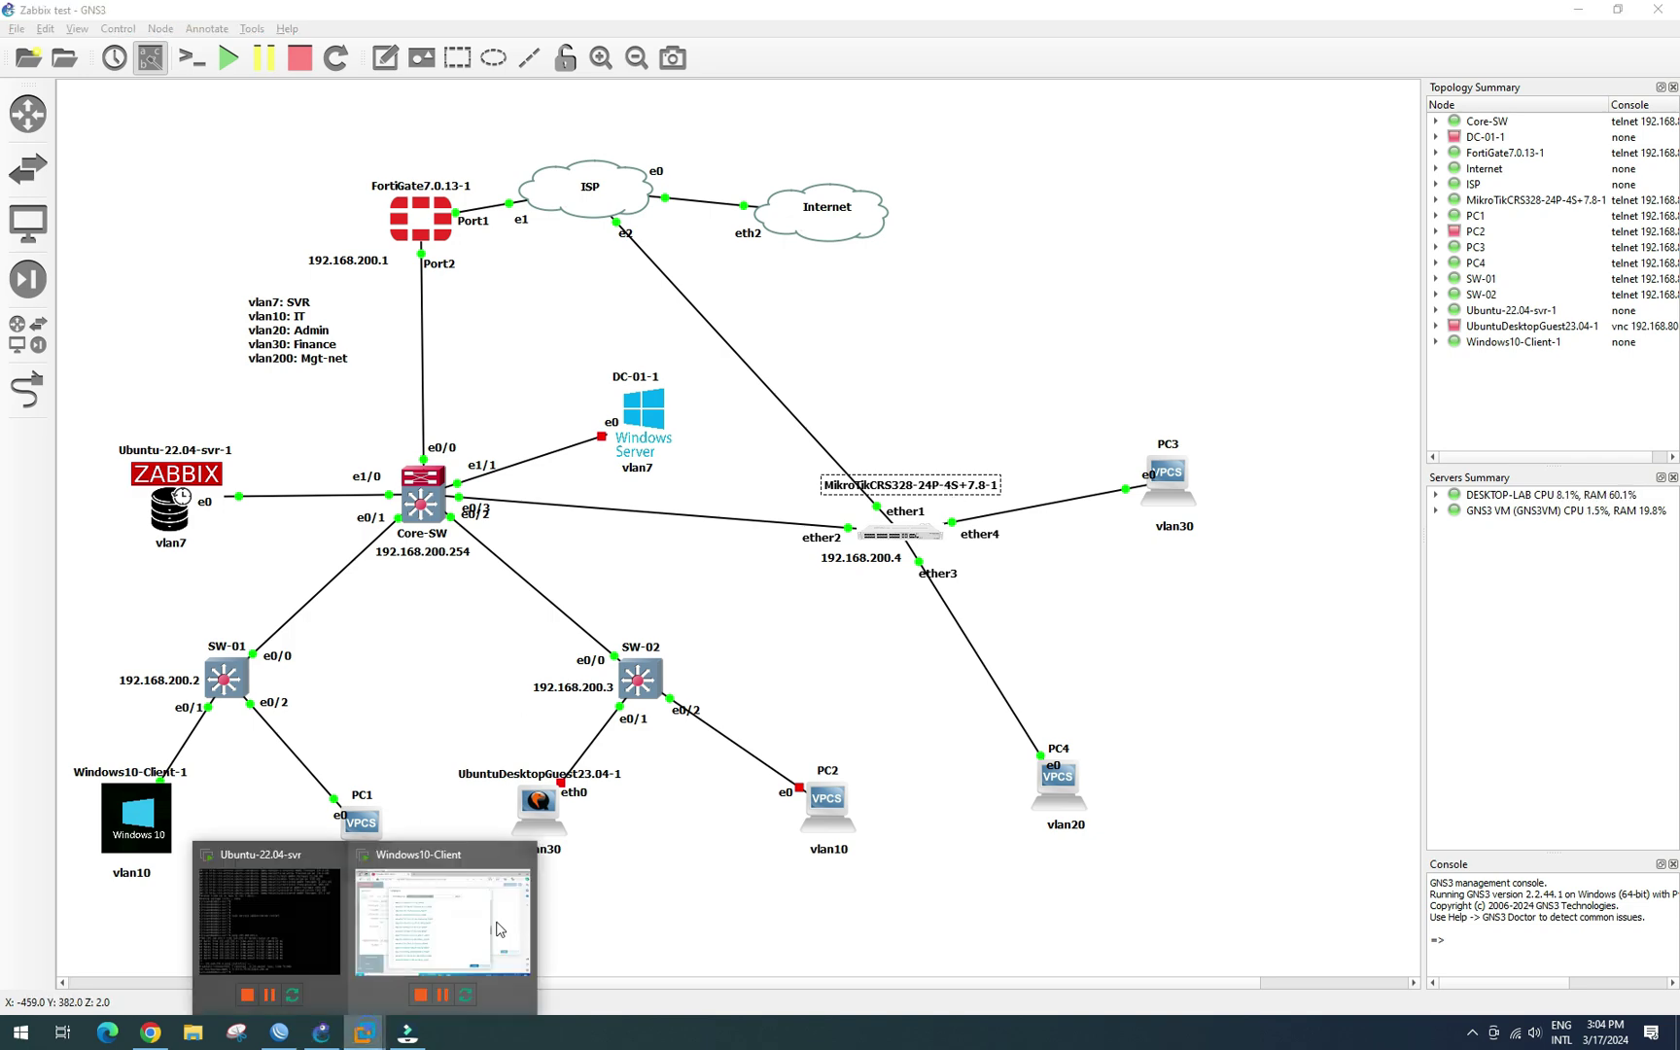
{"action": "left_click", "coordinate": [478, 929]}
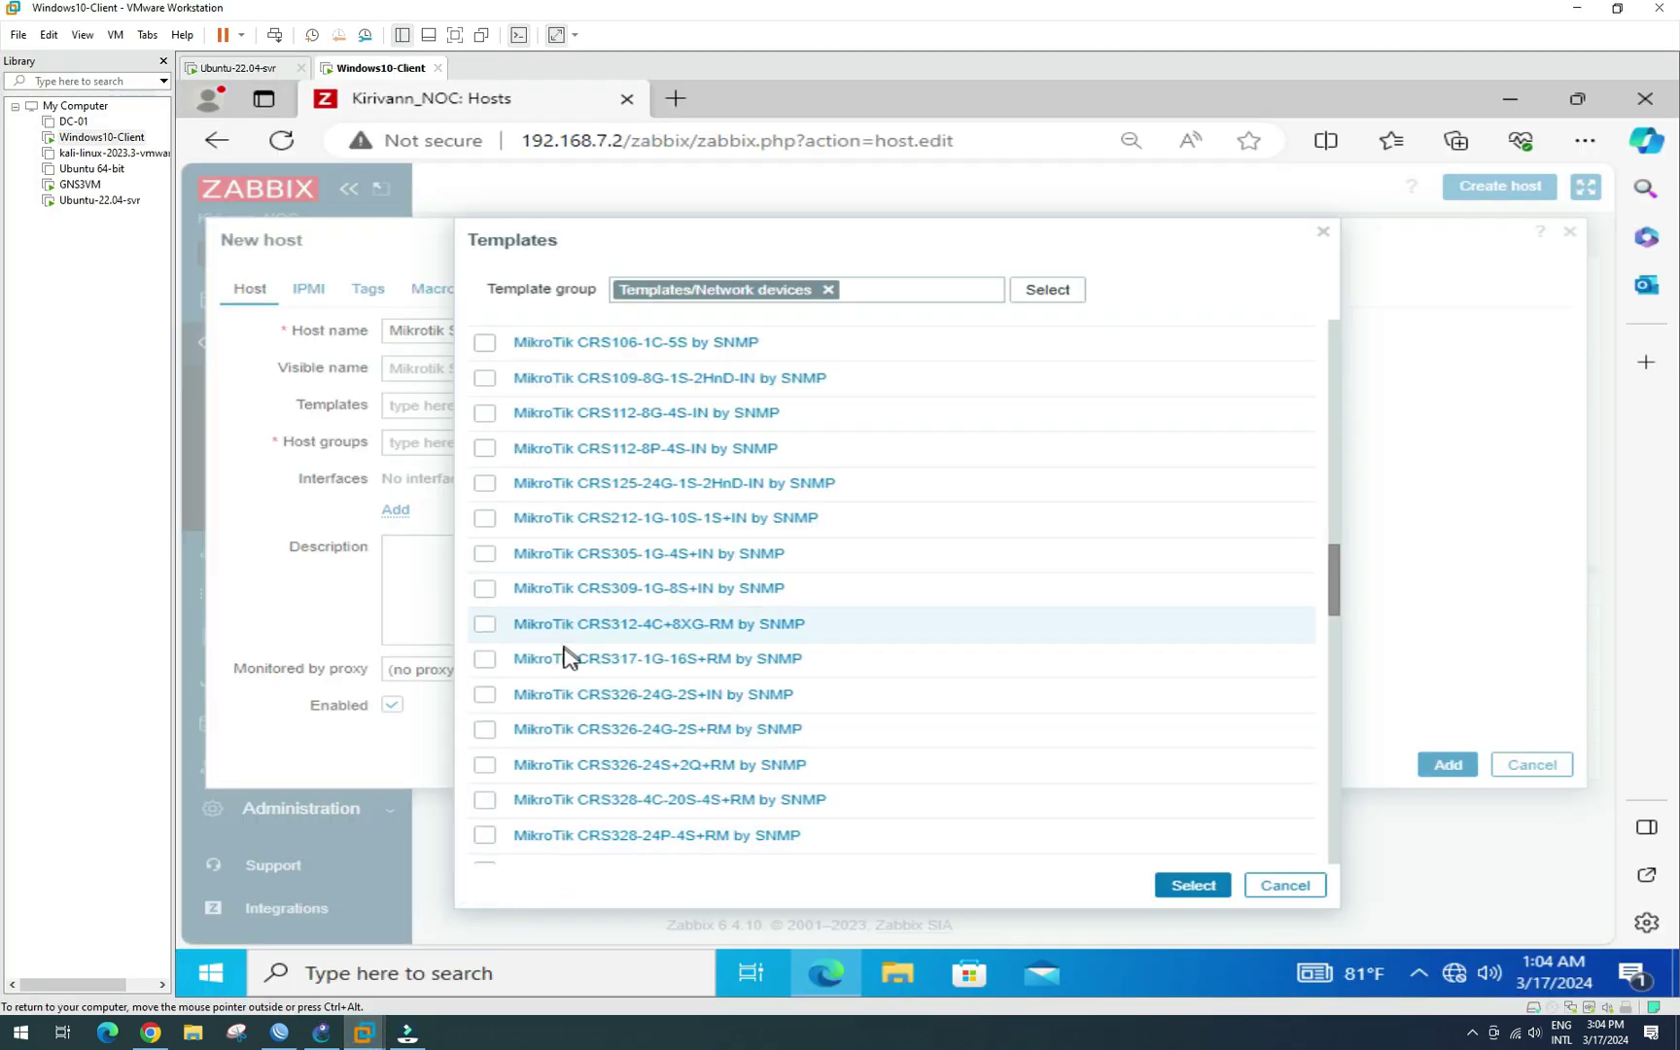
{"action": "scroll", "coordinate": [557, 719], "scroll_direction": "down", "scroll_amount": 1}
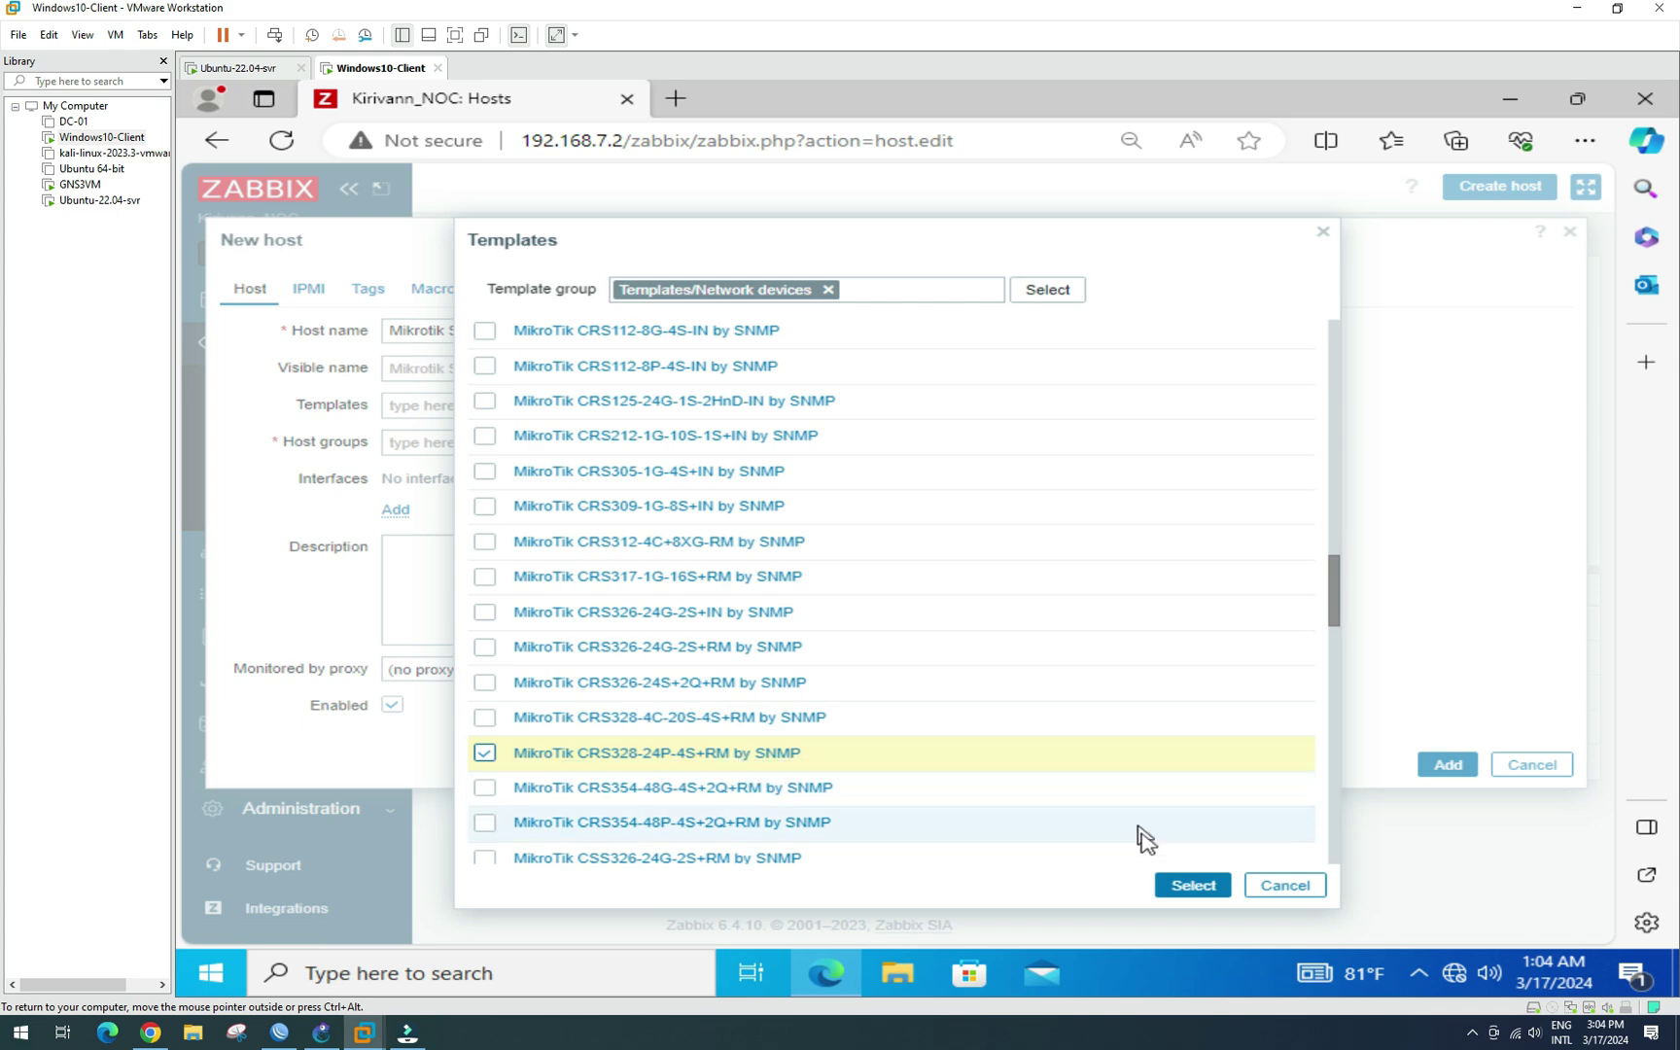
{"action": "left_click", "coordinate": [1193, 885]}
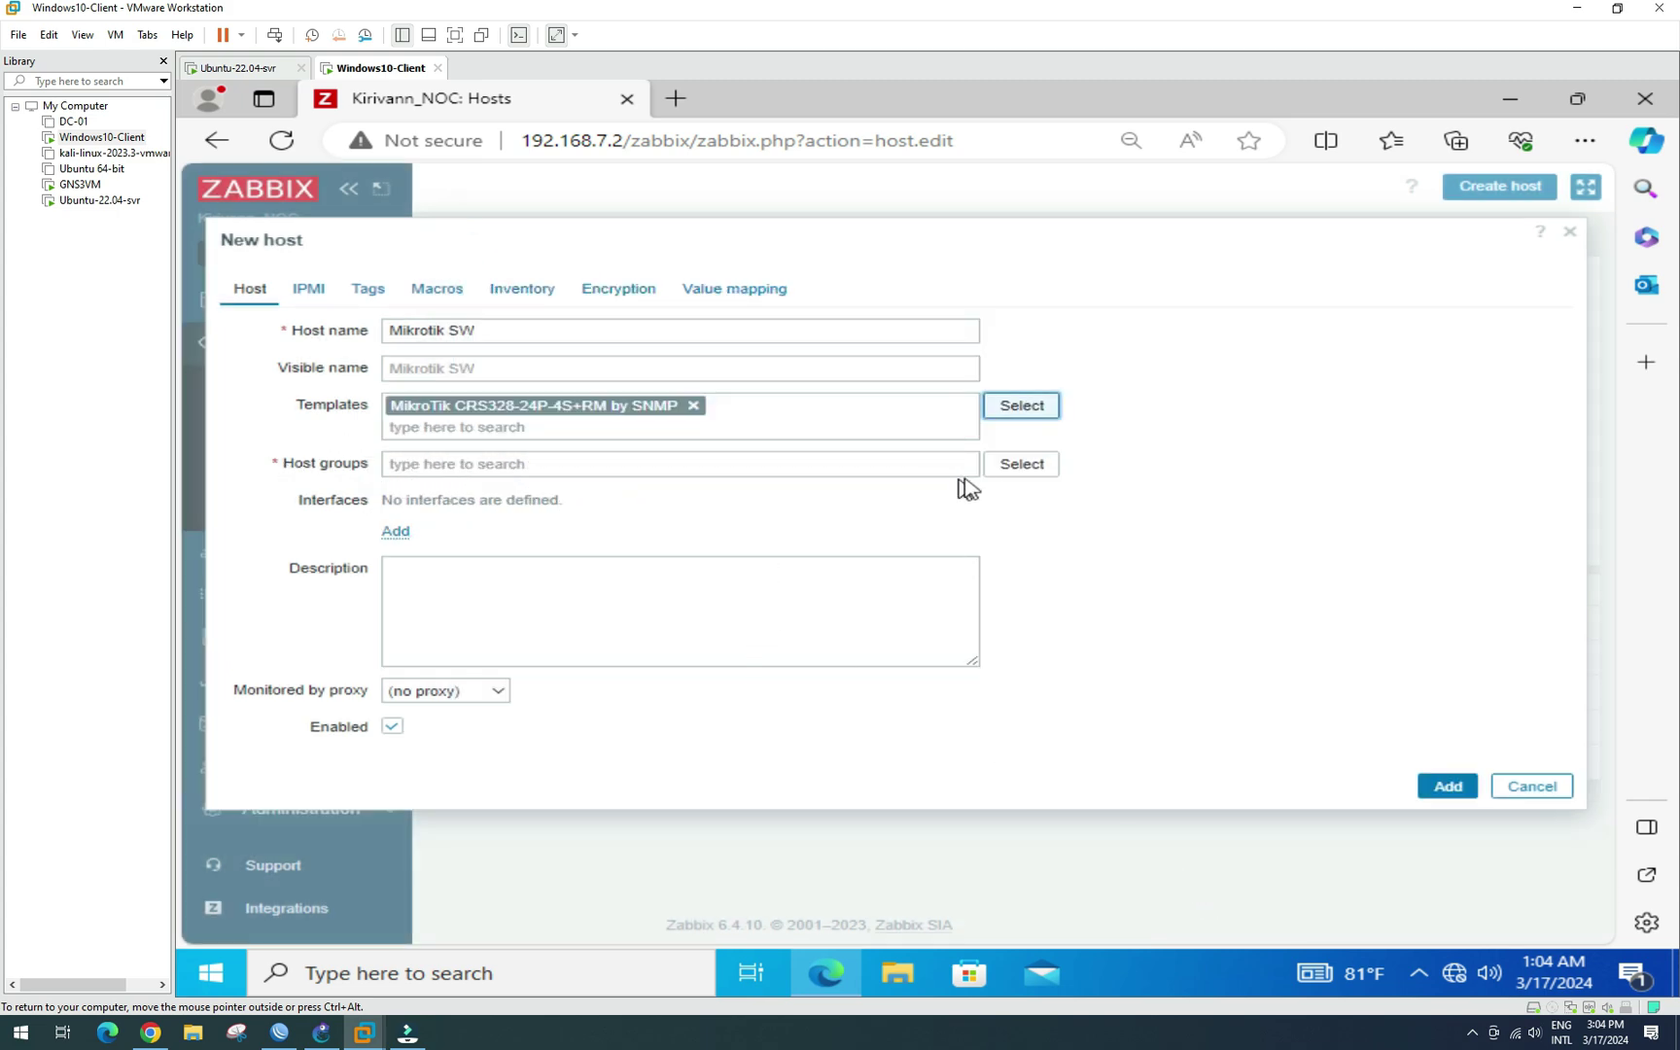
Step: Assign the new host to the Discovered hosts group and add an SNMP interface to it
{"action": "left_click", "coordinate": [1019, 467]}
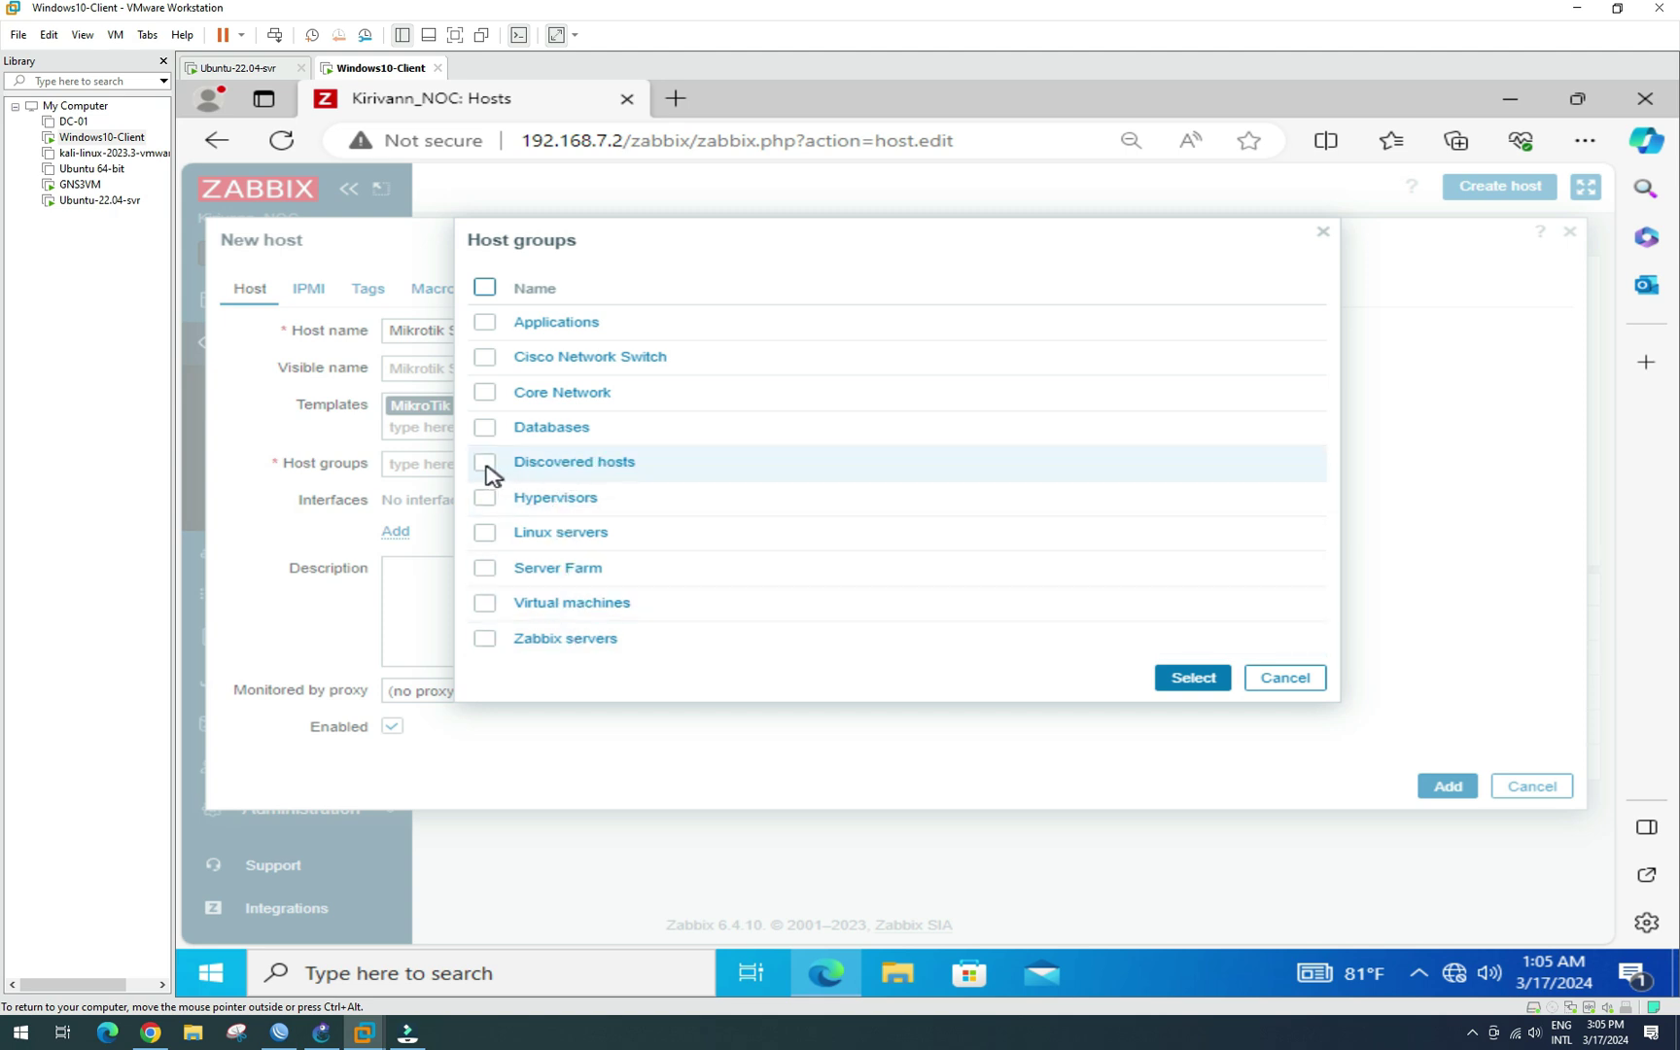
{"action": "left_click", "coordinate": [1201, 684]}
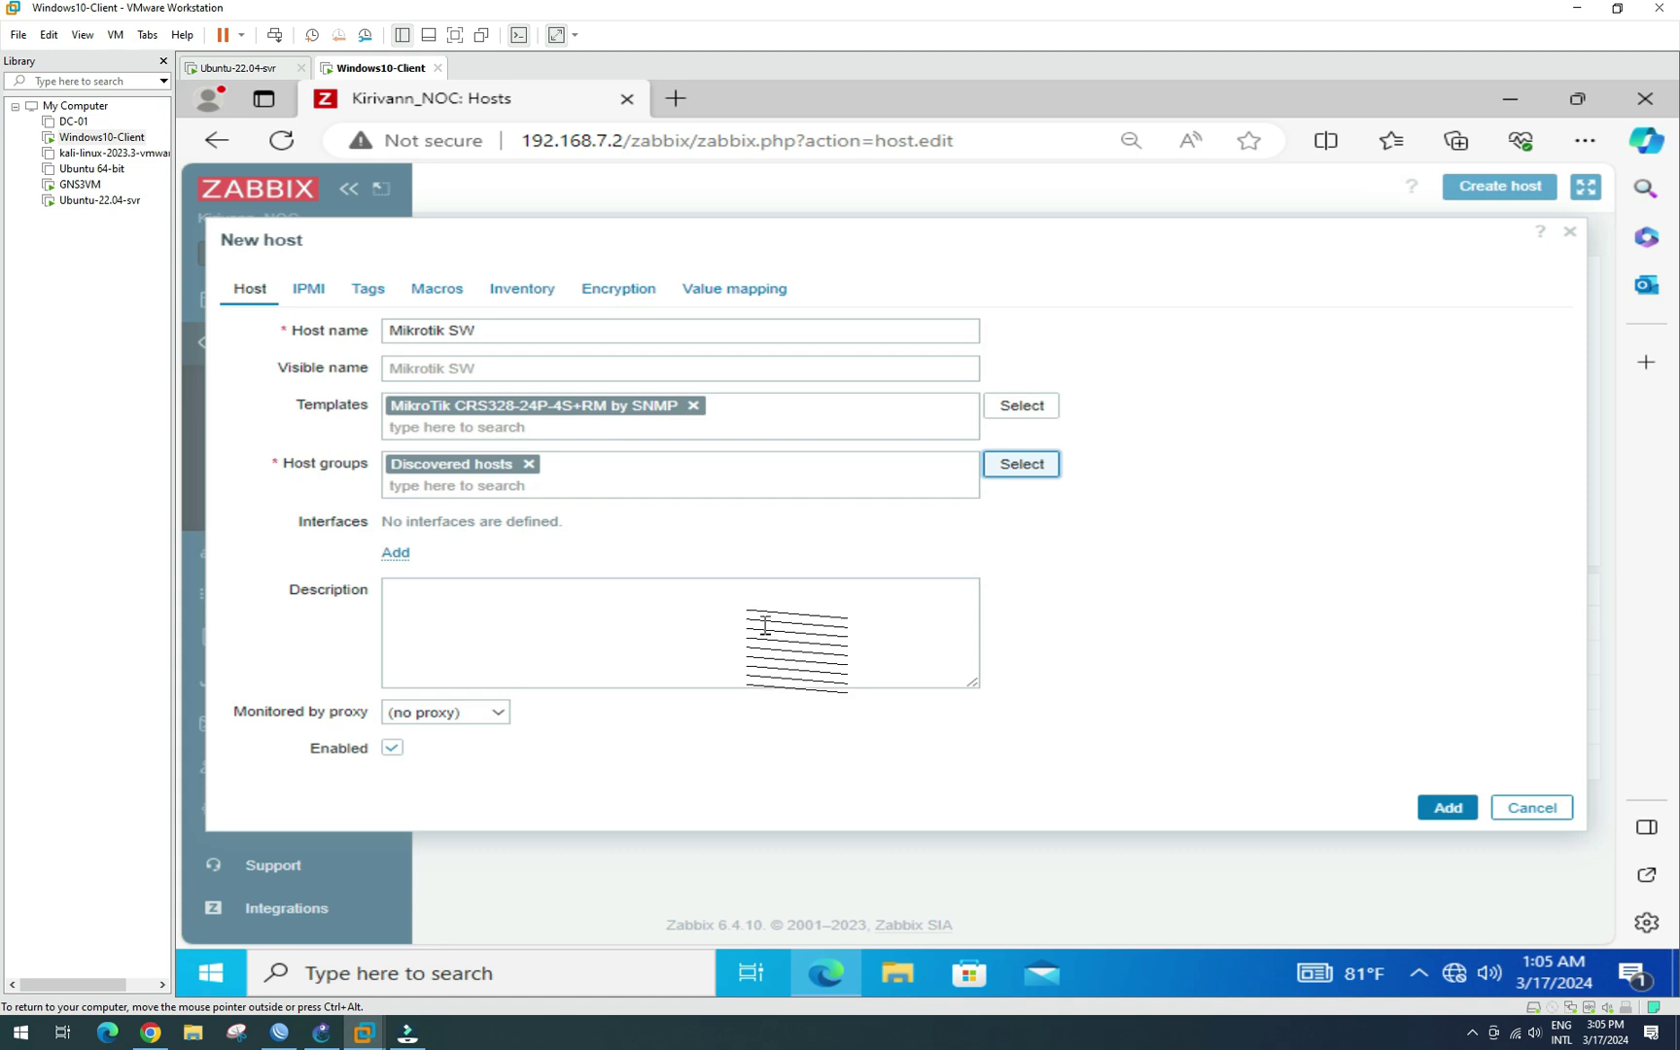
{"action": "left_click", "coordinate": [397, 554]}
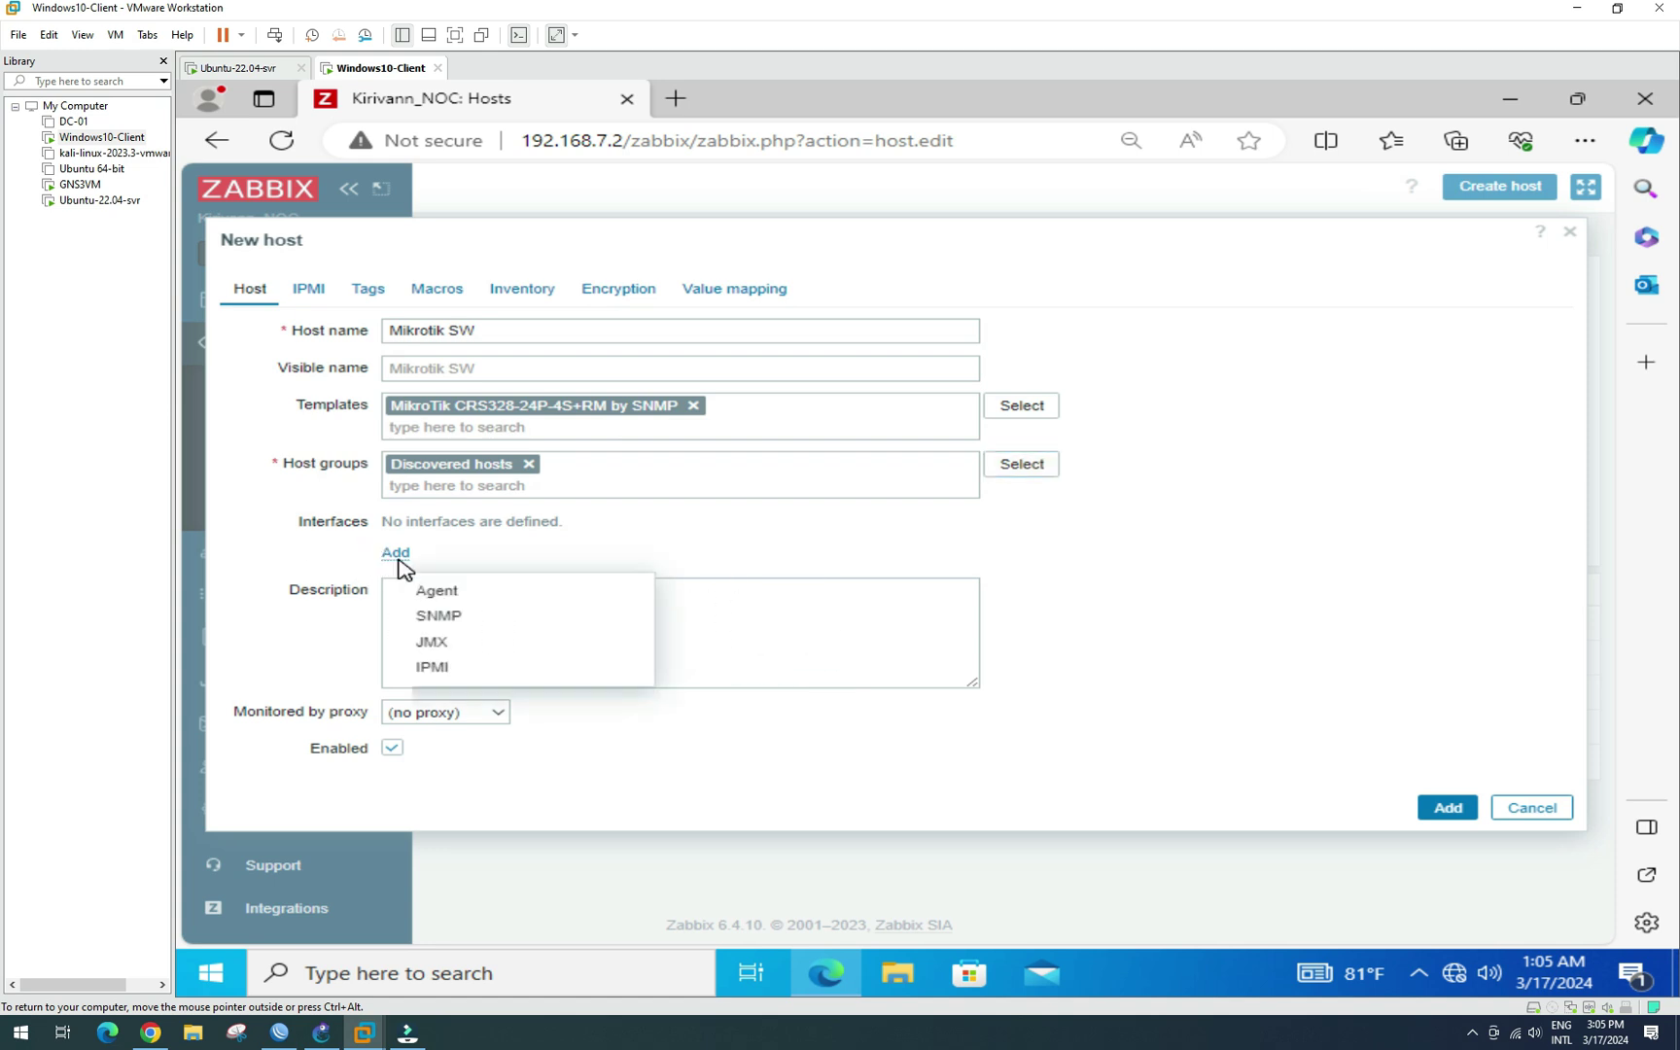
{"action": "left_click", "coordinate": [443, 618]}
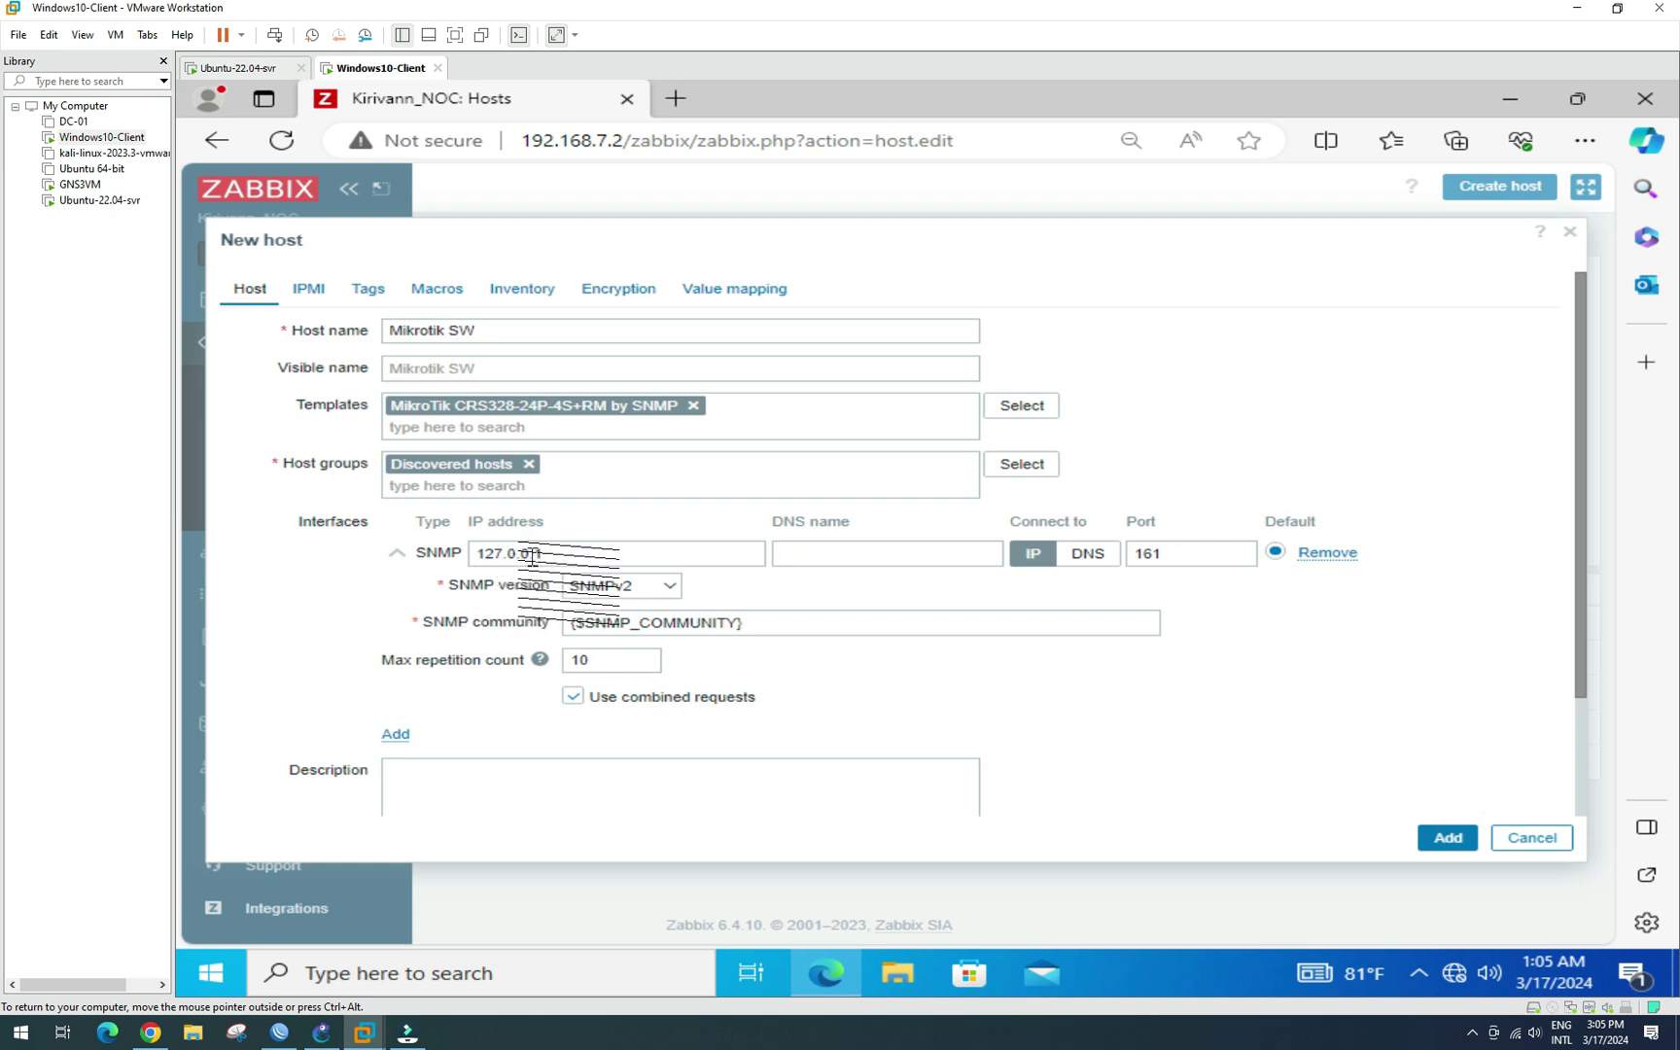
Step: Set the new host's SNMP interface IP address to 192.168.200.4 and its SNMP version to SNMPv1
{"action": "left_click_drag", "start_coordinate": [551, 552], "coordinate": [446, 552]}
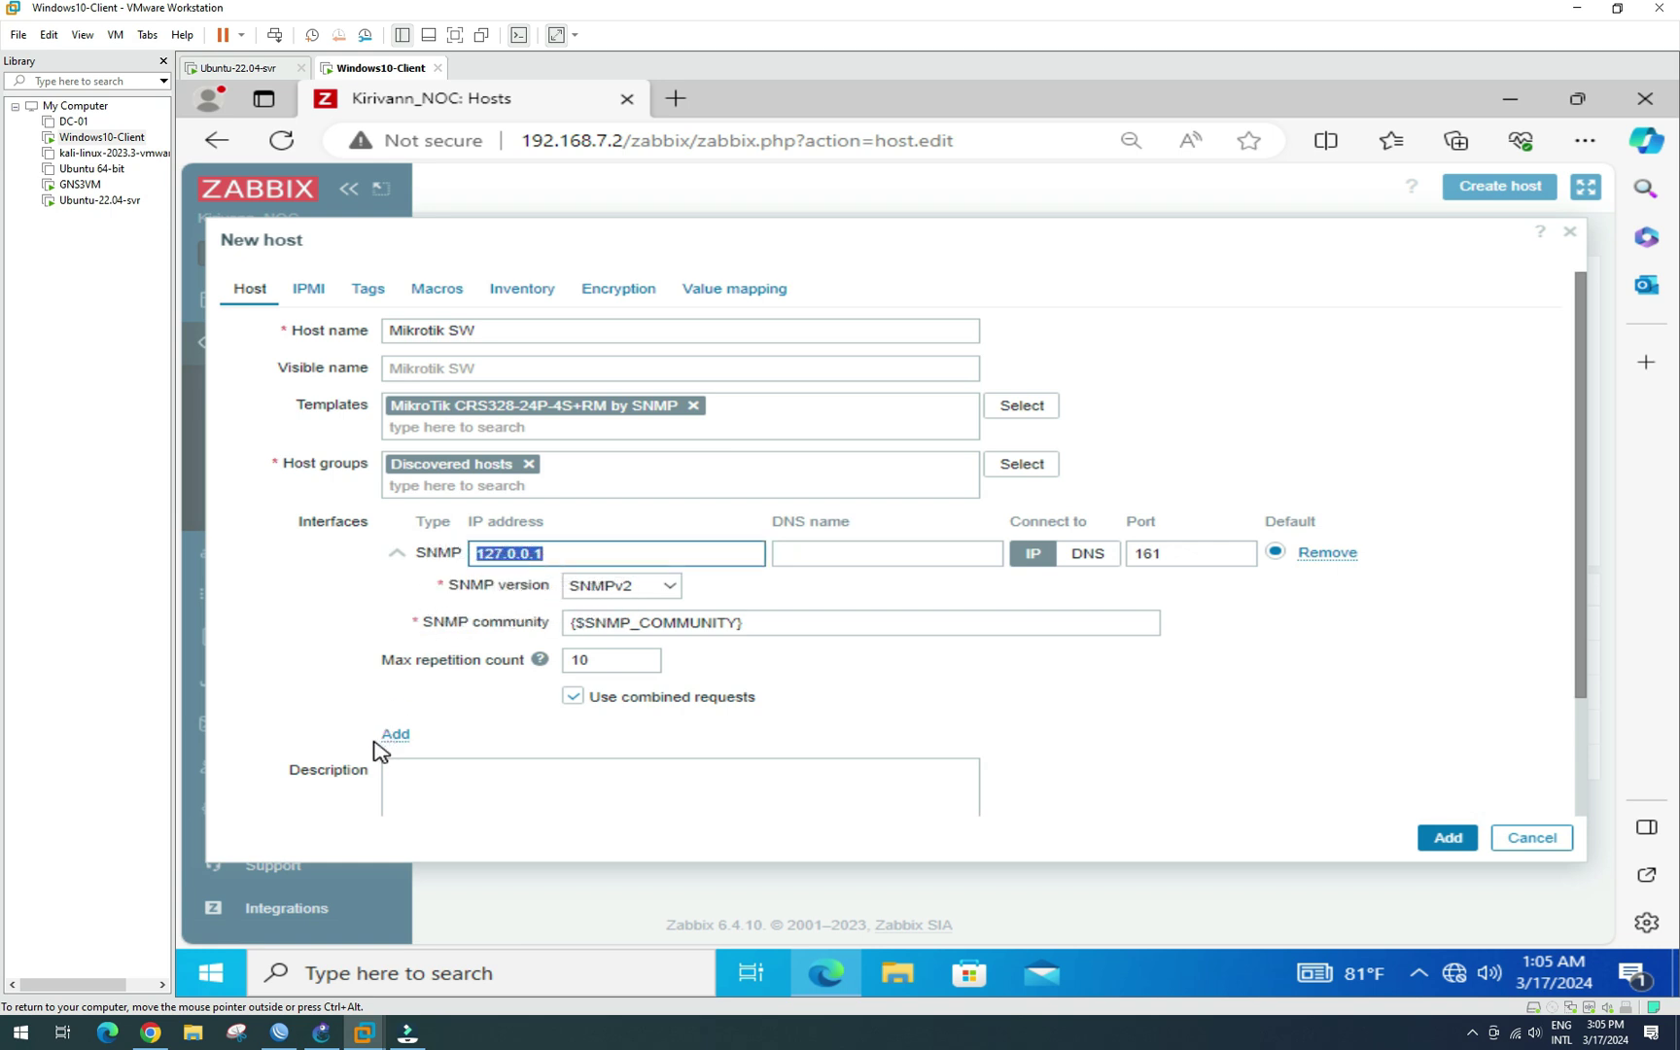
{"action": "type", "text": "192.168"}
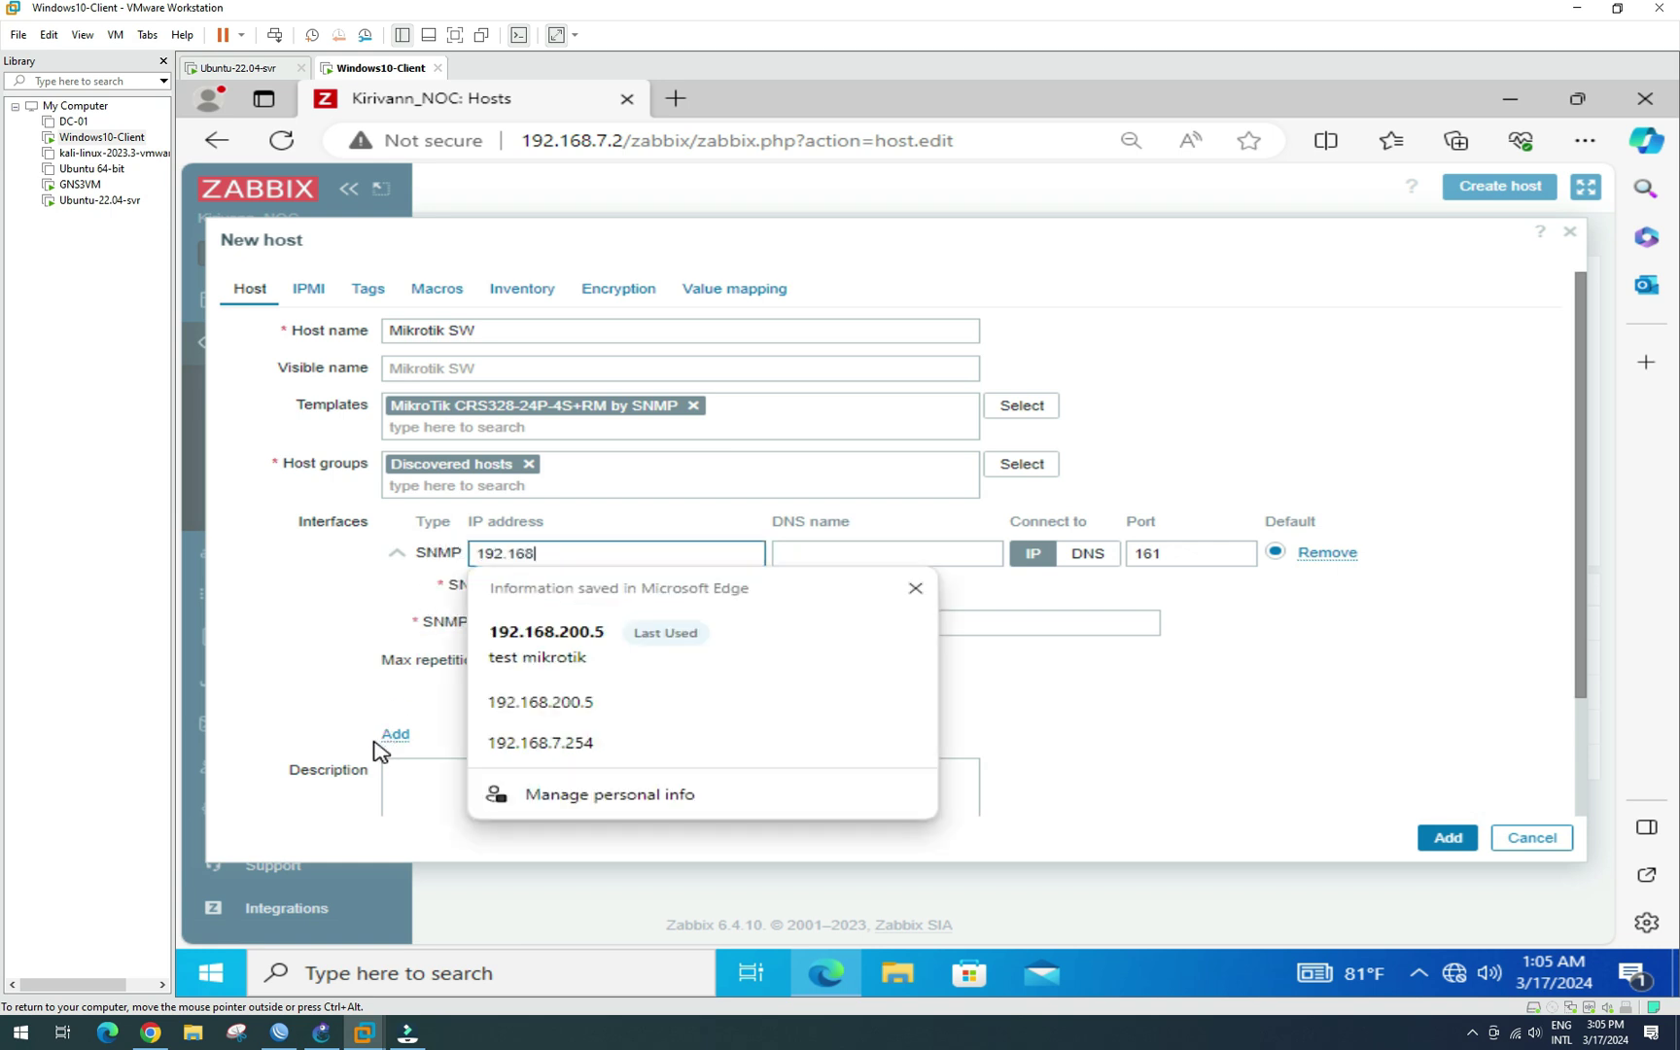
{"action": "type", "text": ".200.5"}
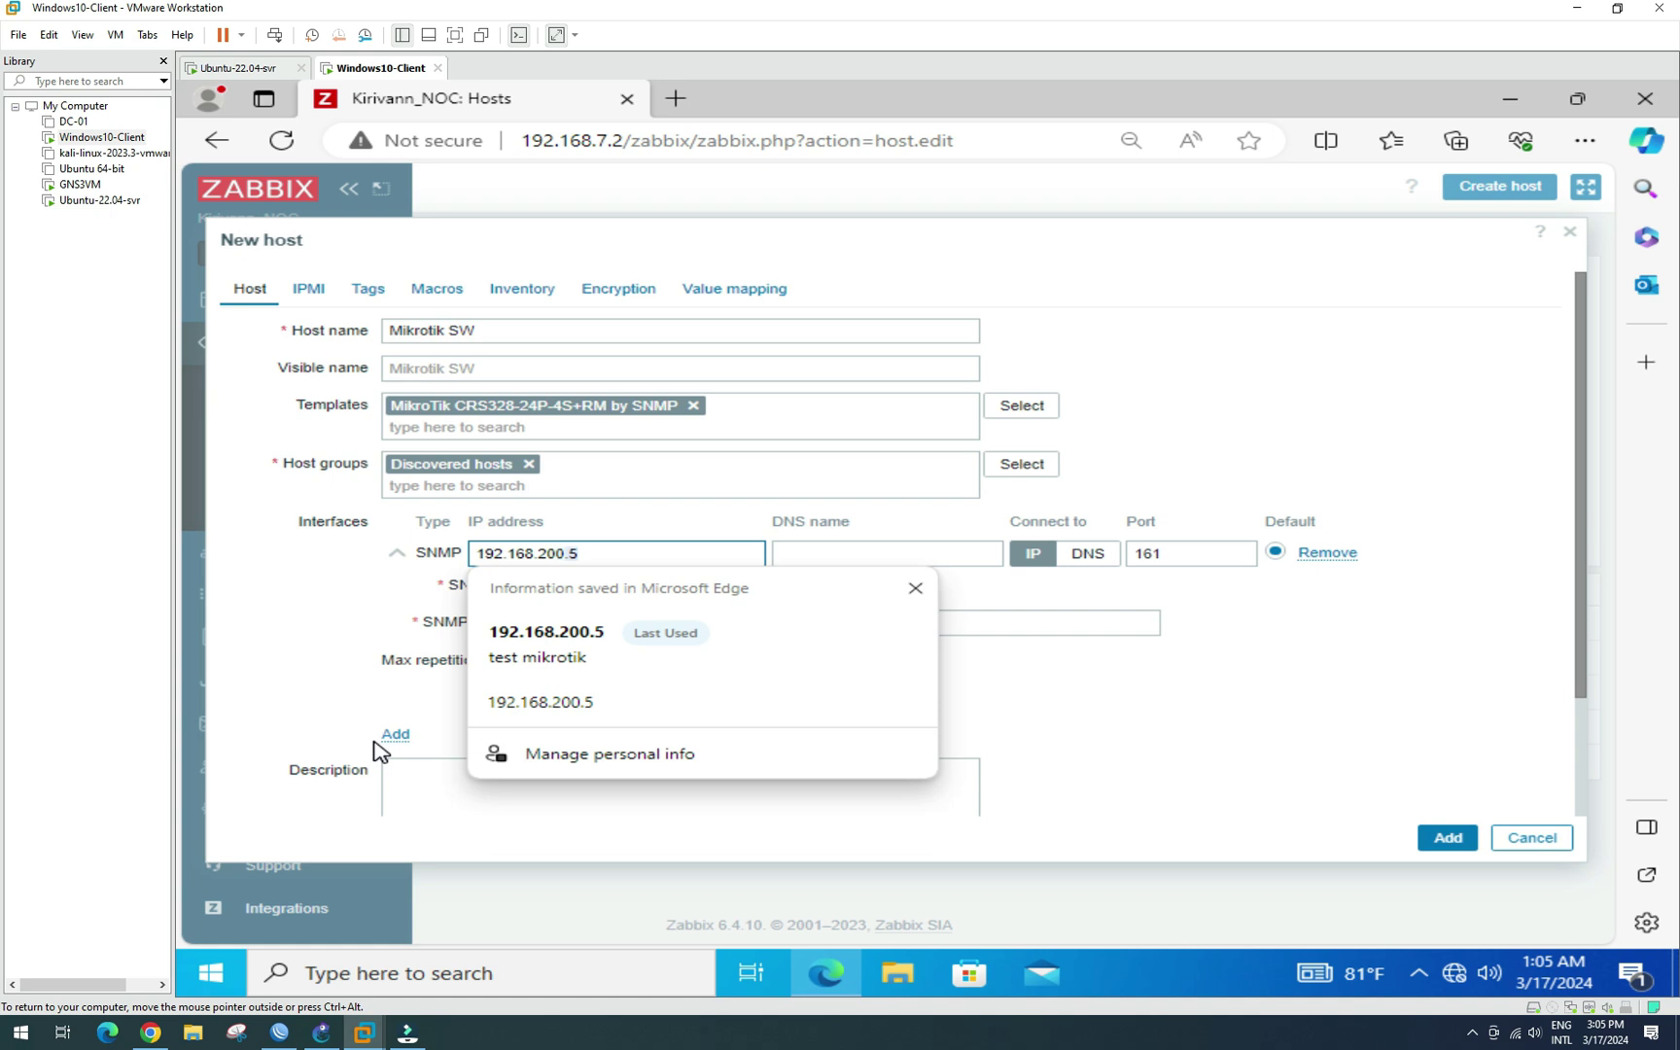
{"action": "key", "text": "BackSpace"}
{"action": "type", "text": "4"}
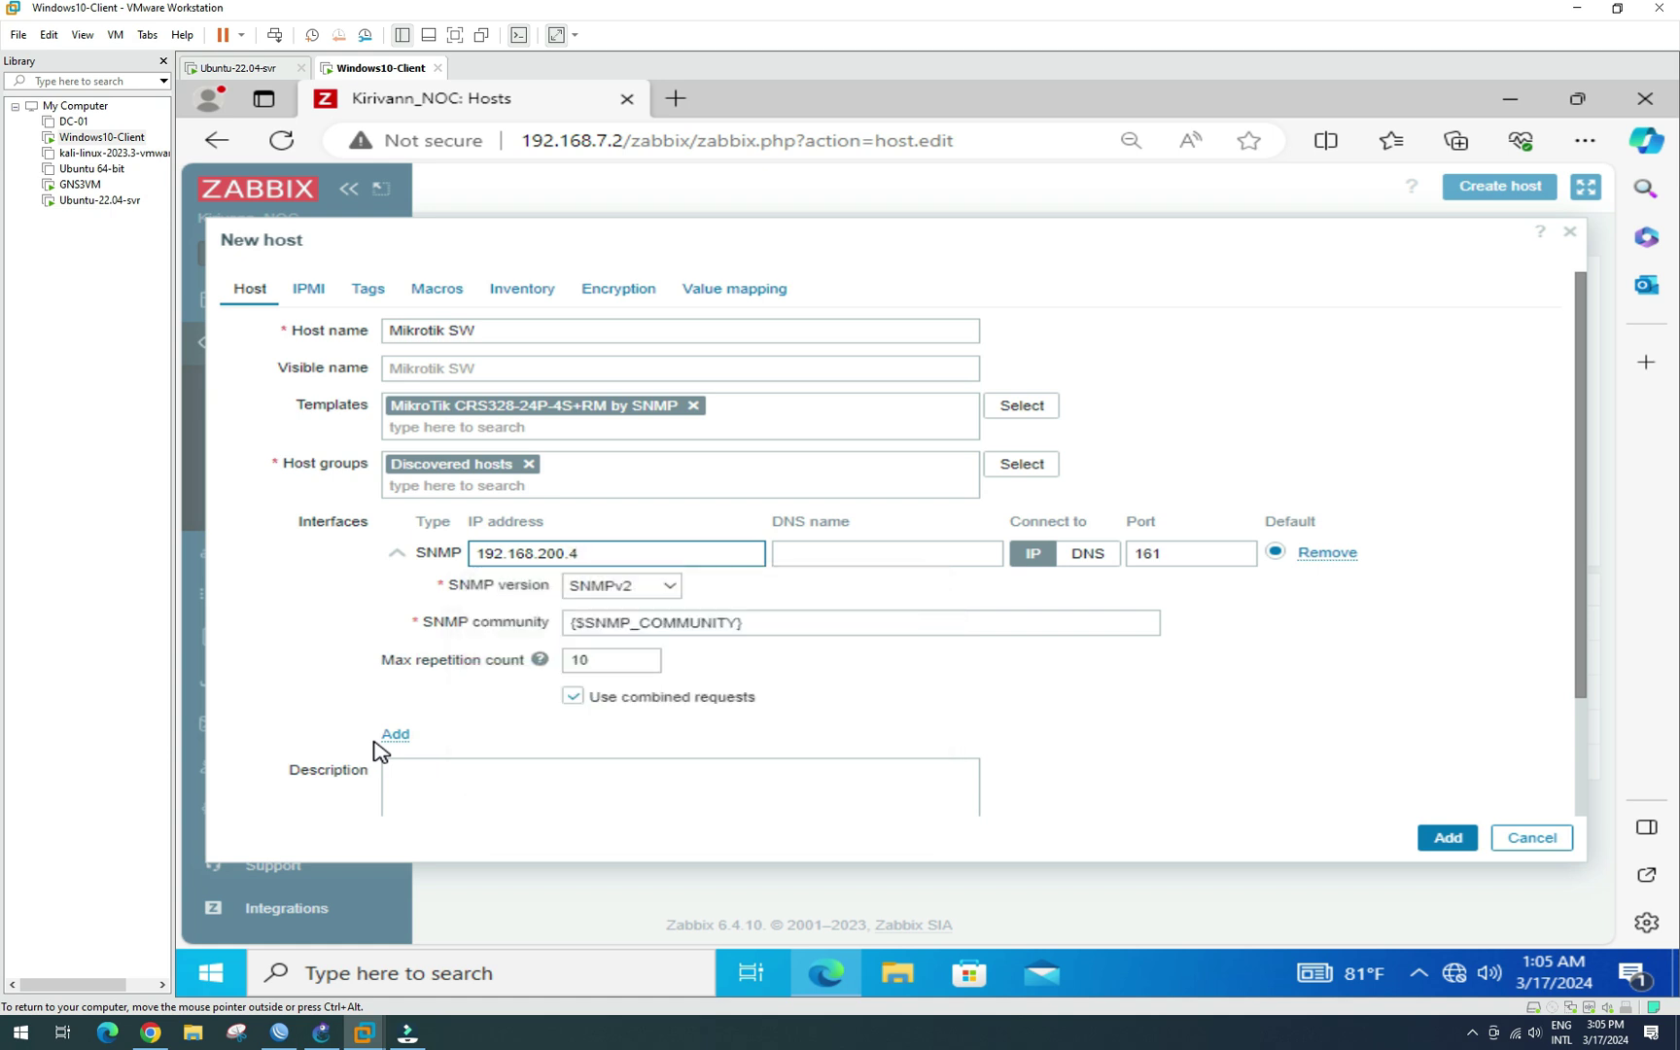
{"action": "left_click", "coordinate": [656, 586]}
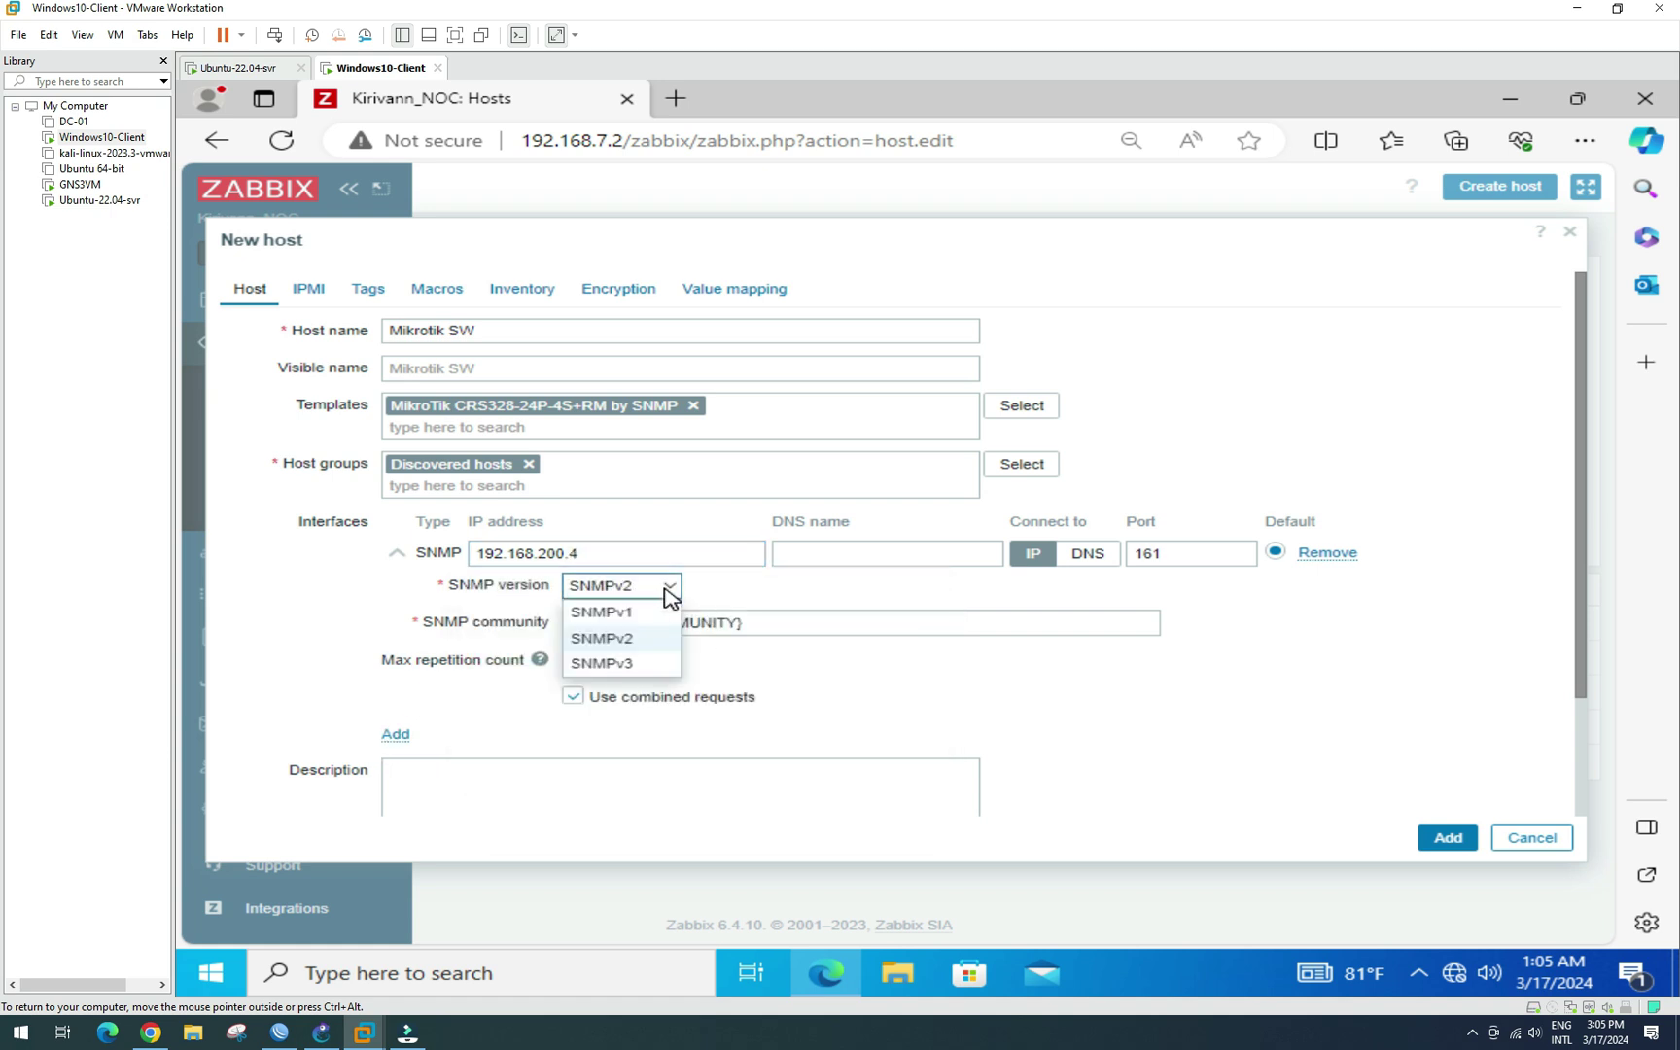
{"action": "left_click", "coordinate": [622, 611]}
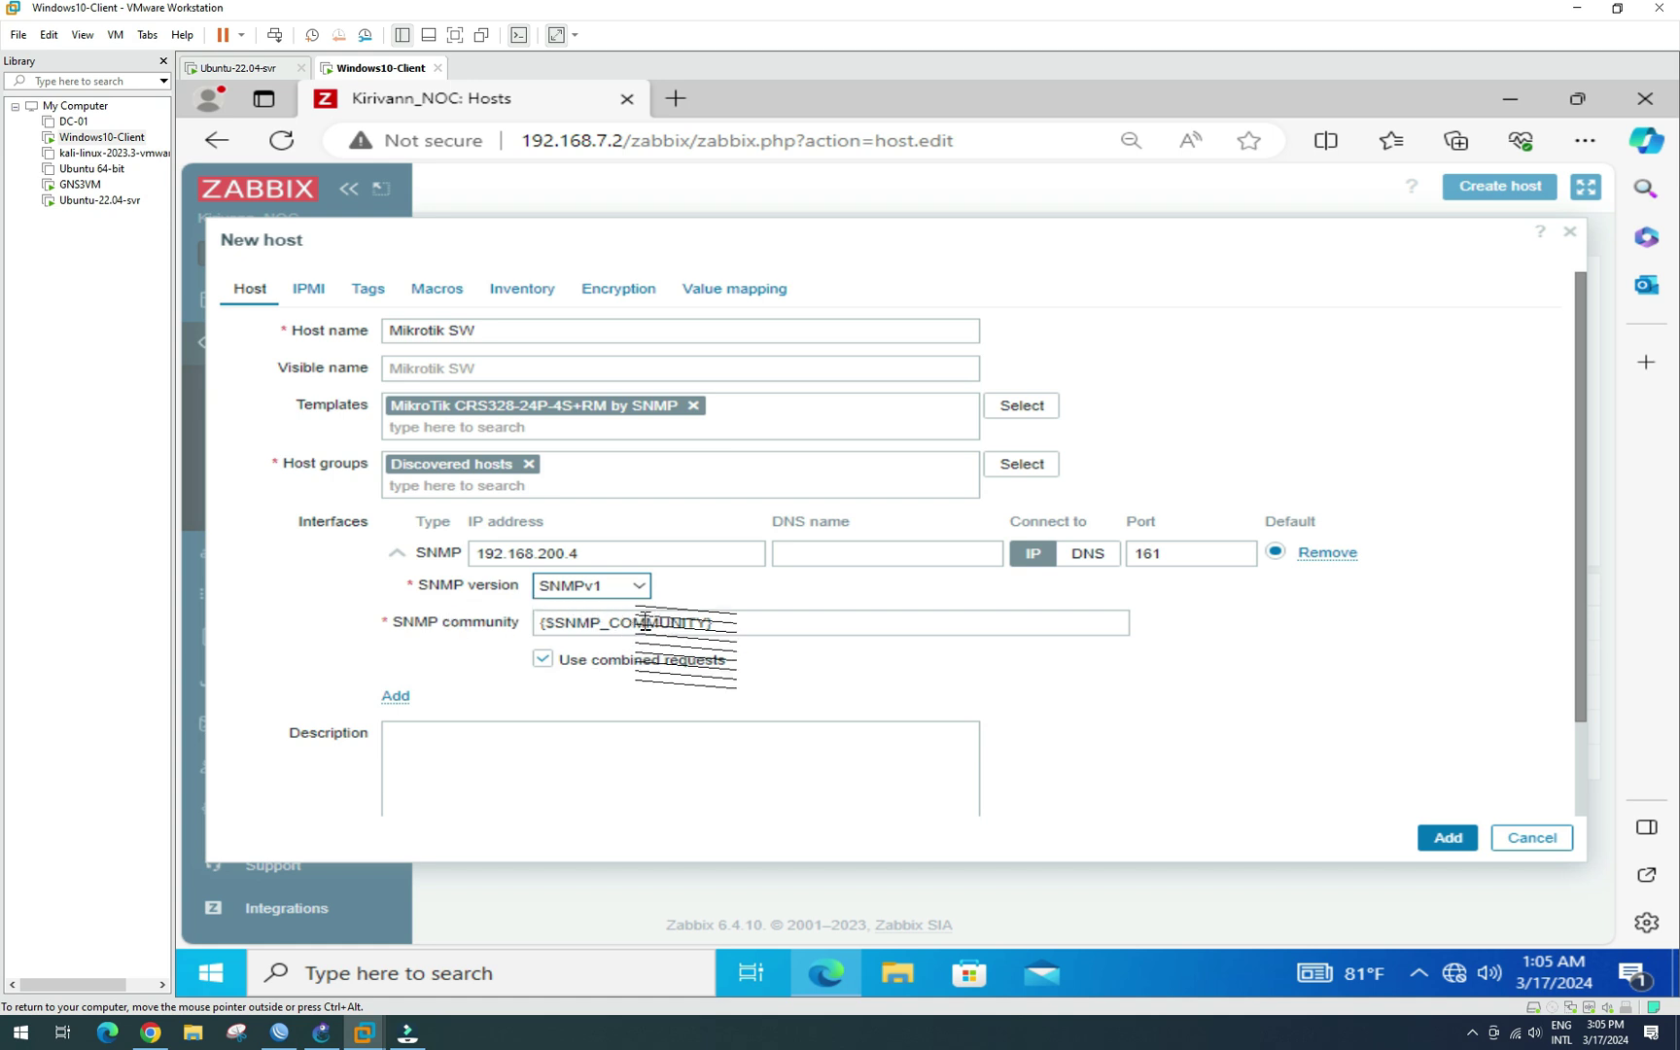
Step: Define the host macro {$SNMP_COMMUNITY}, copied from the SNMP community setting, with the value public, and add the host
{"action": "left_click_drag", "start_coordinate": [732, 619], "coordinate": [525, 627]}
{"action": "key", "text": "ctrl+c"}
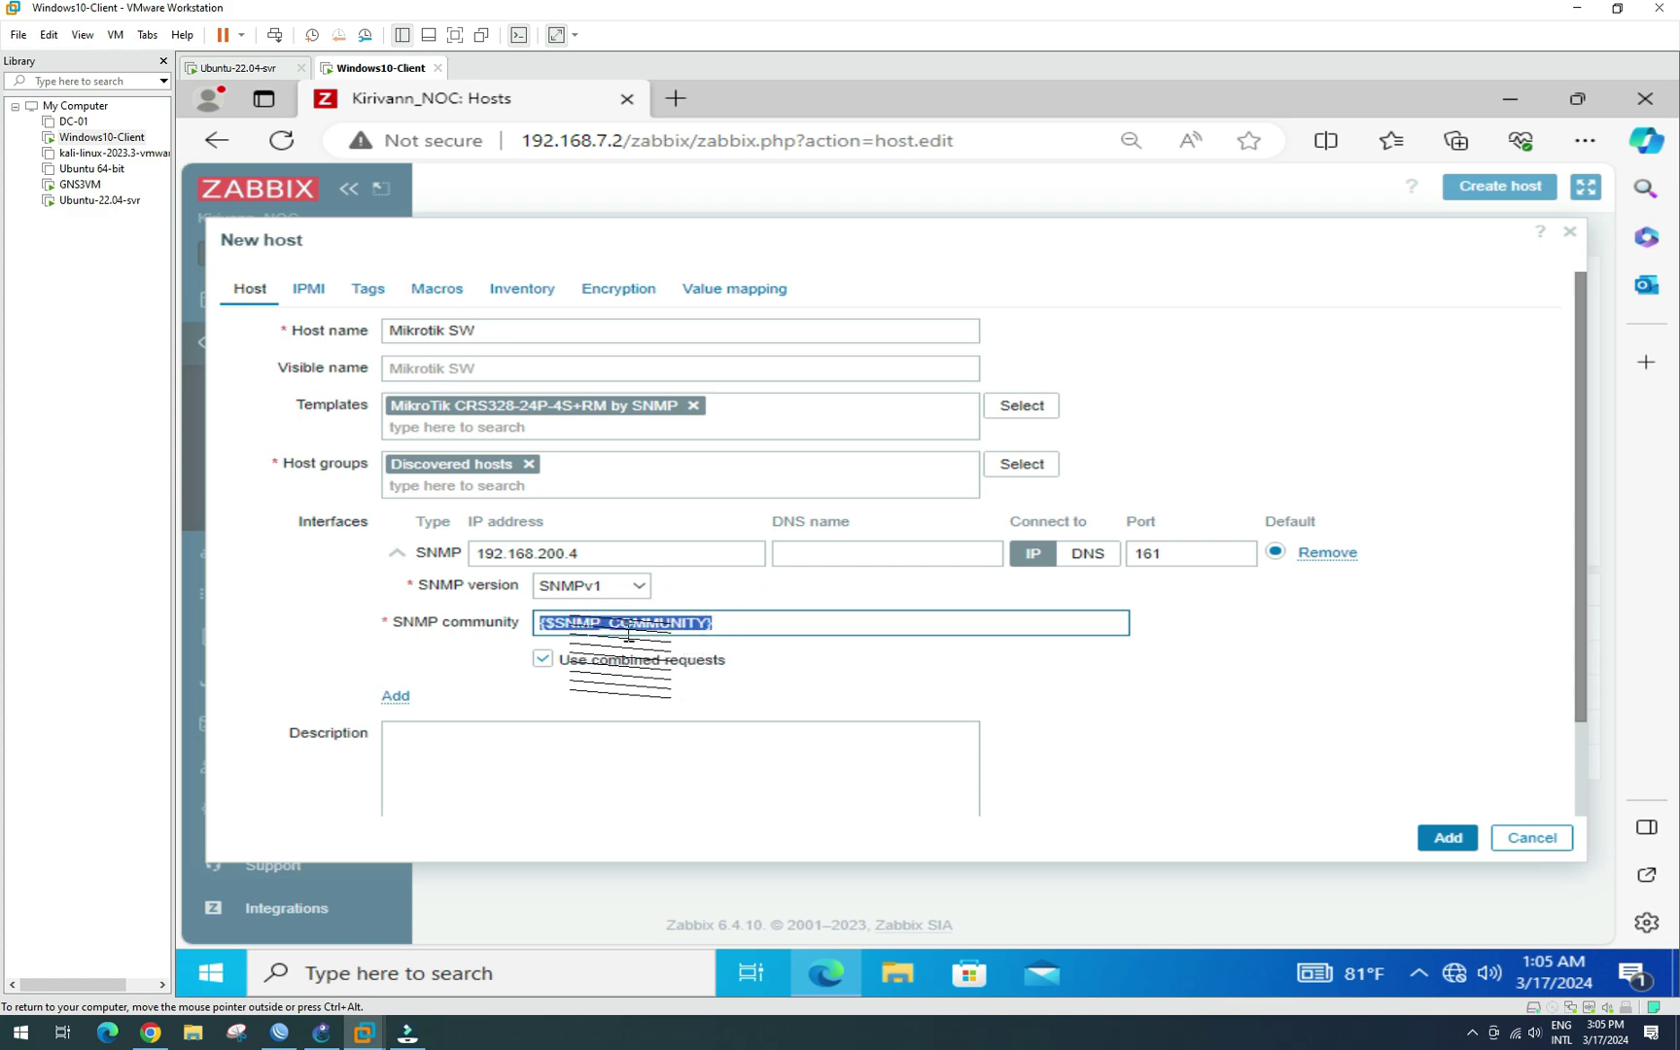
{"action": "left_click", "coordinate": [438, 291]}
{"action": "left_click", "coordinate": [348, 396]}
{"action": "key", "text": "ctrl+v"}
{"action": "left_click", "coordinate": [665, 398]}
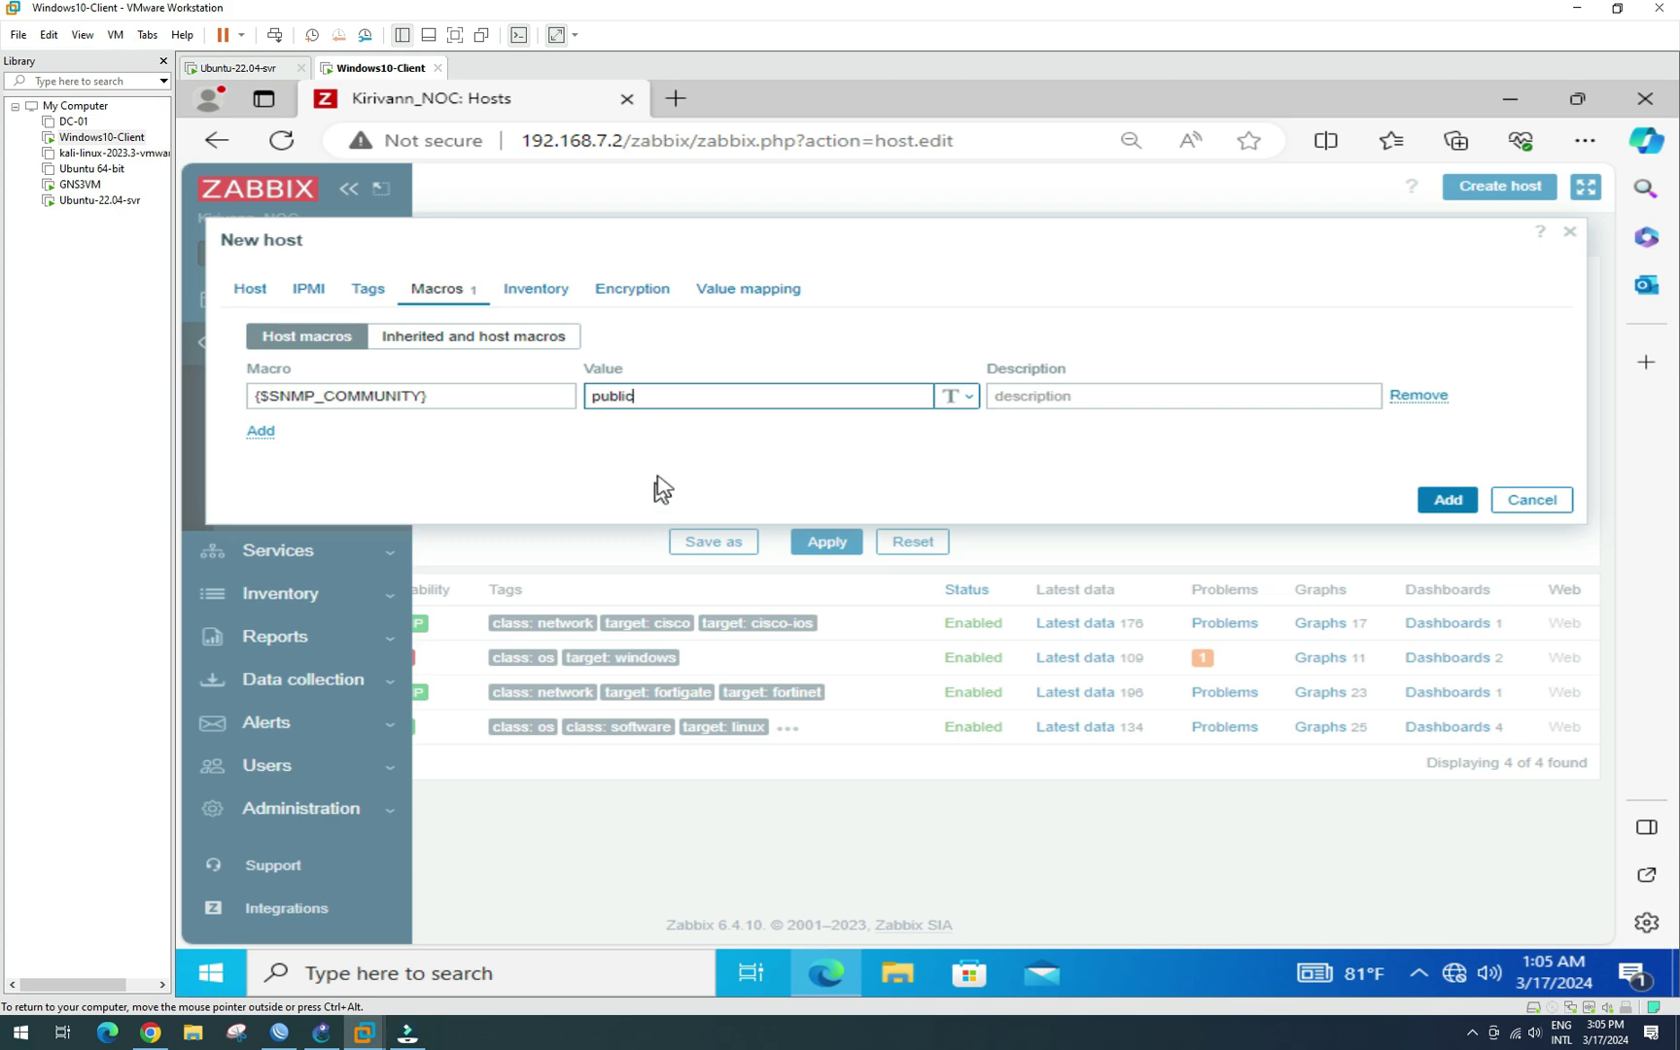
{"action": "left_click", "coordinate": [1438, 498]}
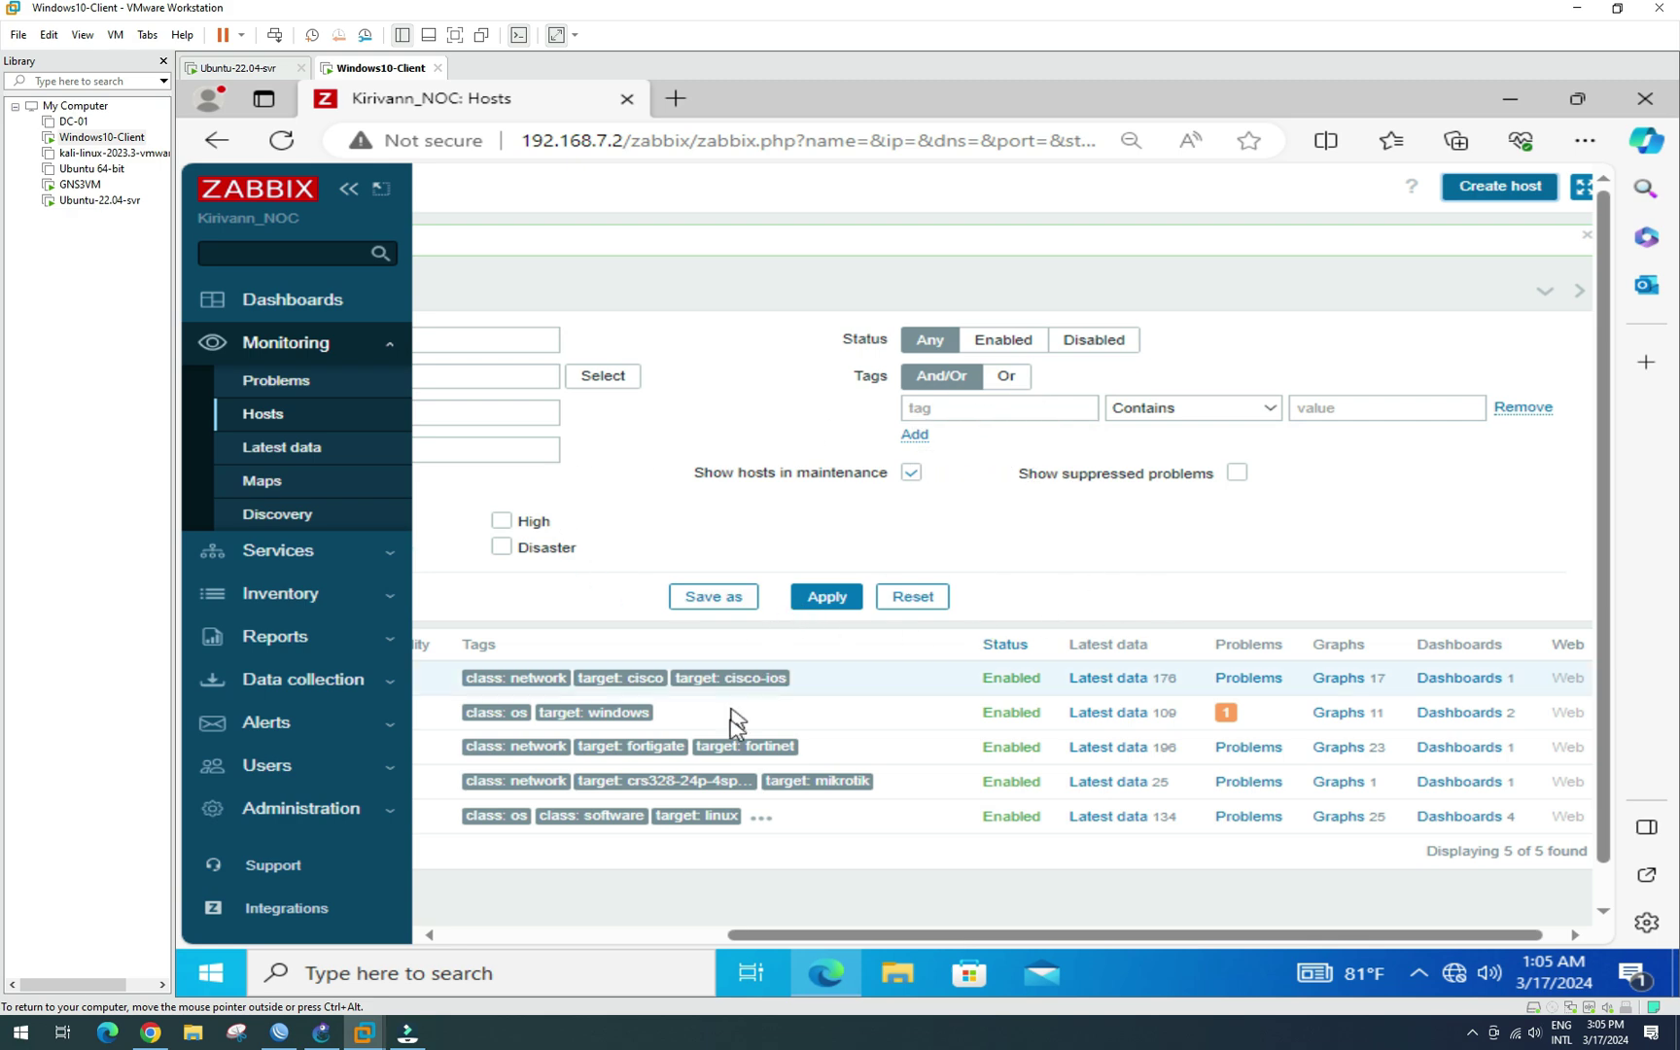
Step: Check the availability of the new Mikrotik SW host in the monitored hosts list
{"action": "left_click_drag", "start_coordinate": [870, 936], "coordinate": [525, 928]}
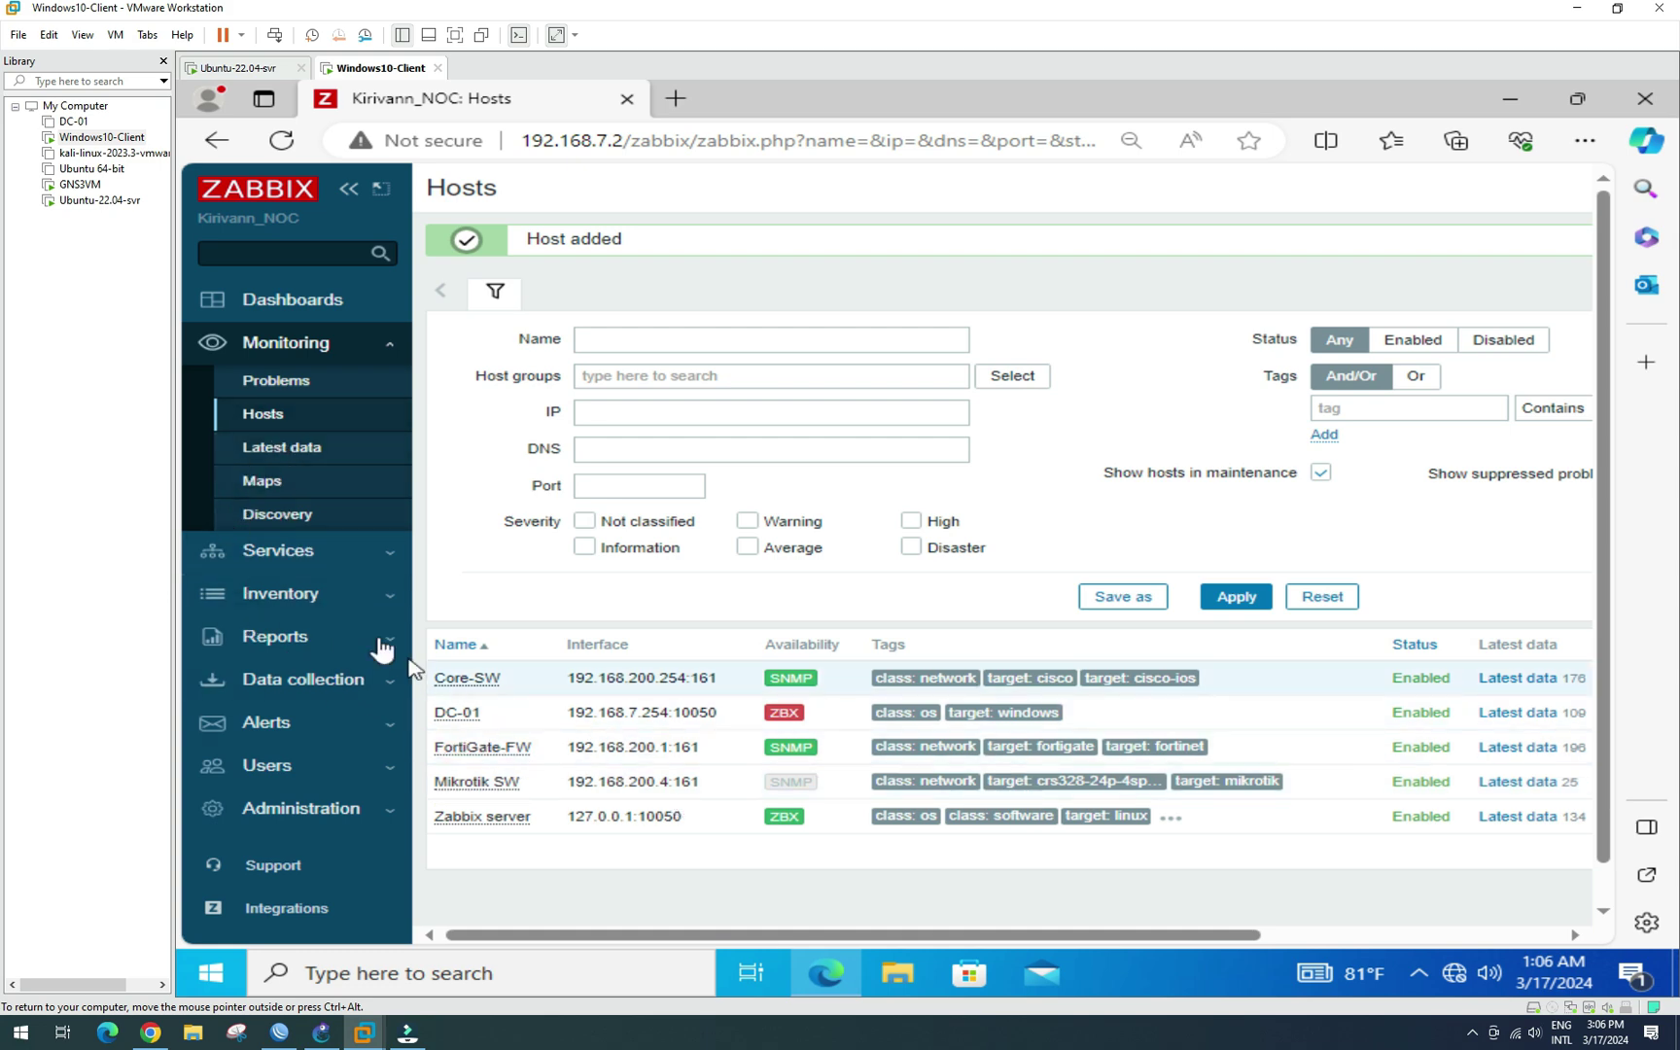
{"action": "left_click", "coordinate": [273, 443]}
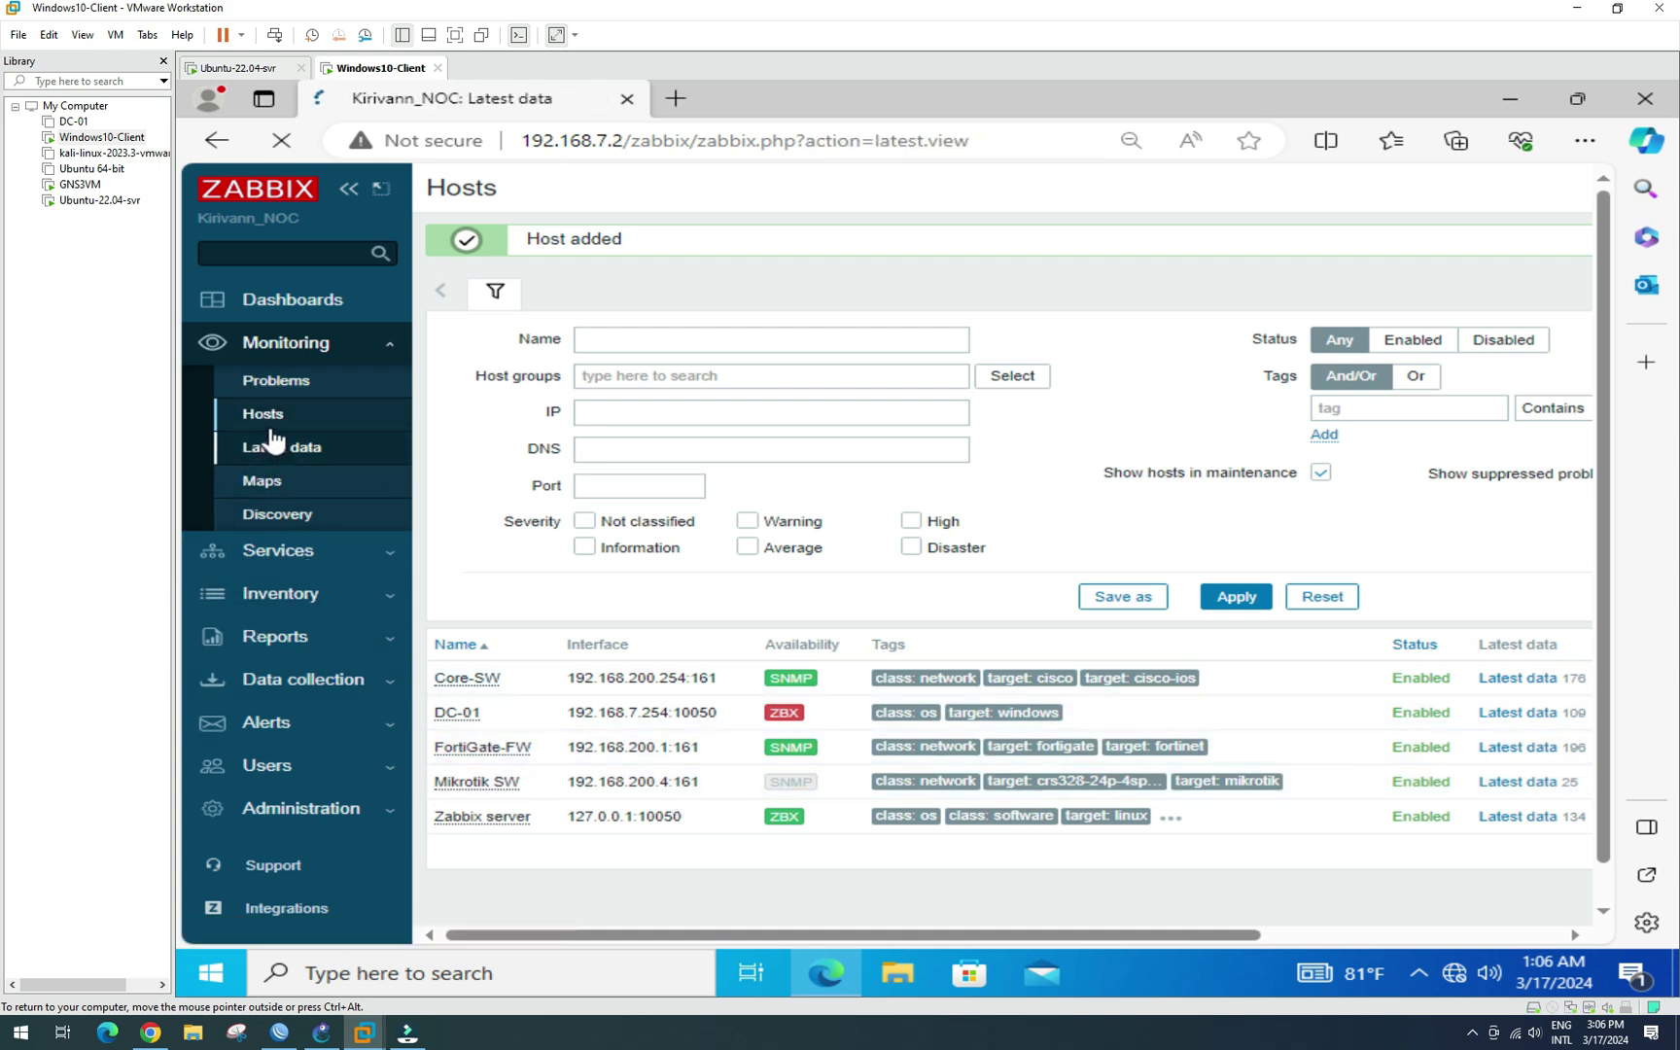
{"action": "left_click", "coordinate": [263, 415]}
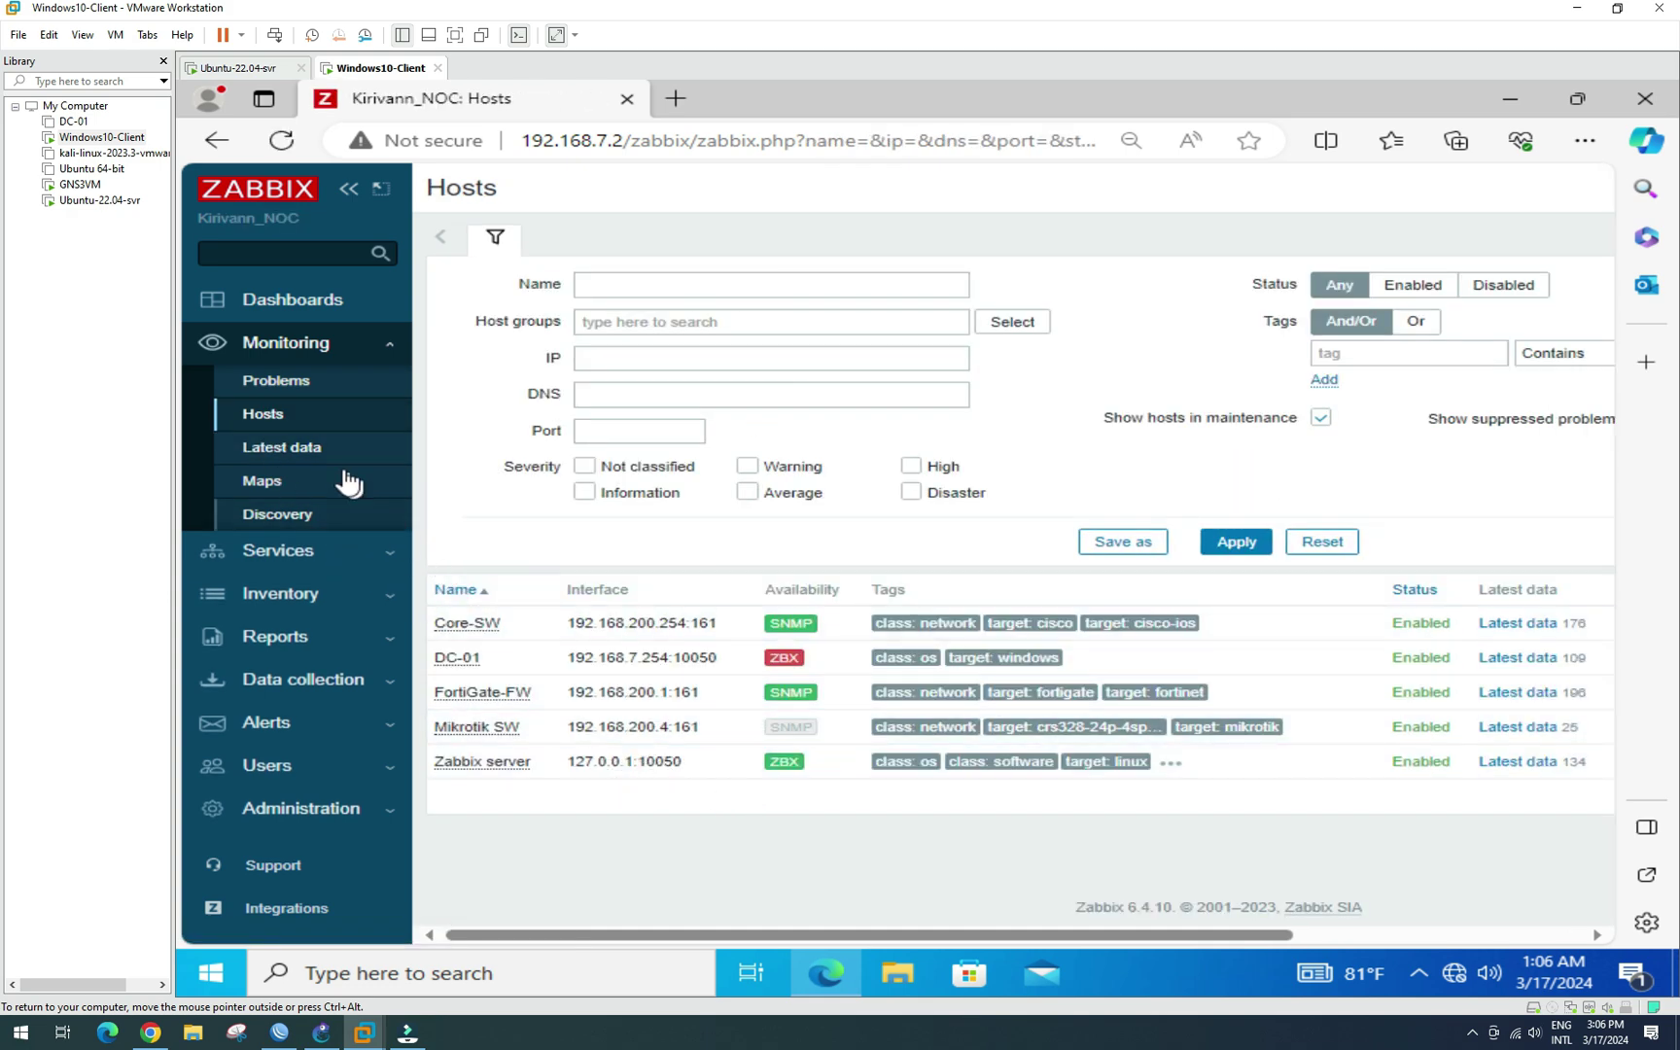
Step: Create a host group named Mikrotik SW
{"action": "left_click", "coordinate": [330, 593]}
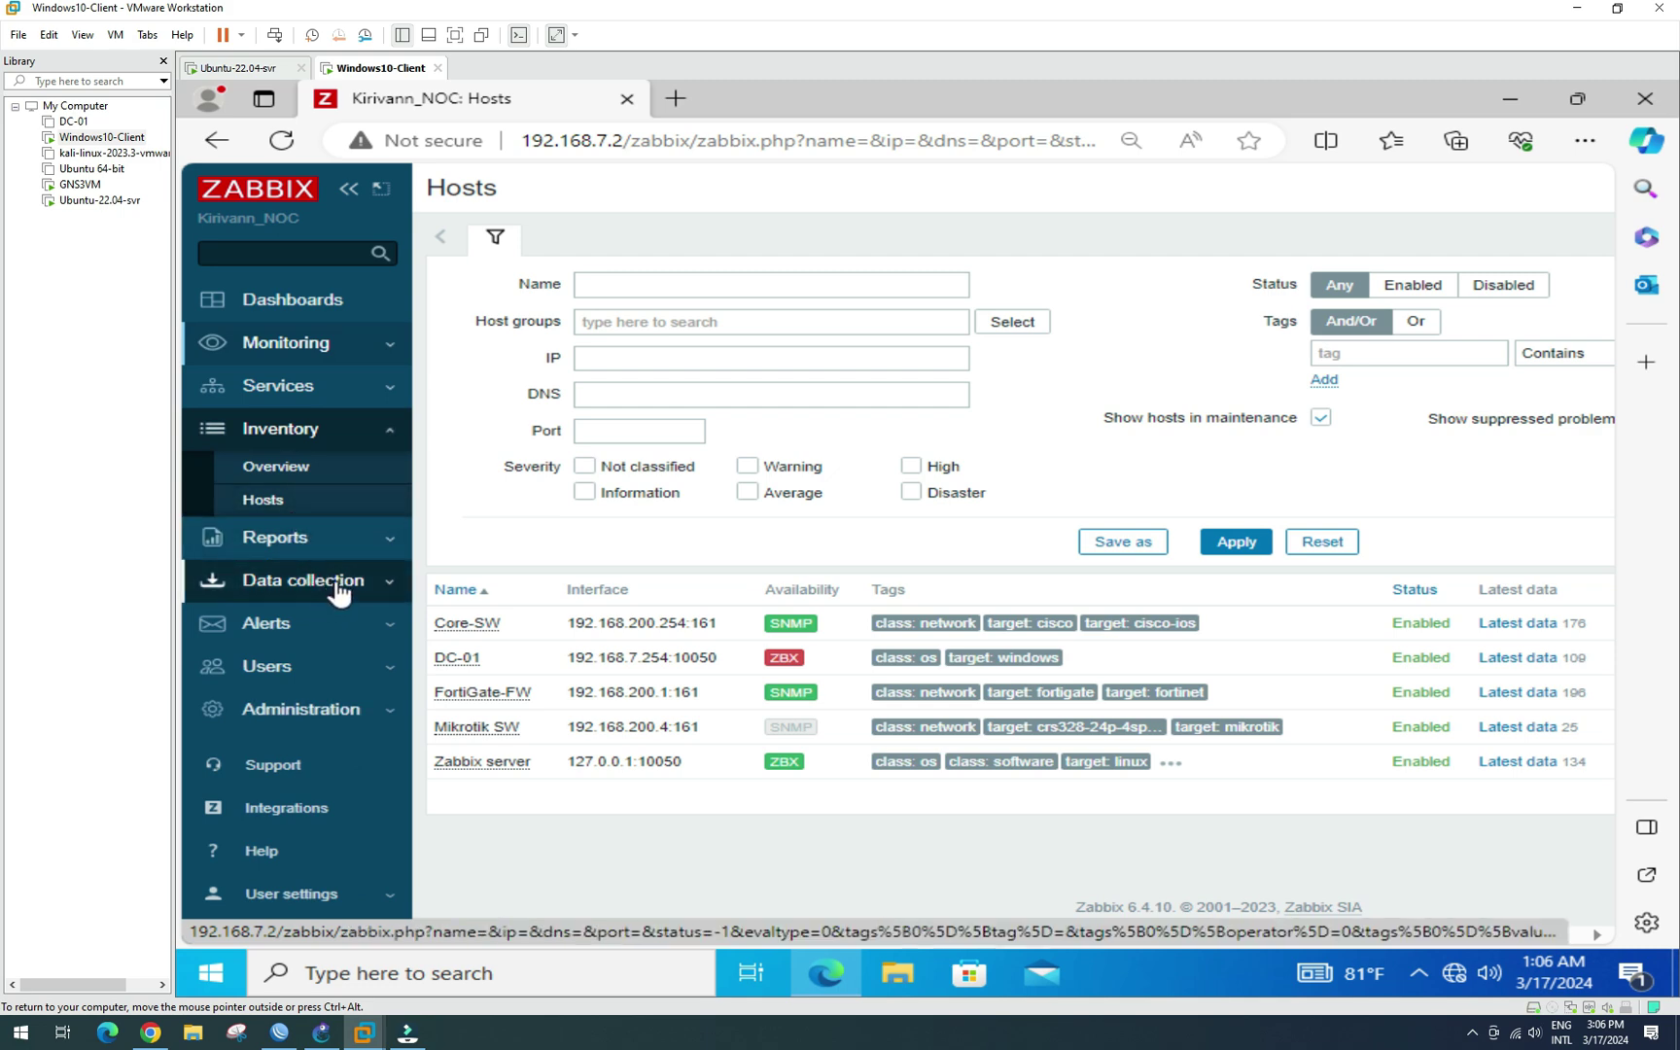
{"action": "left_click", "coordinate": [337, 591]}
{"action": "left_click", "coordinate": [281, 591]}
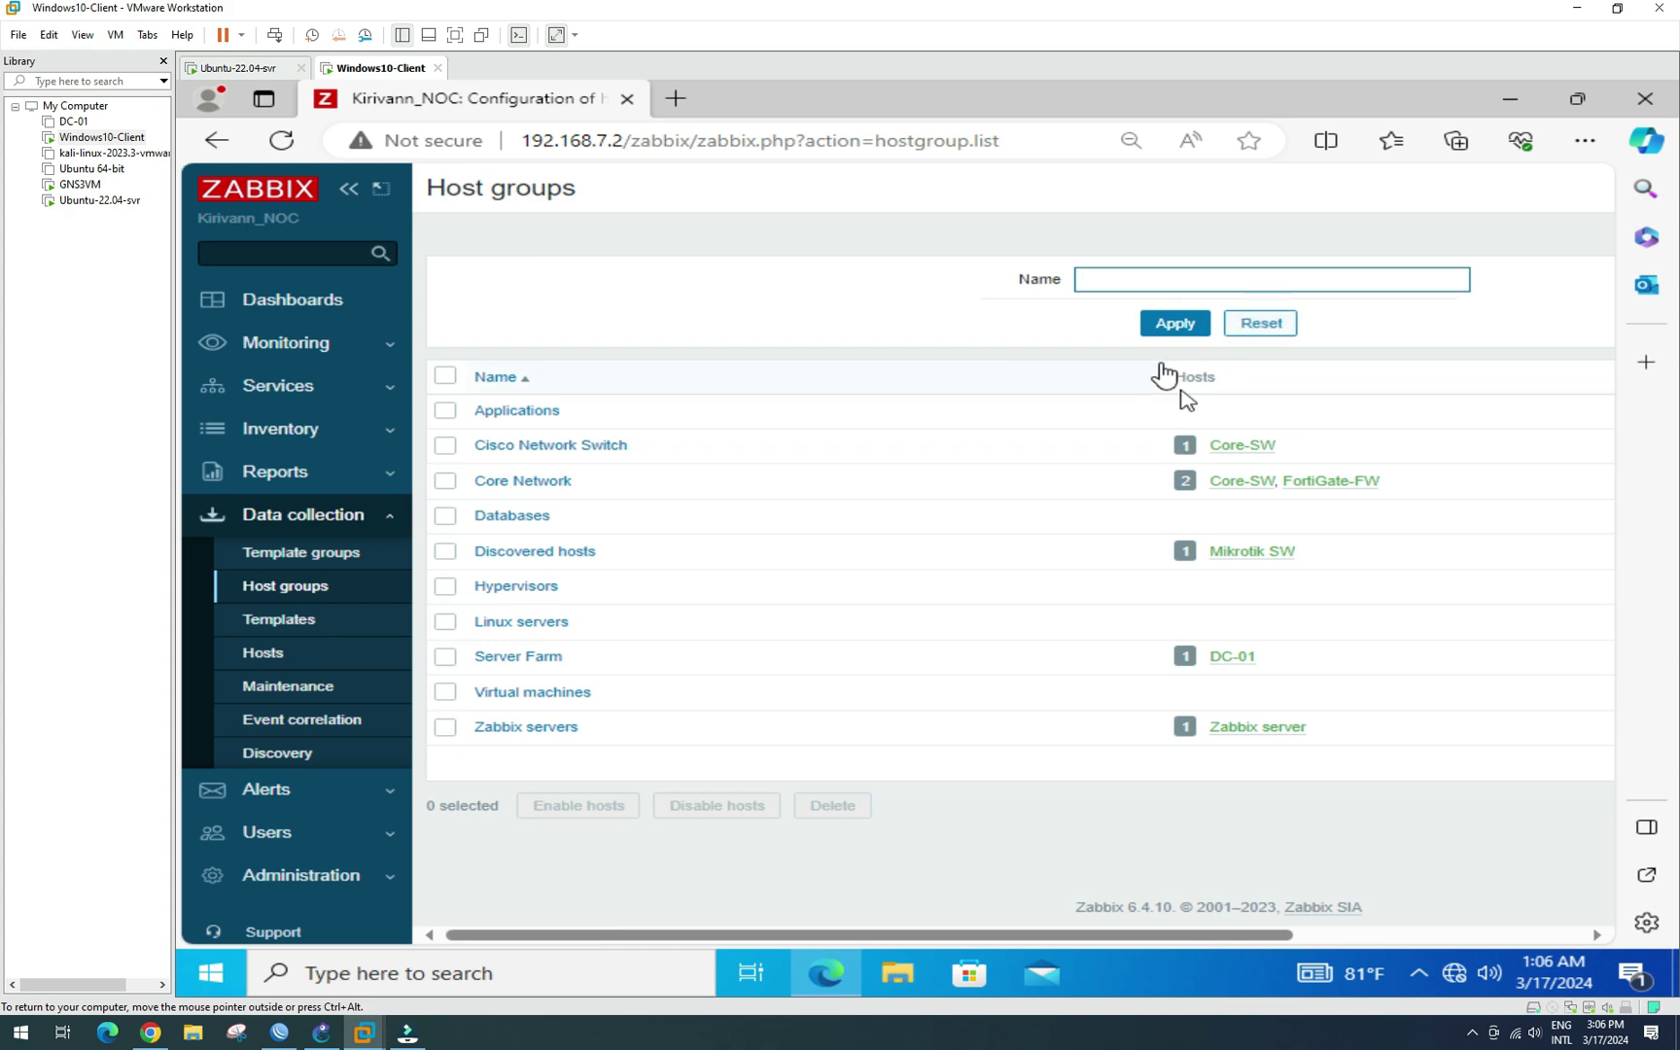
{"action": "left_click_drag", "start_coordinate": [957, 943], "coordinate": [1252, 933]}
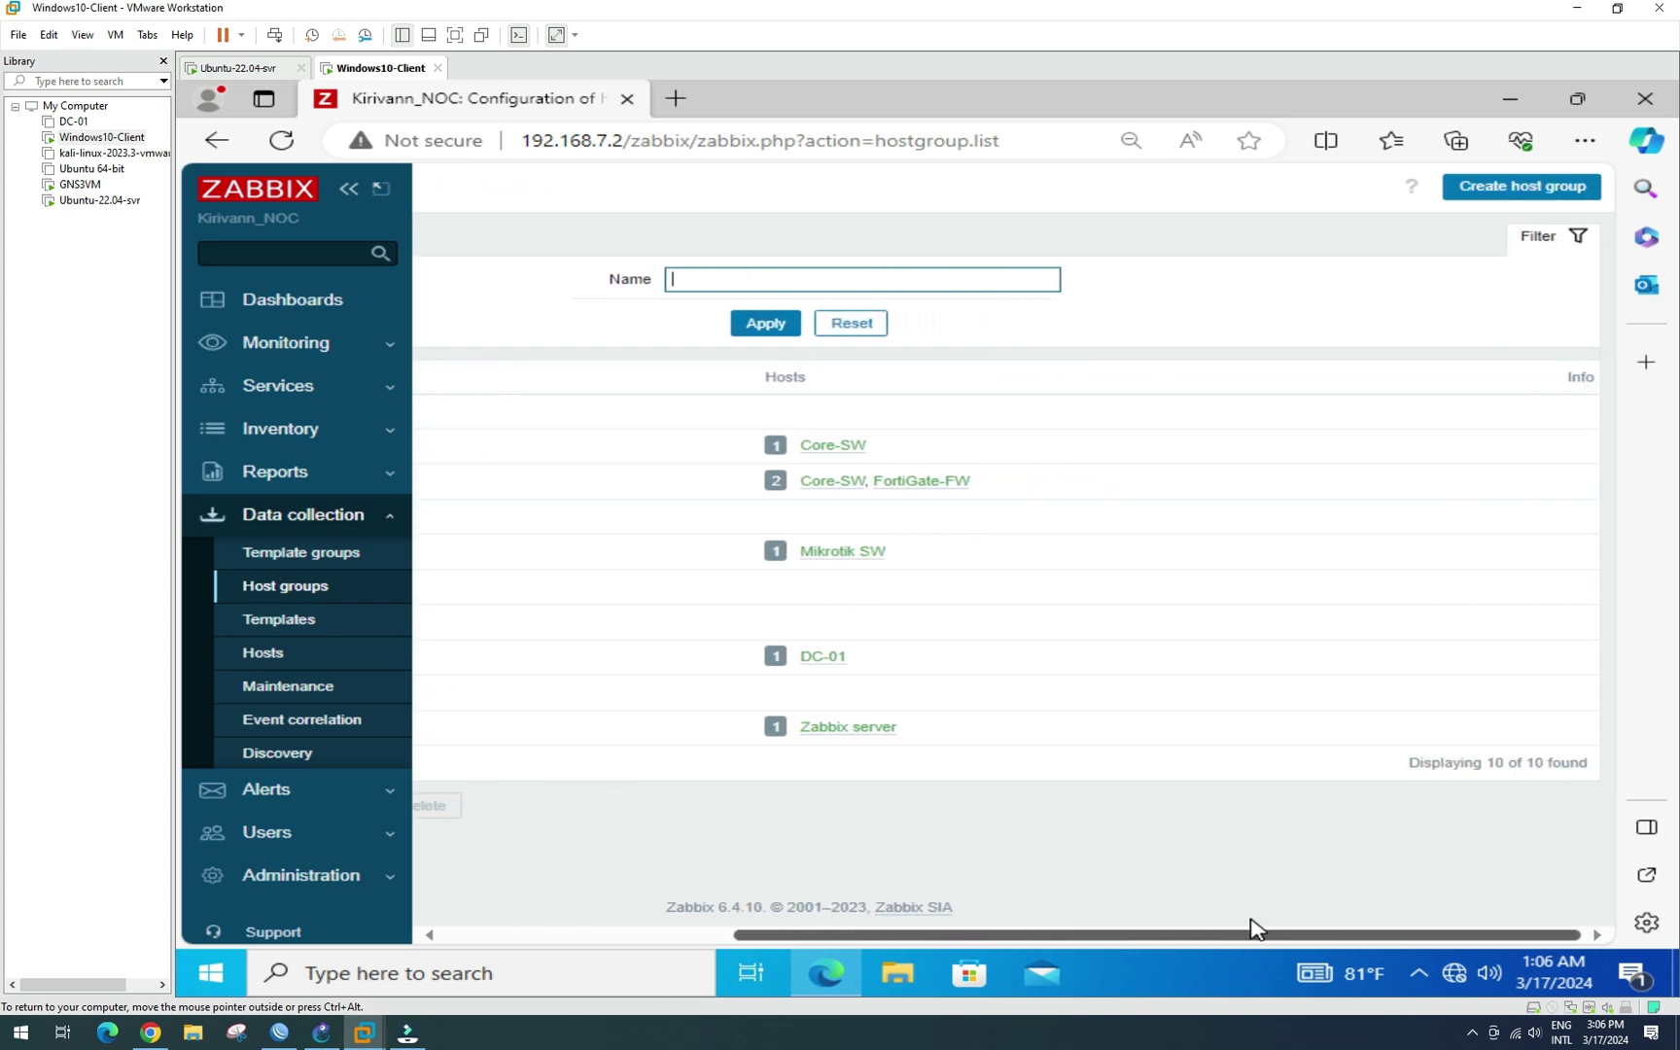
{"action": "left_click", "coordinate": [1471, 193]}
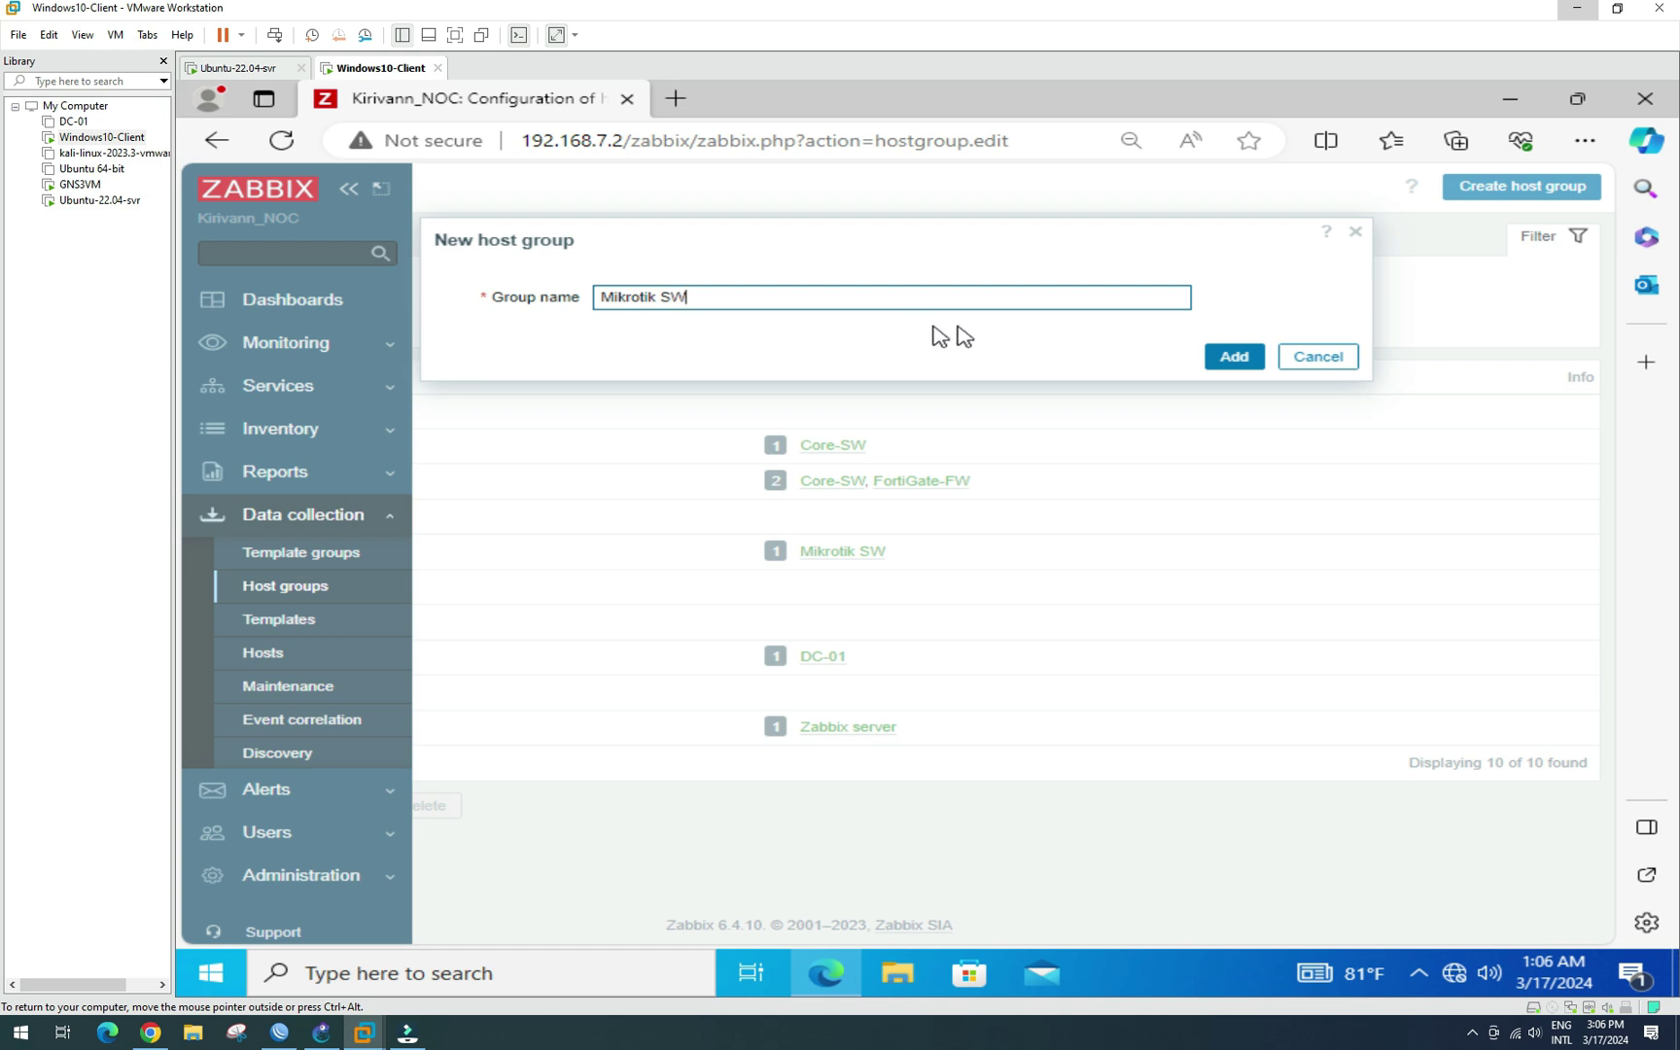
{"action": "left_click", "coordinate": [1234, 357]}
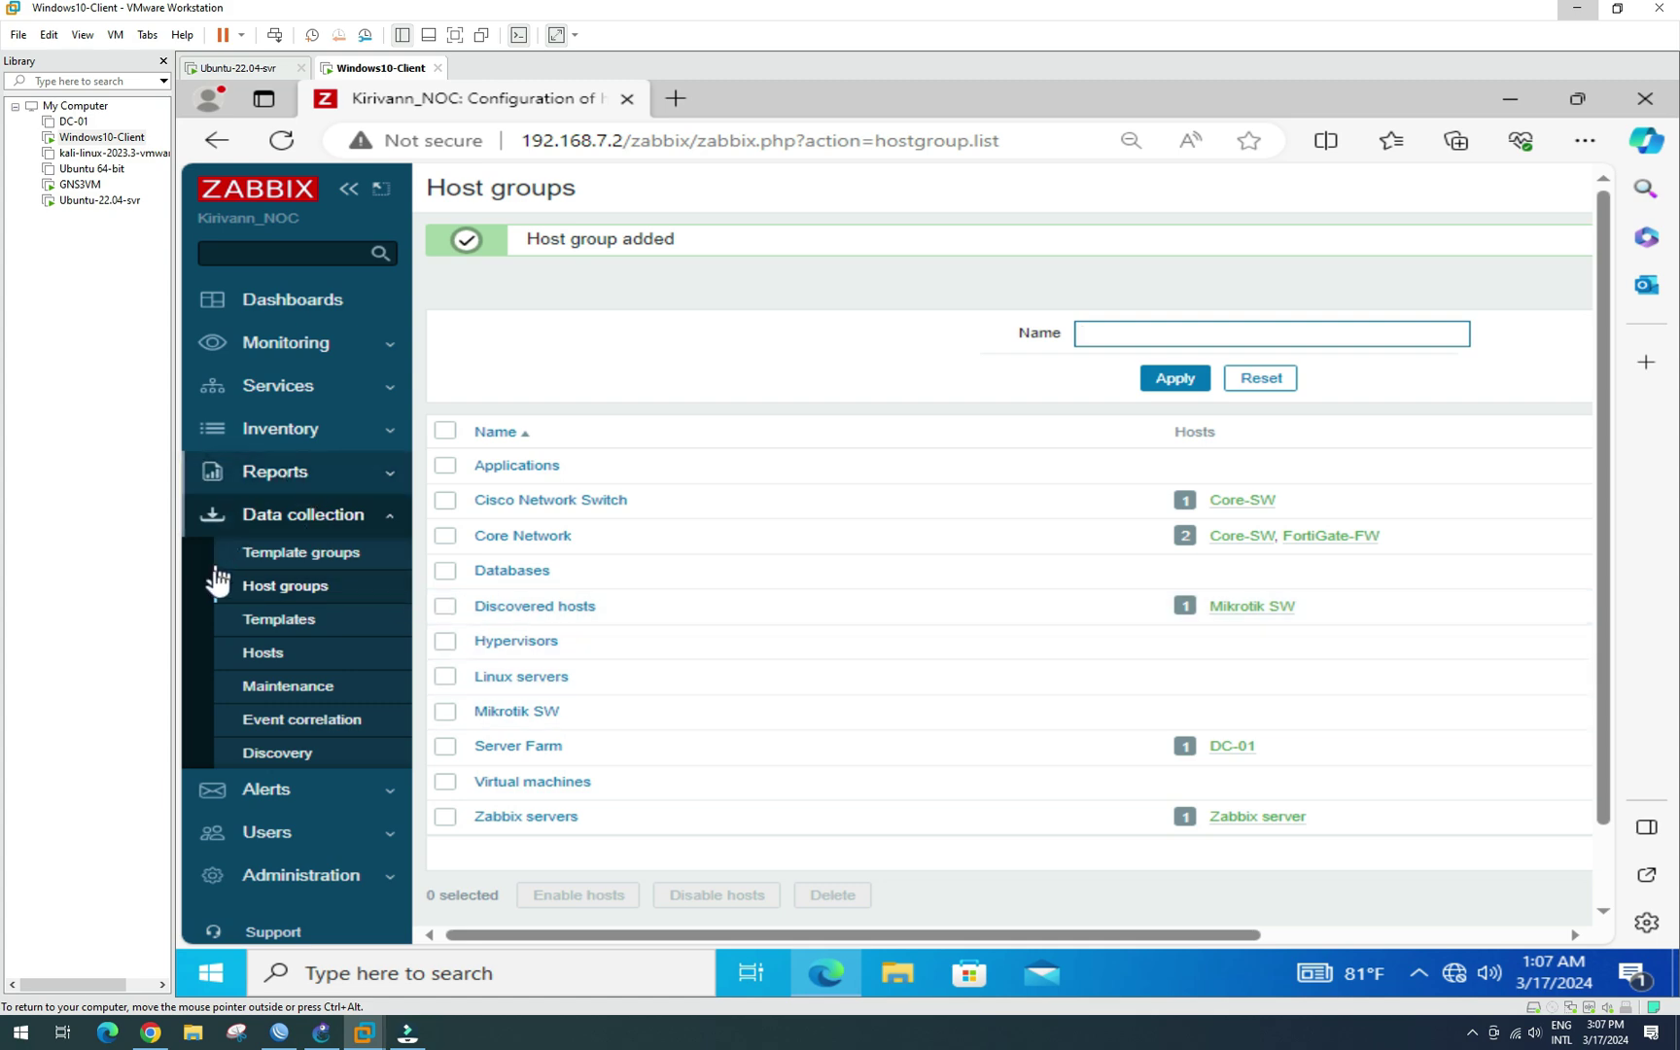
Step: Replace the Discovered hosts group of the Mikrotik SW host with the Mikrotik SW group and save the host
{"action": "left_click", "coordinate": [267, 657]}
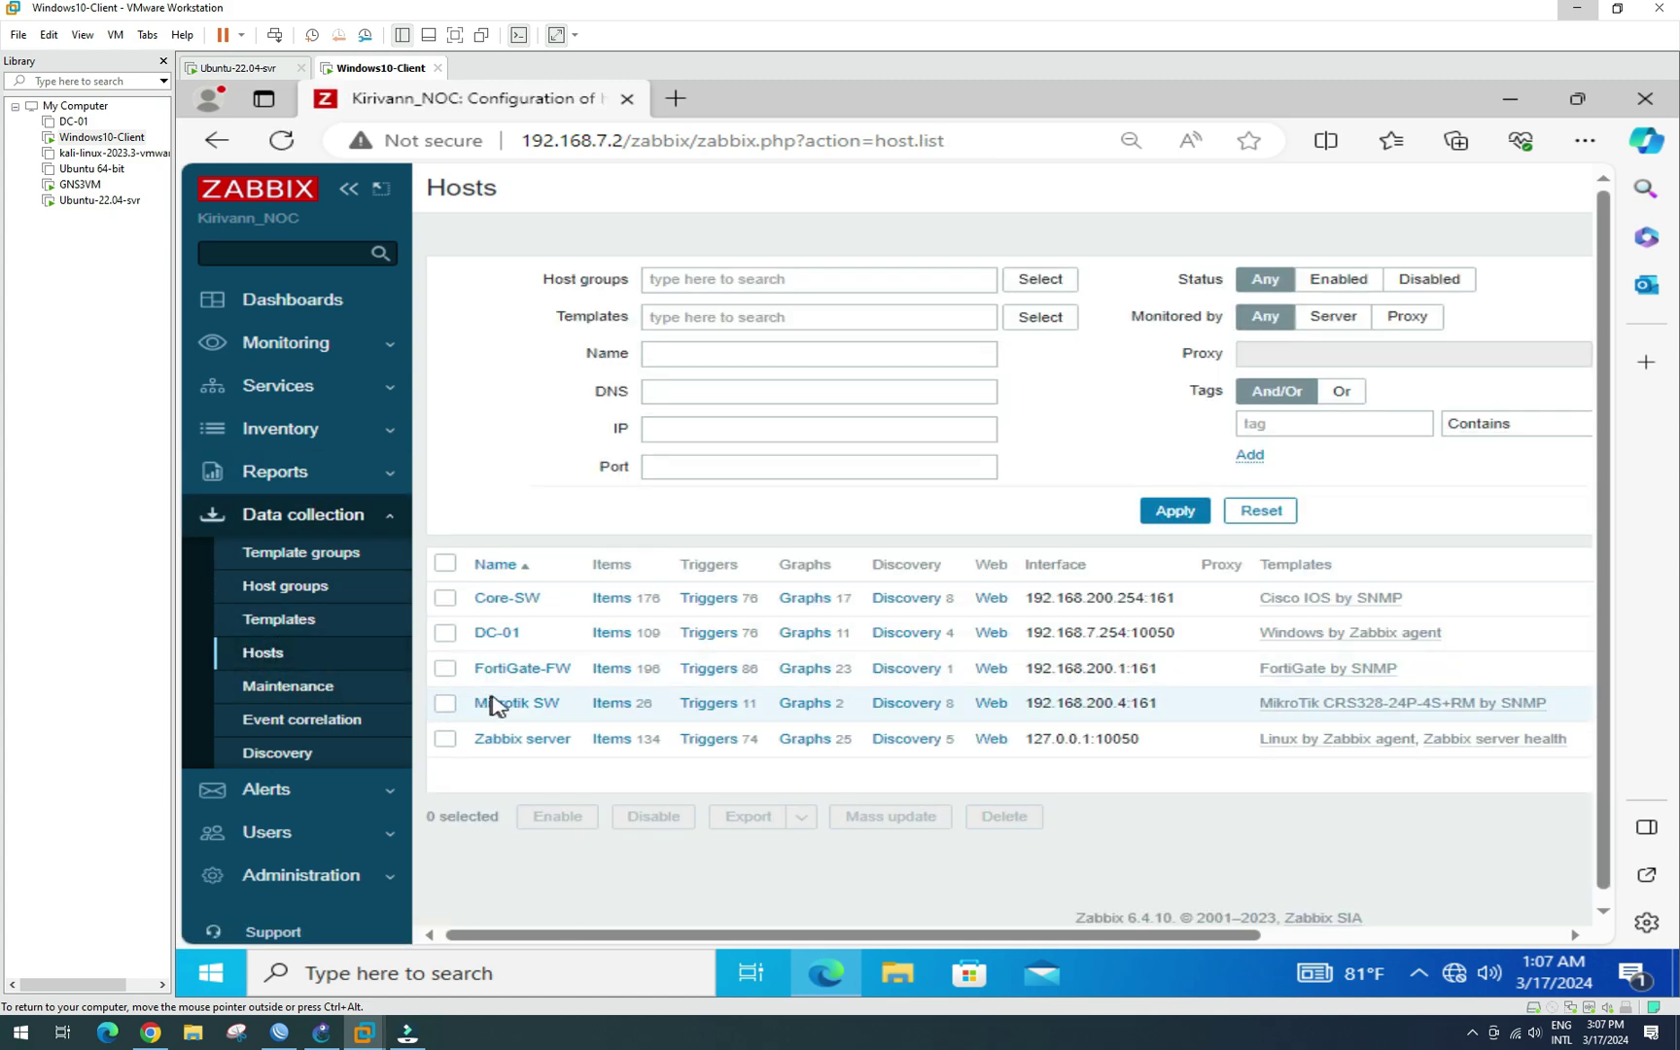
{"action": "left_click", "coordinate": [513, 702]}
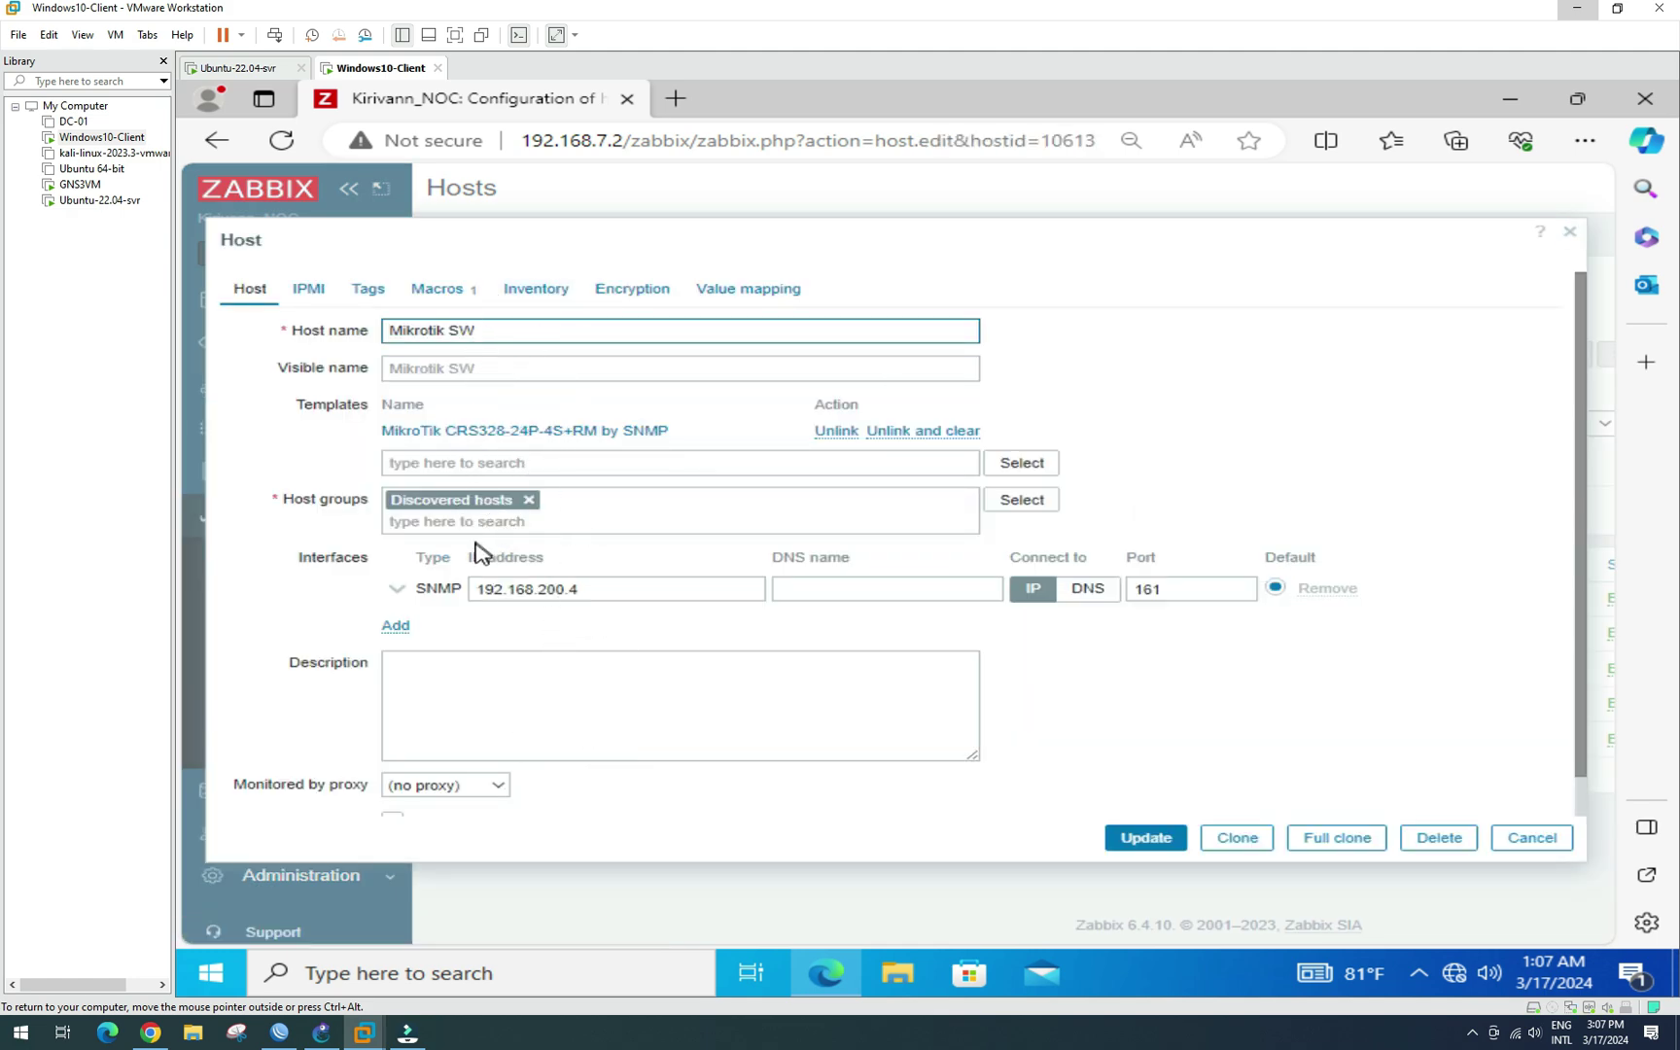
{"action": "left_click", "coordinate": [529, 499]}
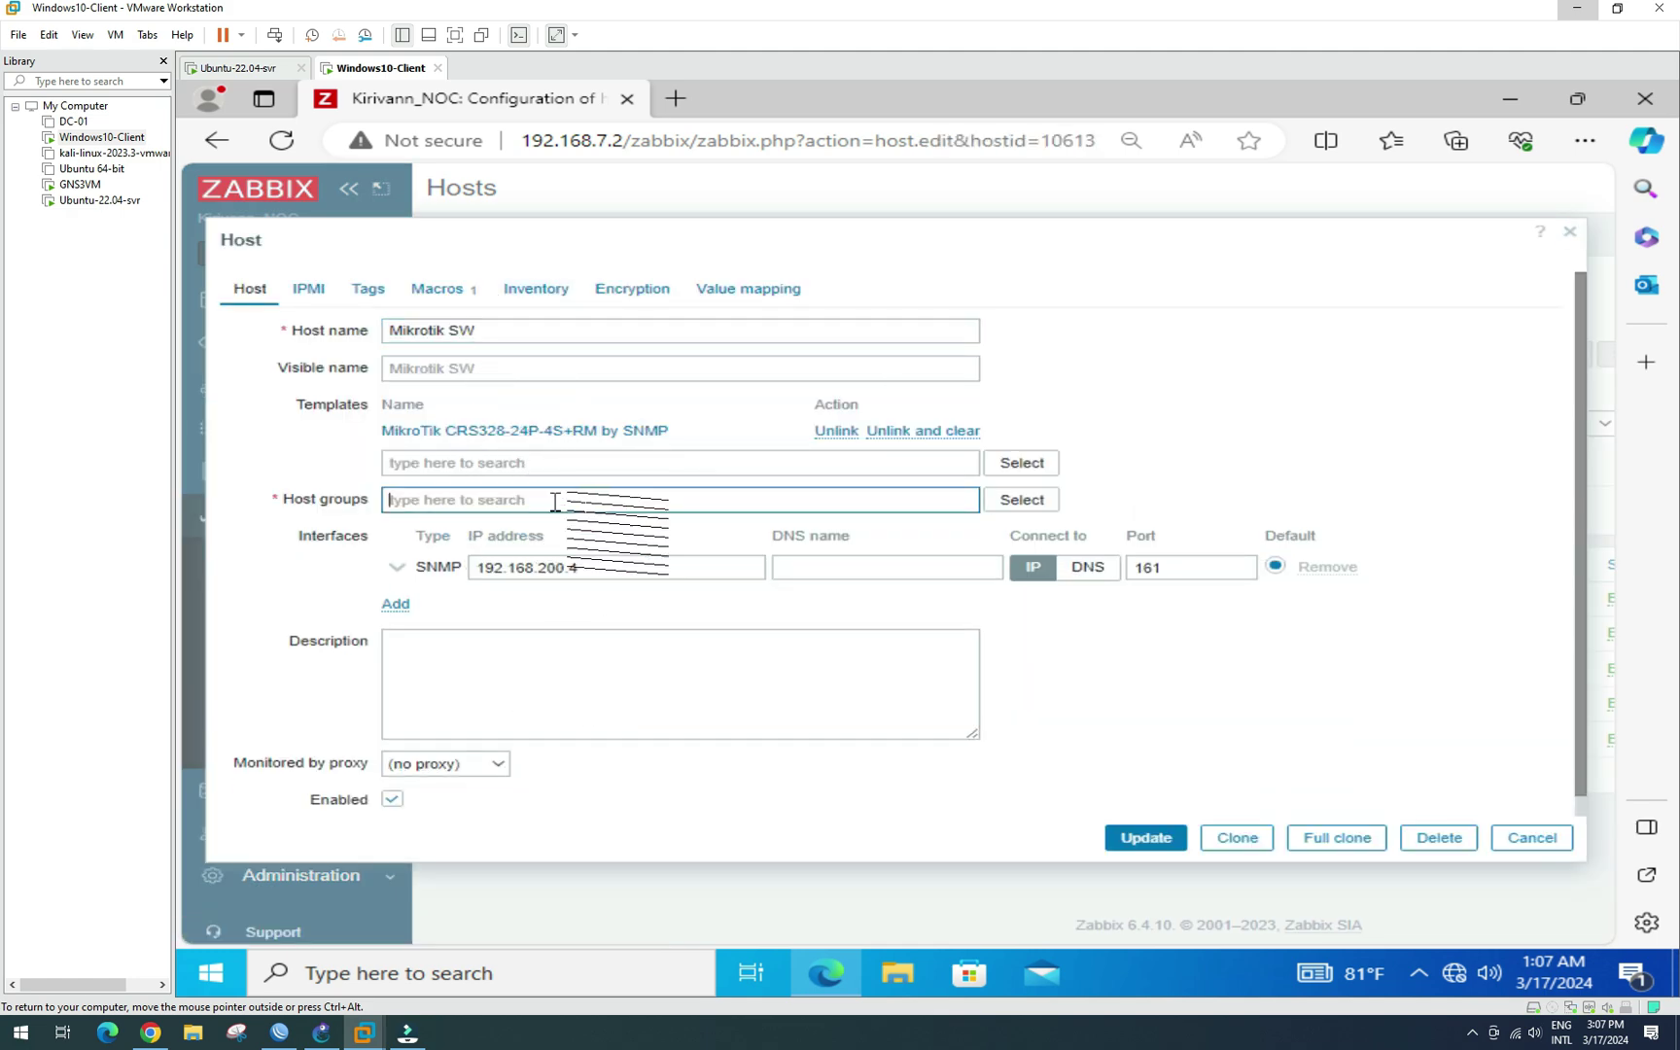
{"action": "left_click", "coordinate": [1022, 500]}
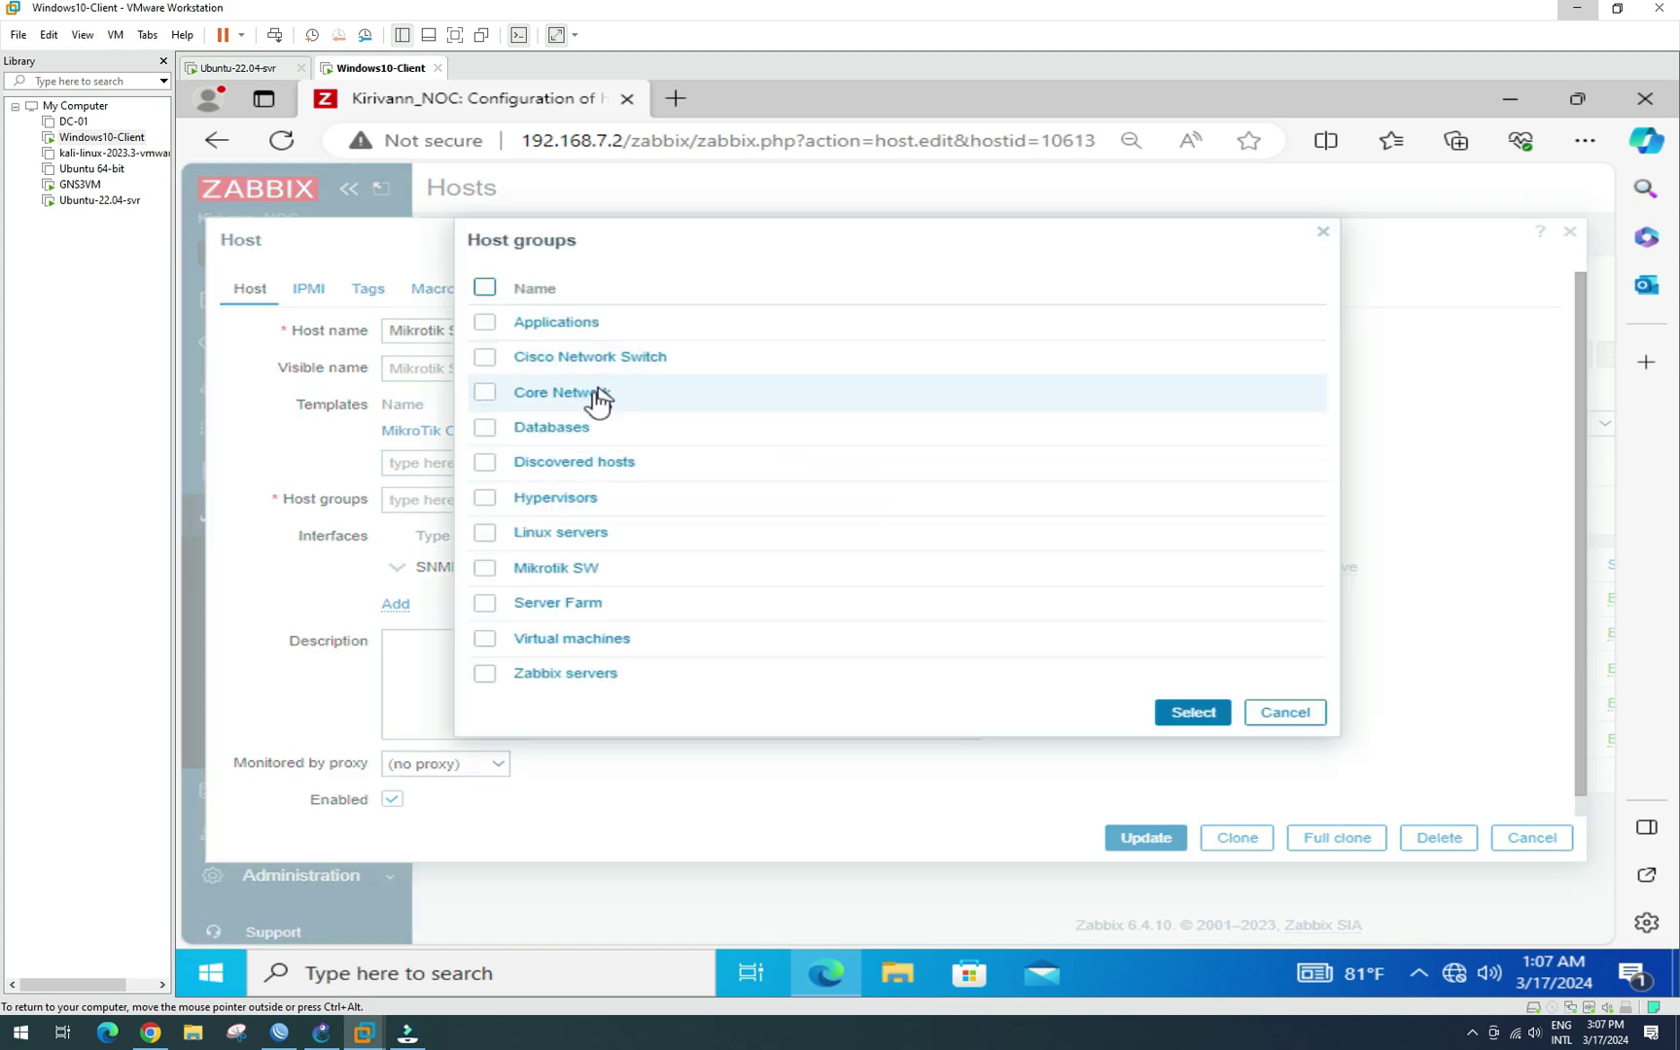
{"action": "left_click", "coordinate": [556, 567]}
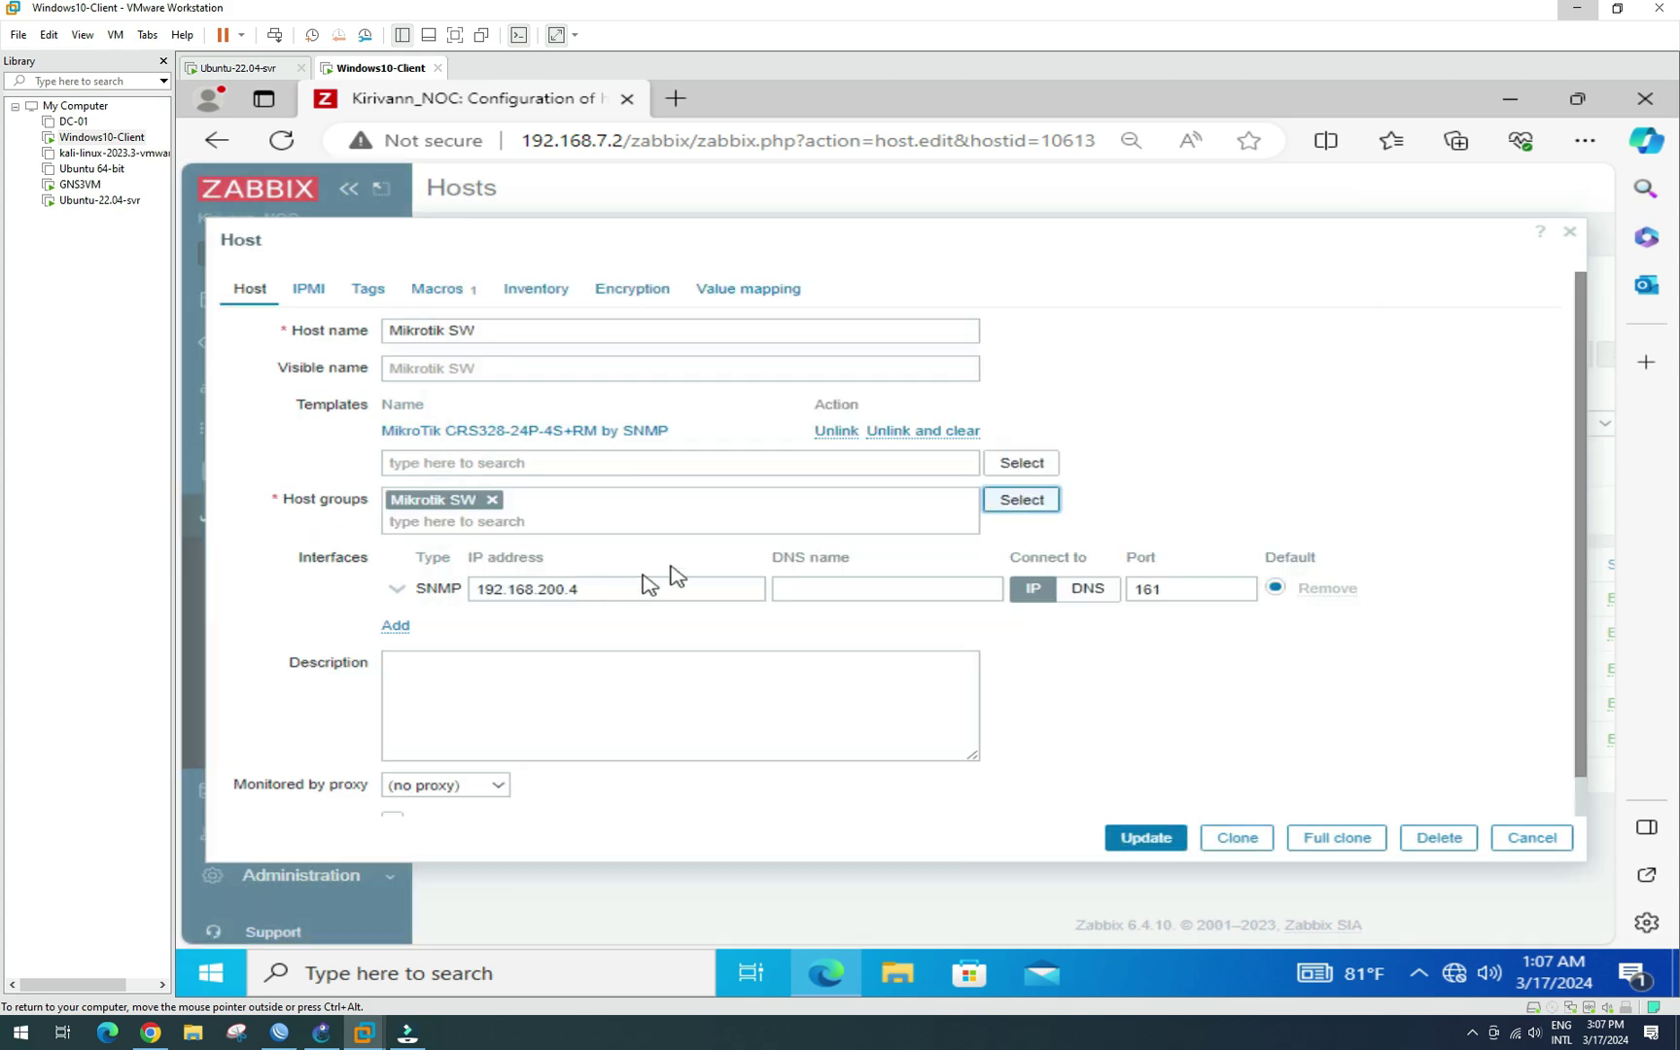
{"action": "left_click", "coordinate": [1132, 837]}
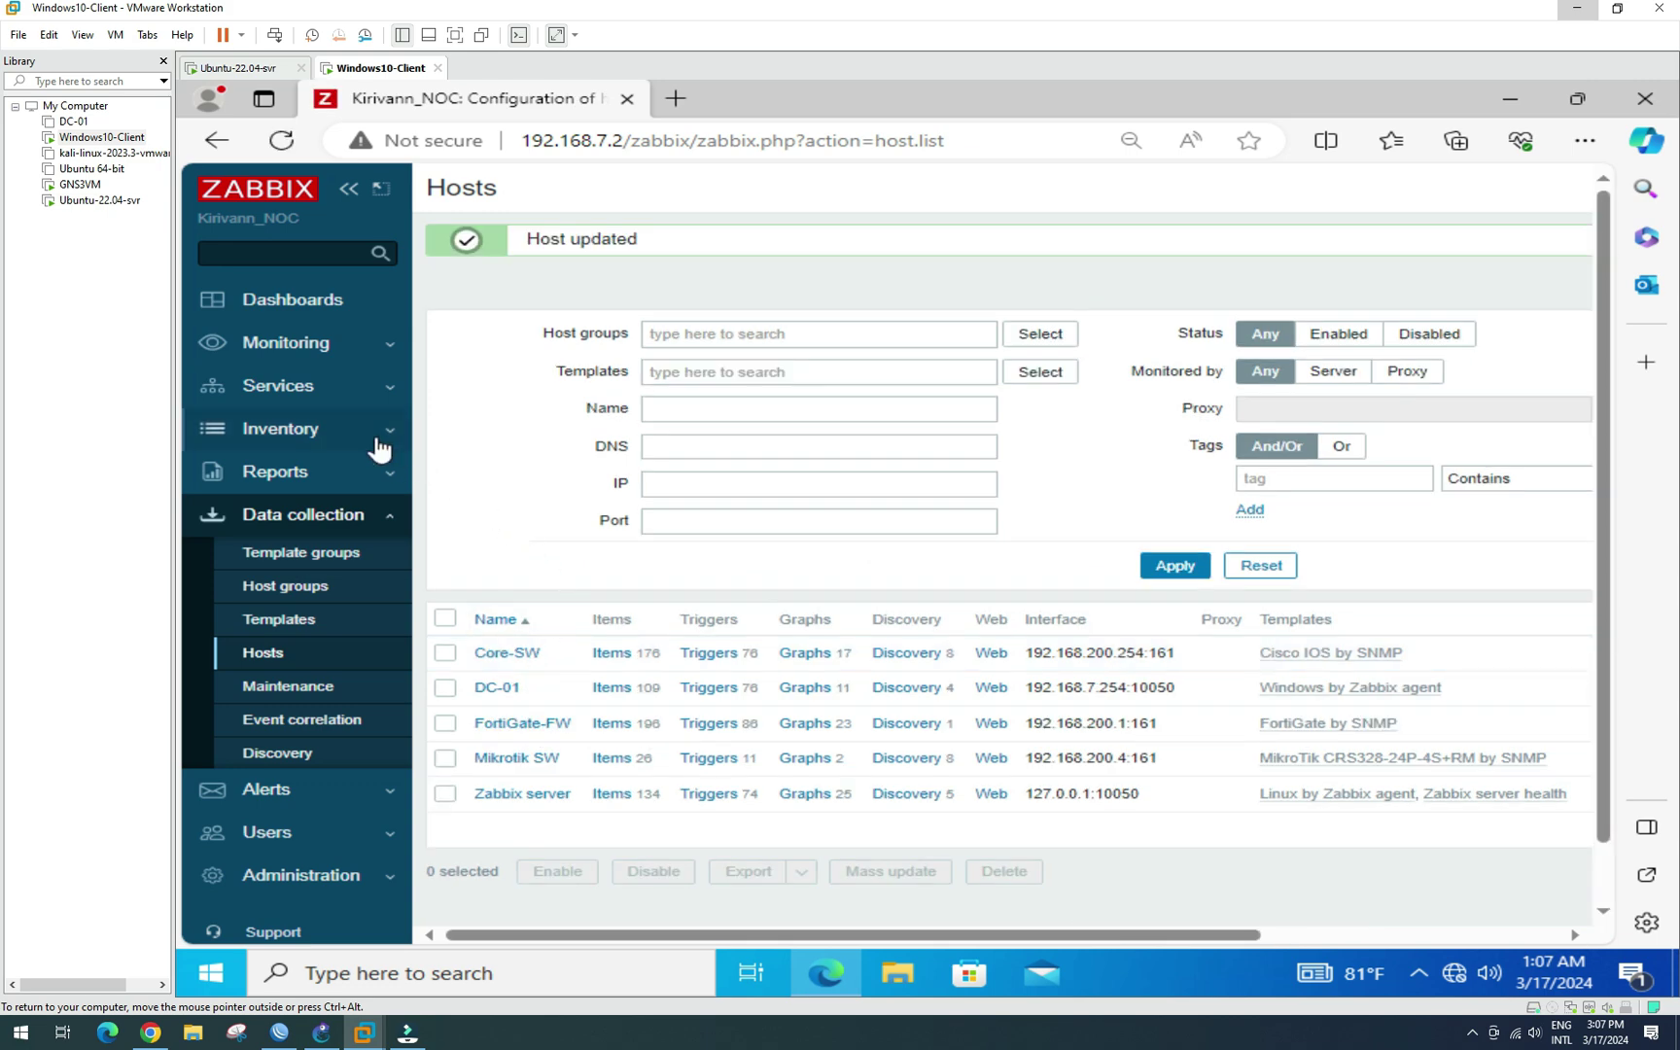
Step: Check the Mikrotik SW host's SNMP availability in the monitored hosts list and view its problems
{"action": "left_click", "coordinate": [292, 345]}
{"action": "left_click", "coordinate": [277, 415]}
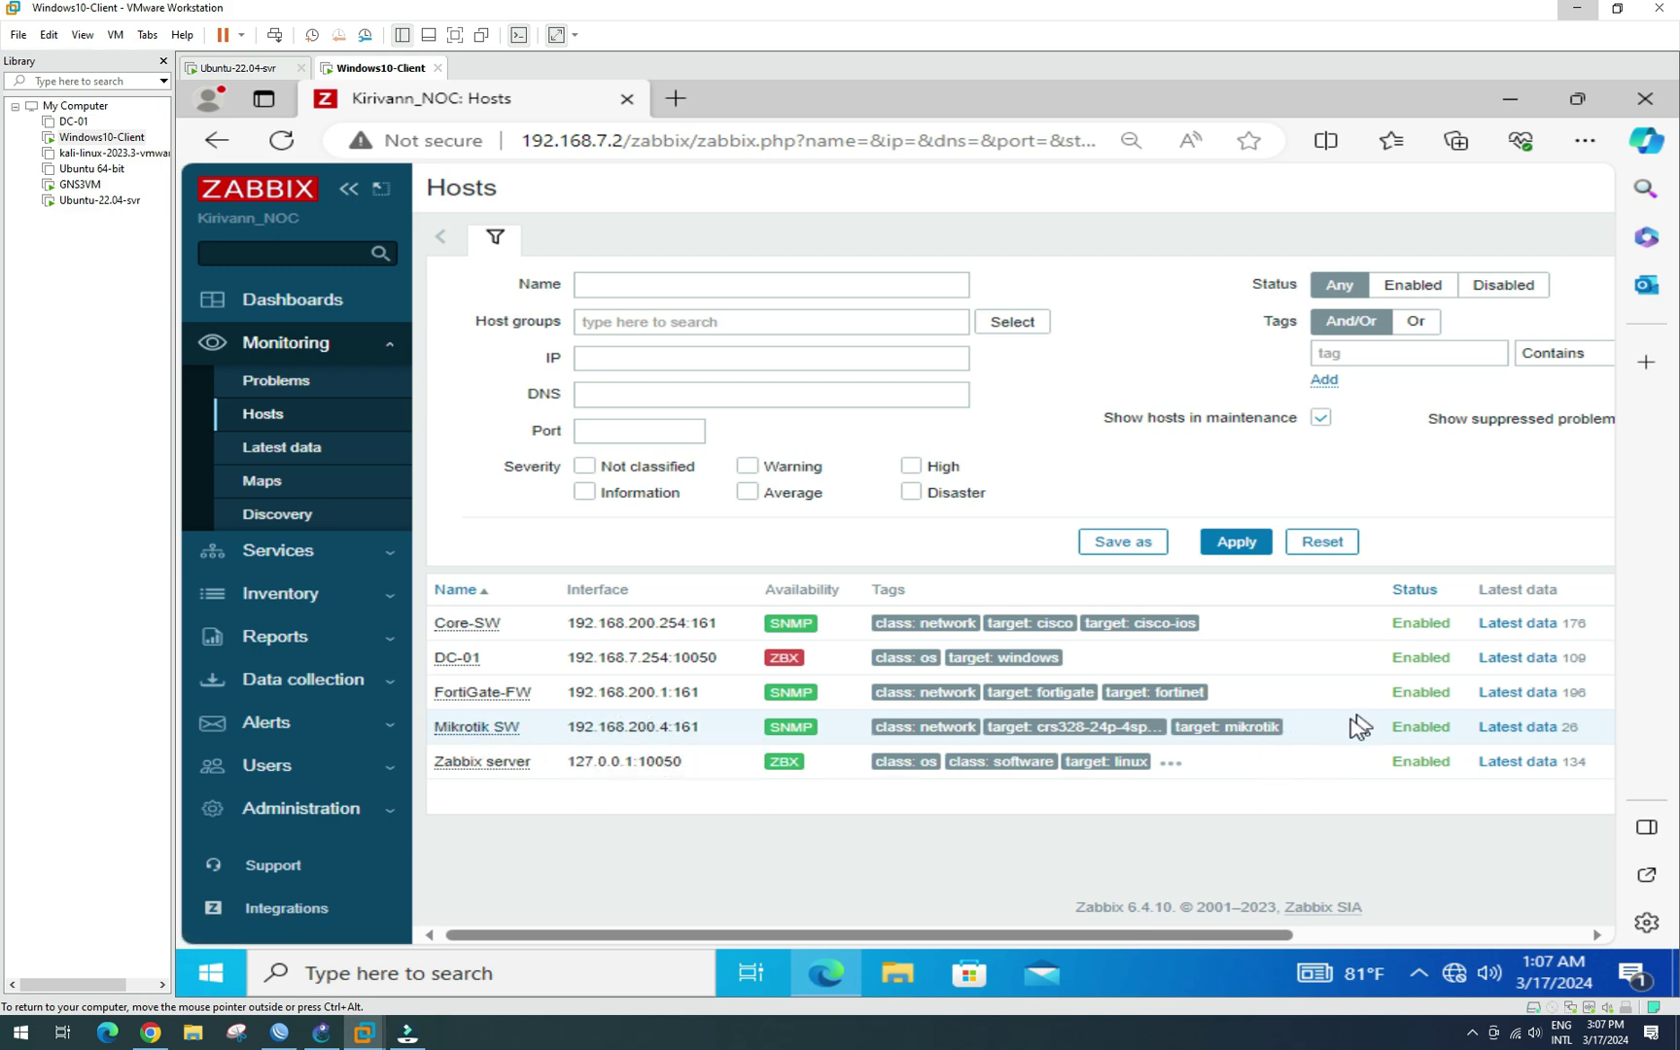
{"action": "left_click_drag", "start_coordinate": [977, 941], "coordinate": [1191, 940]}
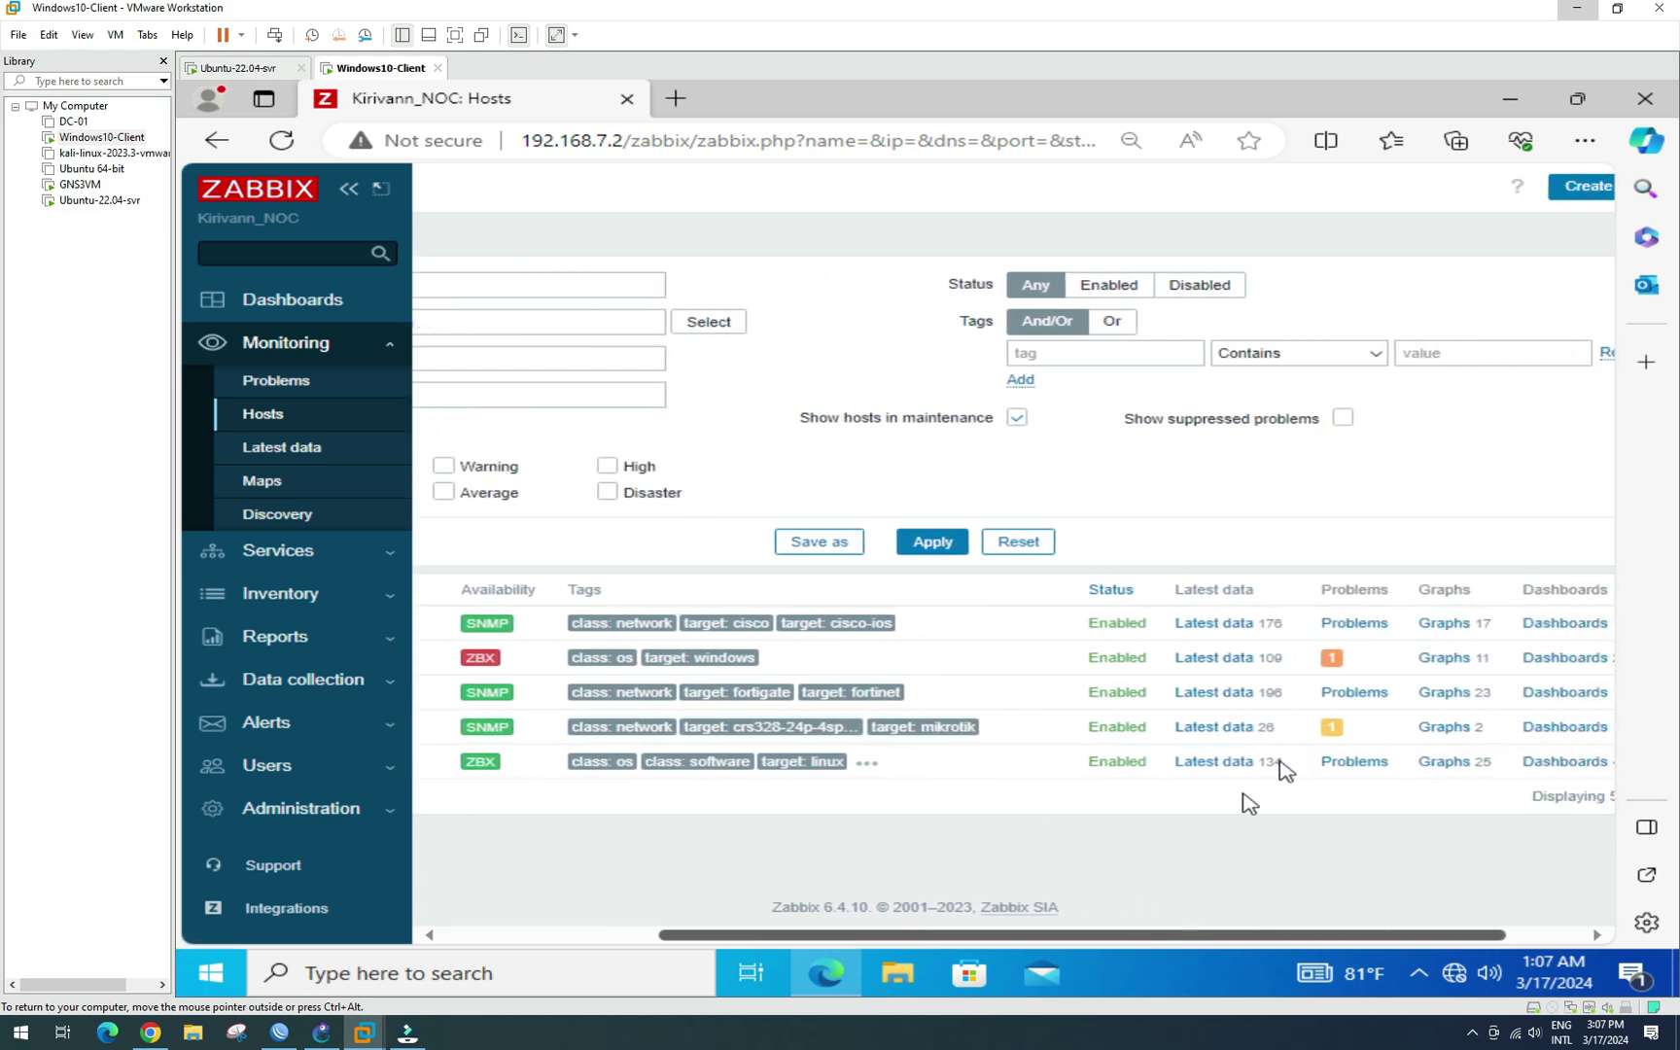
{"action": "left_click", "coordinate": [1332, 729]}
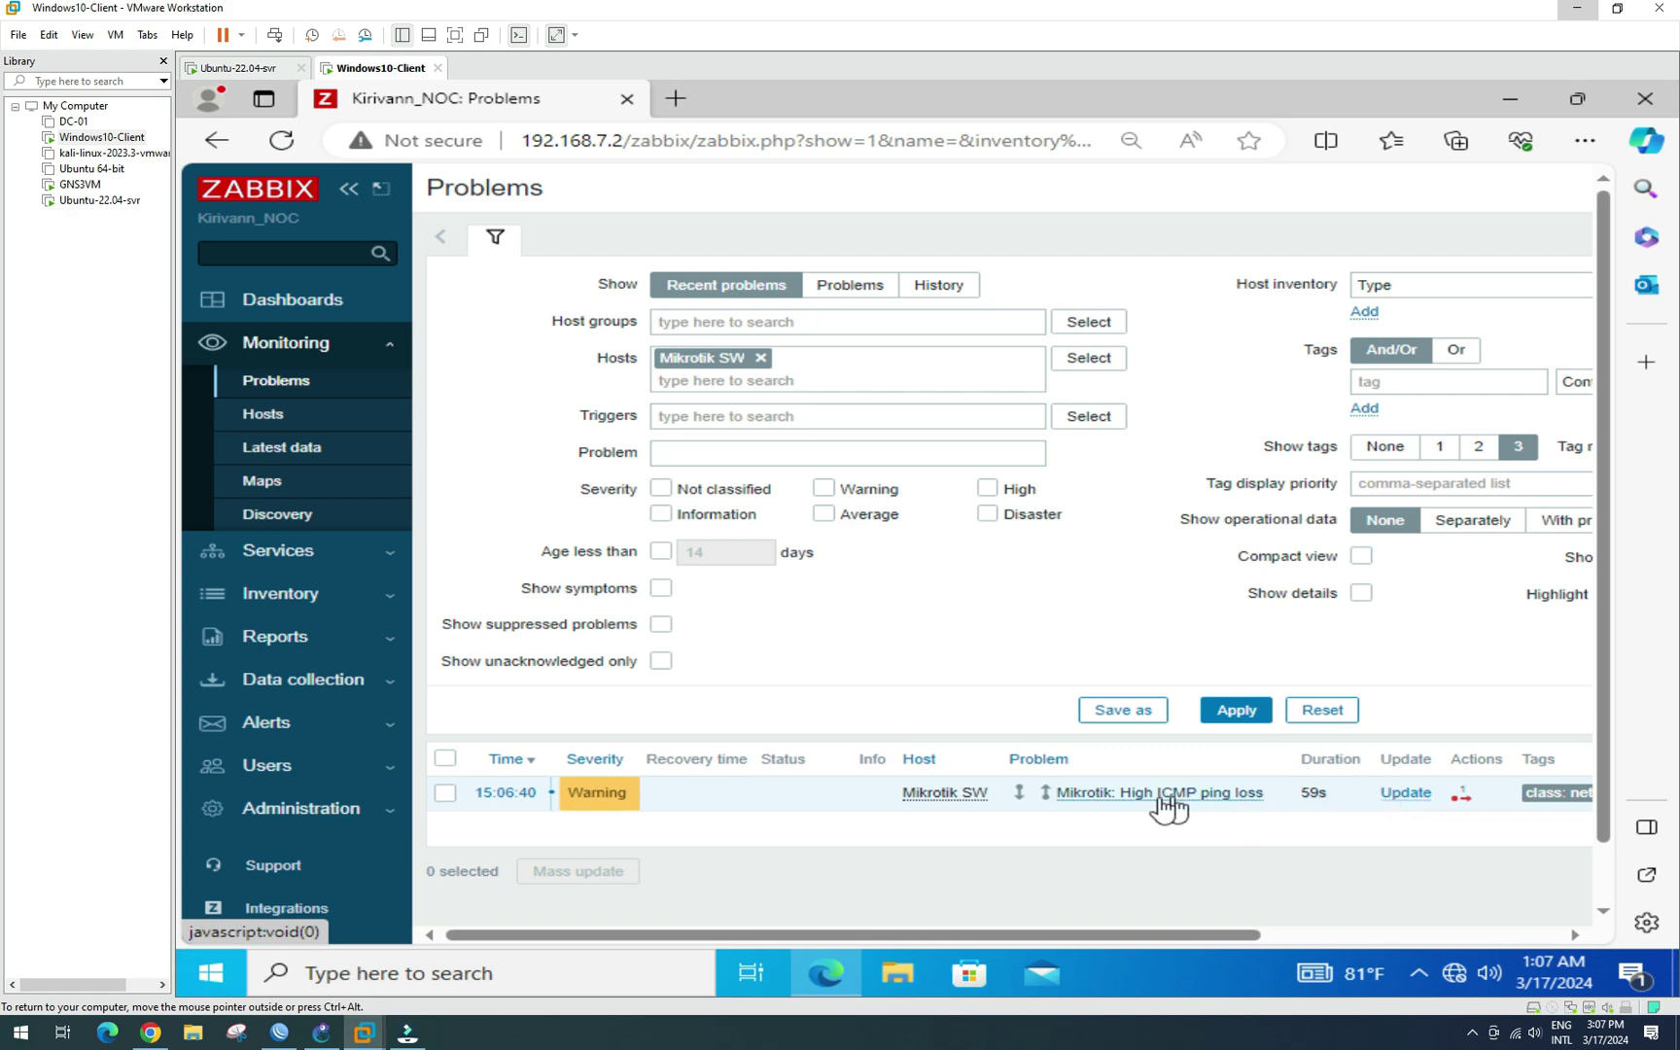
{"action": "left_click_drag", "start_coordinate": [880, 939], "coordinate": [843, 947]}
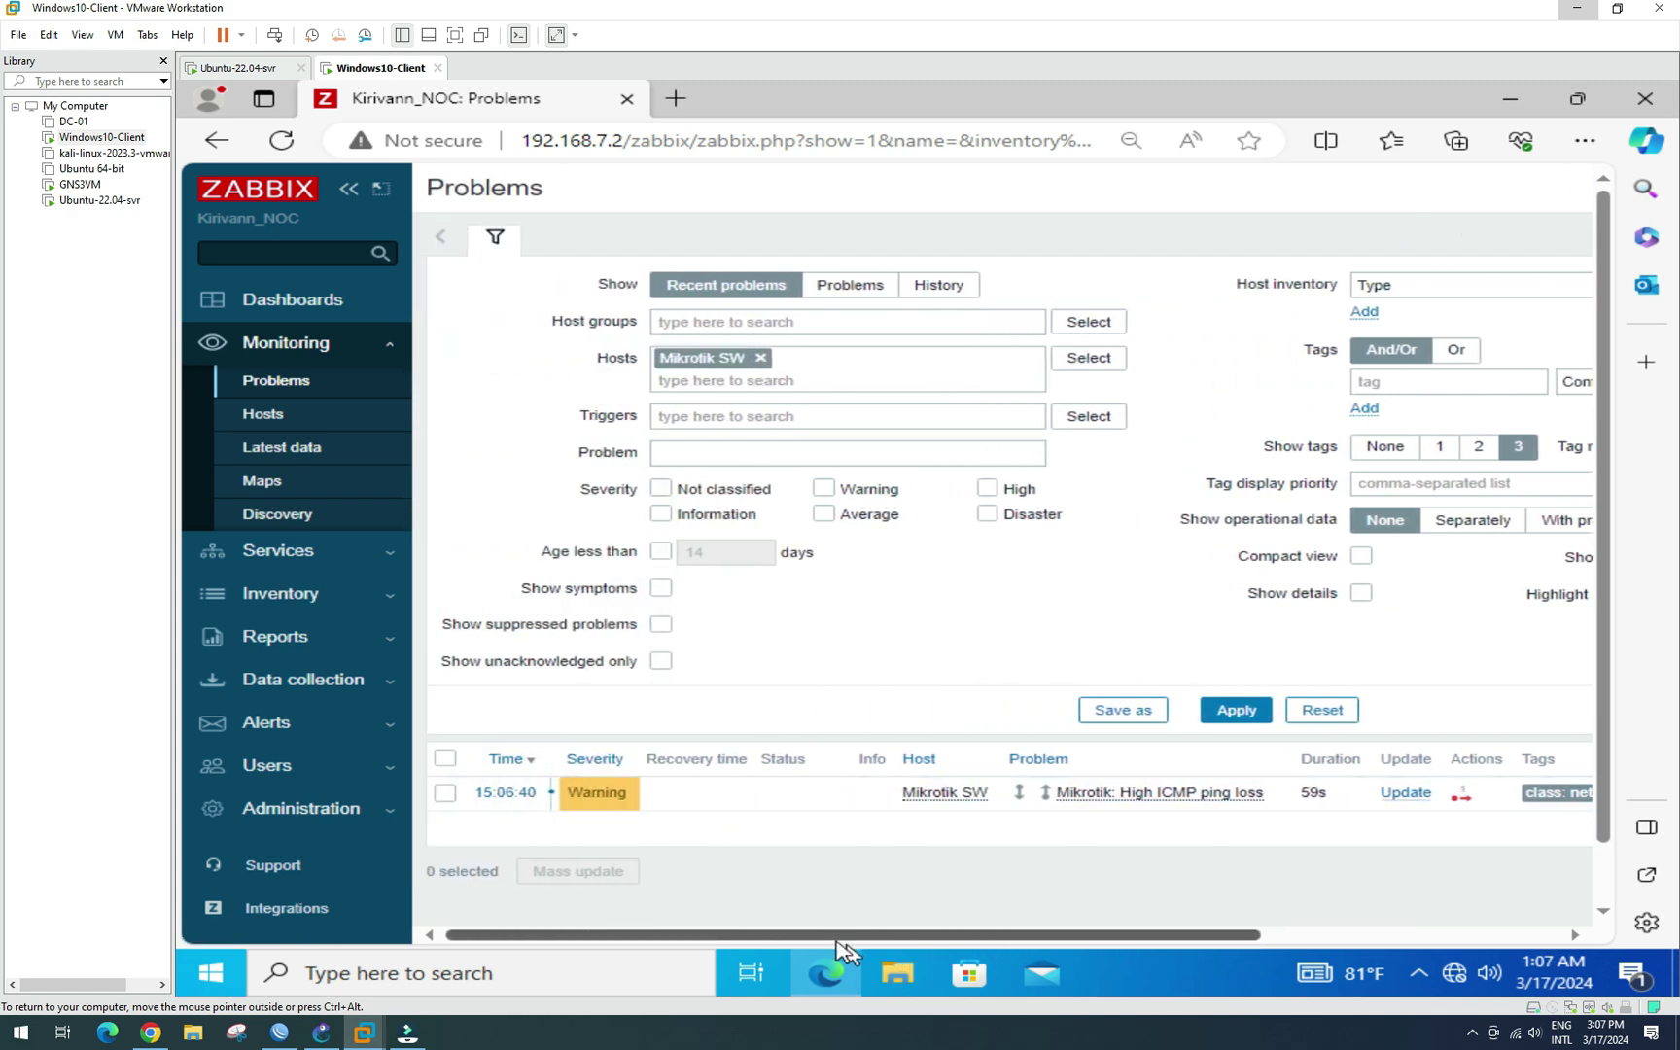
Step: Recheck the Mikrotik SW entry in the monitored hosts list and examine the current problems on the Global view dashboard
{"action": "left_click", "coordinate": [263, 415]}
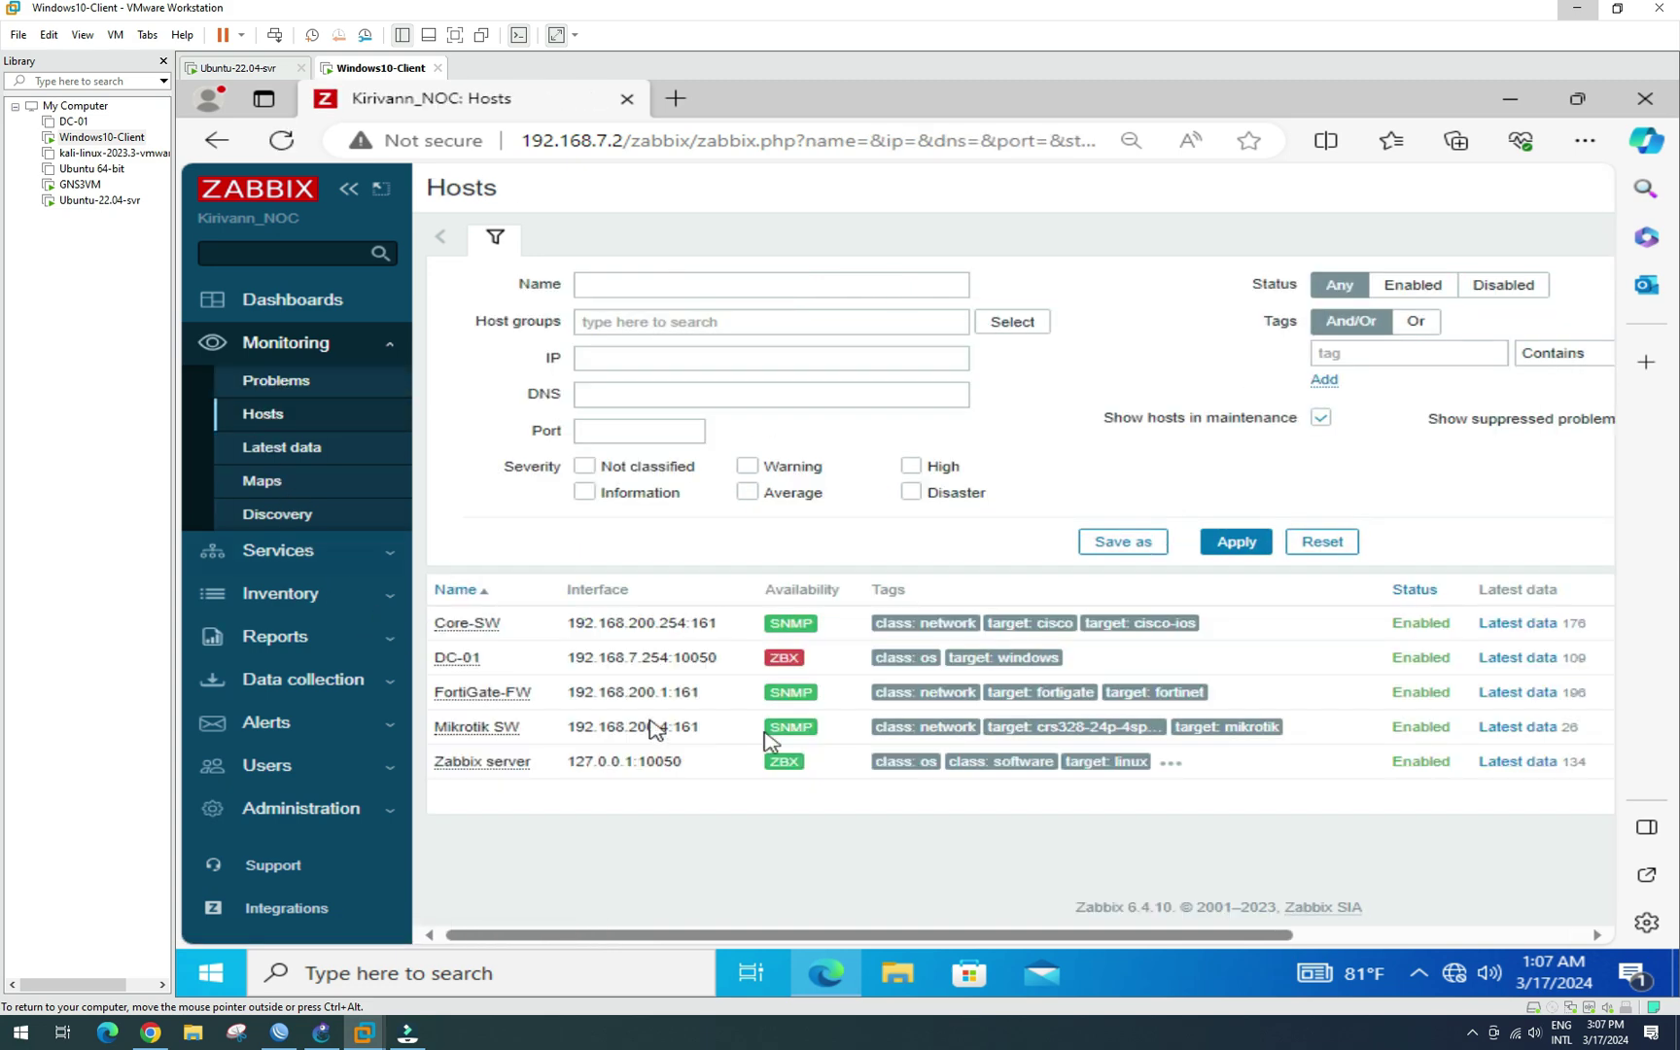
{"action": "left_click_drag", "start_coordinate": [798, 937], "coordinate": [1110, 942]}
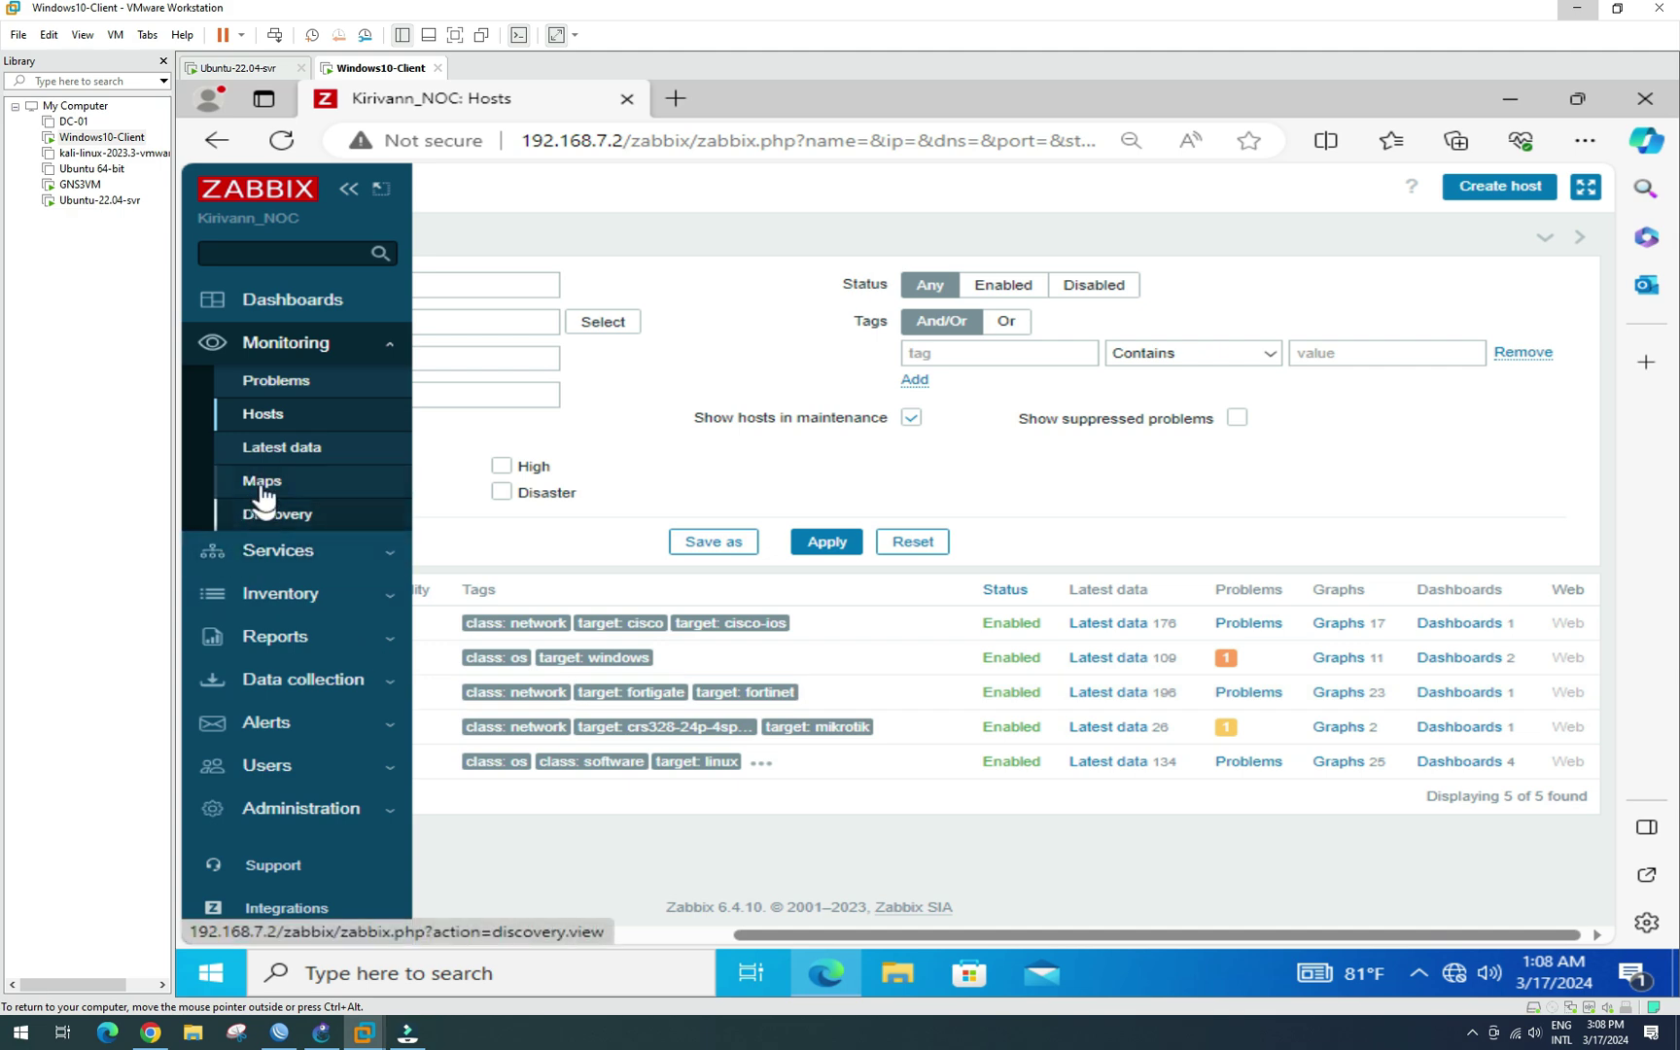
{"action": "left_click", "coordinate": [294, 308]}
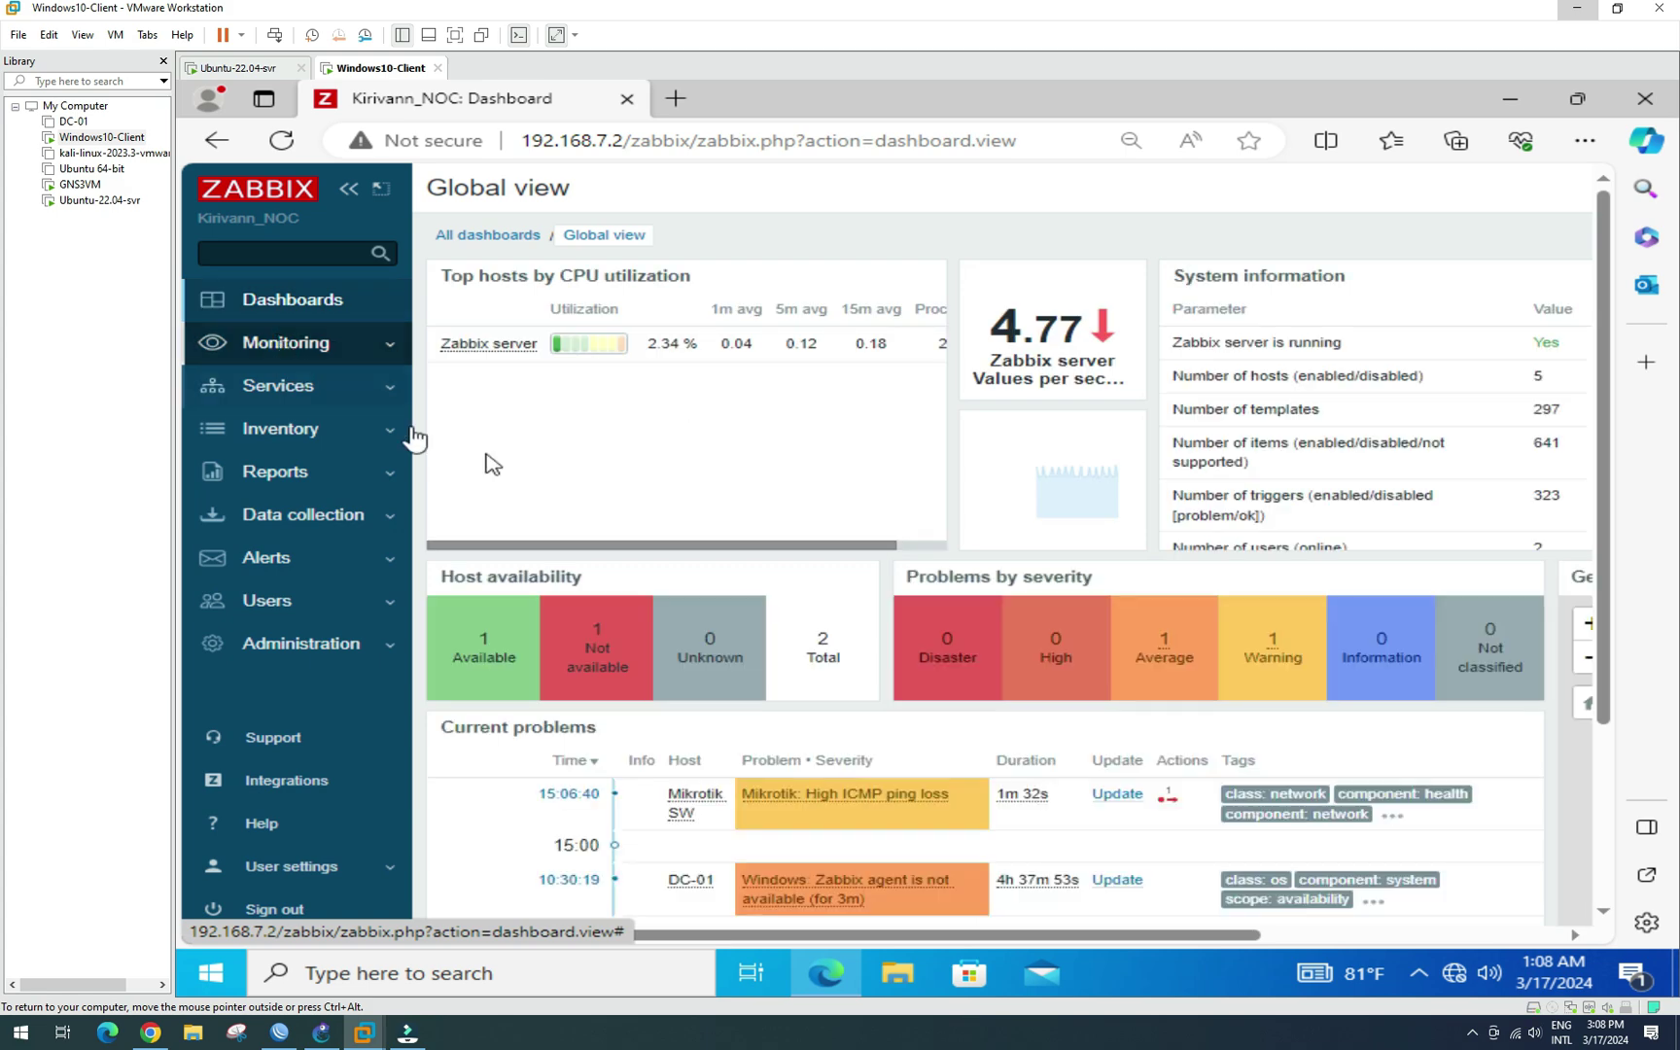
{"action": "scroll", "coordinate": [754, 578], "scroll_direction": "down", "scroll_amount": 3}
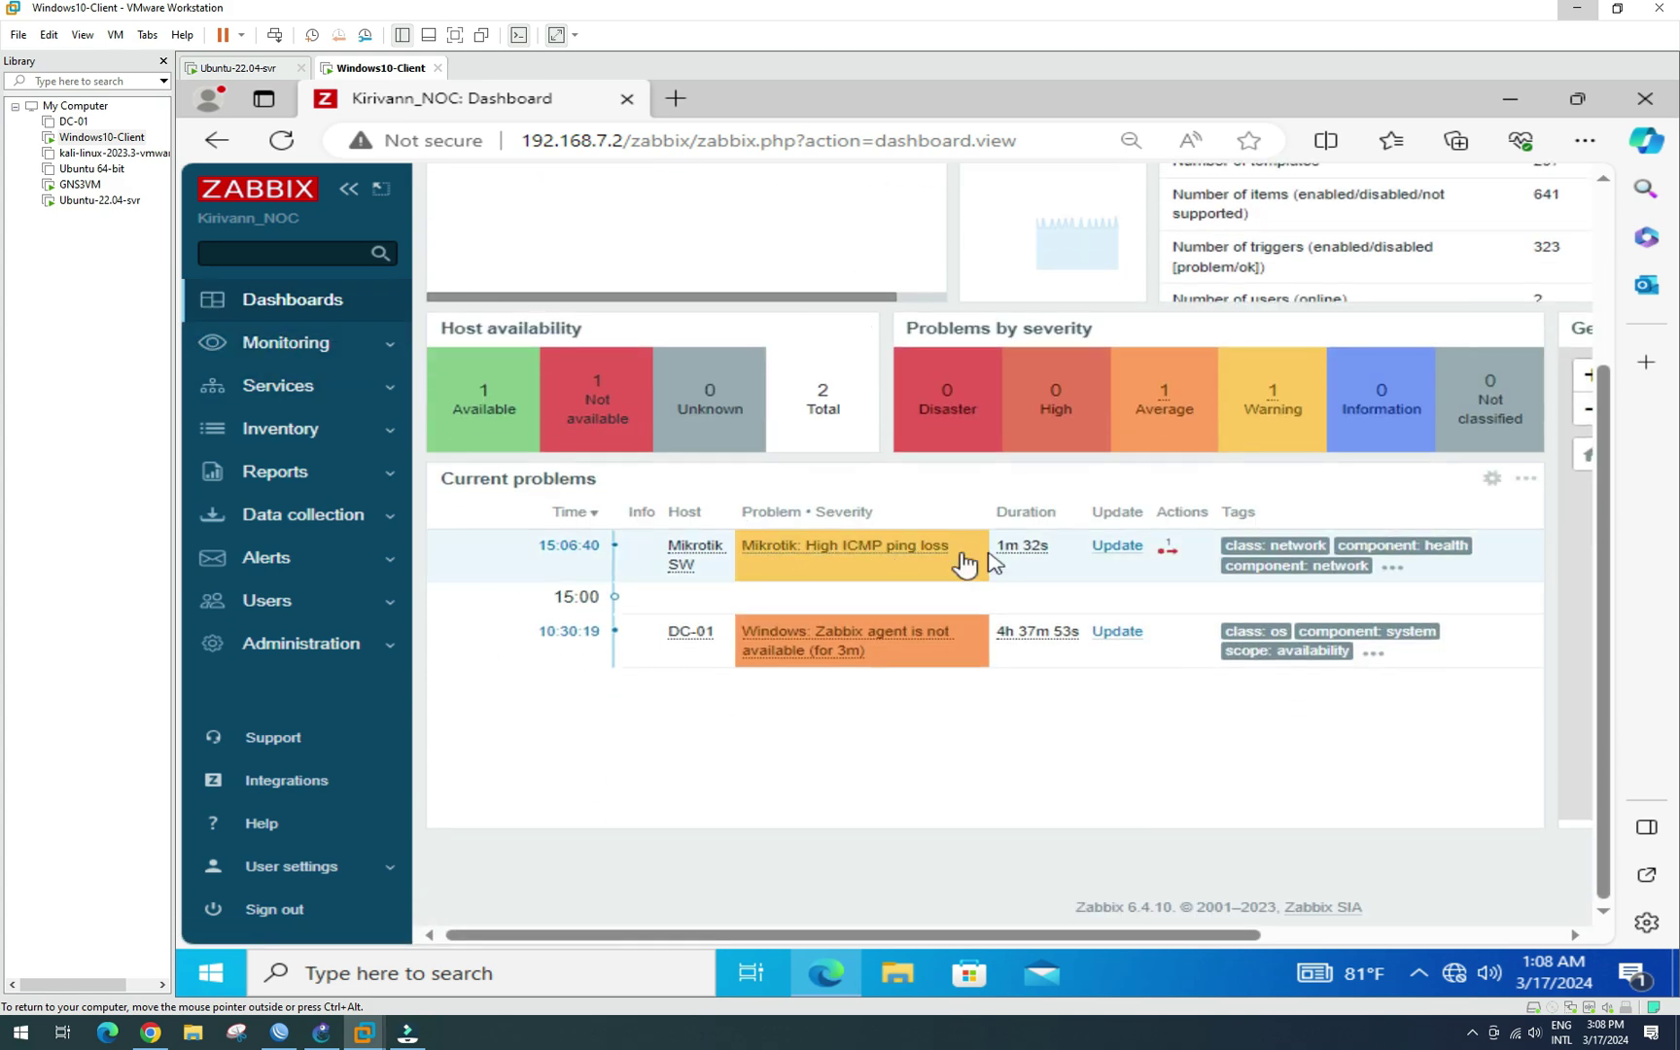